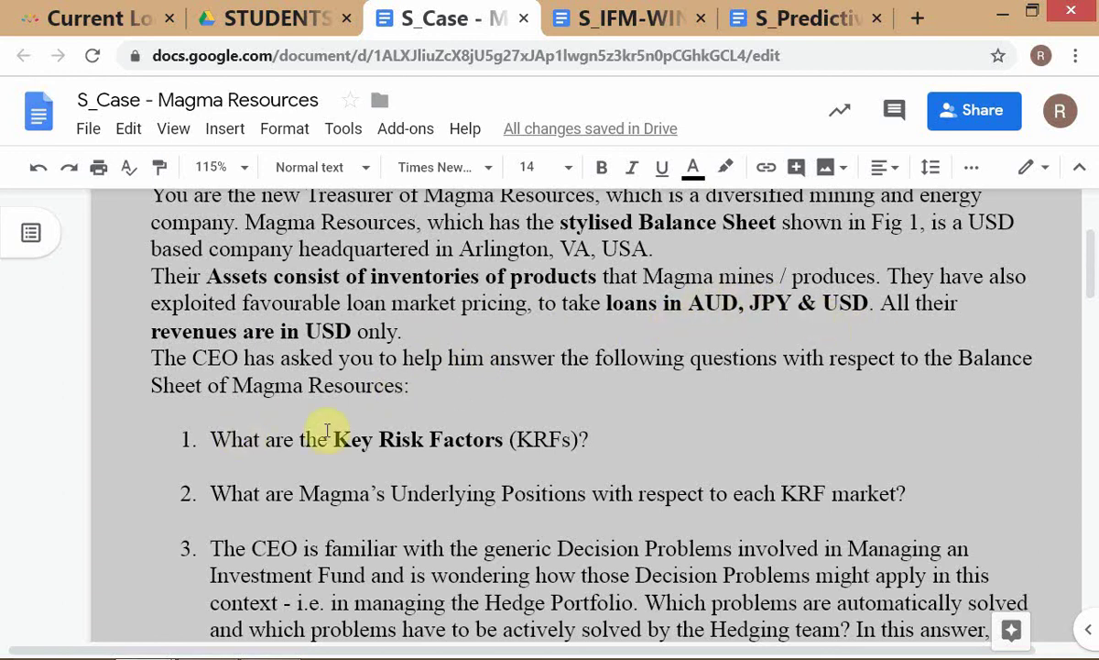
Make the phrase "Underlying Positions" in question 2 of the Magma Resources case bold.
scroll(424, 408, up, 2)
scroll(425, 409, up, 1)
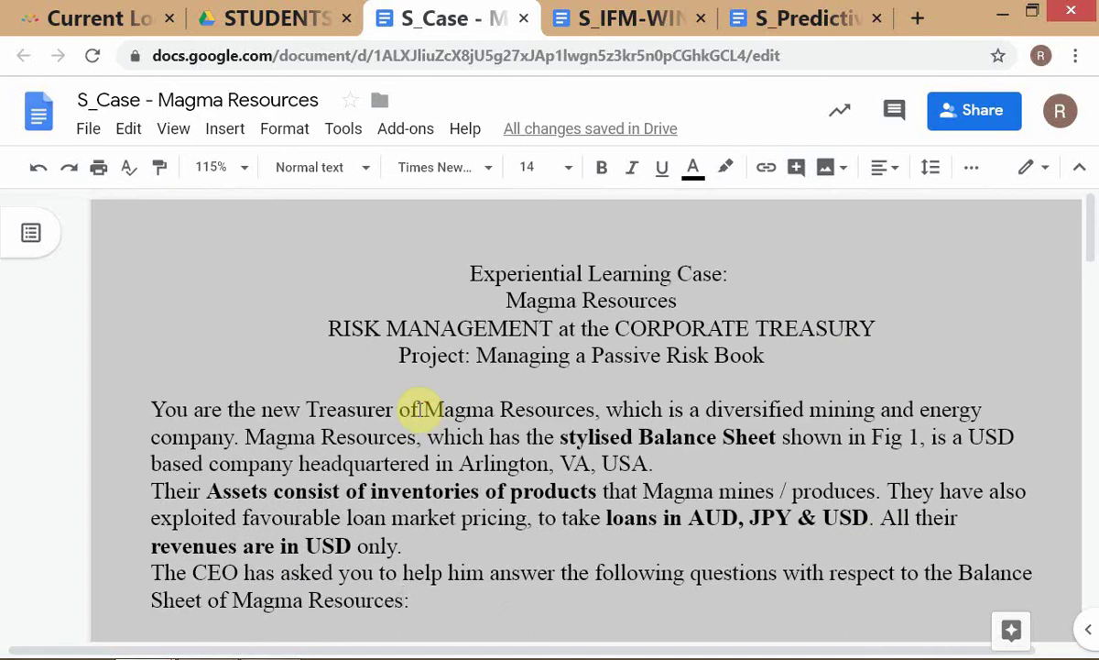
scroll(412, 409, down, 1)
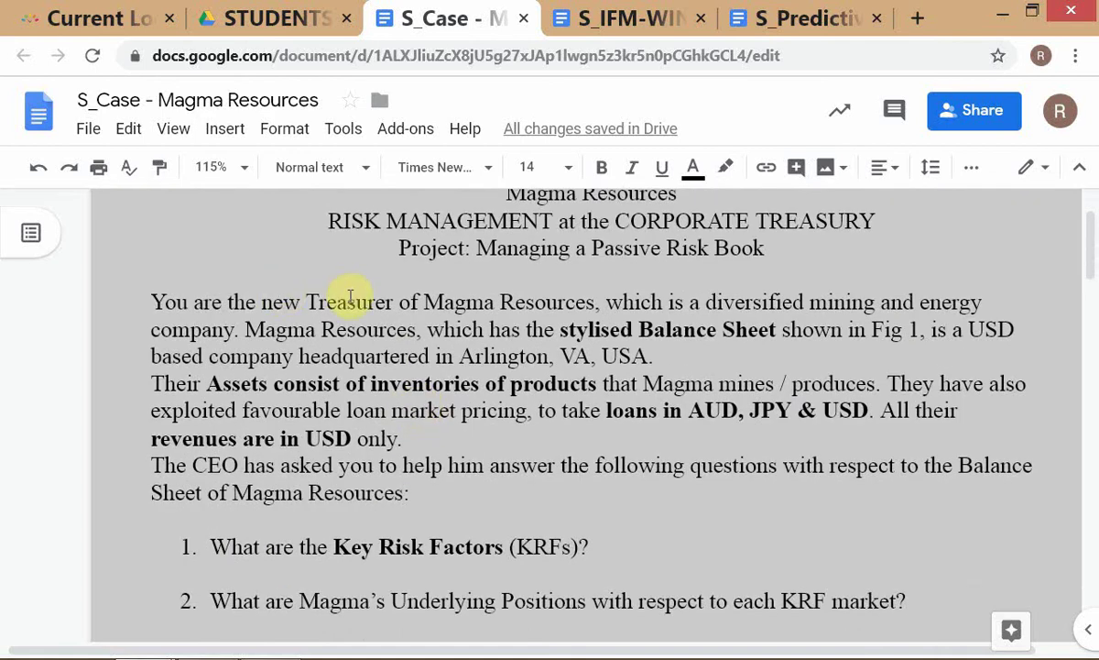
scroll(591, 488, down, 1)
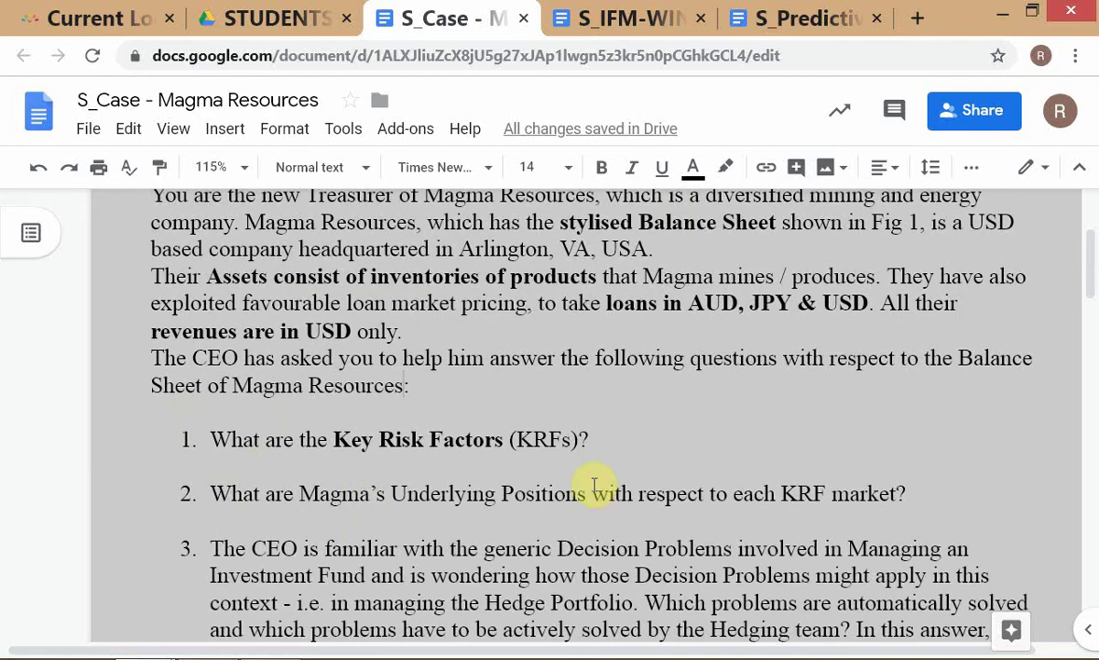
scroll(356, 330, down, 1)
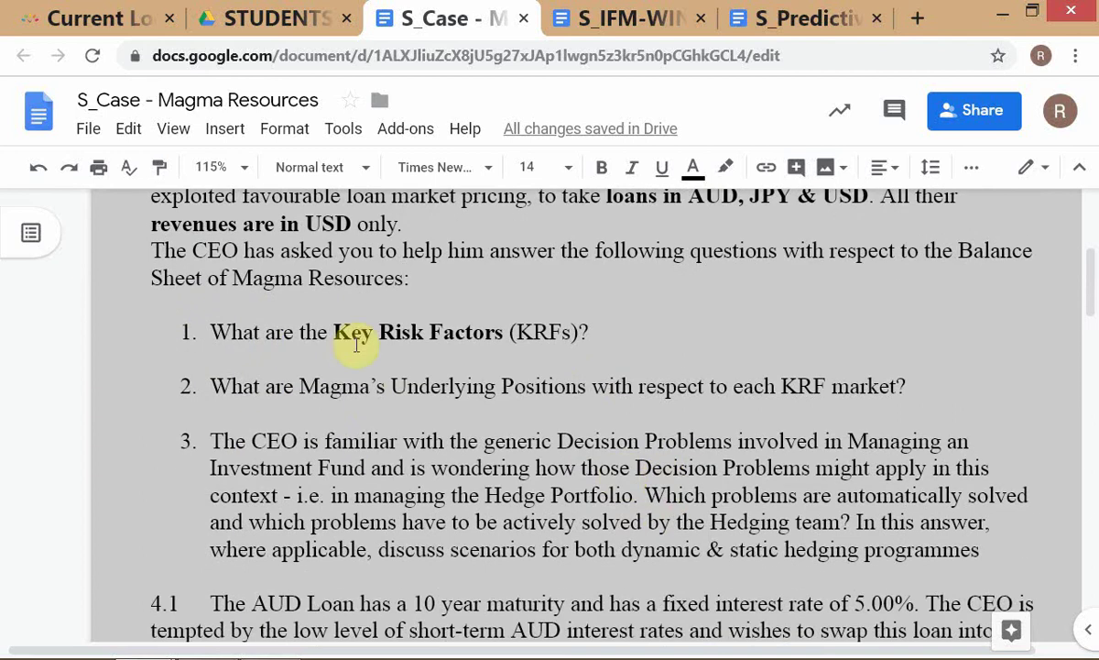
scroll(609, 463, down, 1)
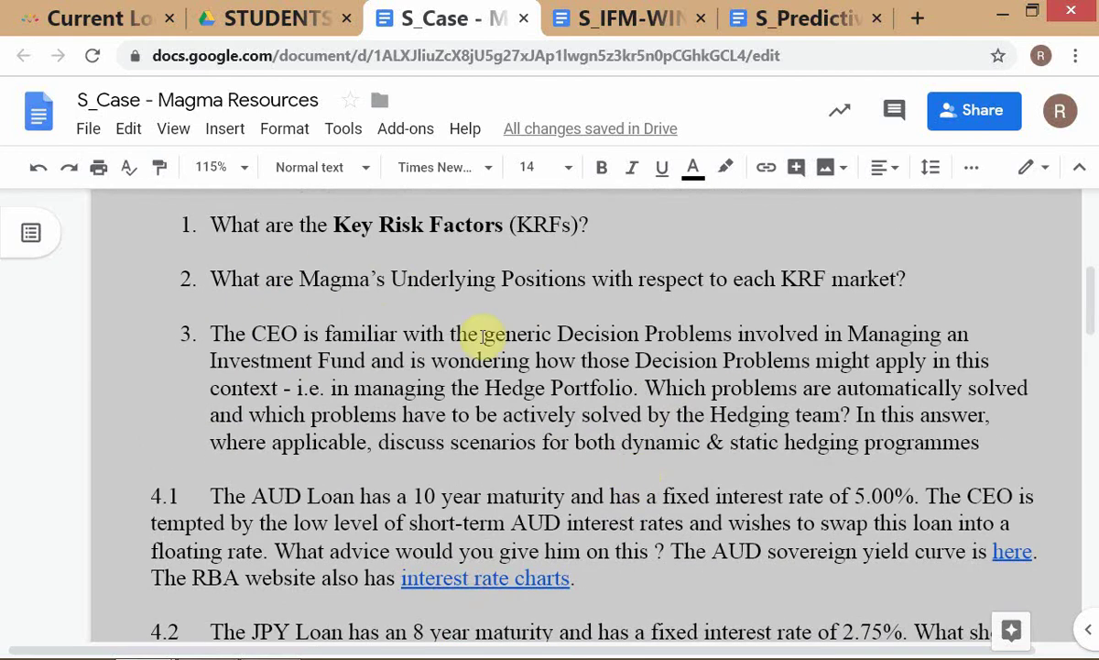
click(393, 280)
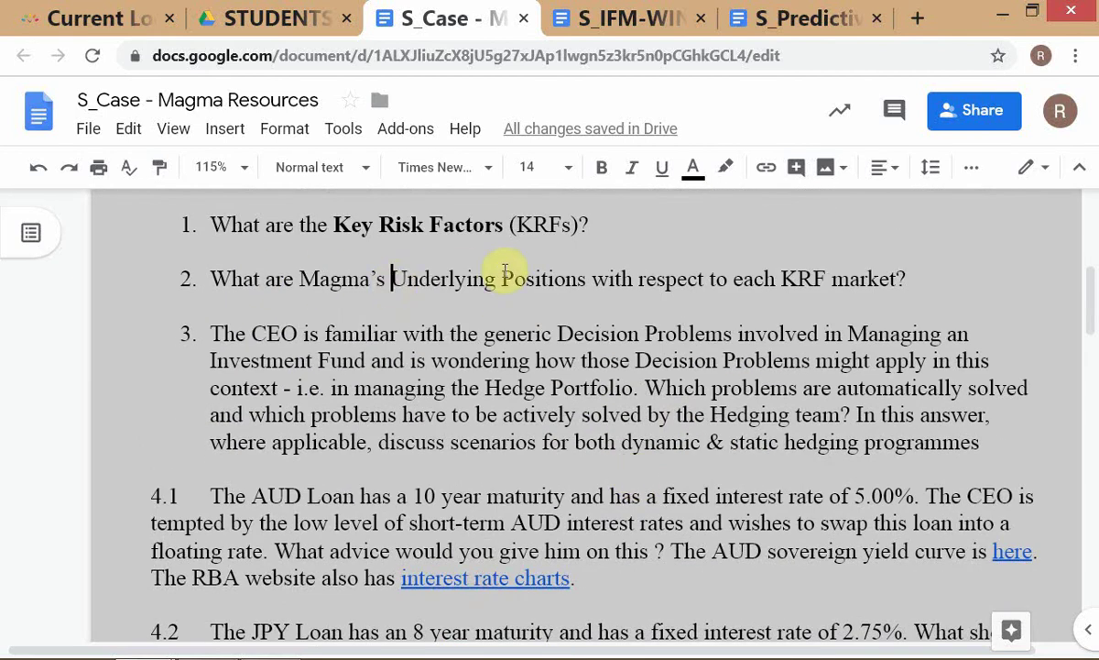
shift+click(588, 282)
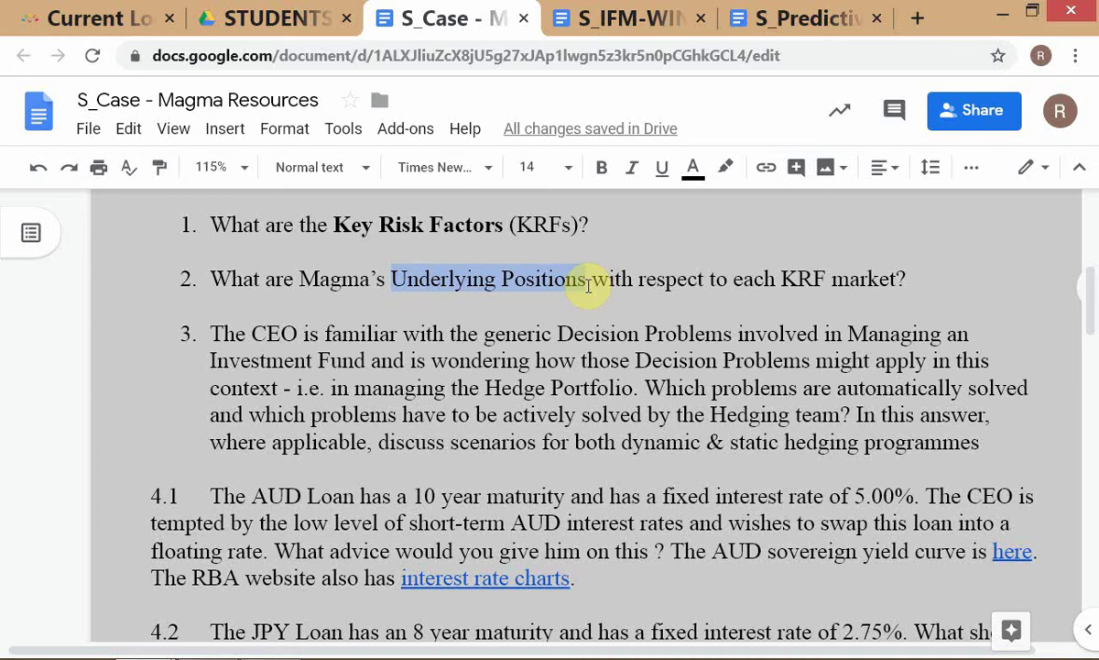
key(ctrl+b)
Make the phrase "generic Decision Problems" in question 3 bold.
click(571, 333)
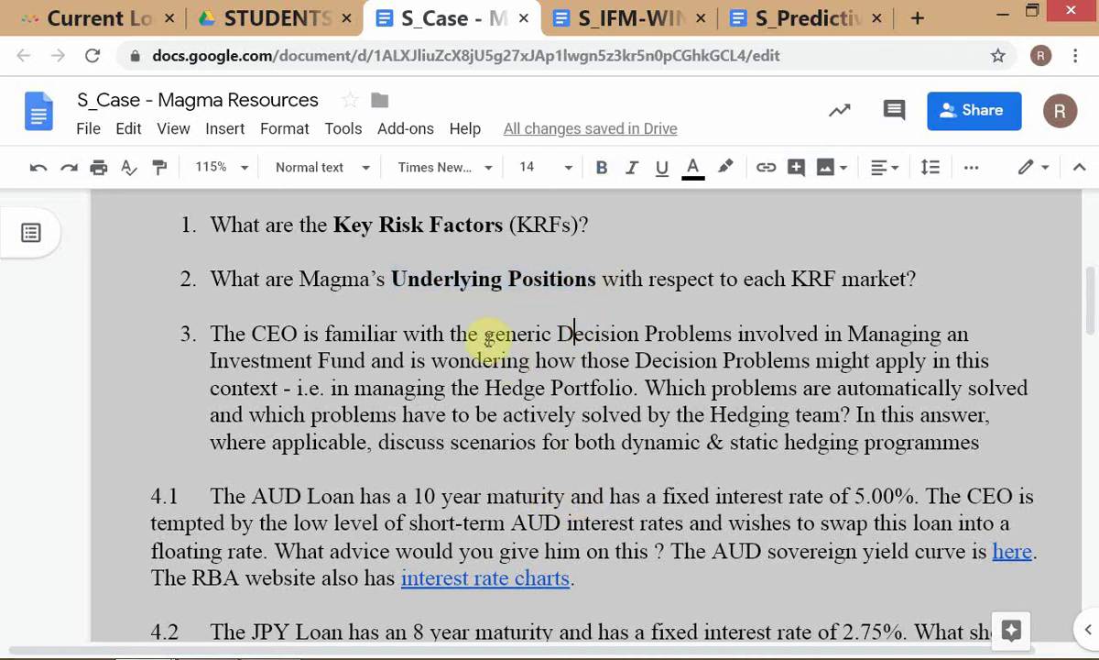
click(485, 335)
drag(485, 335, 733, 335)
key(ctrl+b)
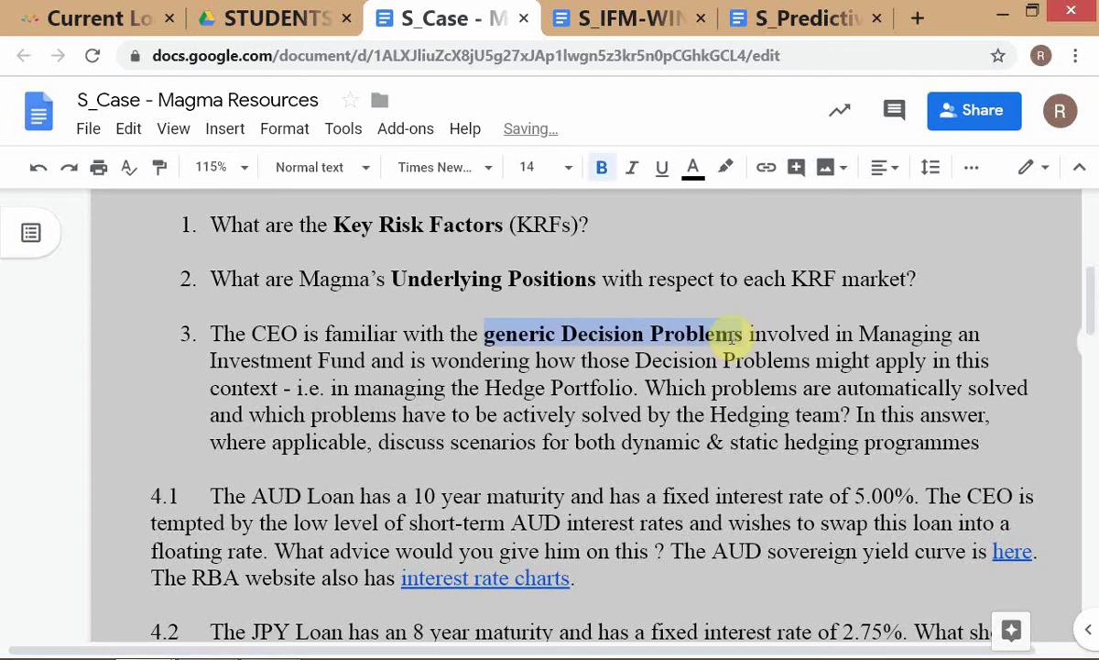
click(711, 438)
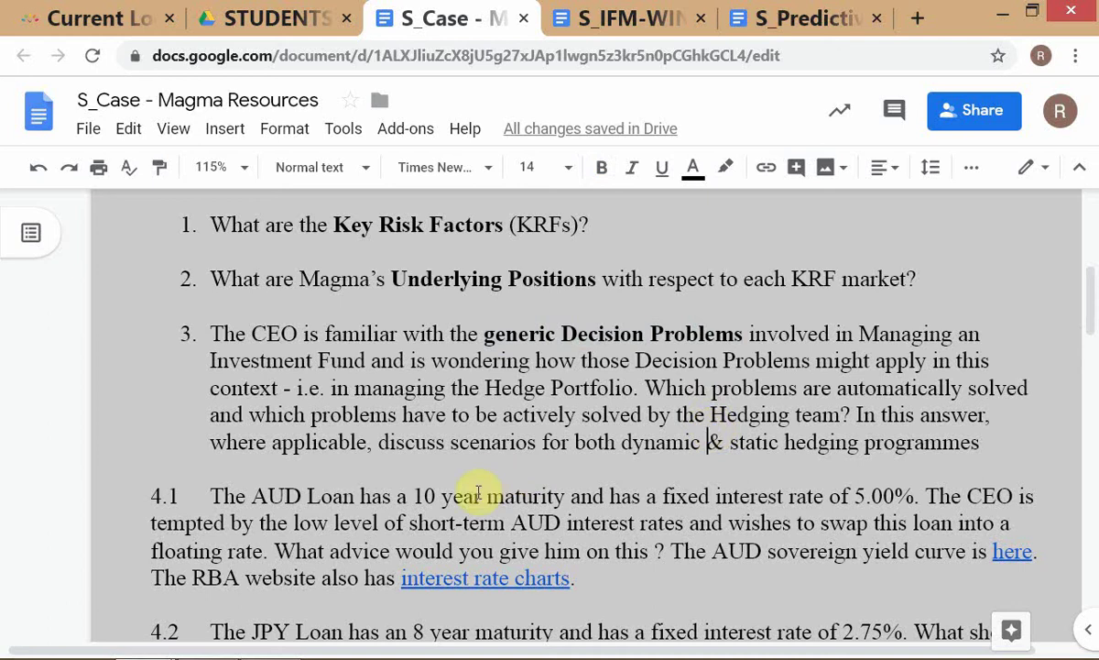
Switch to the Magma Resources balance sheet spreadsheet and zoom the page out one level.
scroll(579, 484, up, 4)
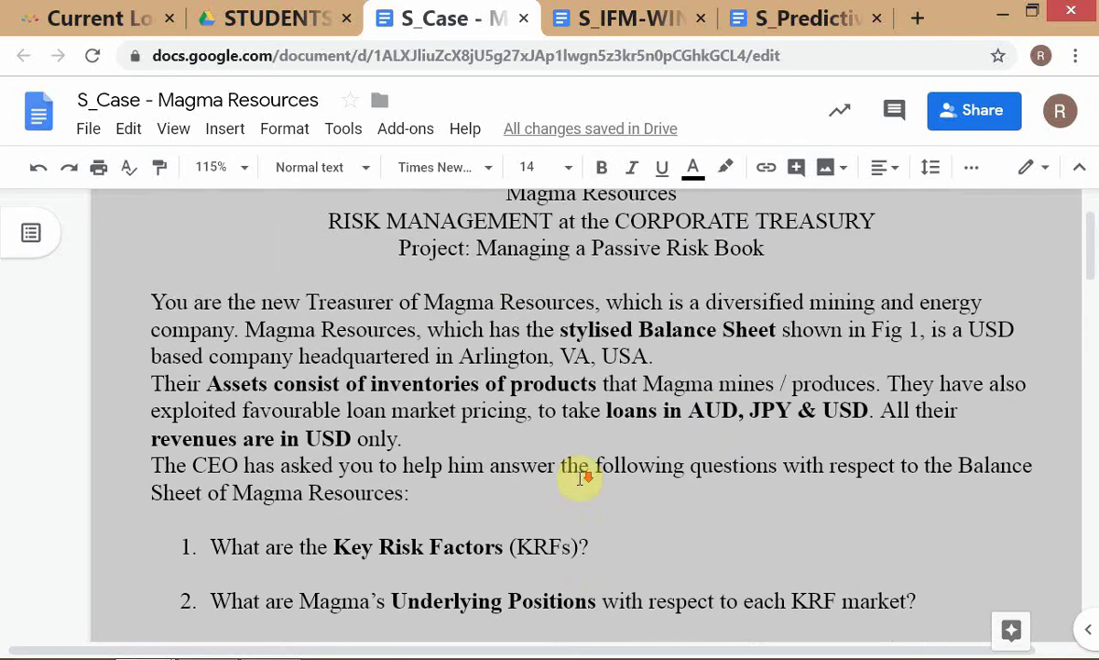
scroll(579, 484, down, 1)
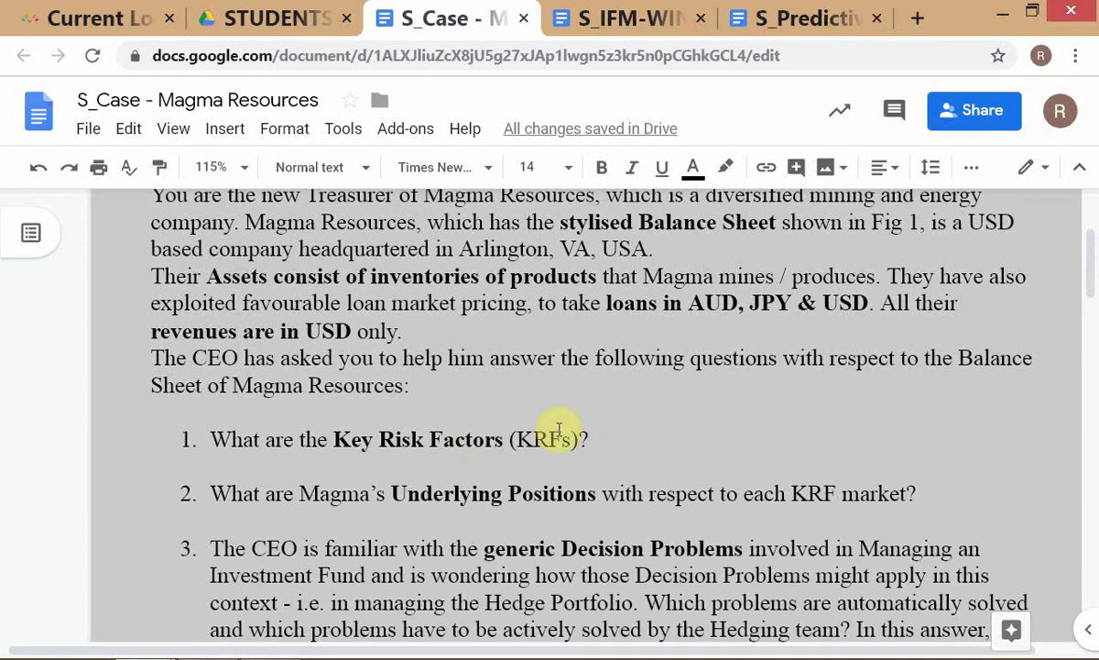
scroll(612, 420, up, 1)
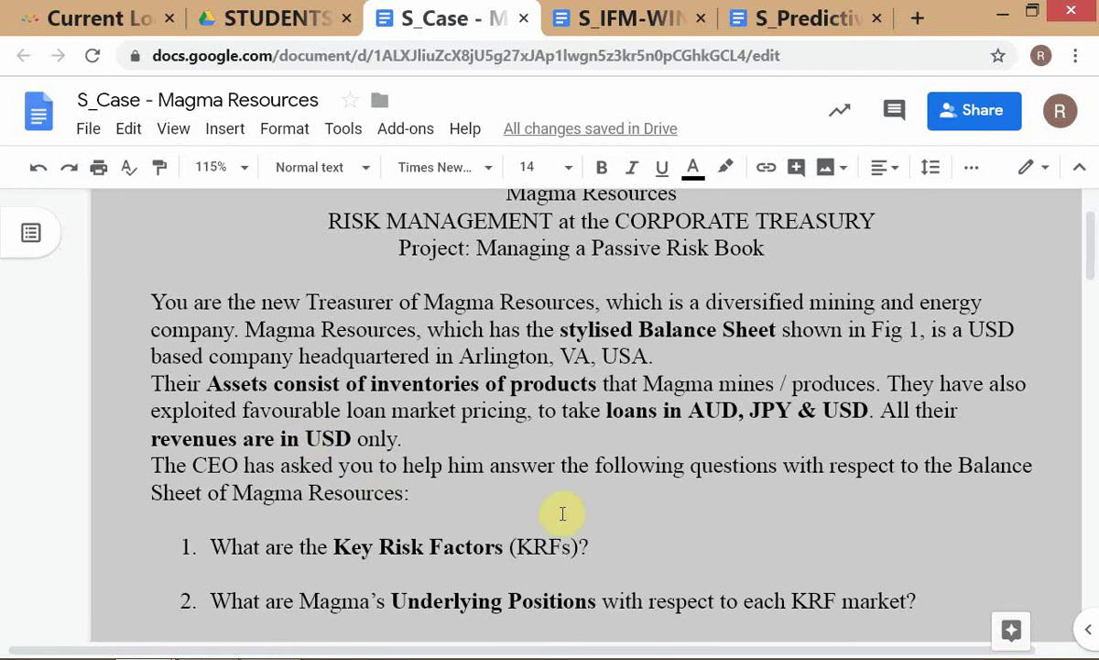
scroll(573, 500, down, 1)
key(alt+Tab)
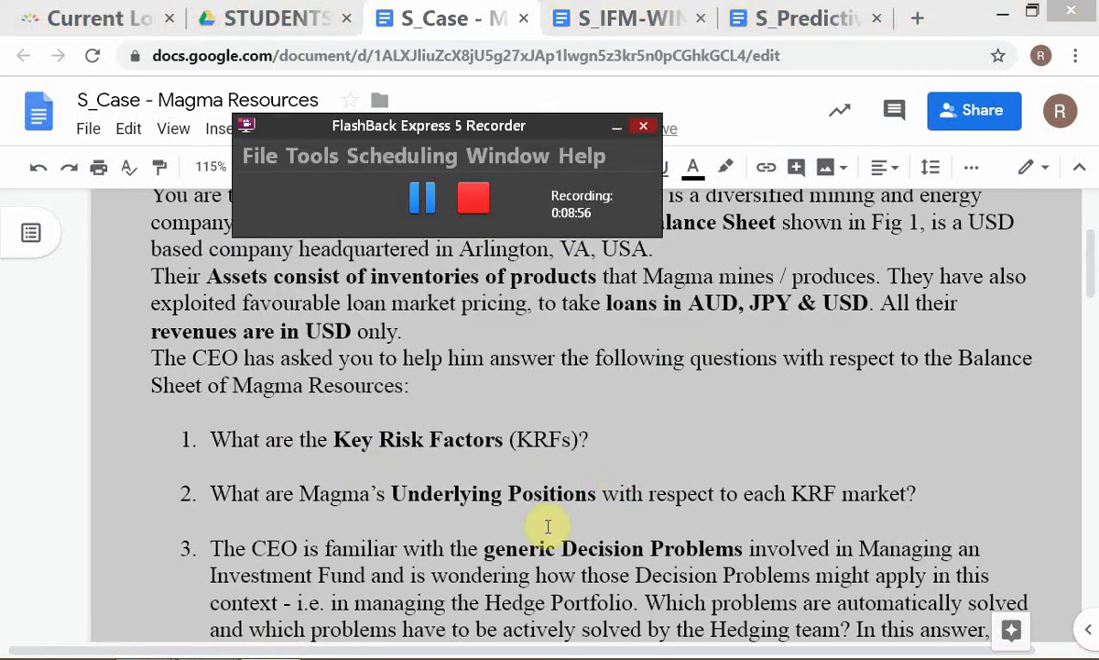
key(alt+Tab)
key(alt+Tab)
key(alt+Tab)
key(alt+Tab)
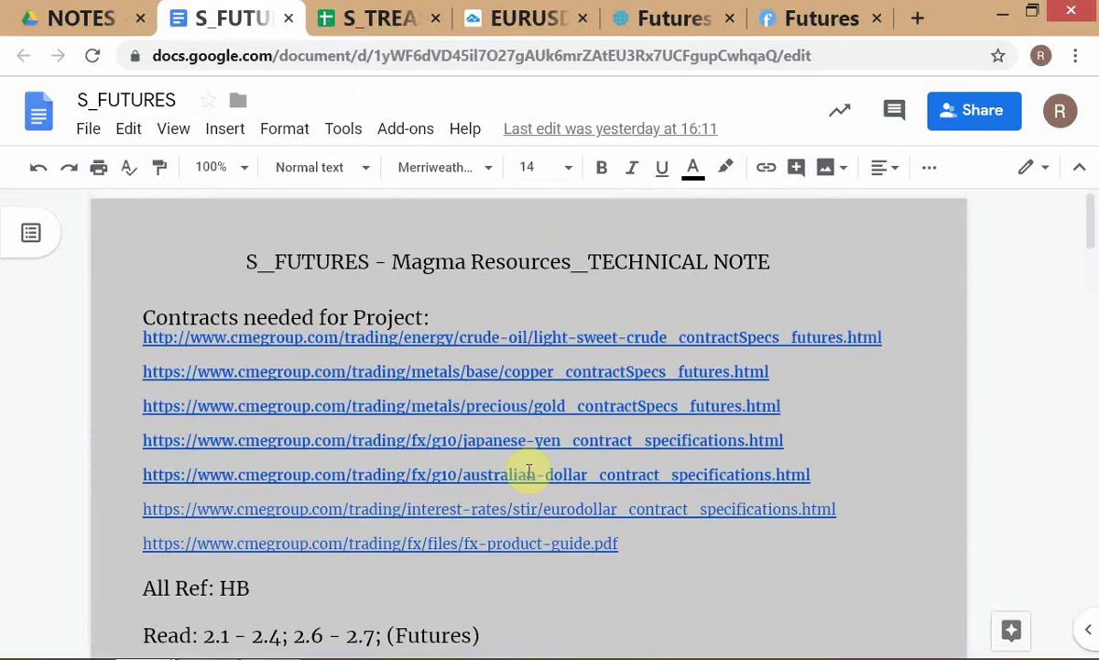
click(373, 33)
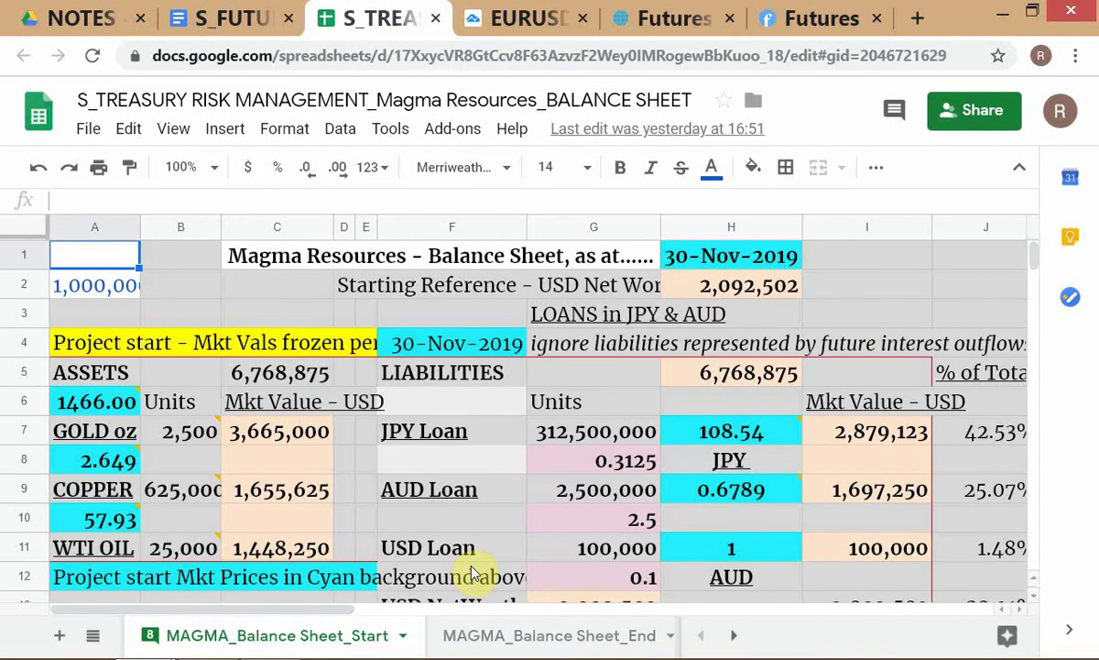
key(ctrl+minus)
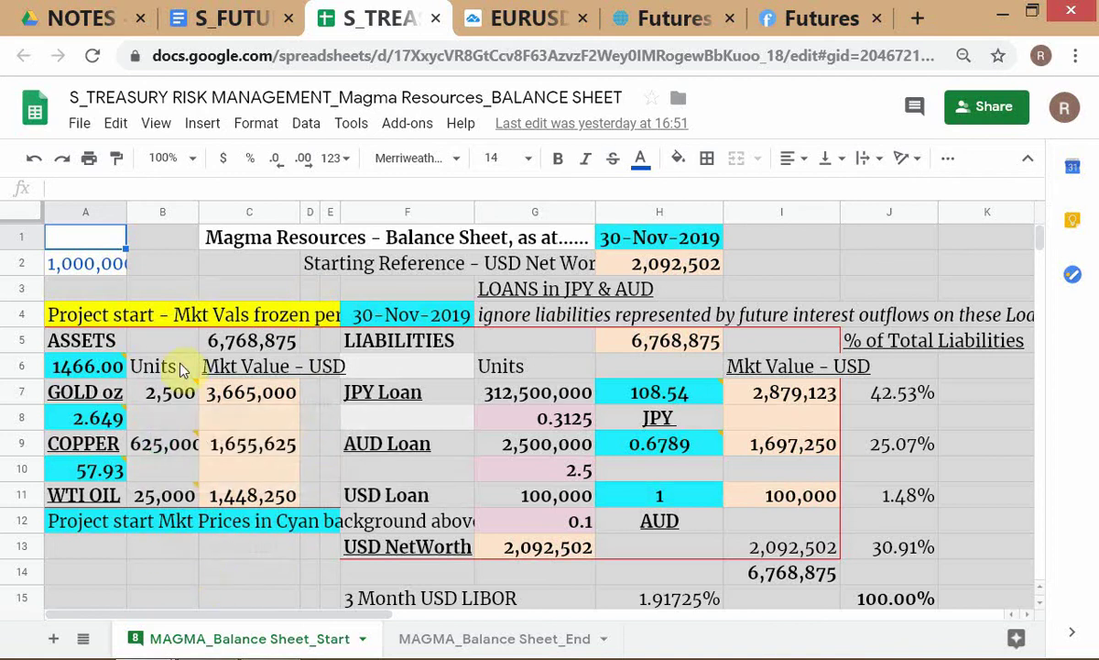
Fill cells E3:E11 with green as a divider between the assets and the liabilities.
click(103, 338)
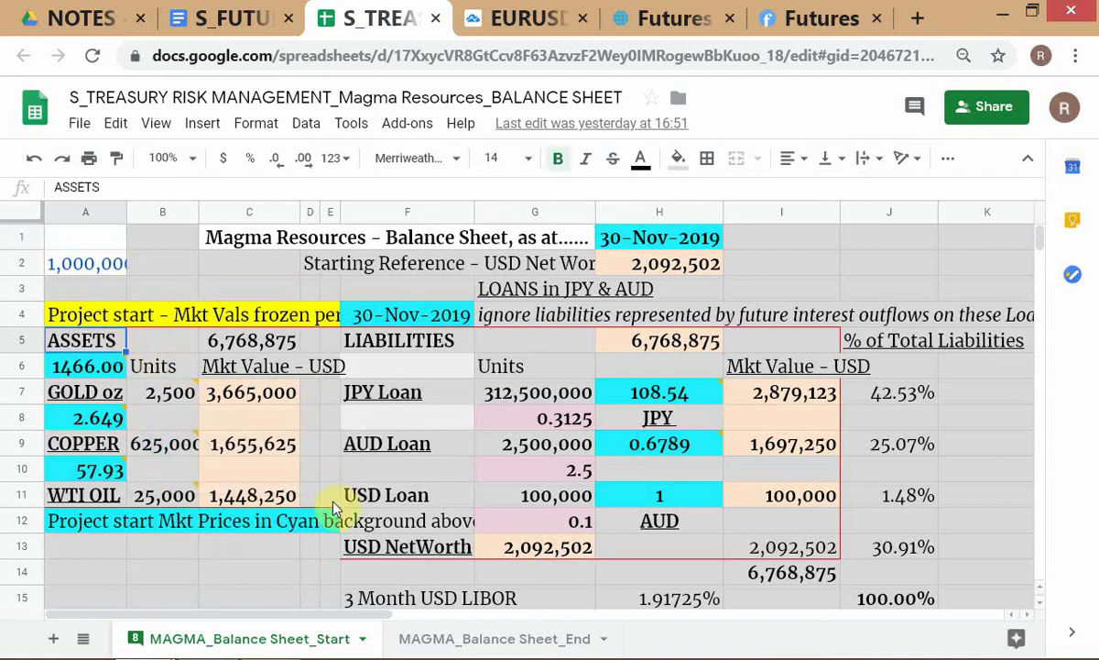
mouse_move(240, 477)
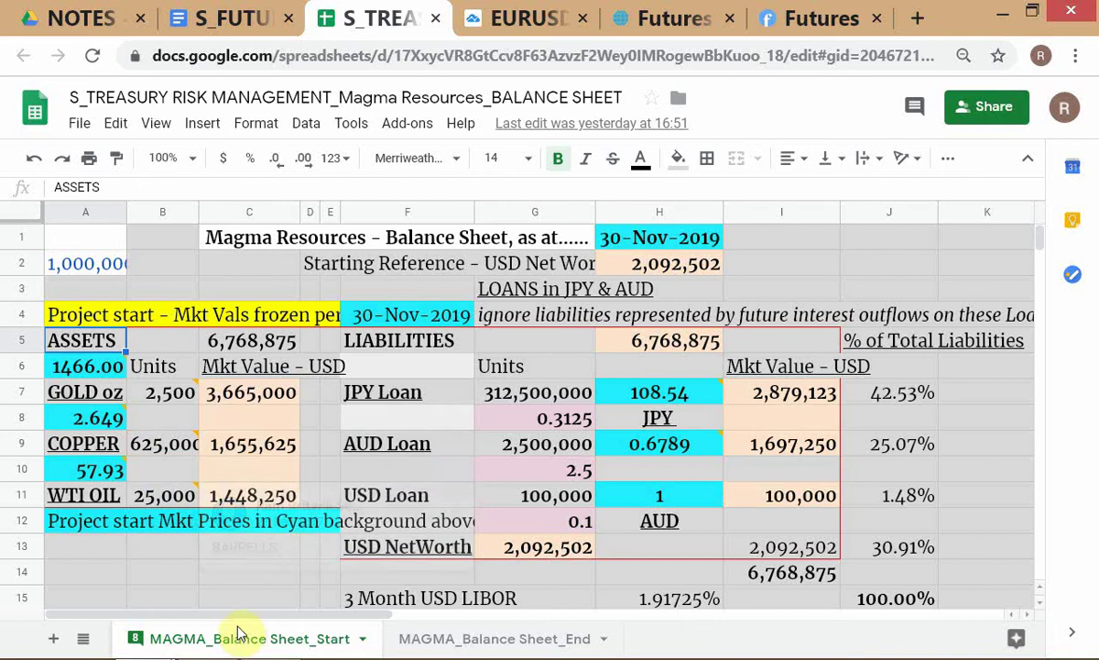
click(327, 288)
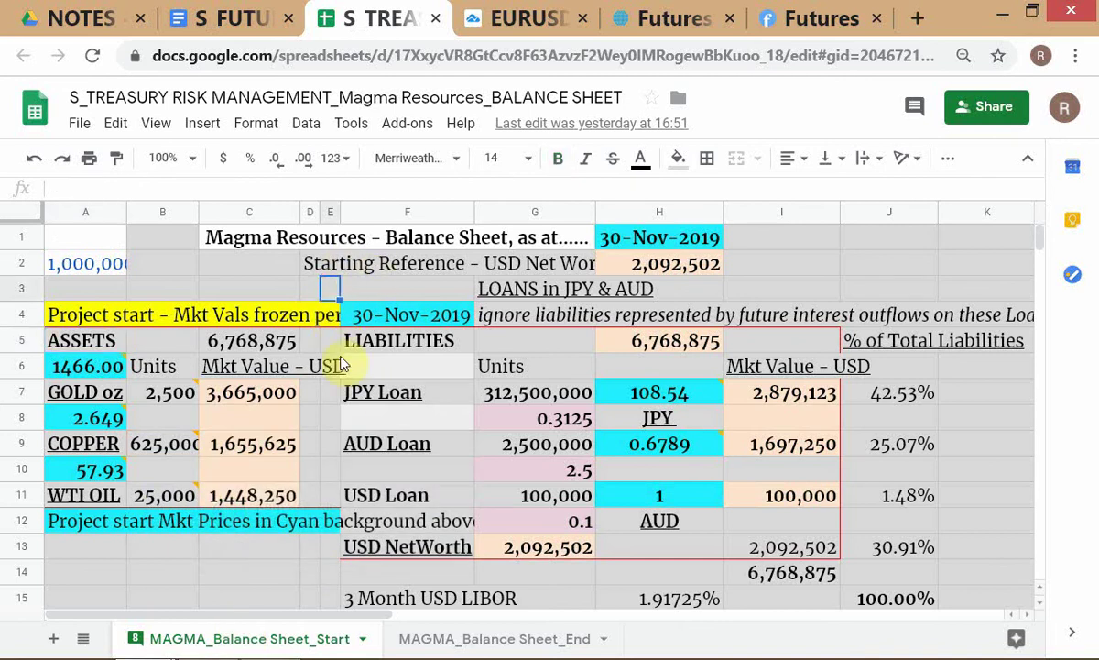
shift+click(327, 495)
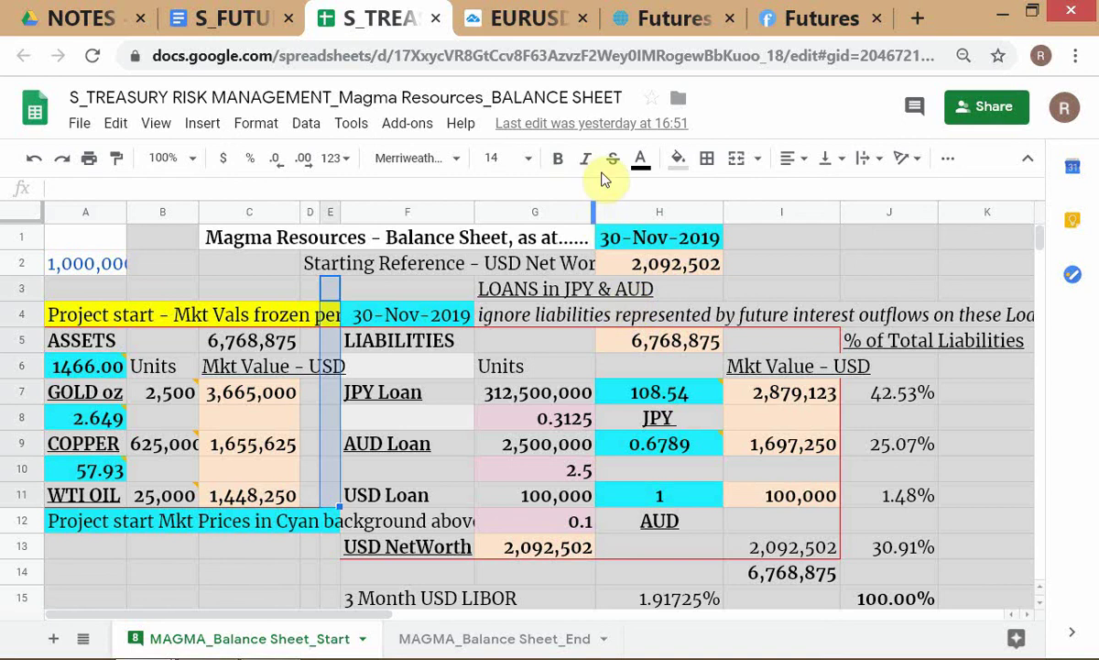
click(676, 163)
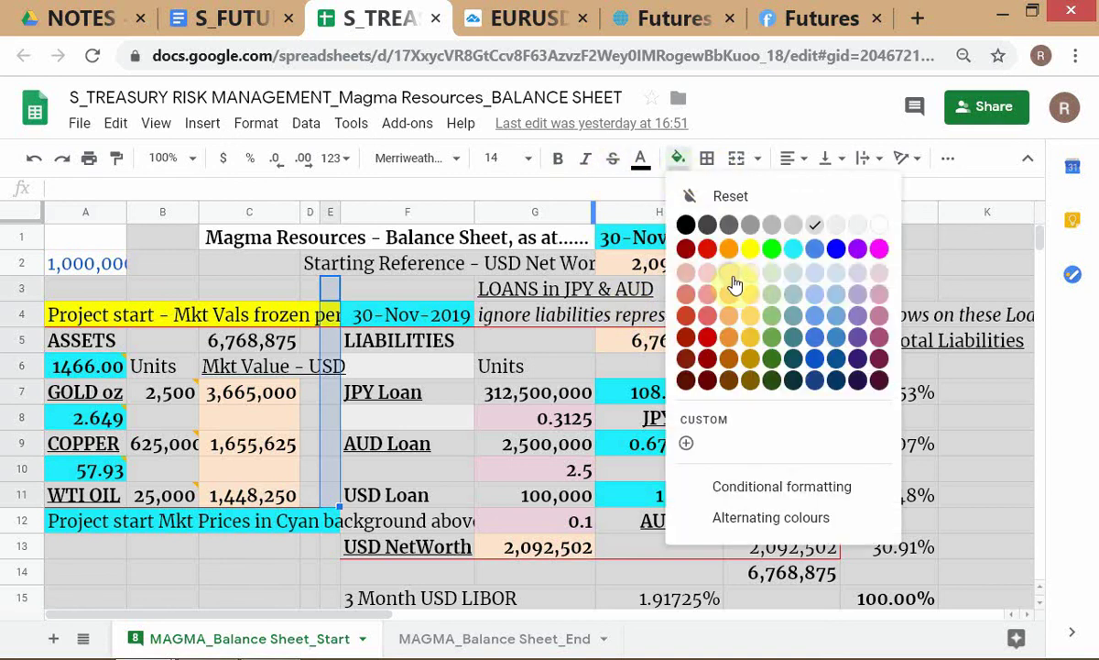
click(772, 315)
click(271, 570)
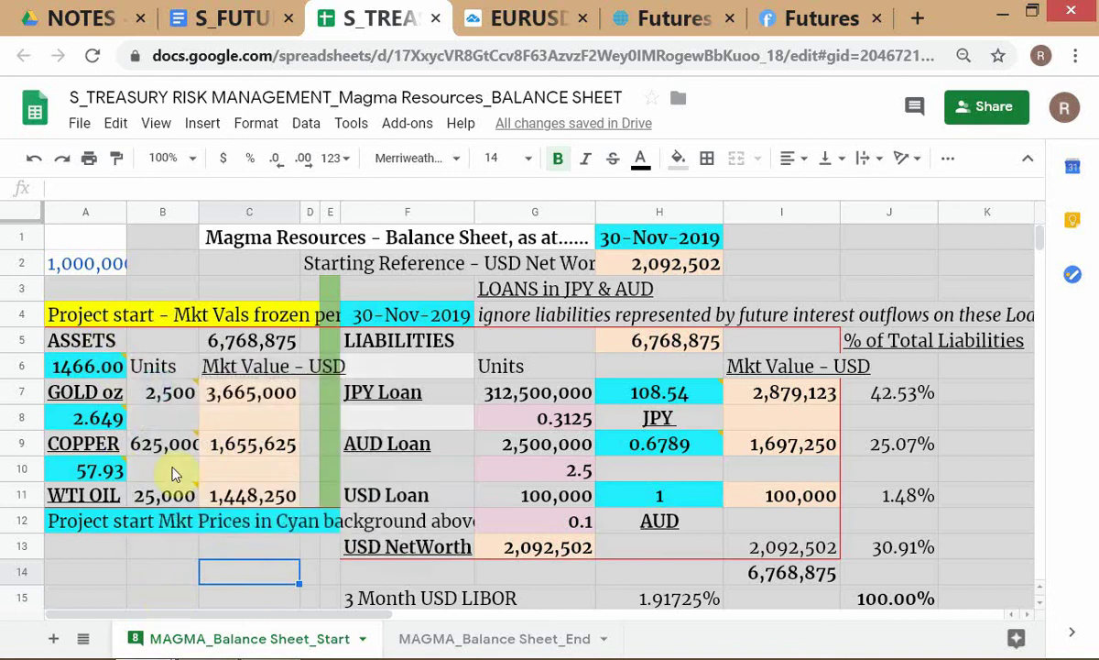
Widen column B slightly to fit the copper units in full, and highlight the loan entries in F6:H11.
mouse_move(159, 396)
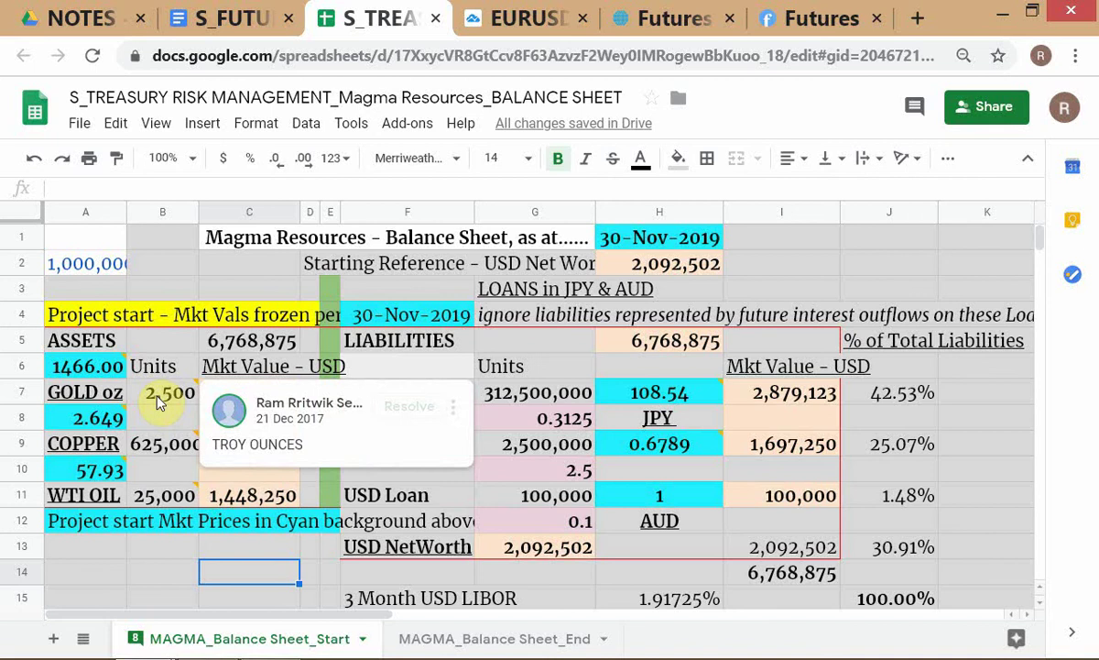
mouse_move(160, 455)
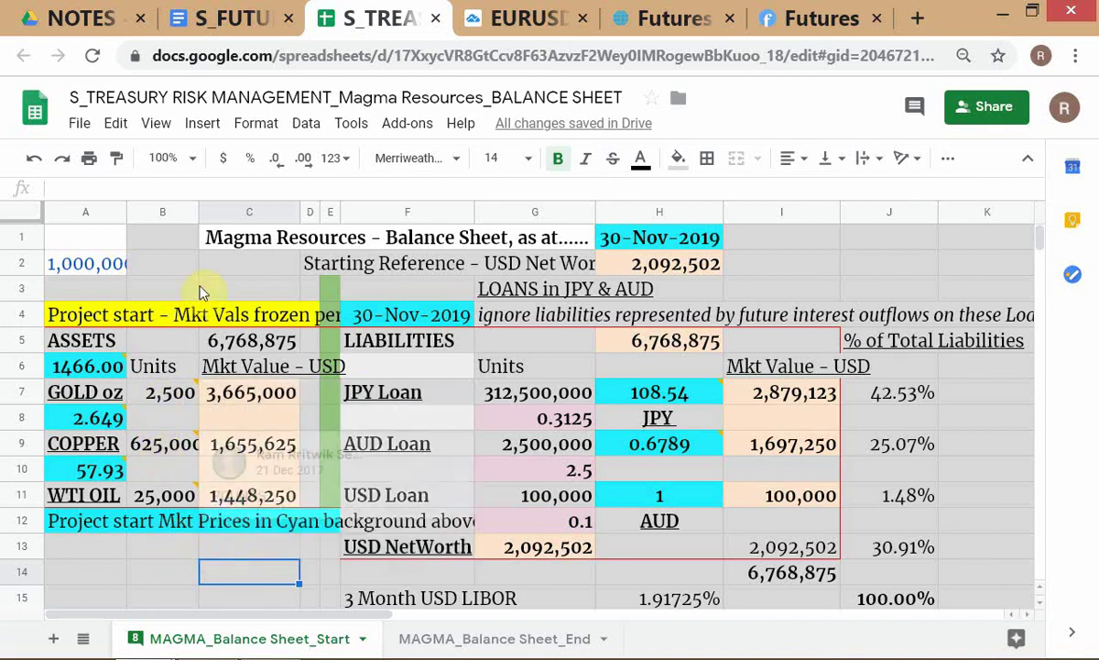
drag(197, 212, 208, 513)
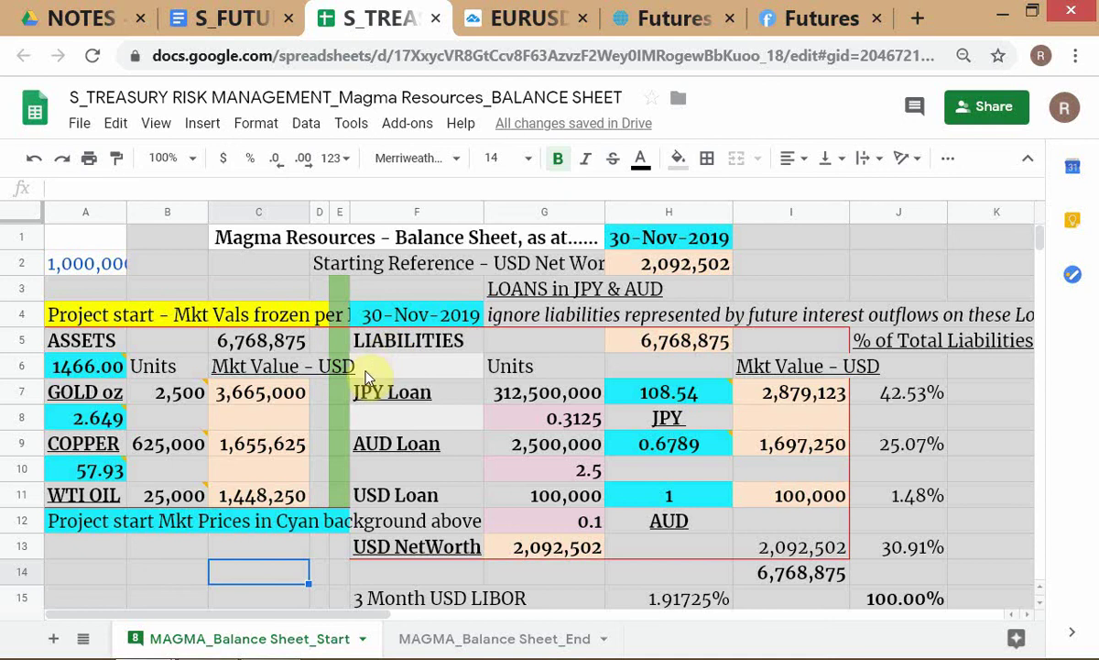
drag(368, 371, 683, 504)
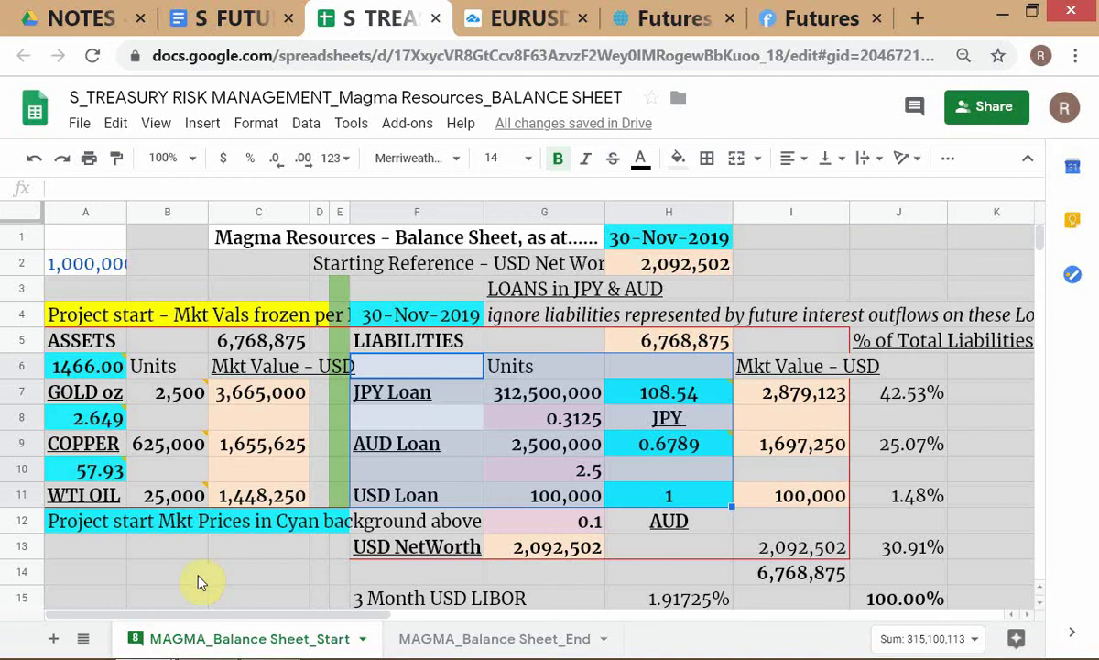
click(163, 570)
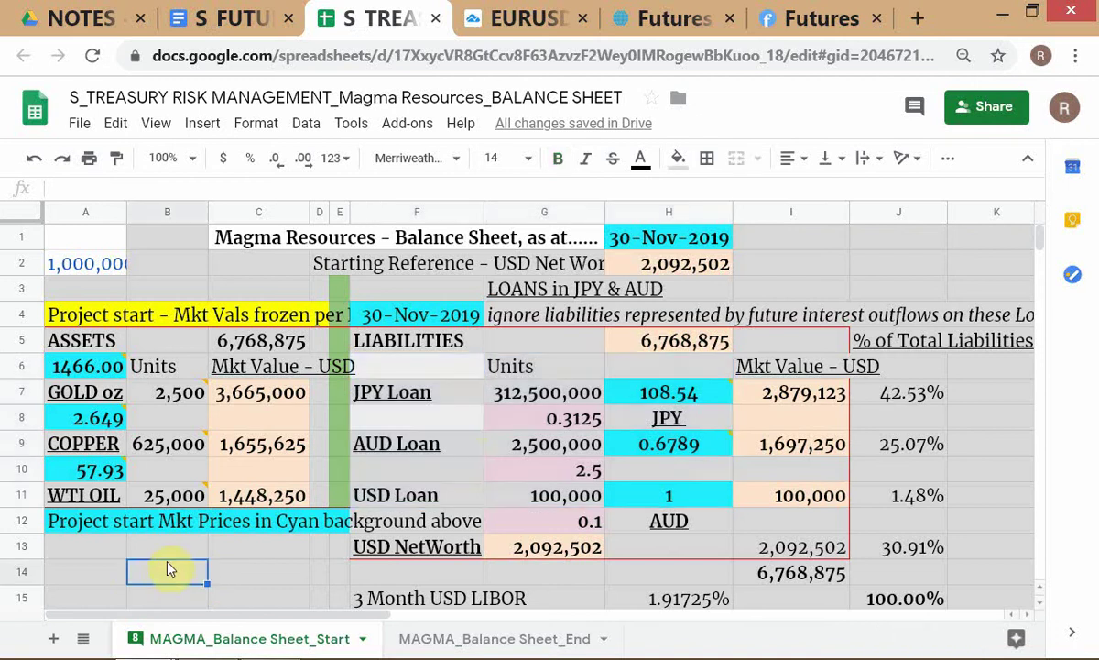
Change the fill of the cyan cells H1, F4, H7, H9, H11, A6, A8, A10 and A12:E12 to light cornflower blue 3.
click(673, 239)
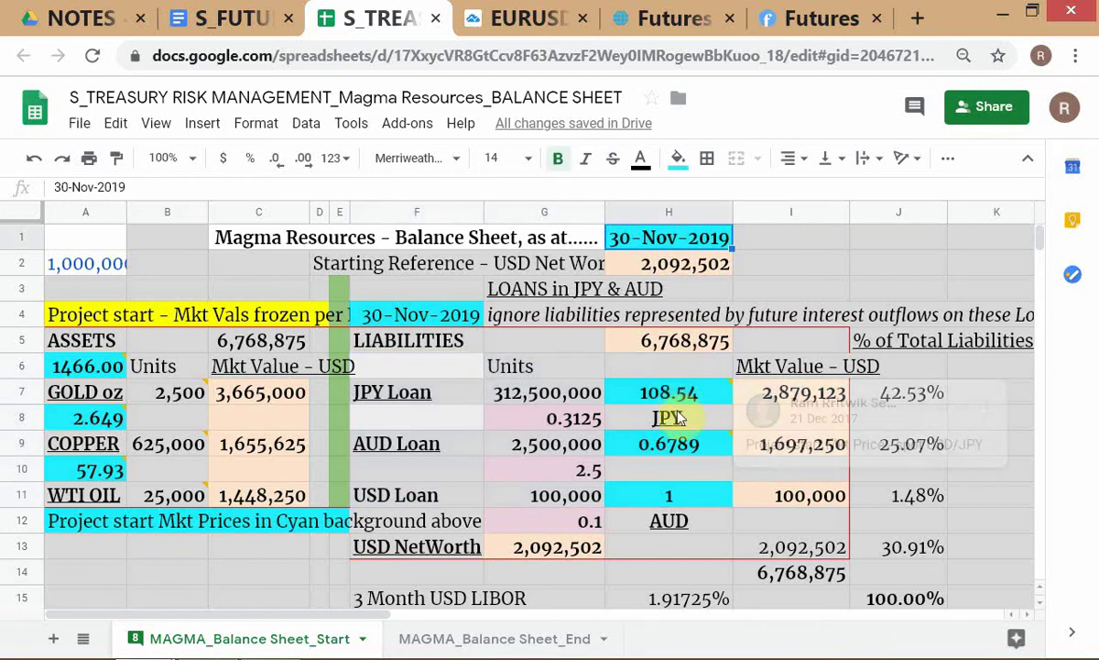
click(676, 401)
click(675, 447)
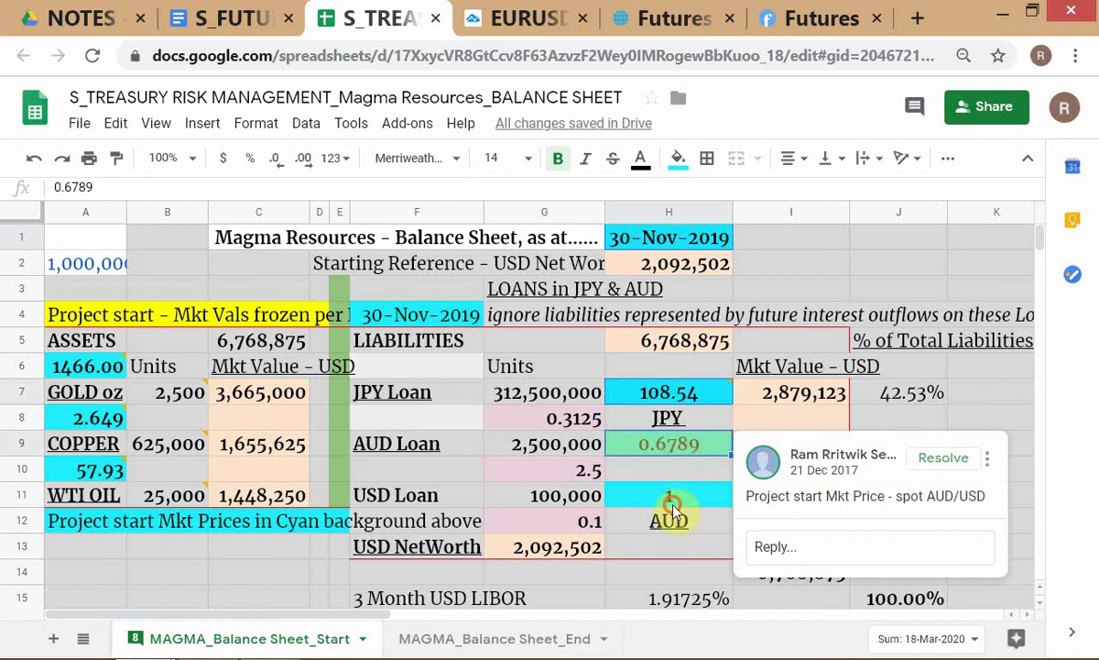
click(669, 499)
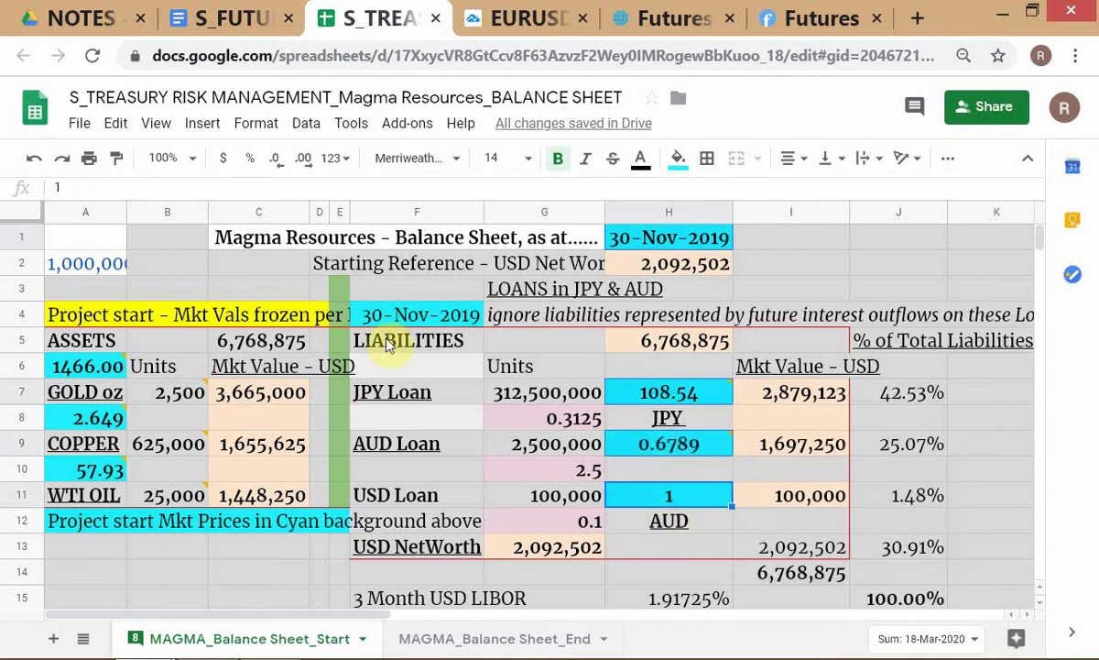
click(89, 366)
click(95, 424)
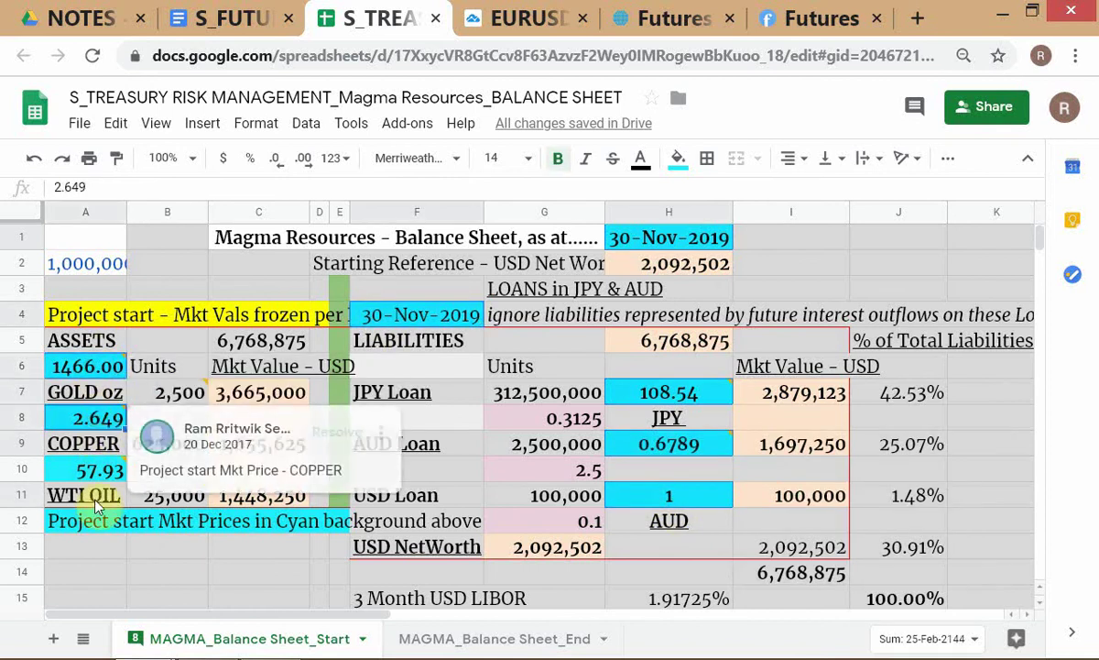
click(91, 521)
click(96, 469)
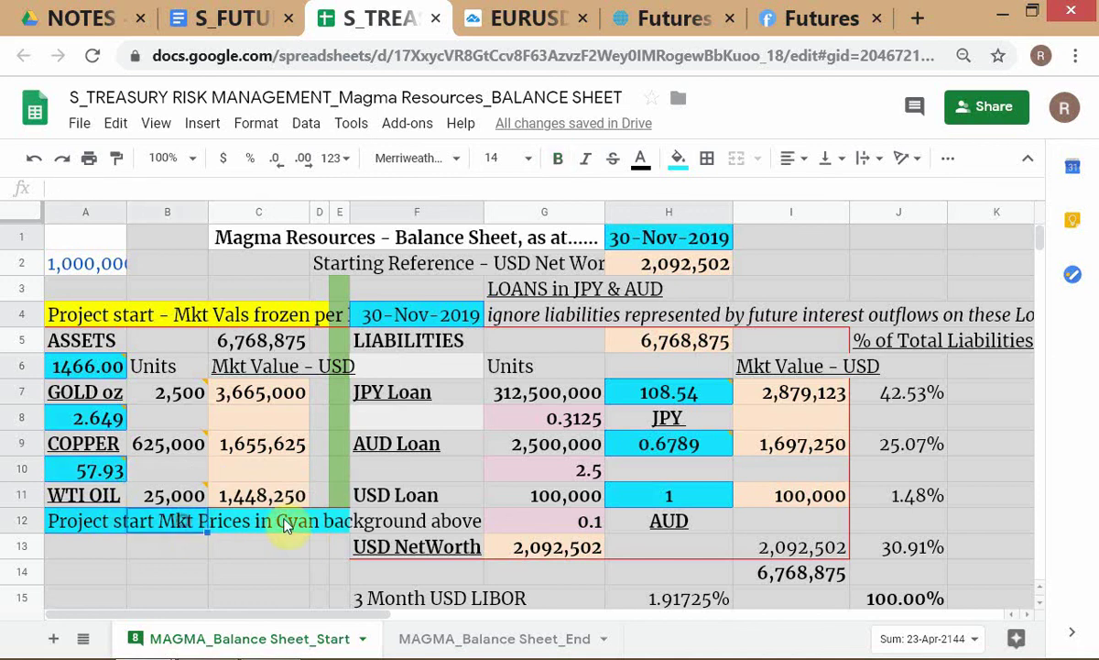
drag(184, 528, 327, 523)
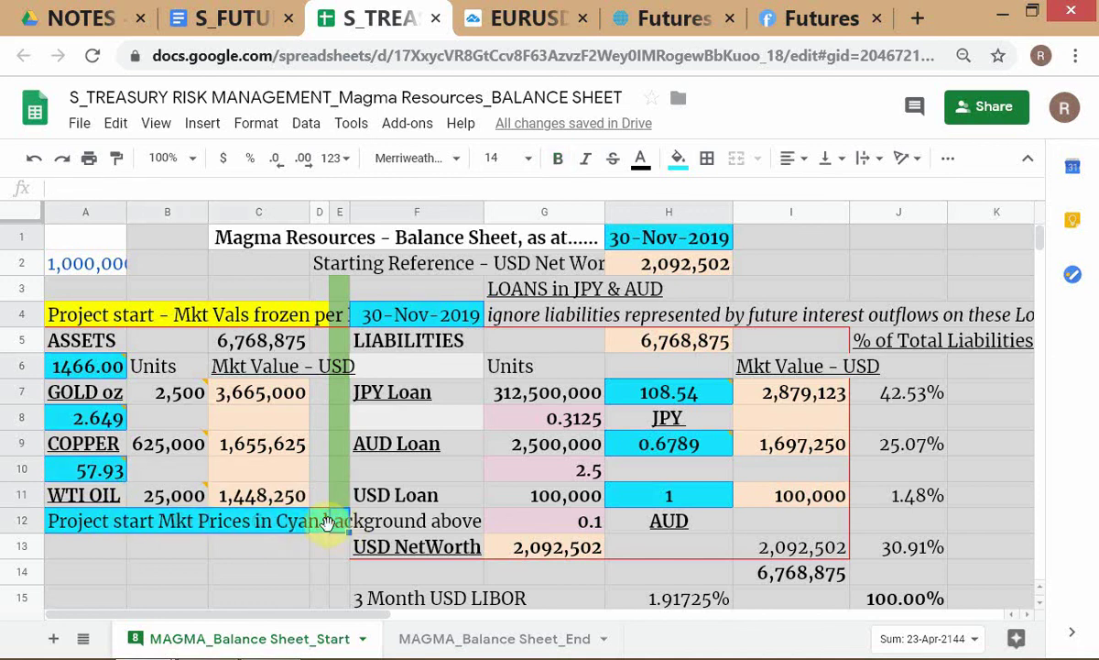
click(680, 162)
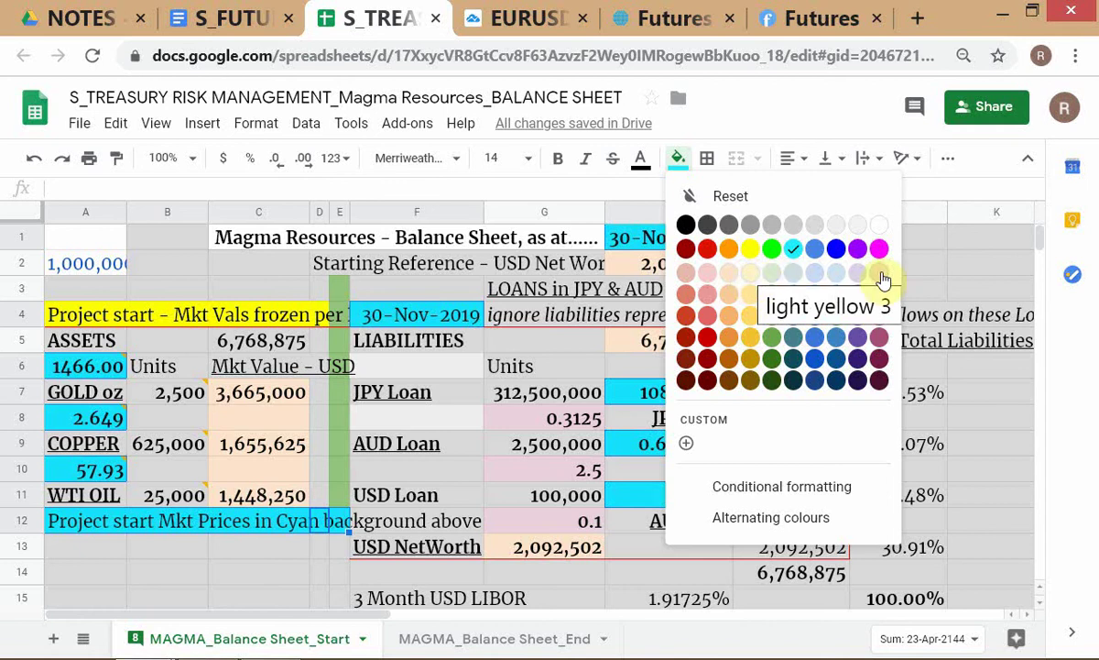
click(812, 280)
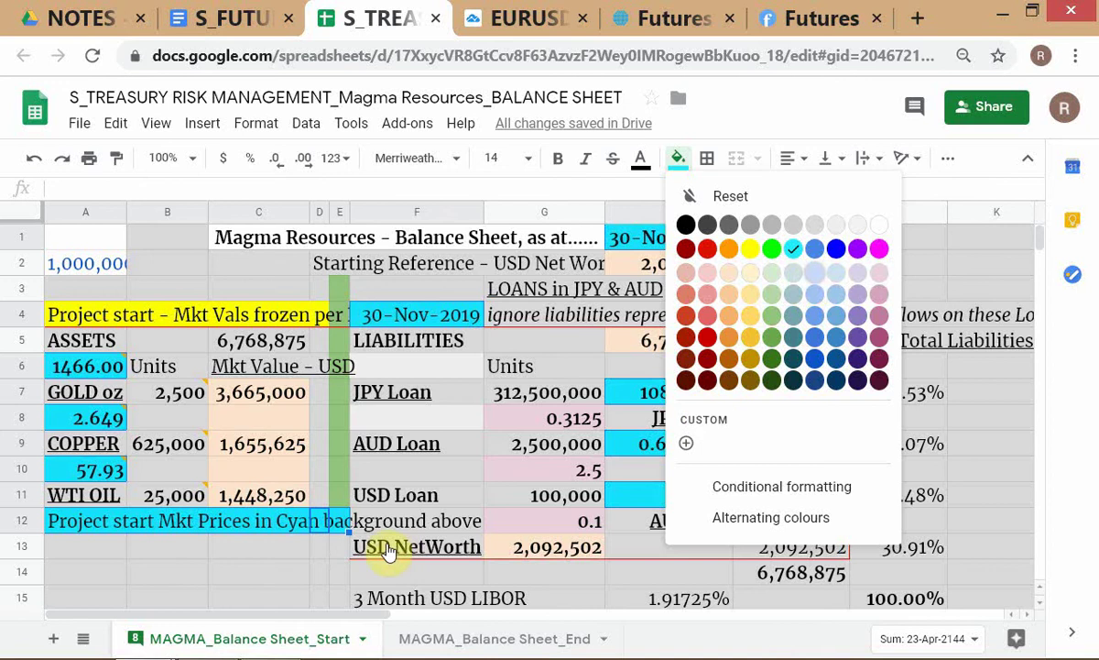
click(279, 542)
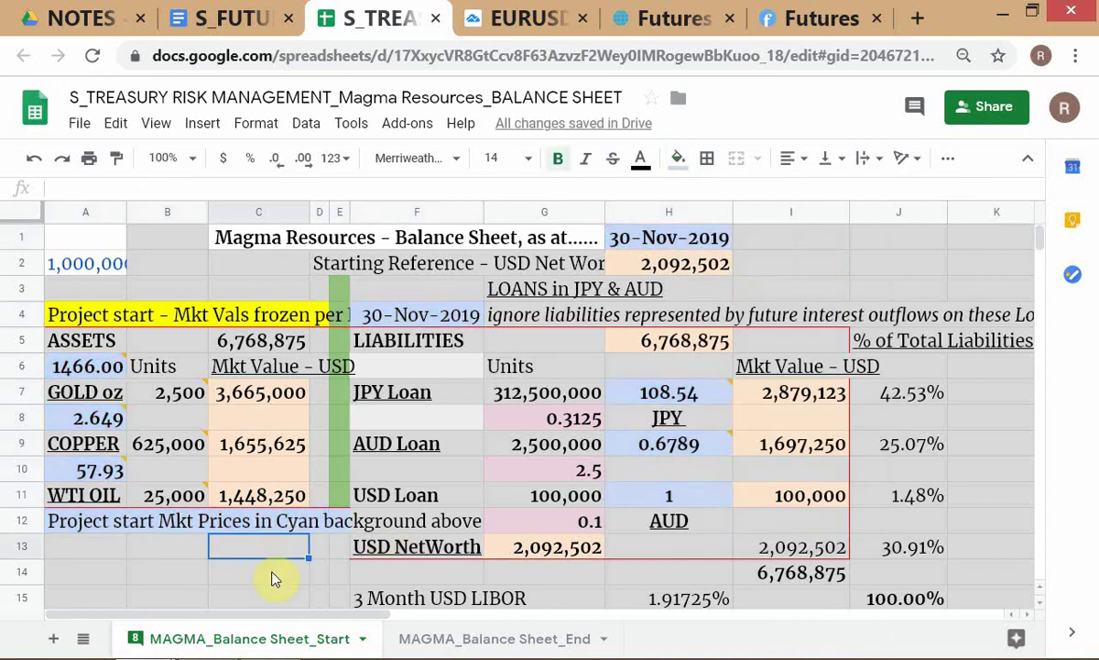
click(142, 545)
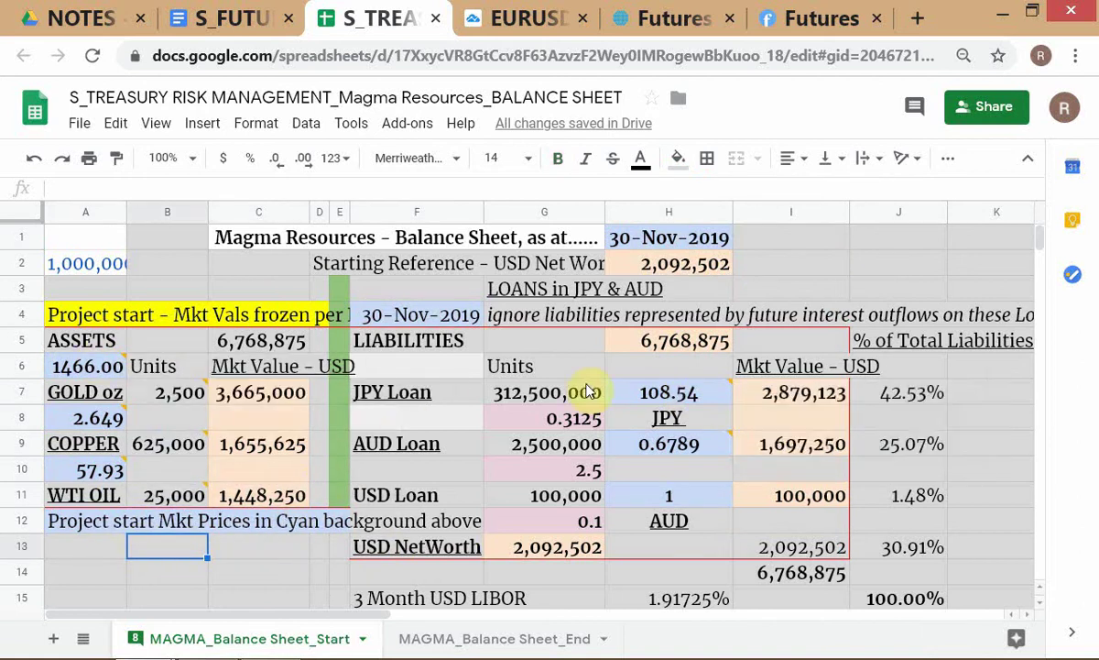
Highlight the units of the JPY, AUD and USD loans together in G7, G9 and G11, then clear the selection.
mouse_move(675, 410)
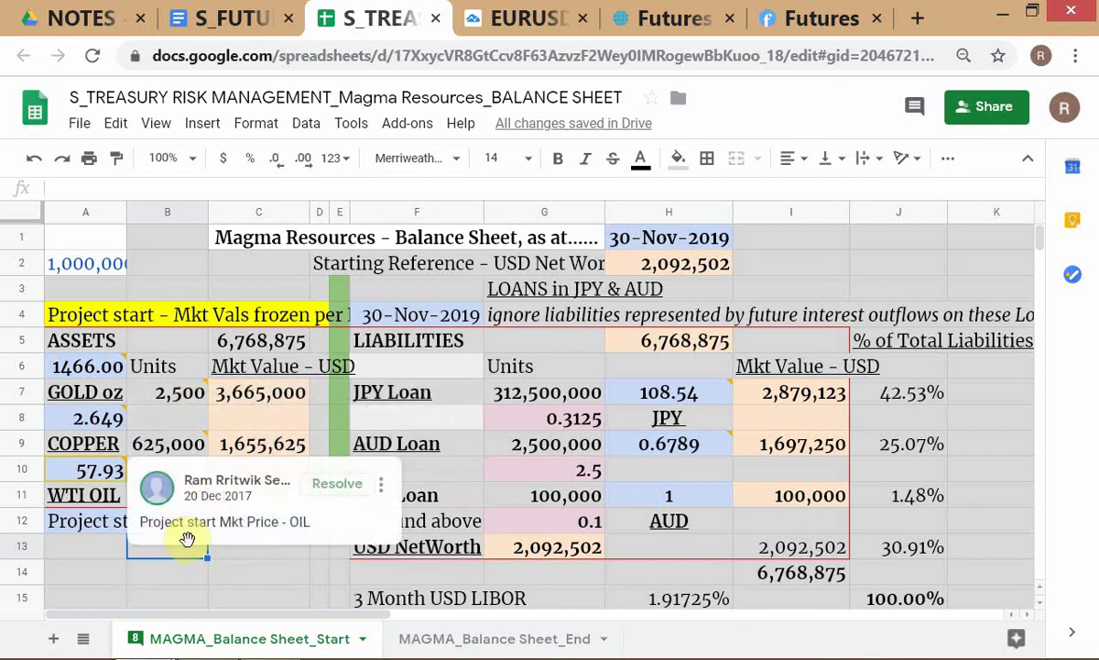
mouse_move(82, 371)
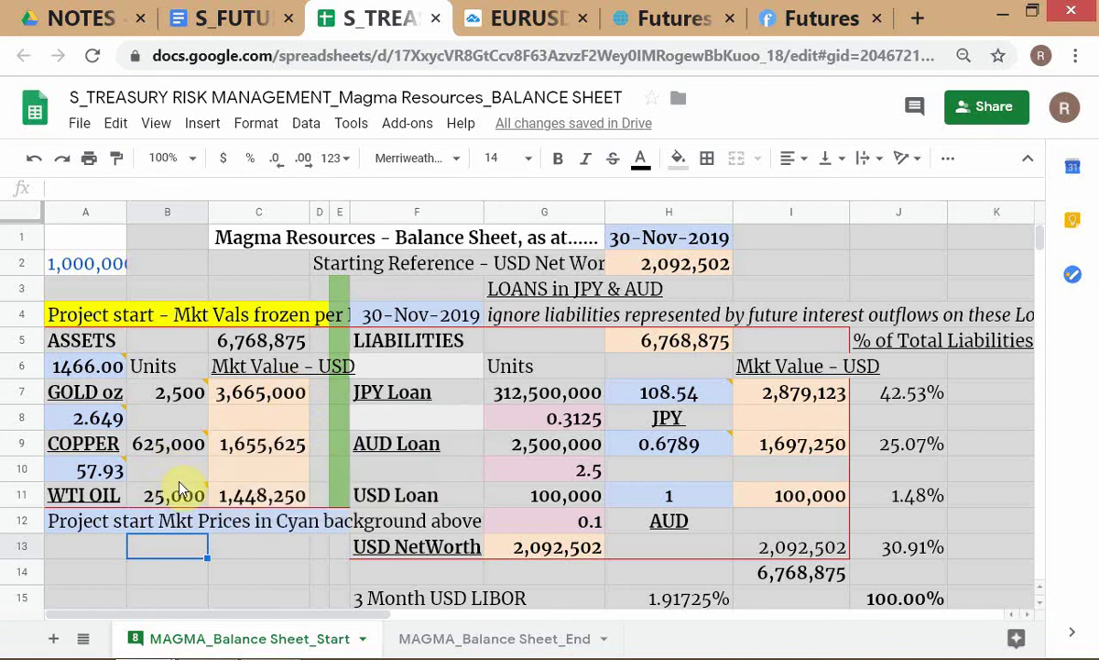
mouse_move(103, 427)
click(535, 392)
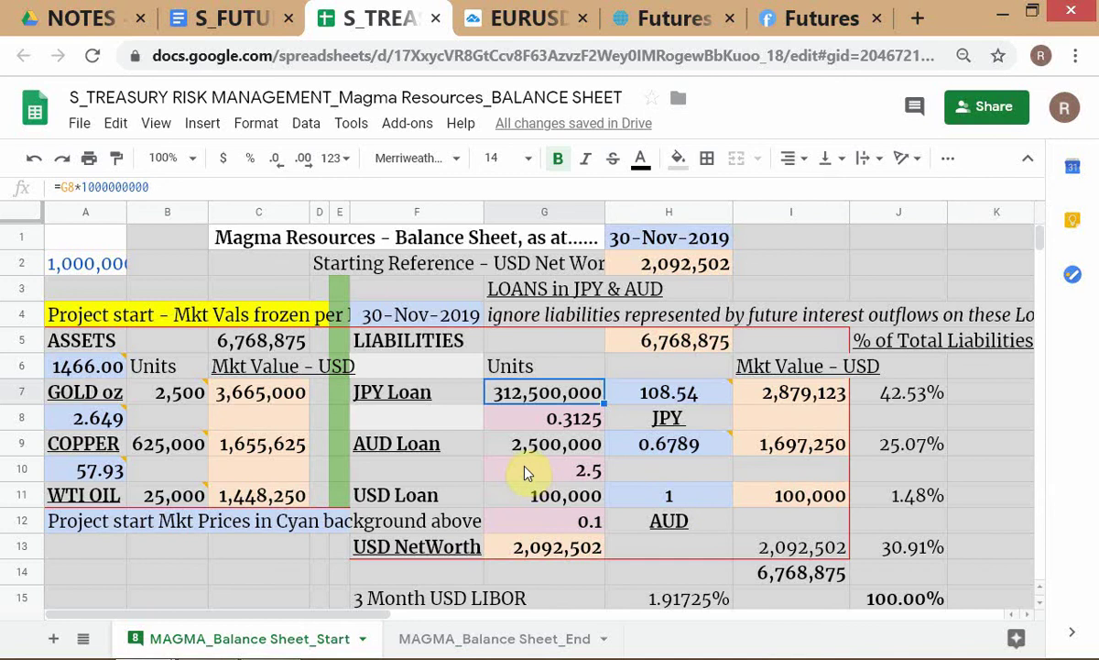
ctrl+click(516, 451)
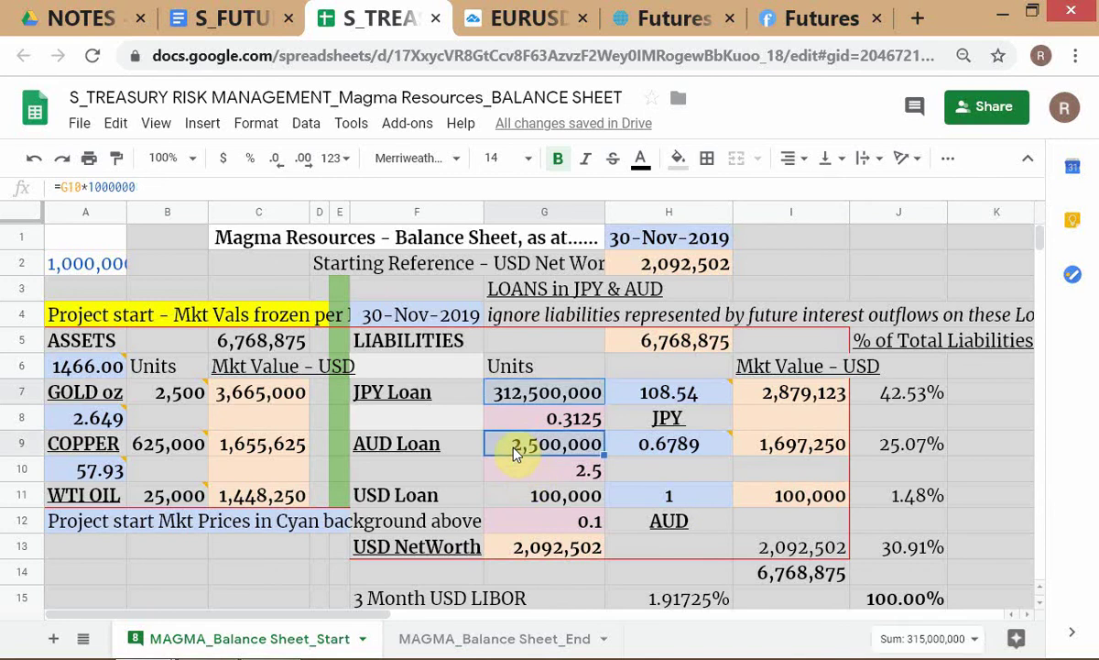
ctrl+click(511, 498)
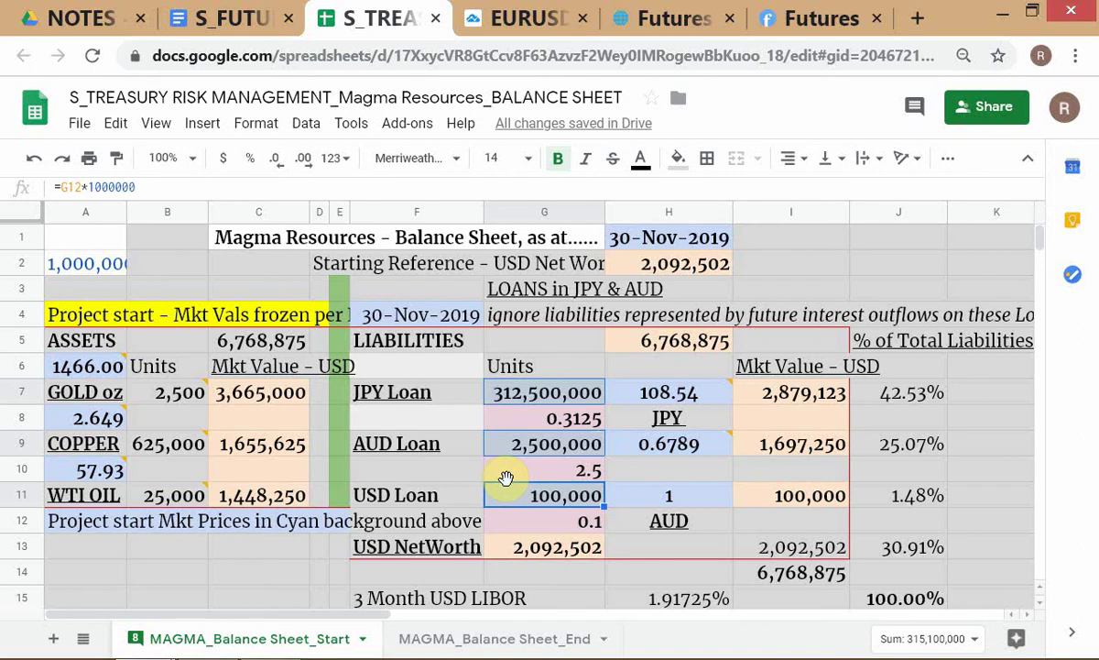
click(282, 273)
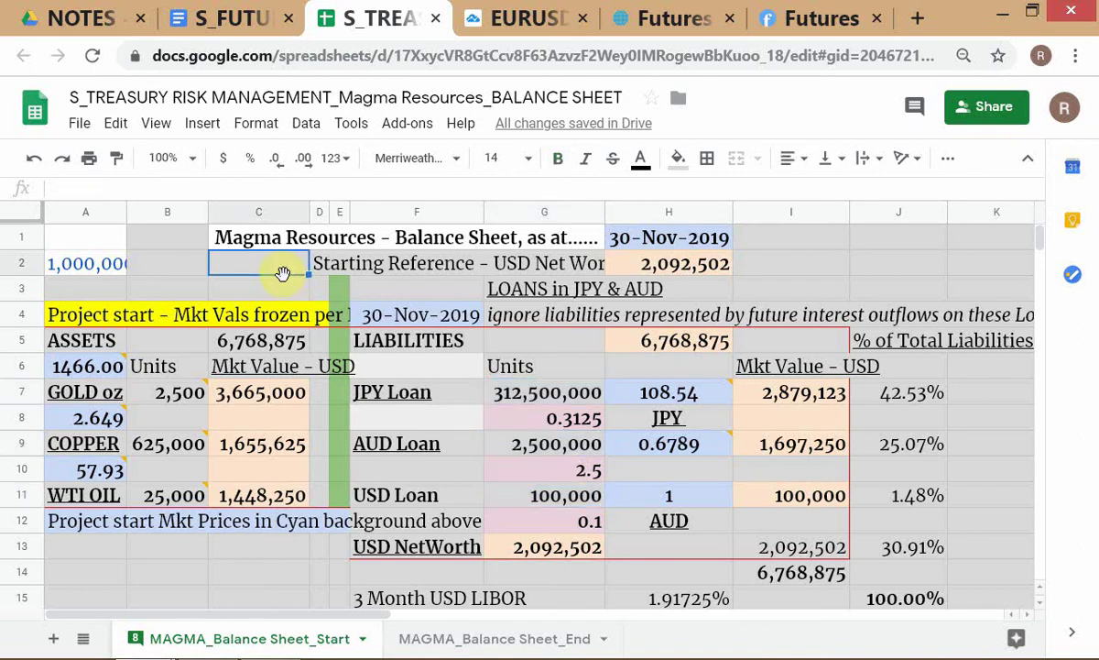
click(238, 583)
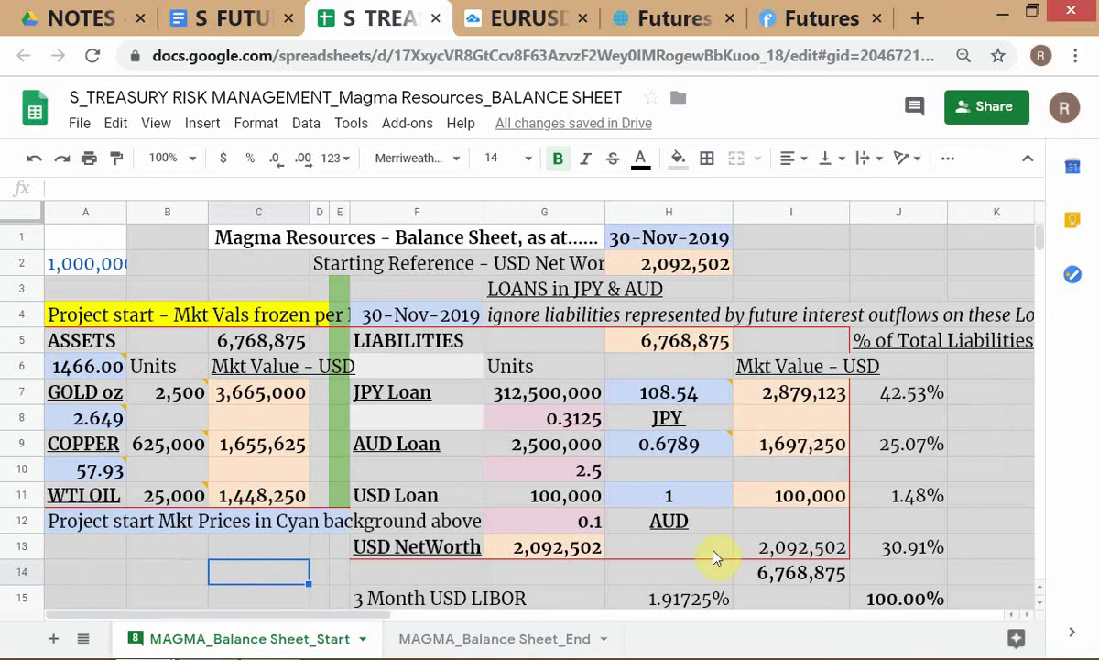
Examine the formulas behind the JPY loan units in G7 and the loans' USD market values in I7, I9 and I11.
click(713, 527)
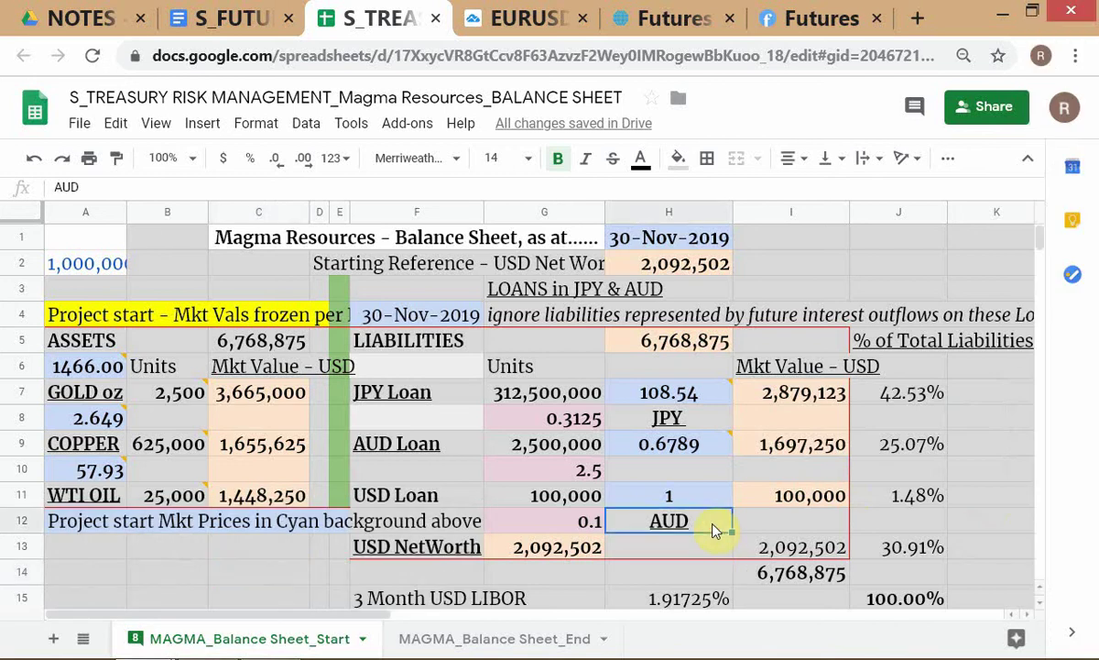
key(Up)
key(Up)
key(Up)
key(Up)
key(Up)
key(Left)
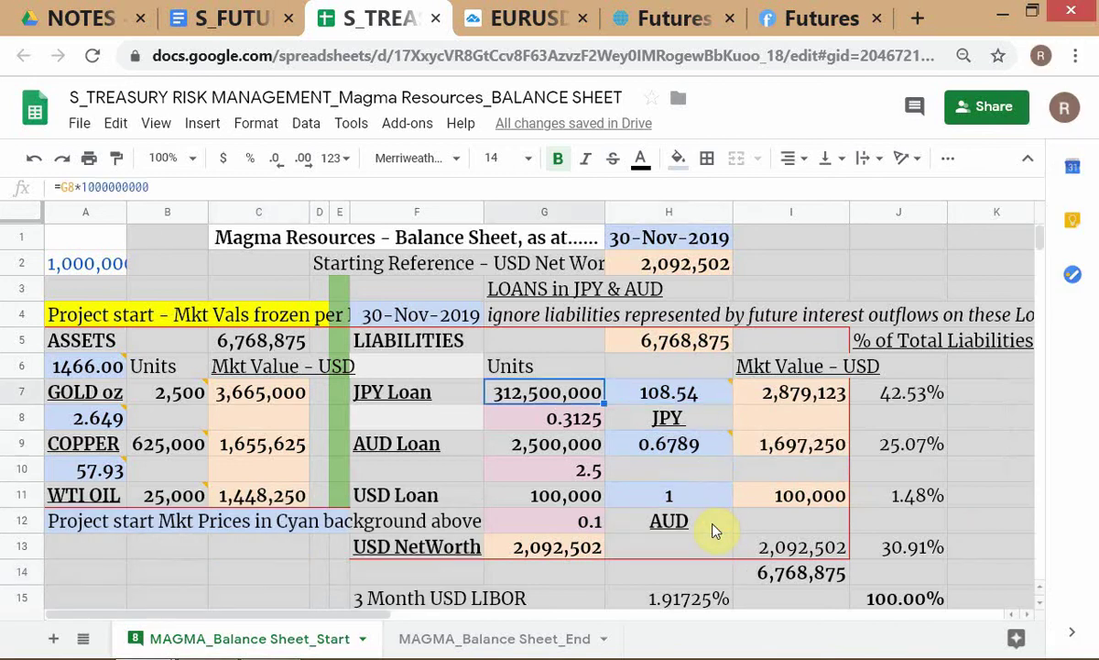
key(Right)
key(Right)
key(Right)
key(Left)
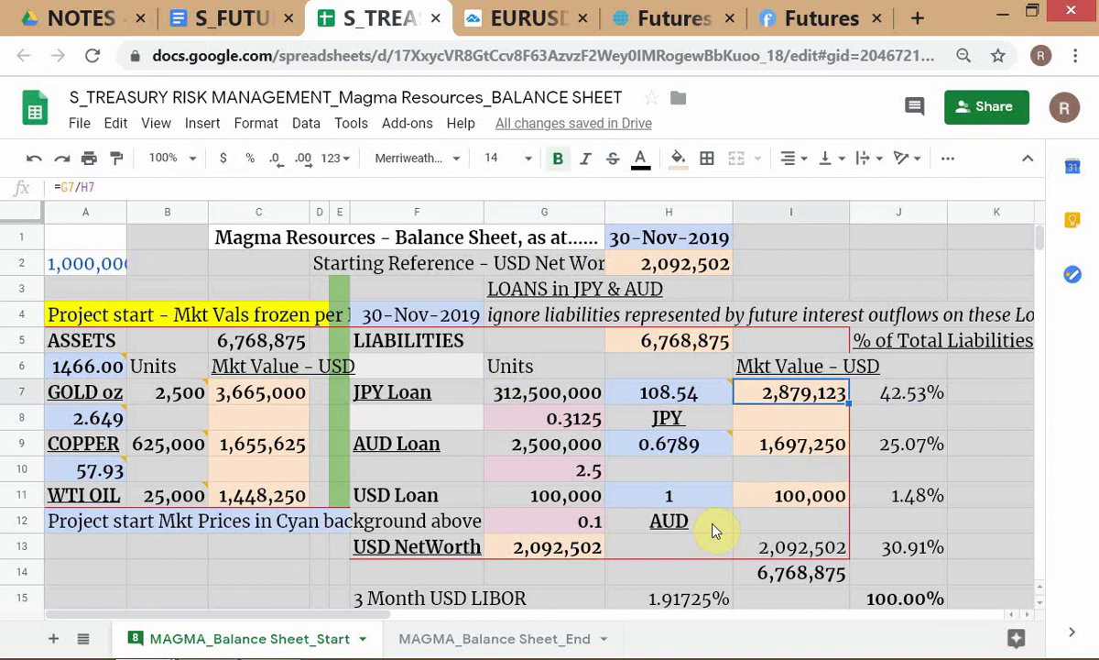
key(Down)
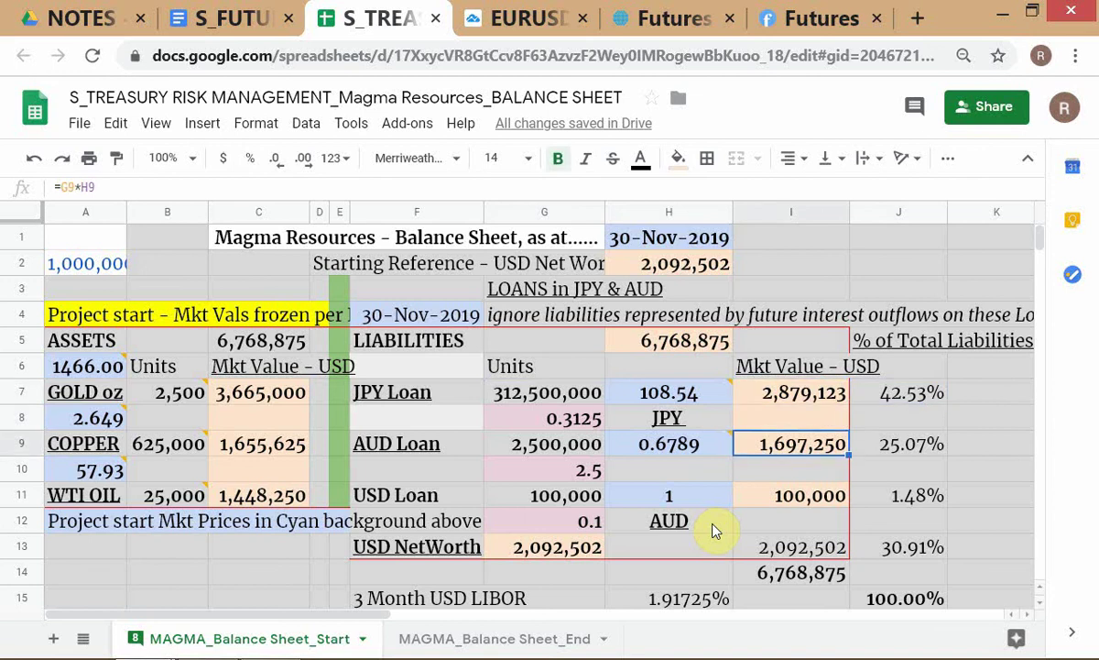
key(Down)
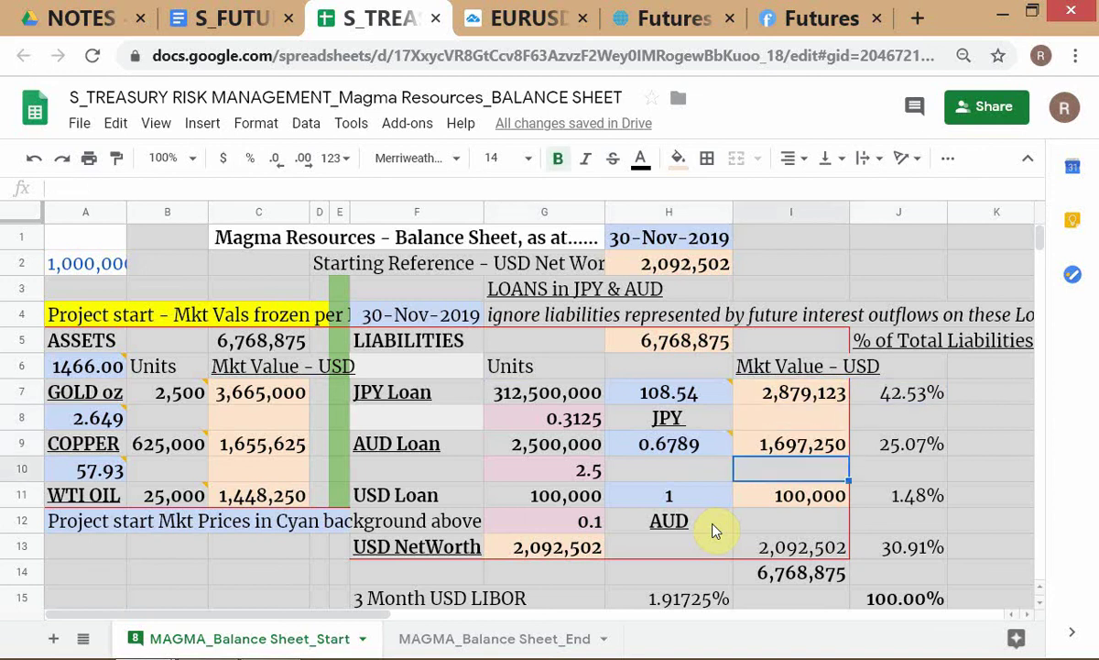
key(Down)
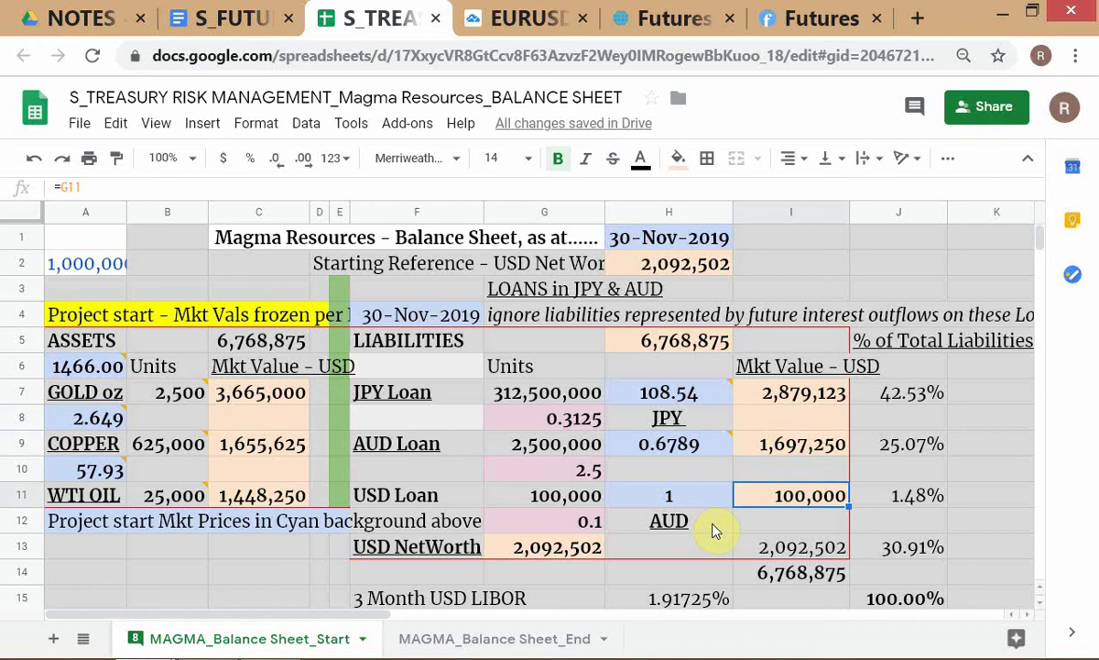
Examine the formula behind the USD NetWorth in G13.
key(Down)
key(Down)
key(Left)
key(Left)
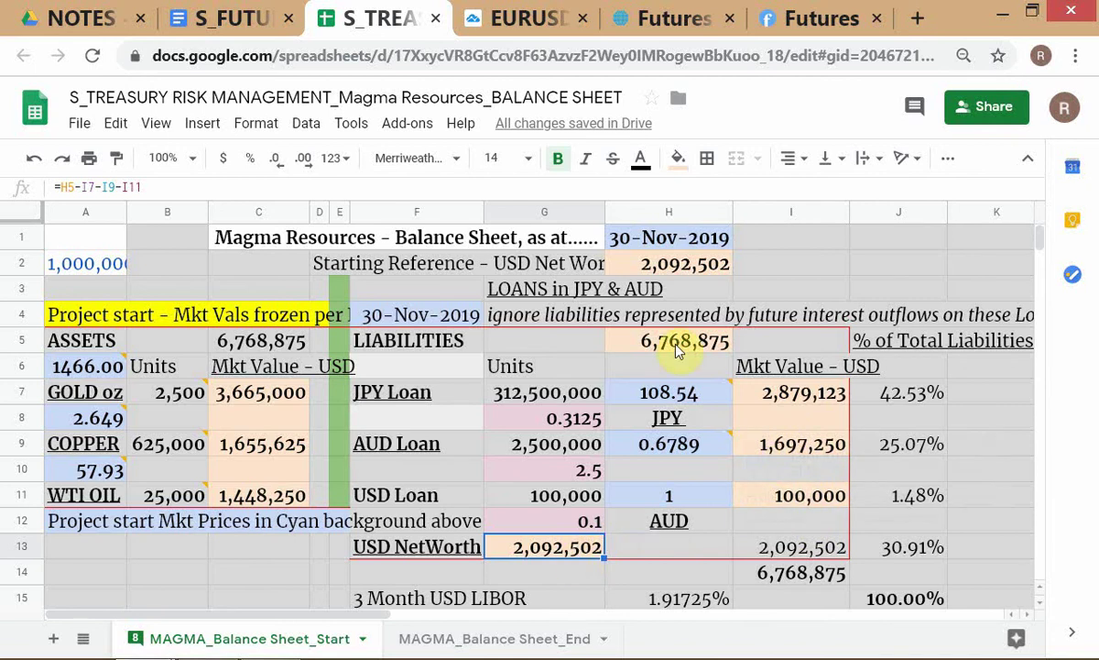
mouse_move(829, 654)
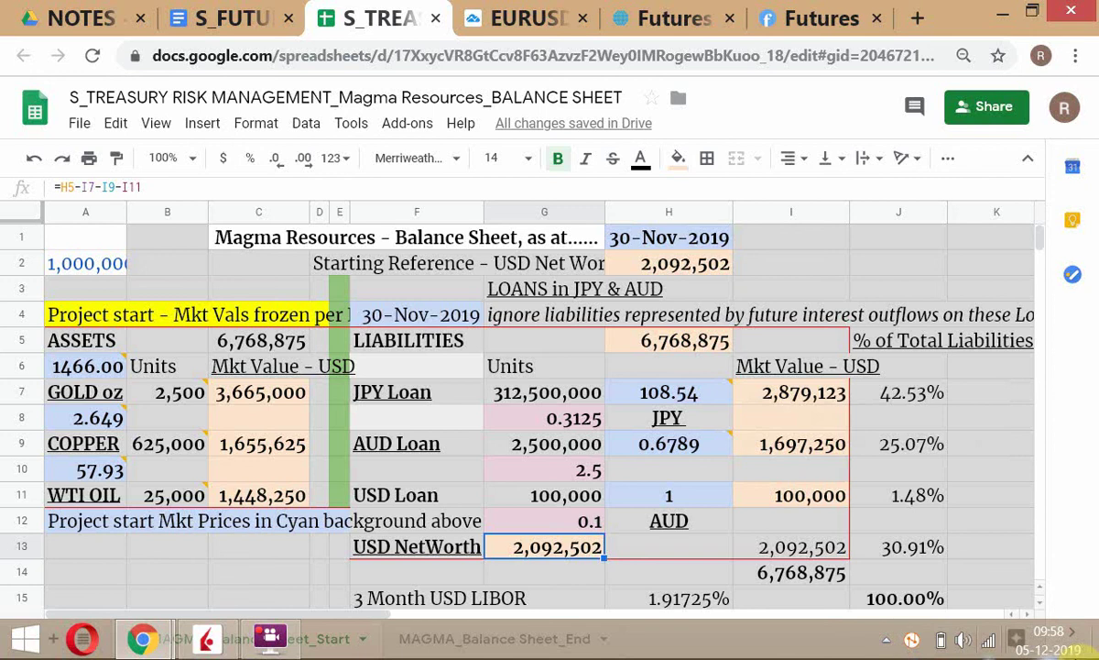
mouse_move(1040, 649)
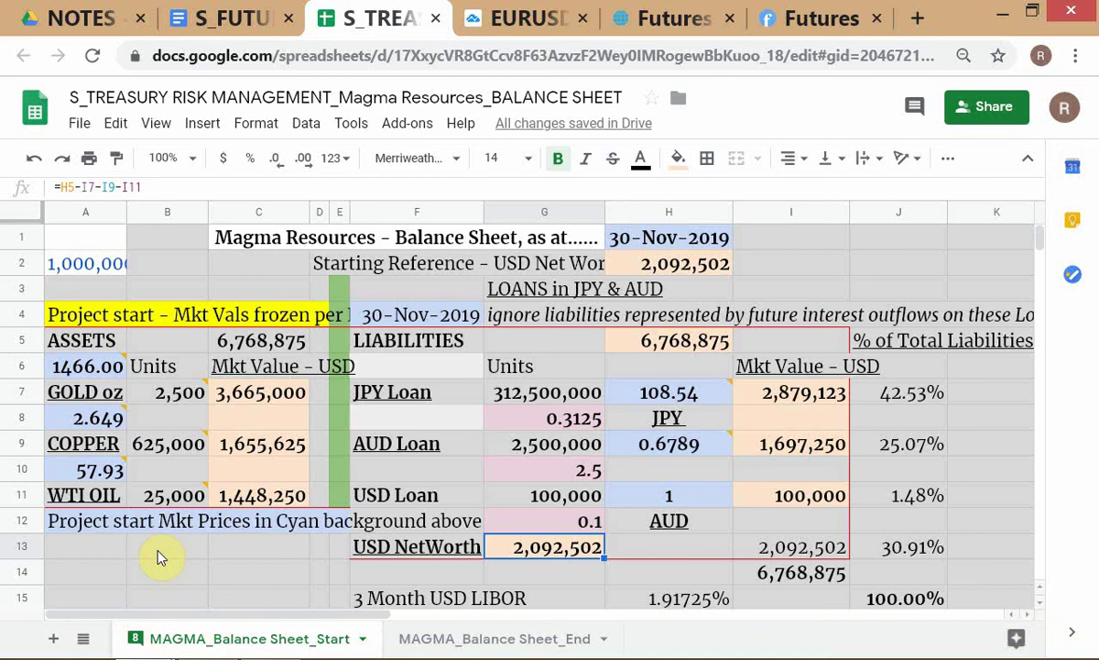
Switch to the S_Case - Magma Resources document and review the case introduction and its first three questions.
key(alt+Tab)
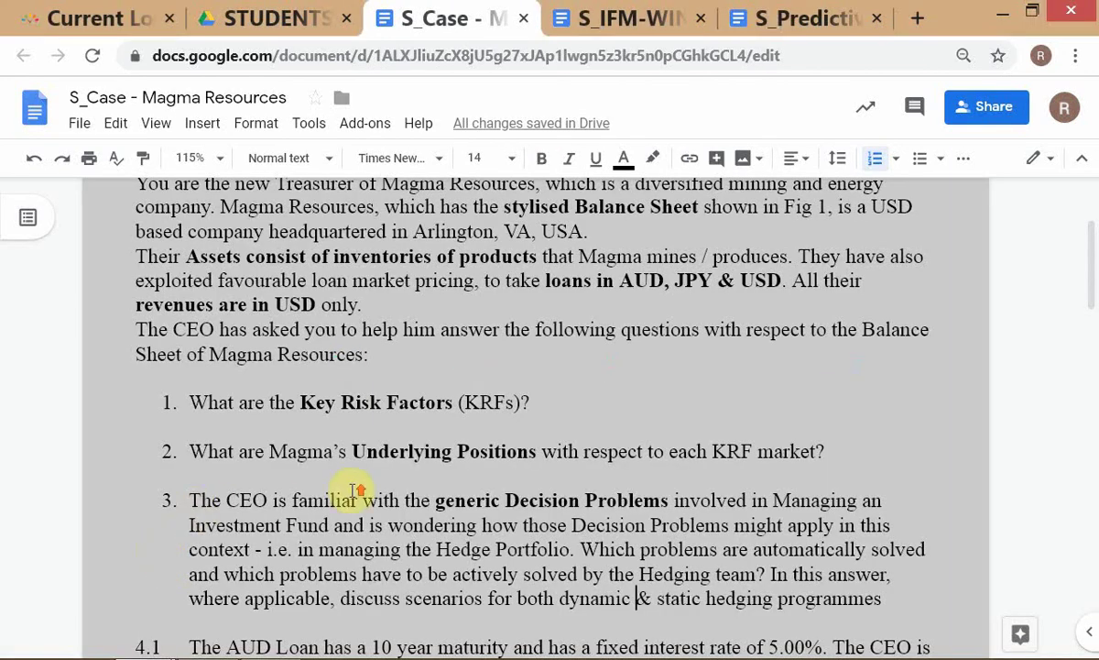
scroll(352, 492, up, 1)
scroll(352, 492, down, 1)
scroll(351, 492, up, 2)
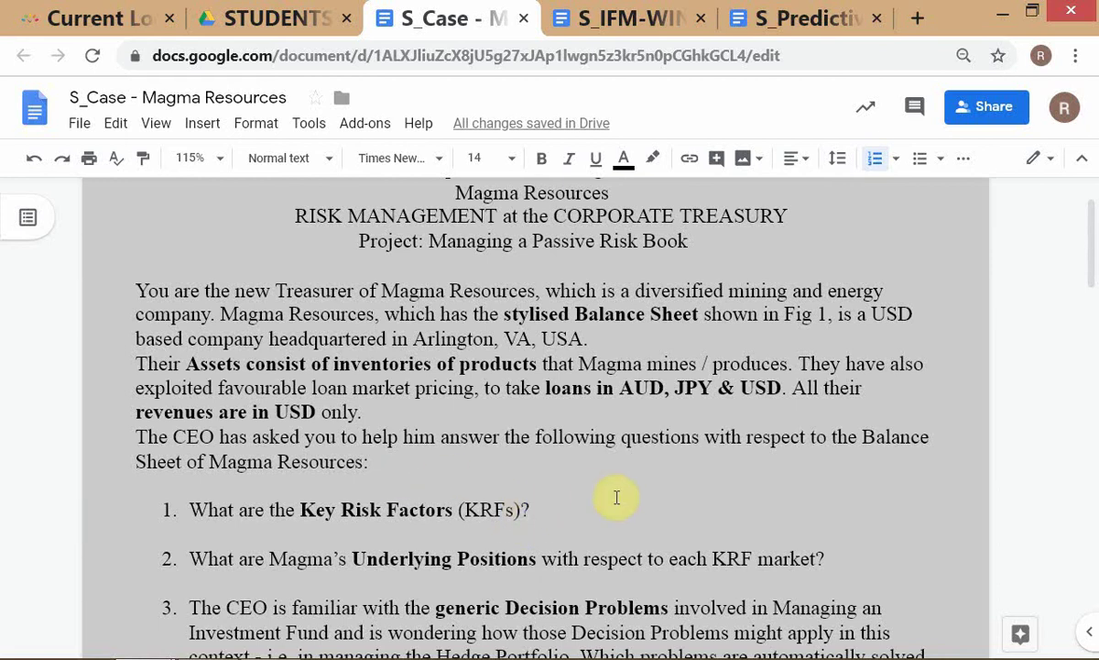
click(579, 499)
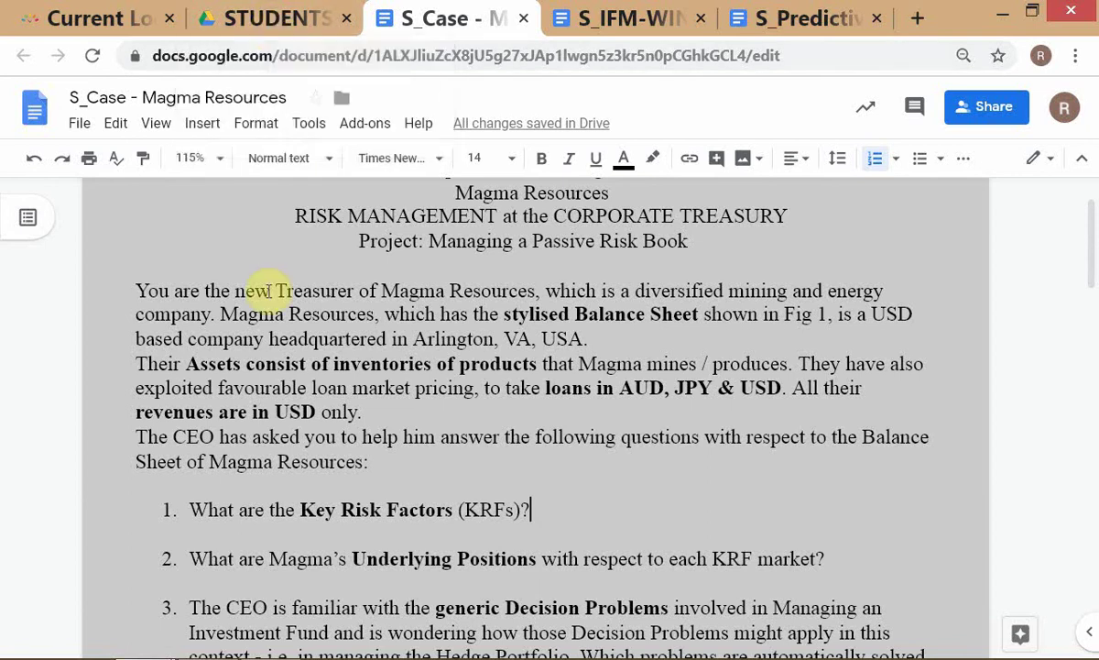
Open the technical note on risk management at the corporate treasury from the Magma Resources project folder in Google Drive, and return to the folder.
key(alt+Tab)
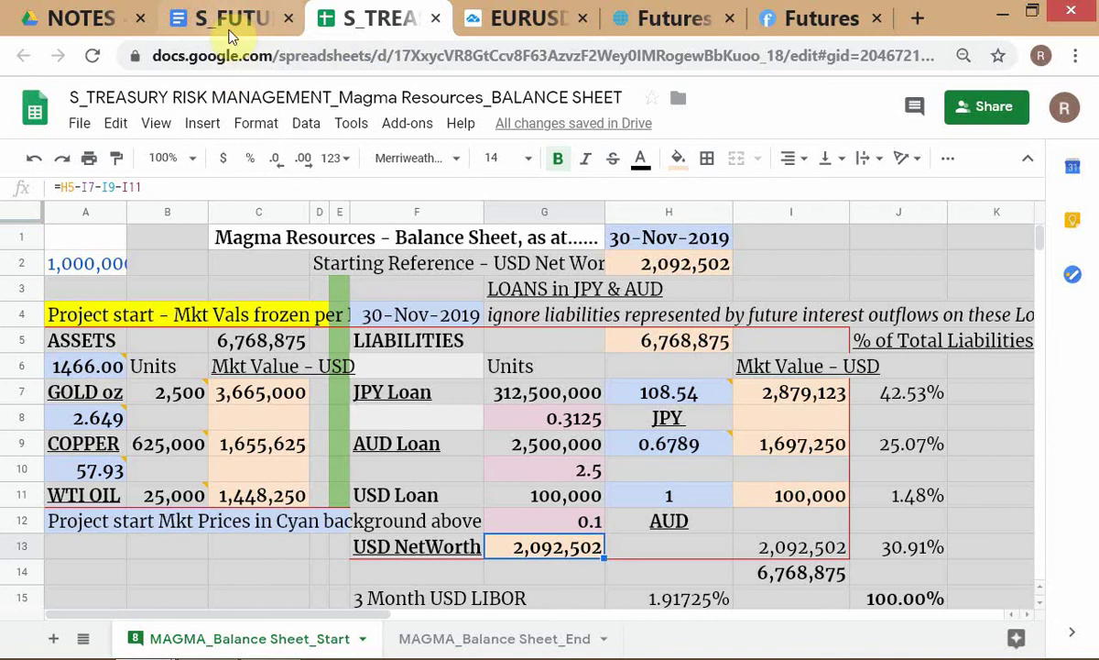
click(75, 18)
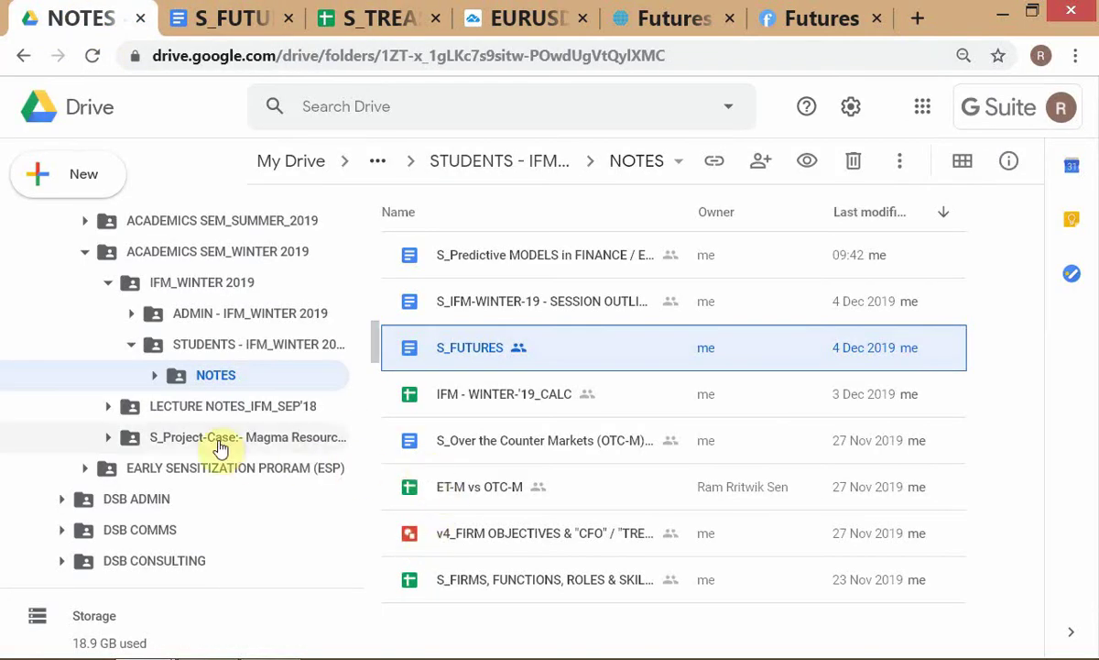
click(220, 444)
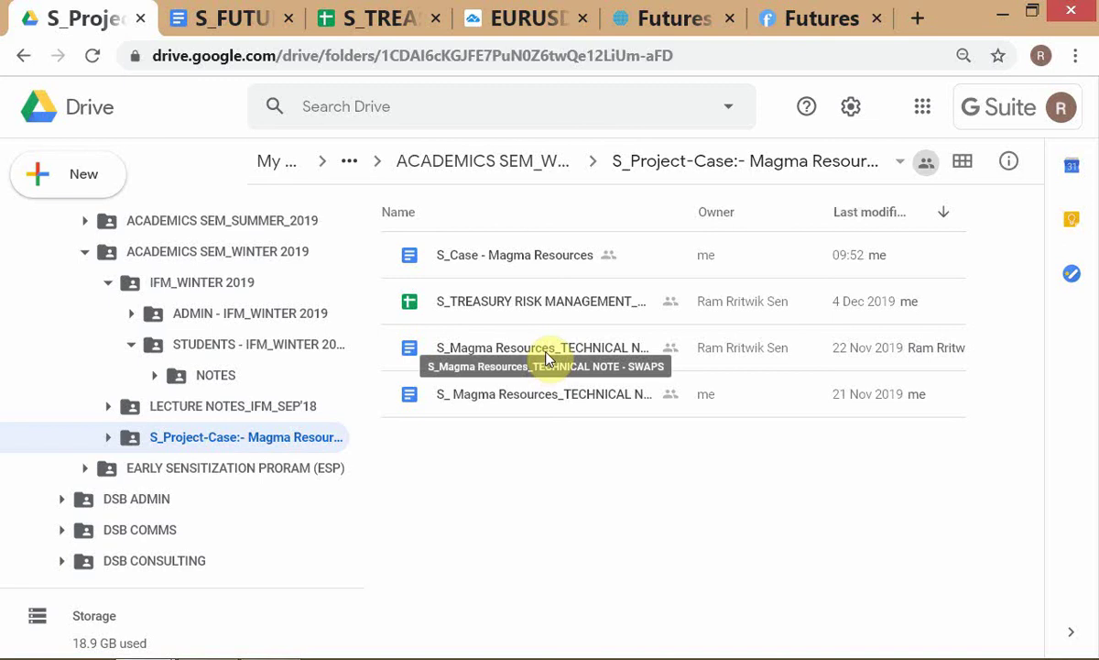
click(545, 399)
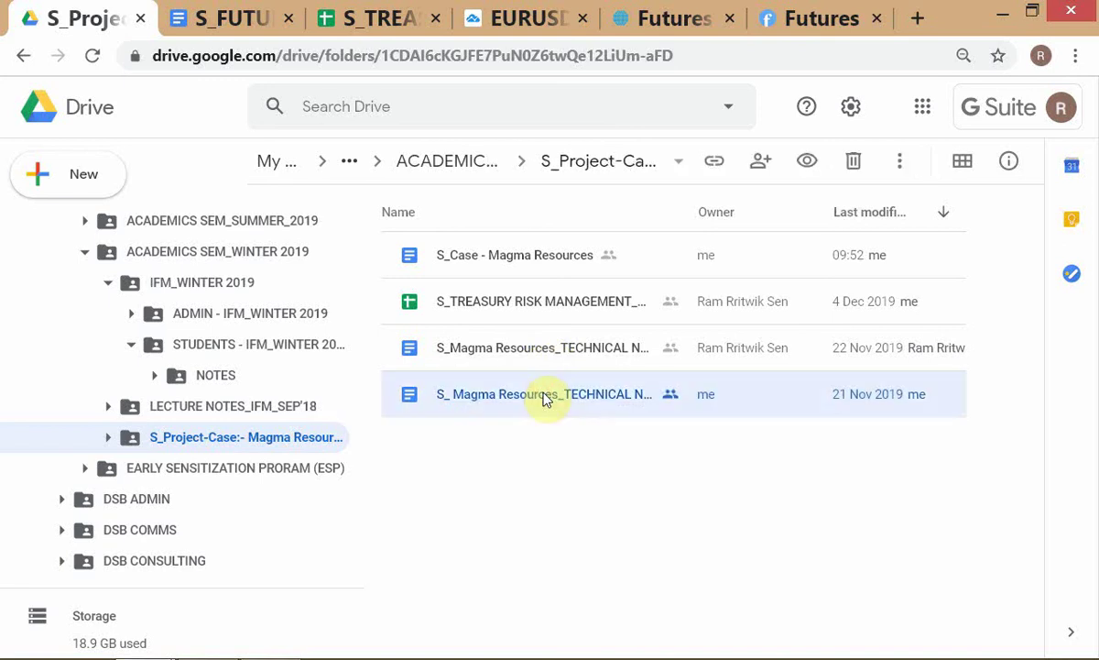
double_click(545, 399)
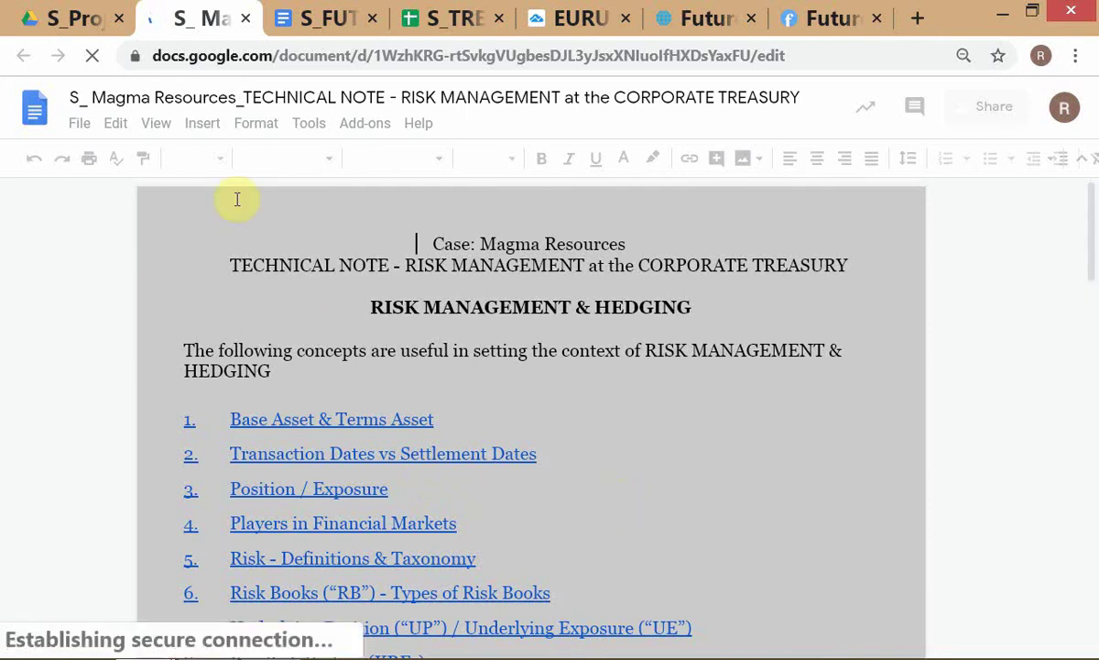
click(73, 19)
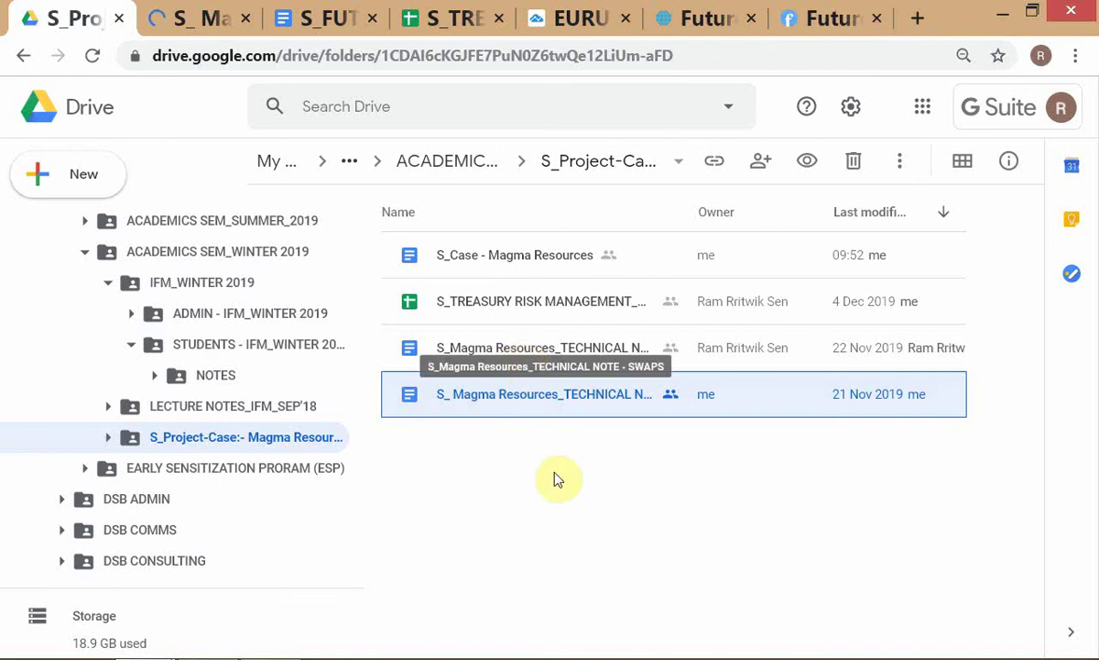
Move the S_Project-Case:- Magma Resources folder into STUDENTS - IFM_WINTER 2019, accept the sharing change, and bring up the risk management technical note.
click(217, 442)
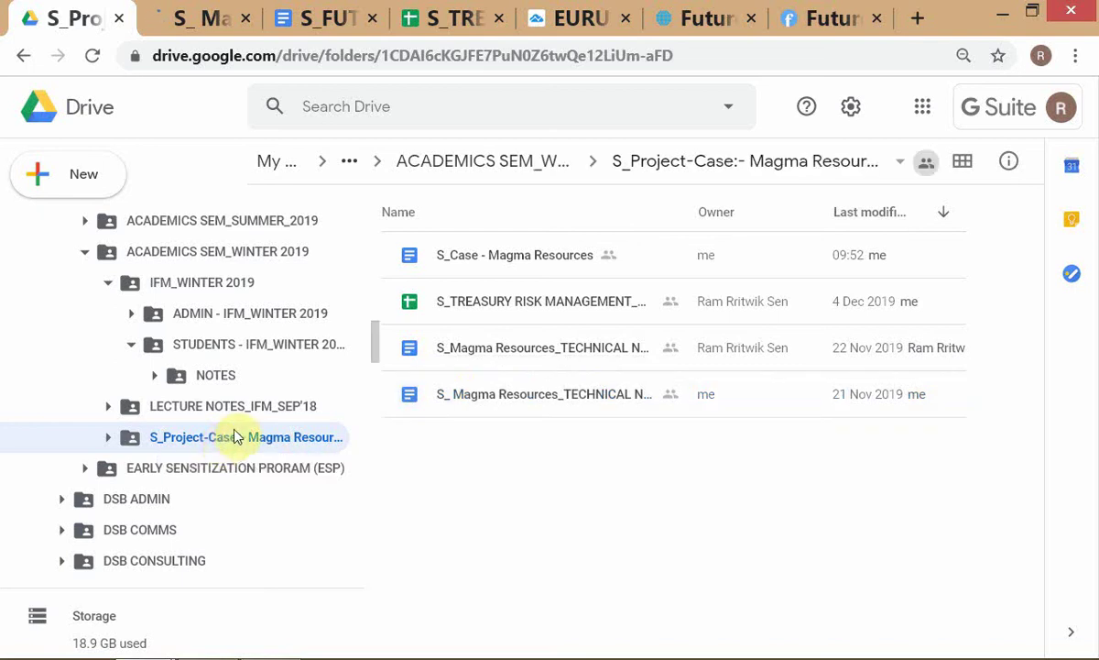
drag(214, 431, 258, 352)
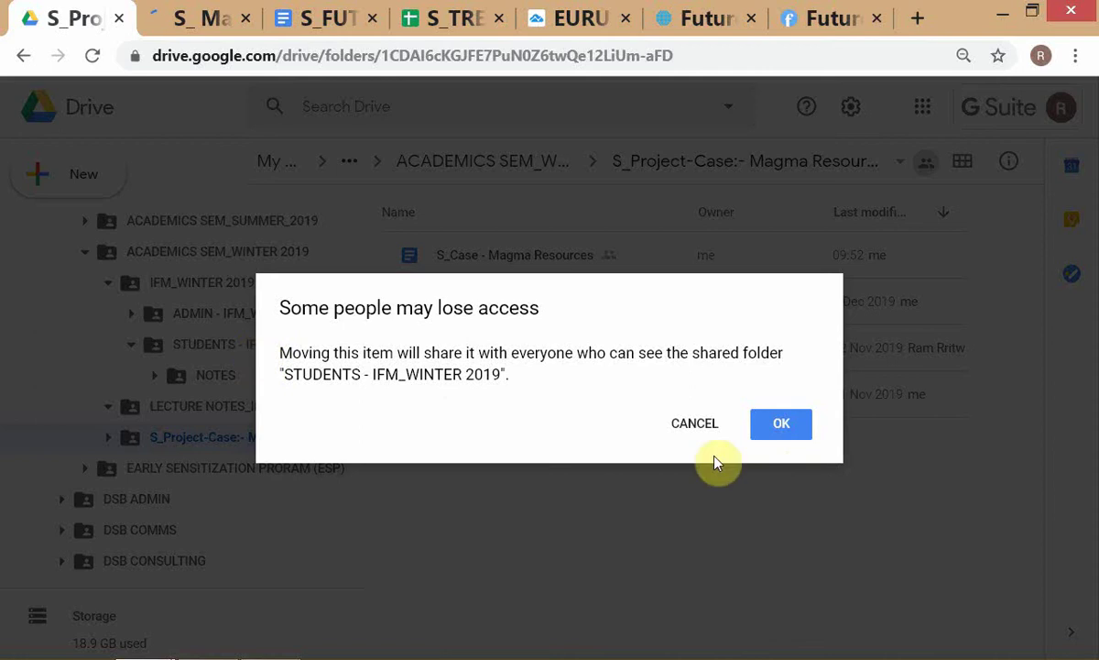
click(781, 427)
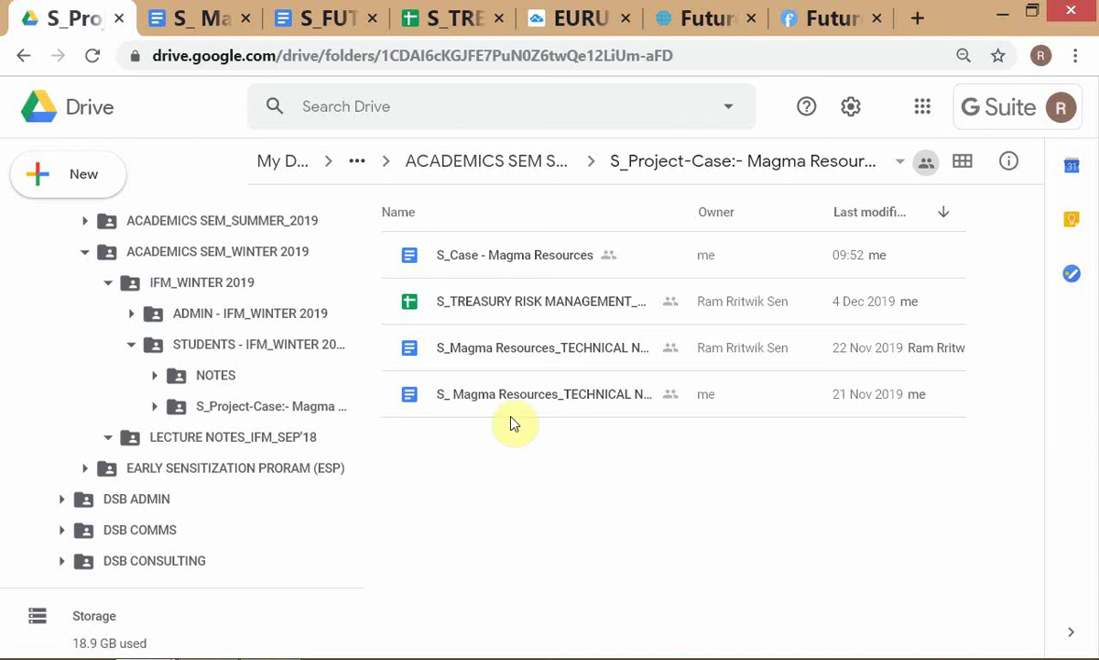
click(217, 25)
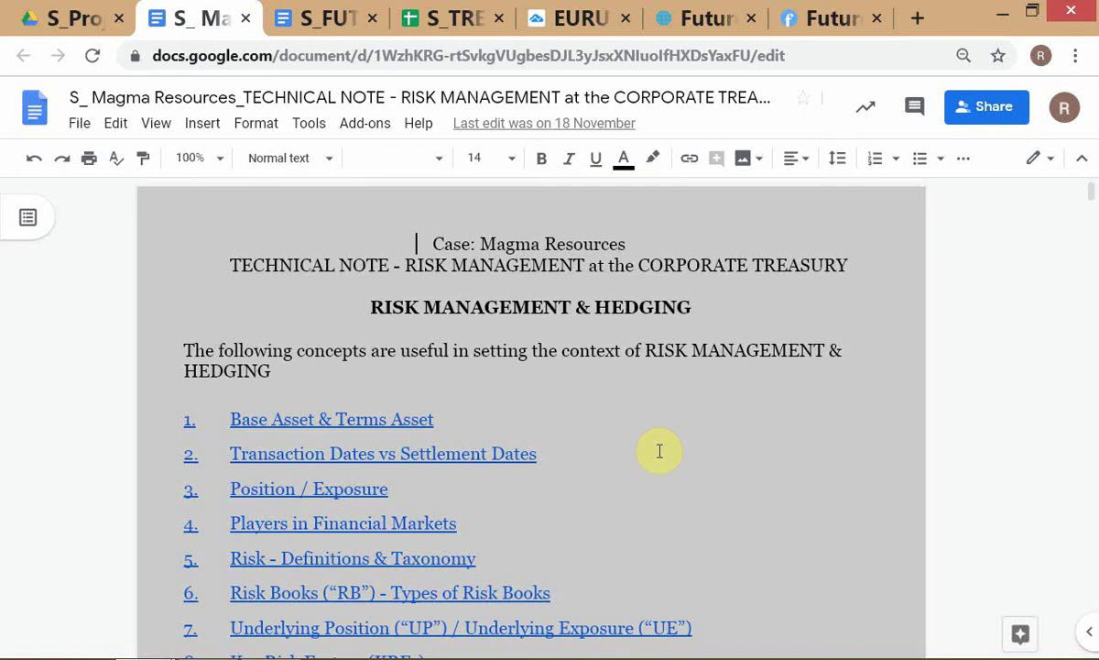
Link the text "Fig 1" in the S_Case - Magma Resources introduction to the web address of the Magma Resources balance sheet spreadsheet.
key(alt+Tab)
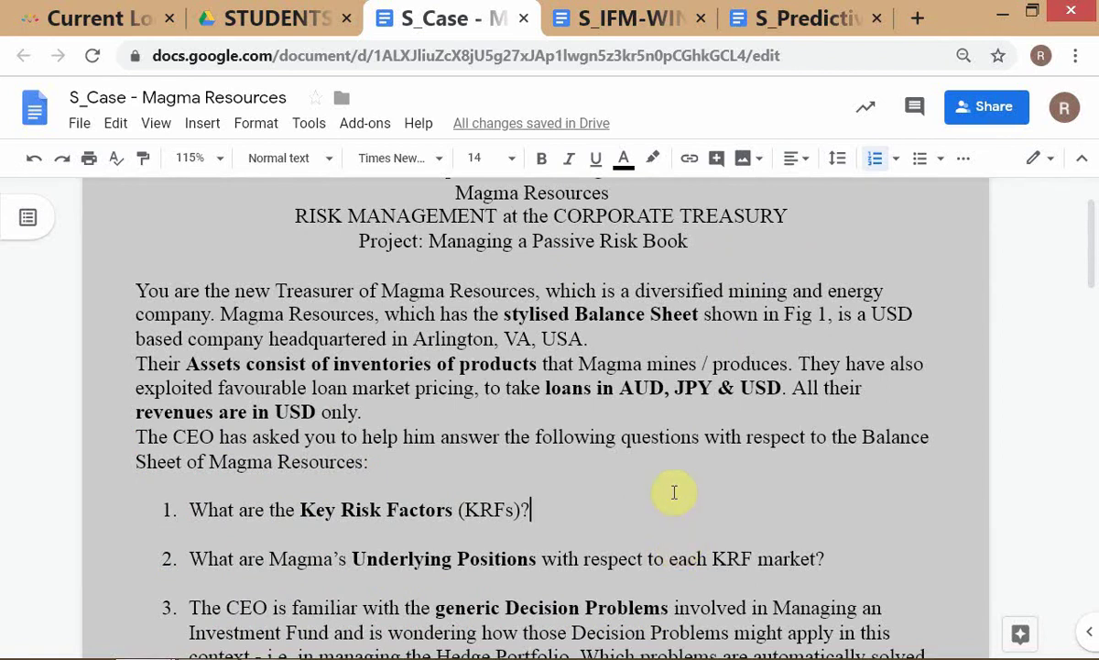
drag(784, 314, 814, 312)
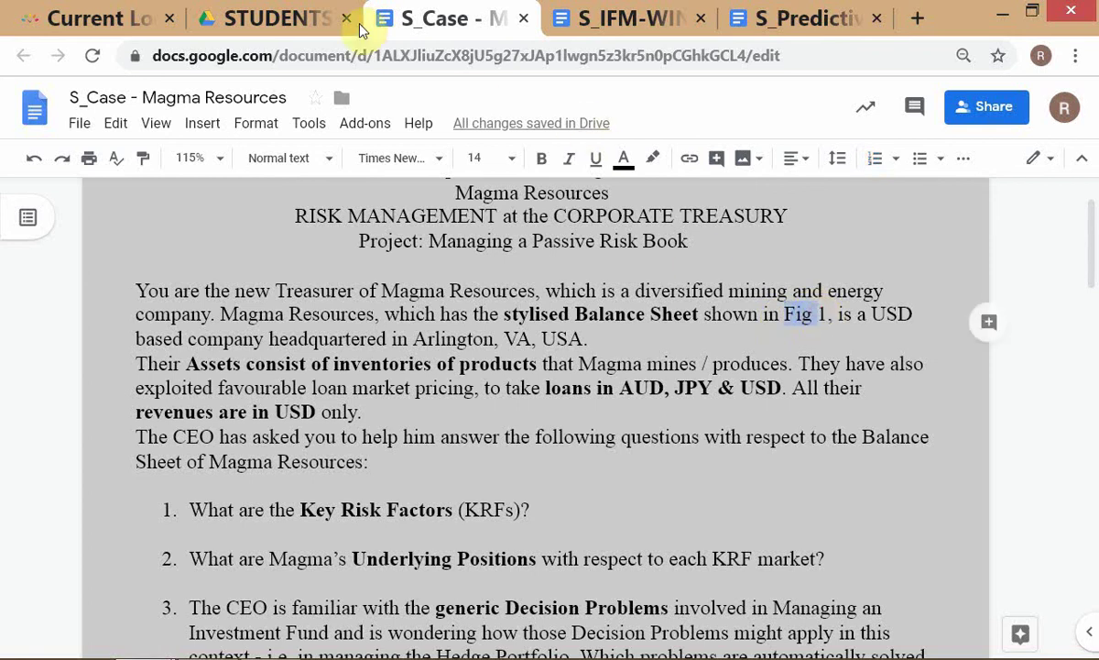
key(alt+Tab)
click(437, 27)
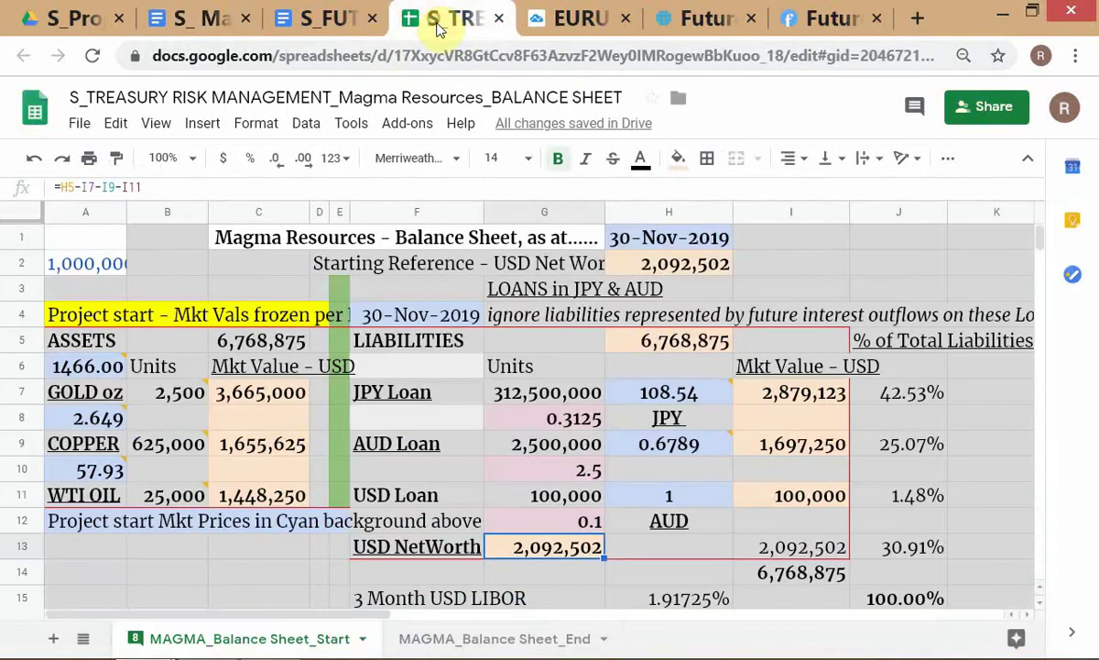
click(565, 55)
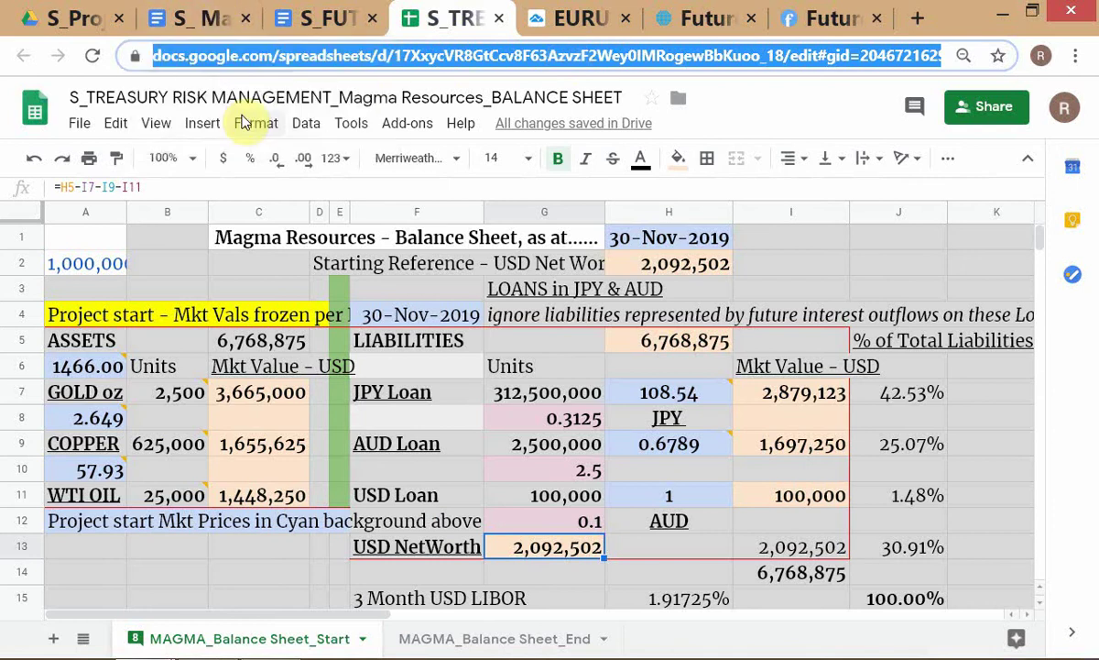
key(alt+Tab)
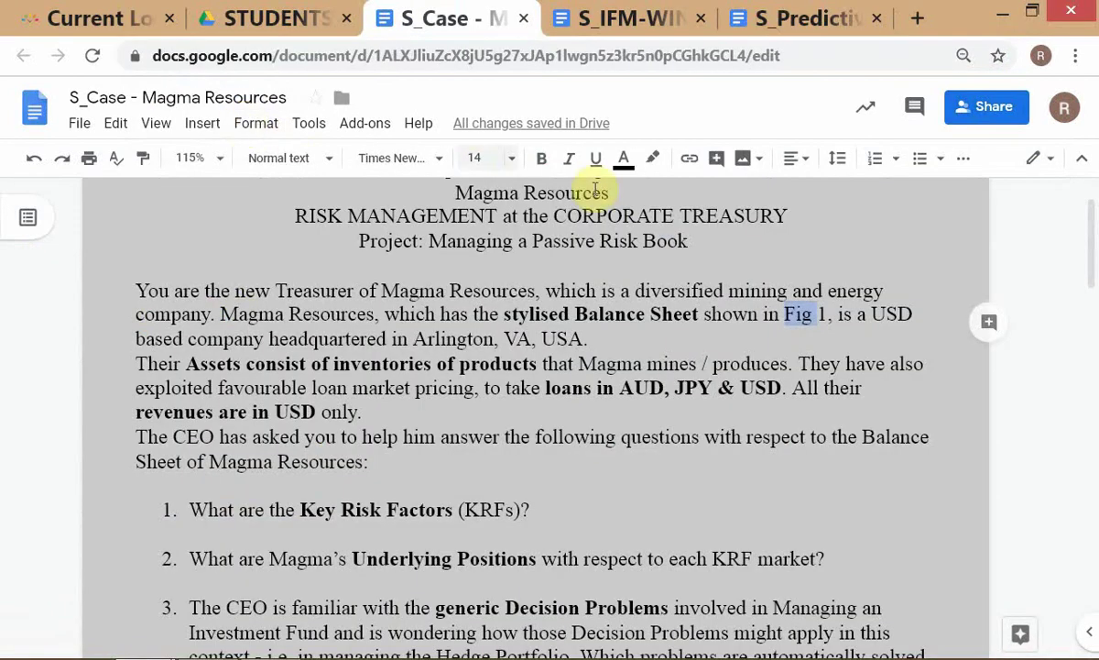
drag(813, 309, 832, 312)
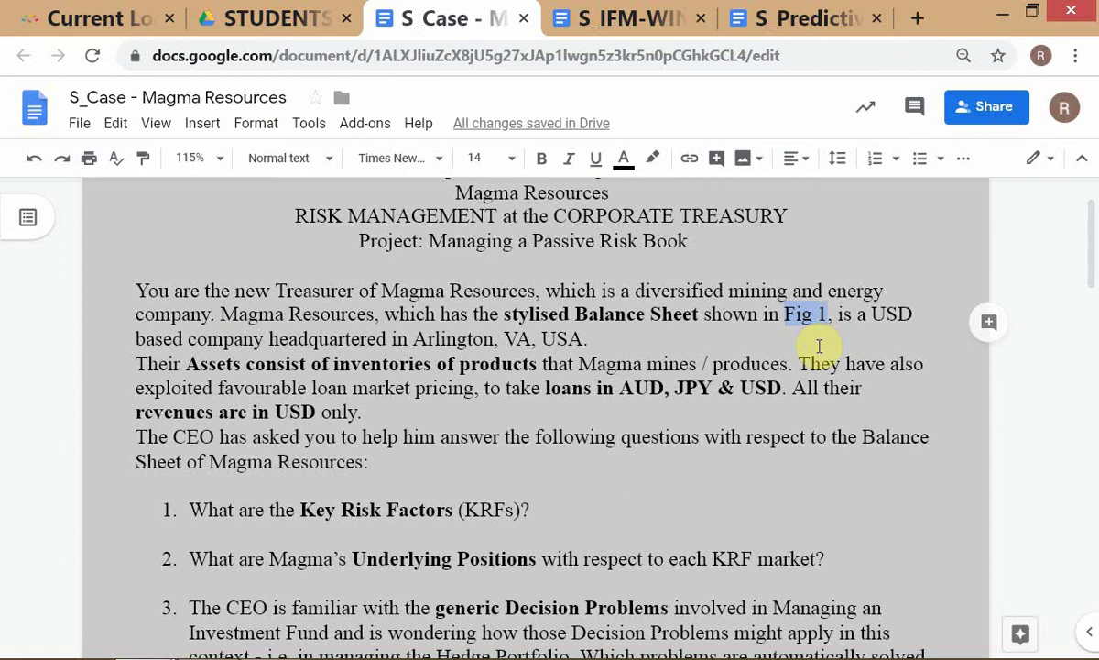
key(ctrl+k)
key(ctrl+v)
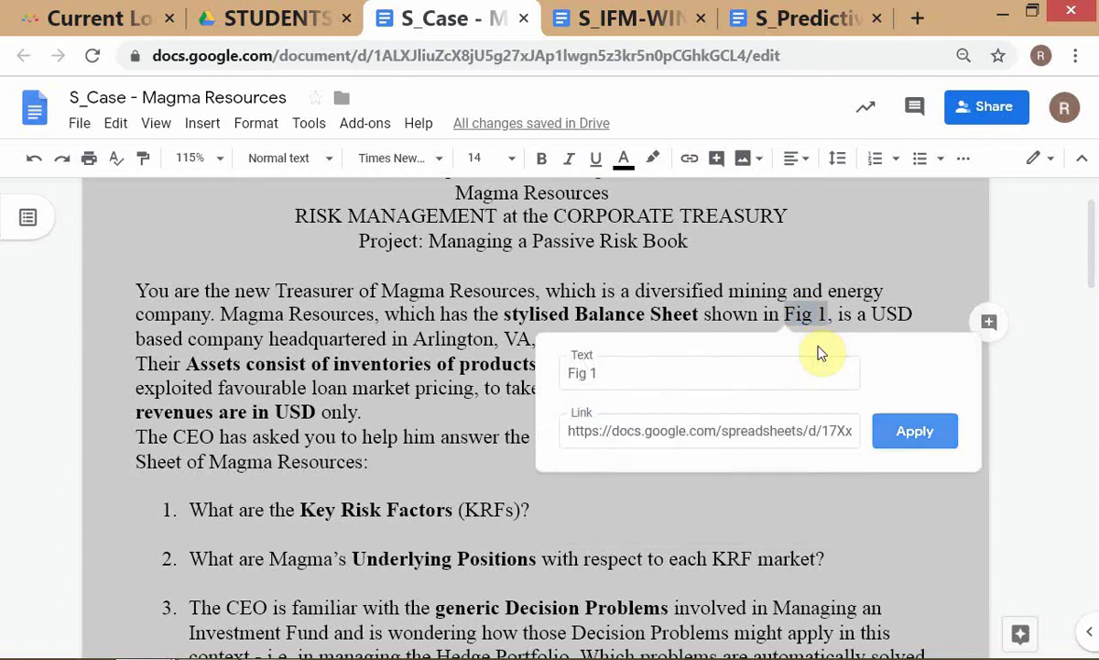
key(Return)
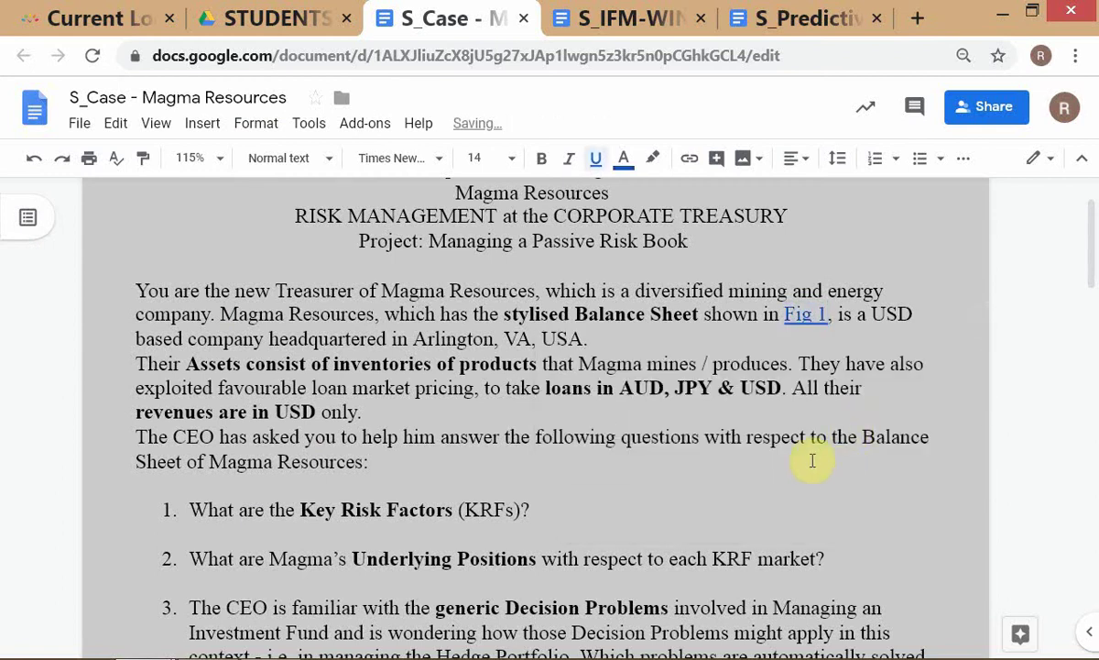
Review the Magma Resources balance sheet and the live market quotes in the Interactive Brokers trading window, and return to the case document.
key(alt+Tab)
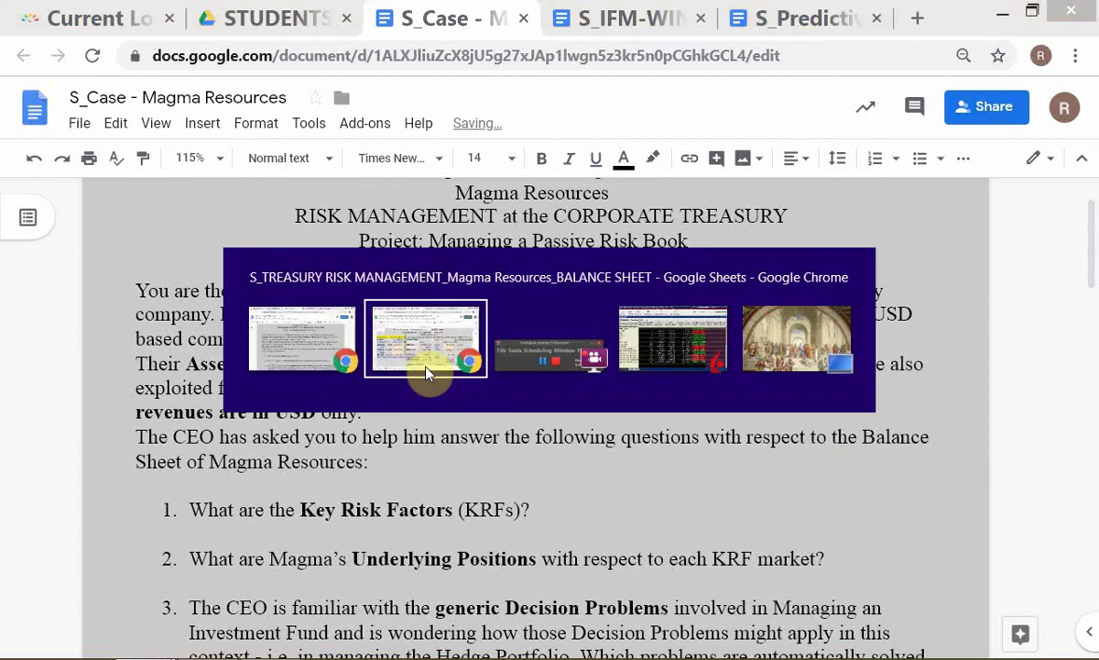
click(426, 366)
click(194, 273)
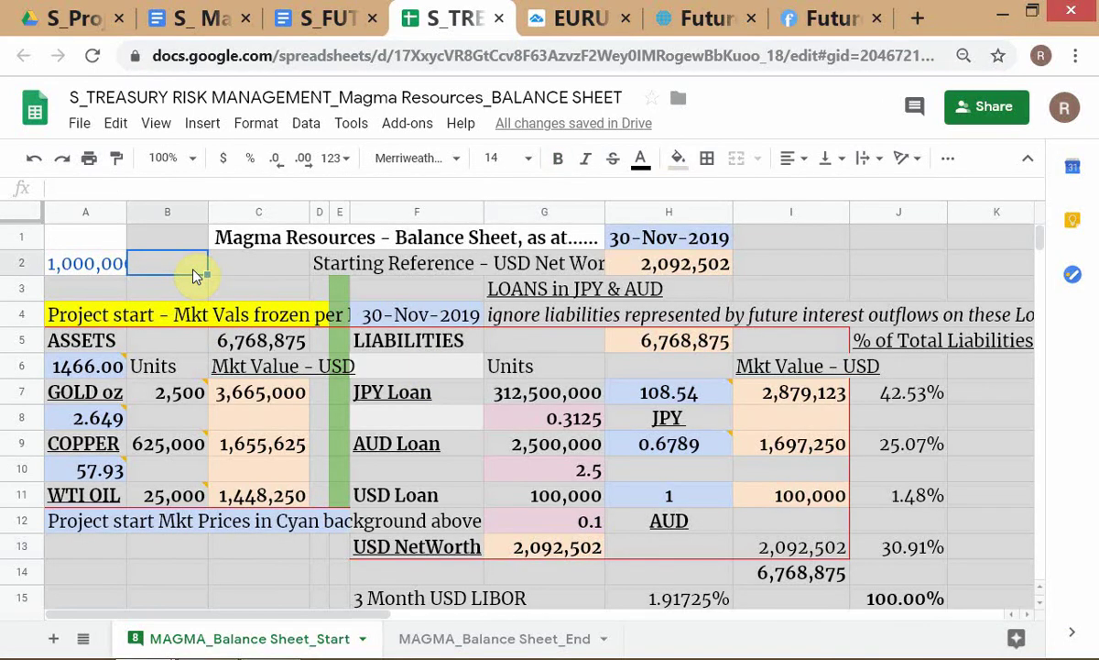
key(alt+Tab)
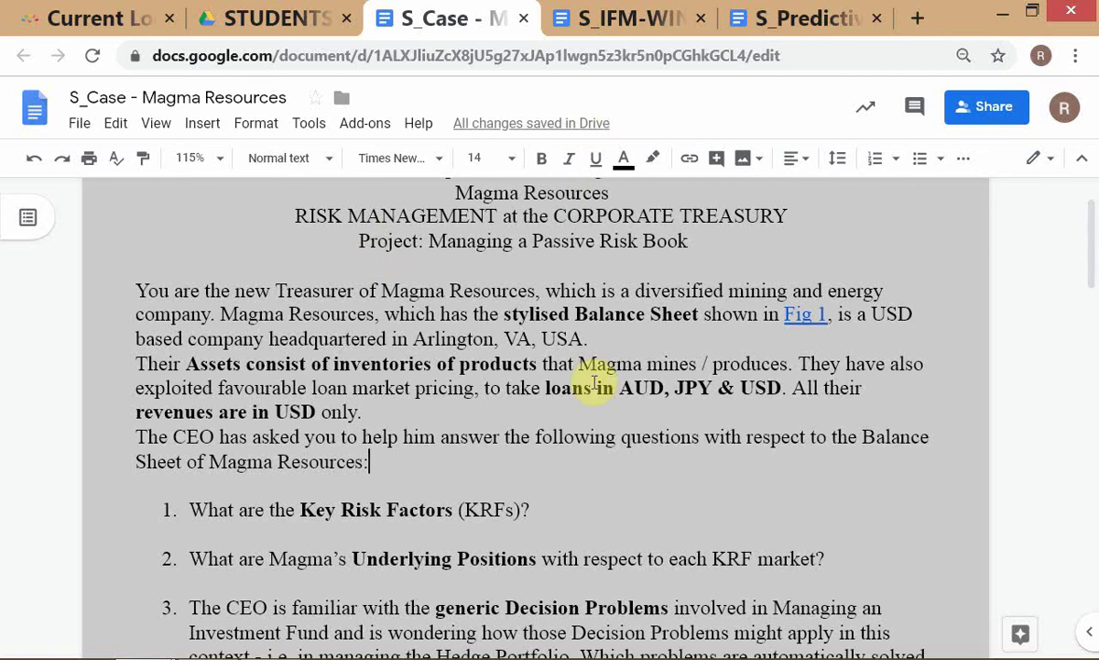
key(alt+Tab)
key(alt+Tab)
key(alt+Tab)
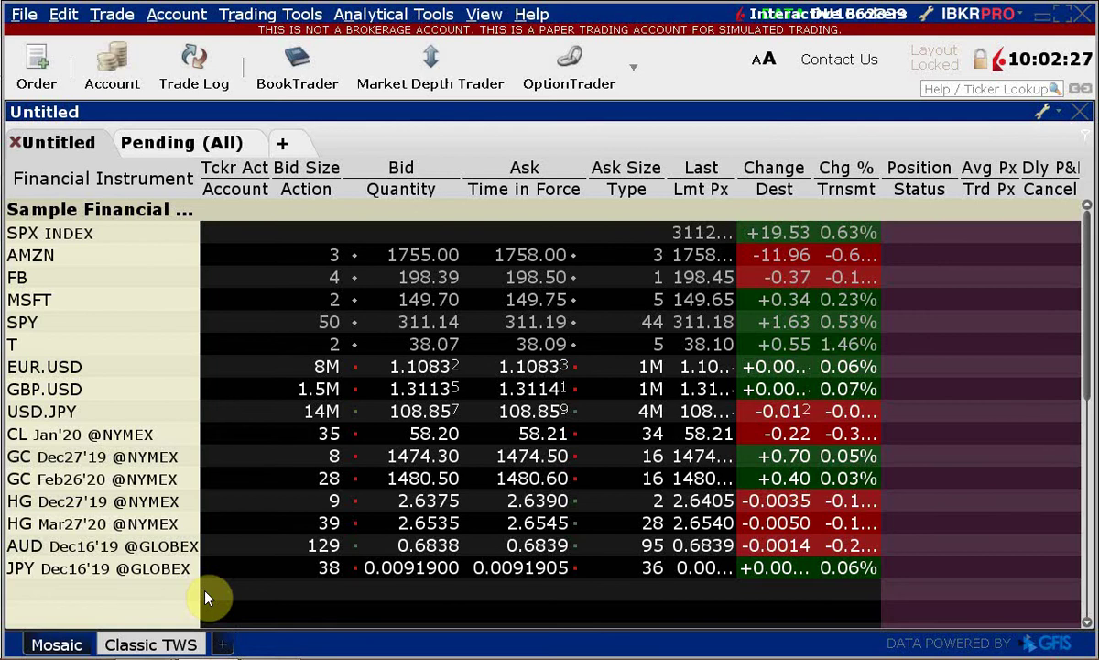
key(alt+Tab)
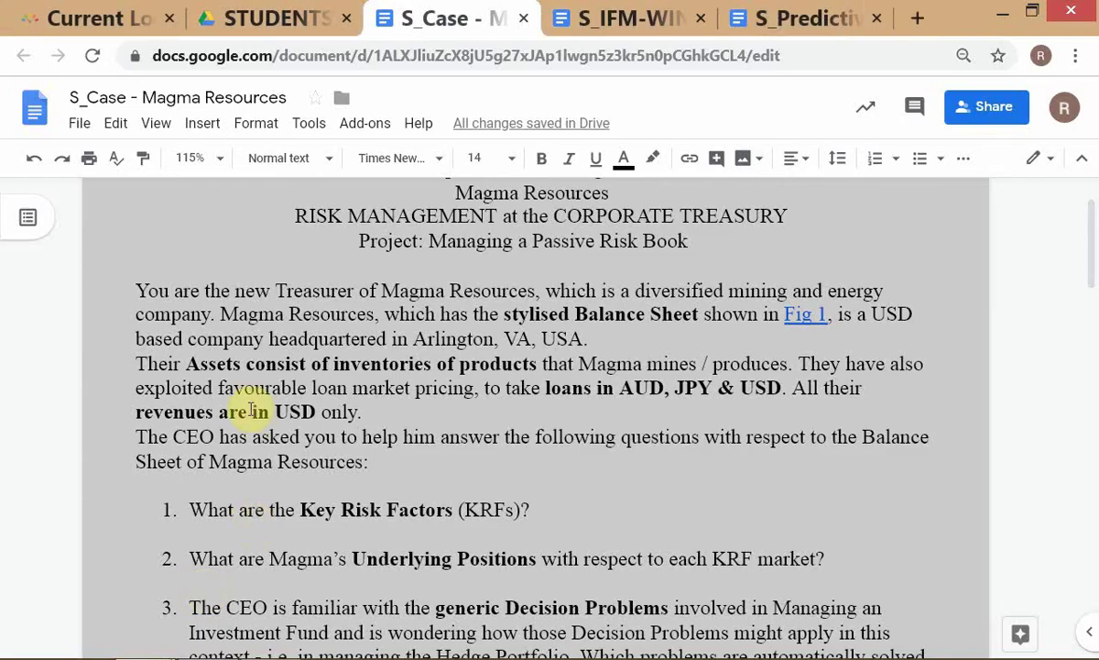
Open the S_FUTURES technical note and view the contract specification links needed for the project.
key(alt+Tab)
key(alt+Tab)
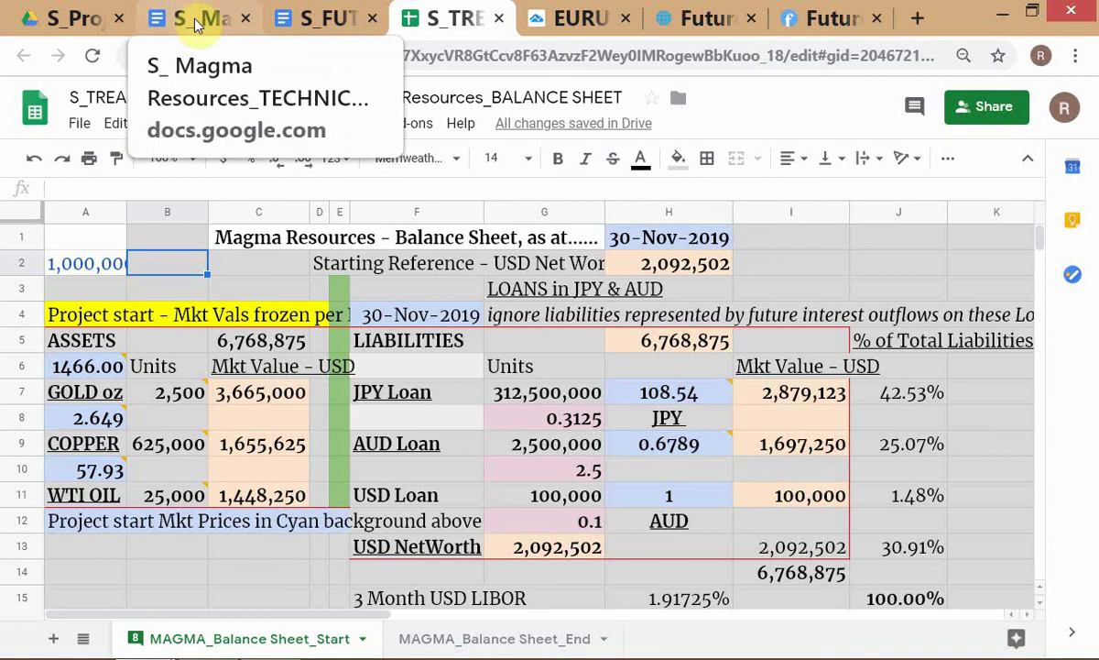
click(329, 21)
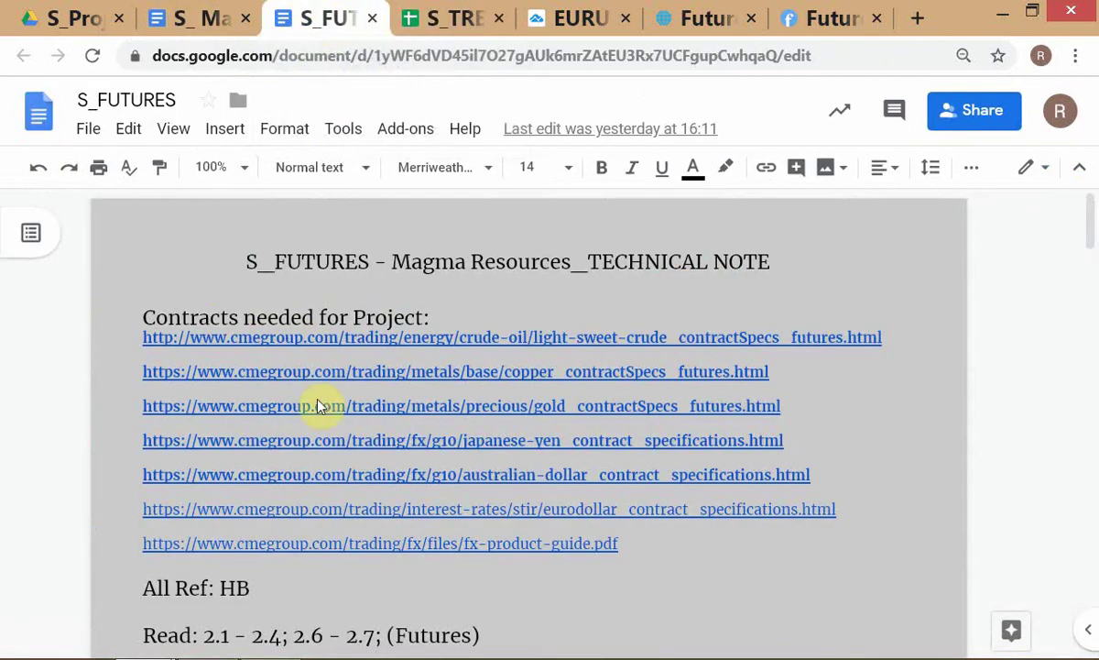
key(alt+Tab)
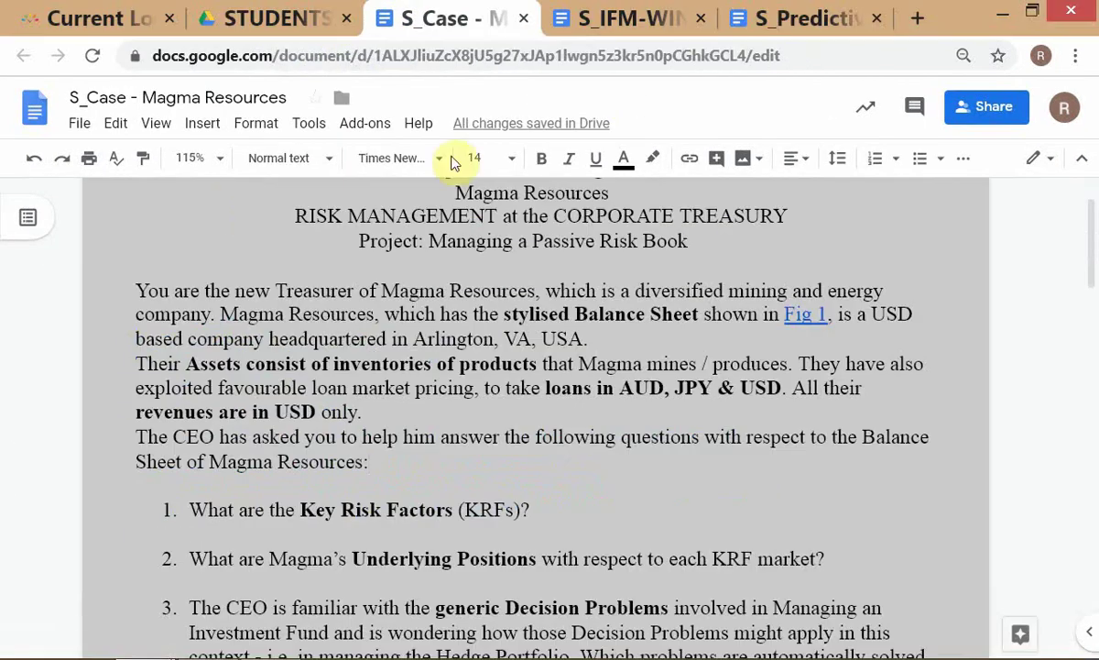
key(alt+Tab)
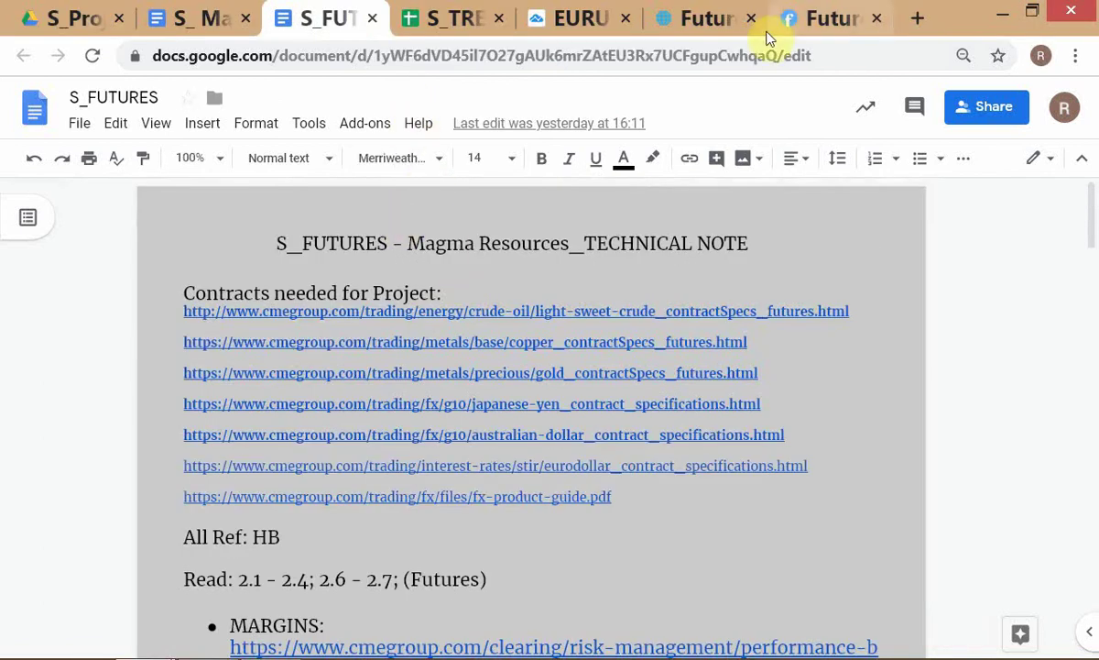
Switch to the technical note on risk management at the corporate treasury and set its zoom to 115%.
click(209, 26)
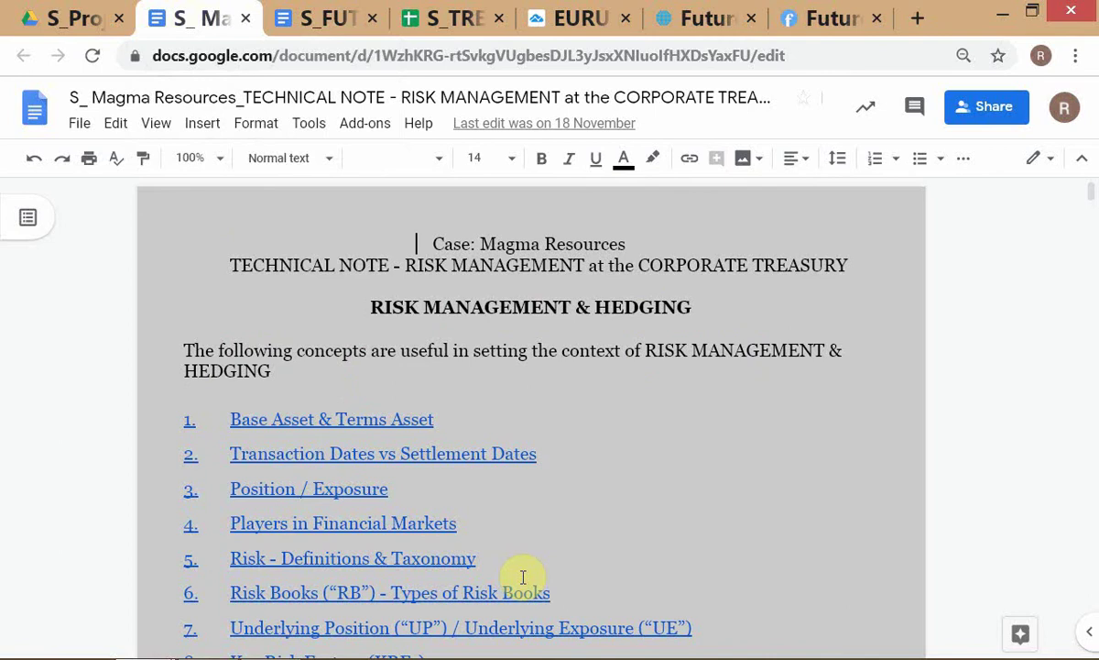
click(218, 158)
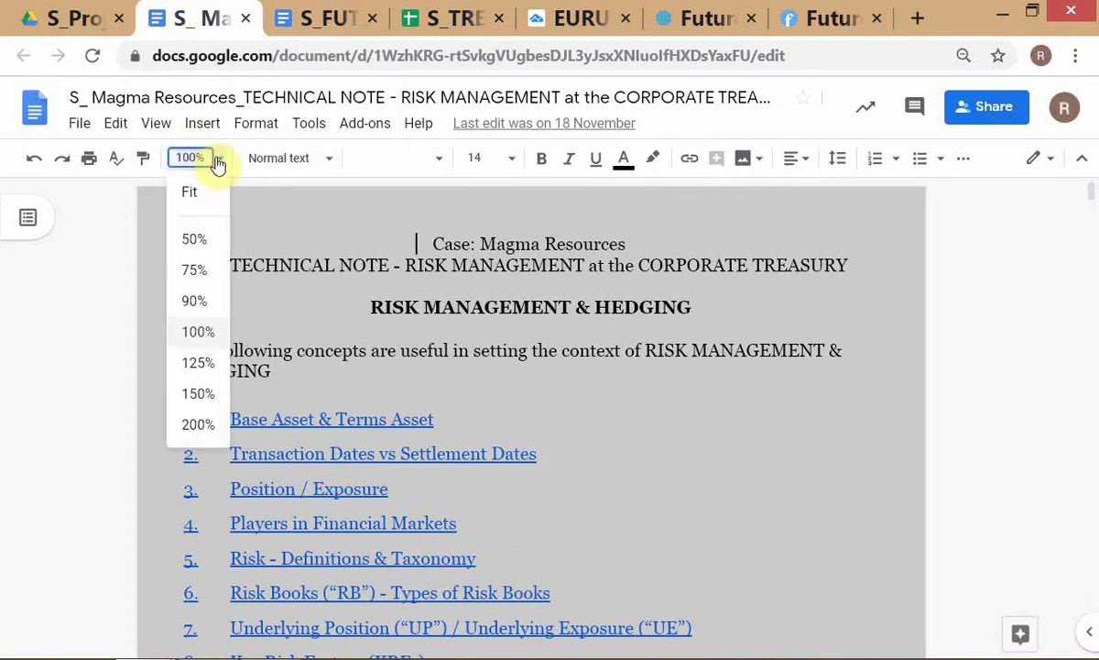
text(115)
key(Return)
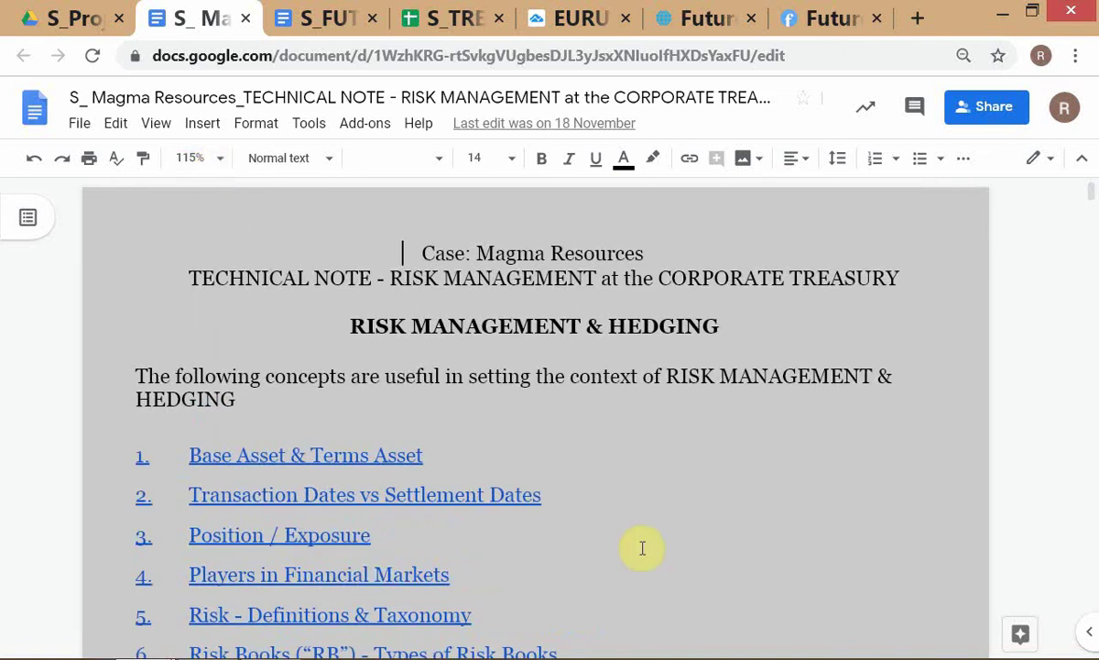
Review the technical note's linked list of risk management and hedging concepts and the start of the Base Asset & Terms Asset section.
scroll(642, 548, down, 2)
scroll(642, 548, up, 1)
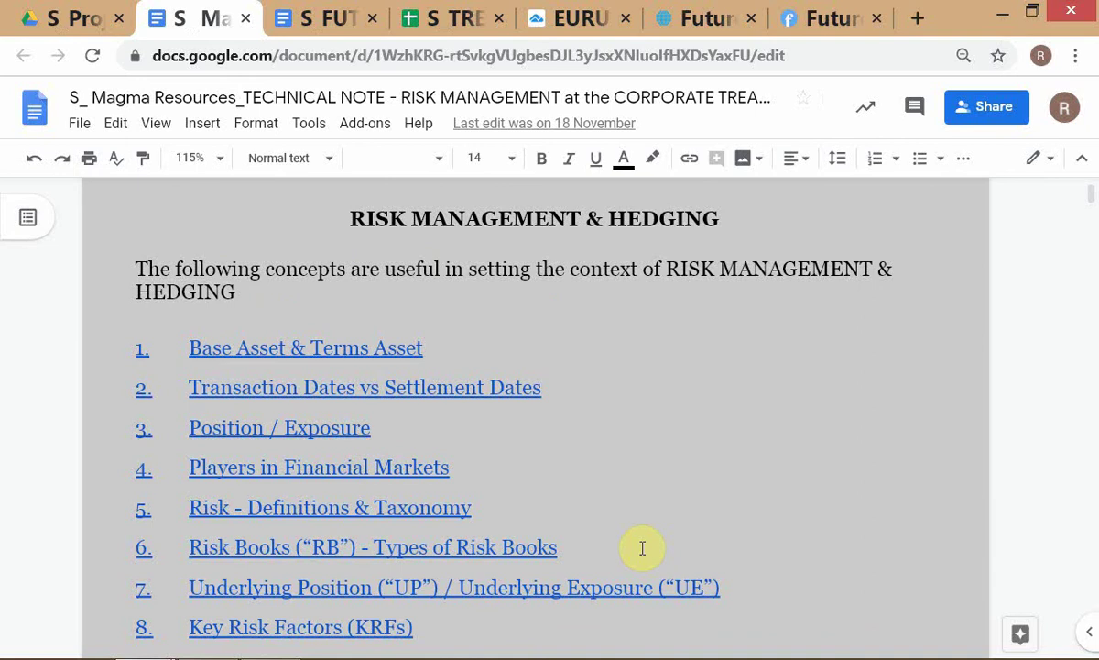
scroll(642, 548, down, 2)
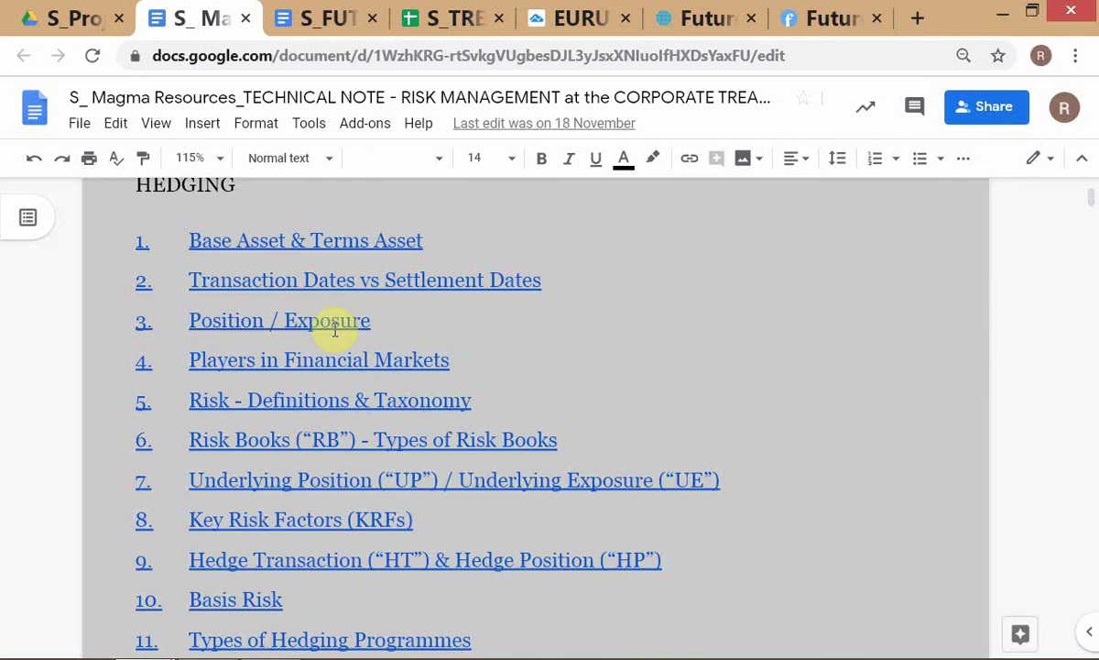
scroll(531, 326, down, 1)
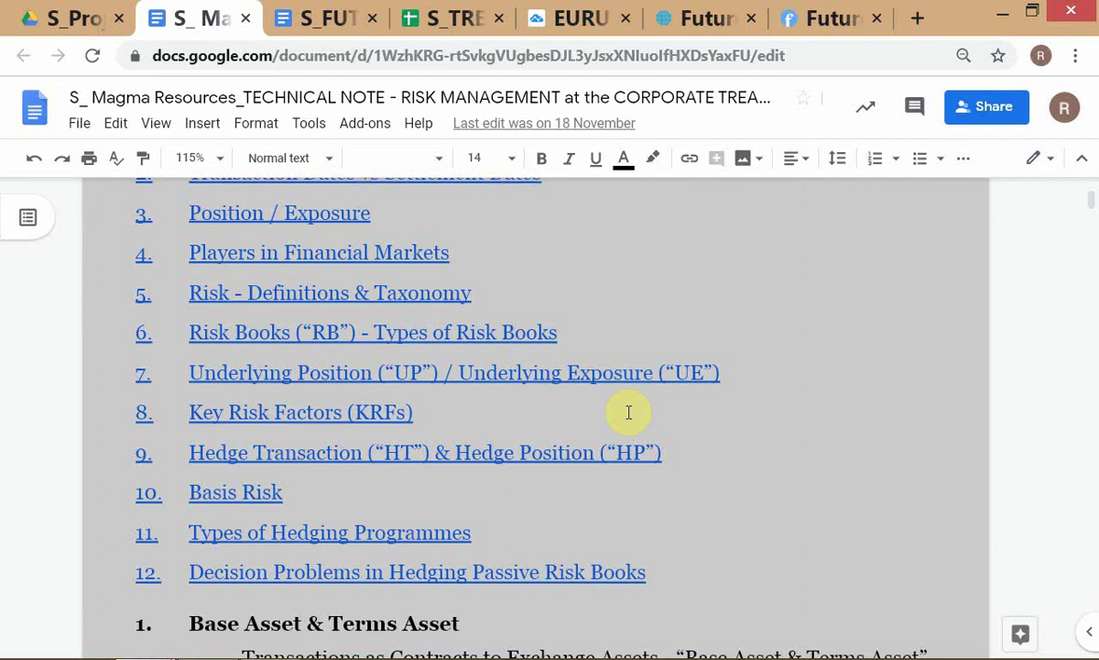
click(728, 450)
scroll(729, 458, down, 2)
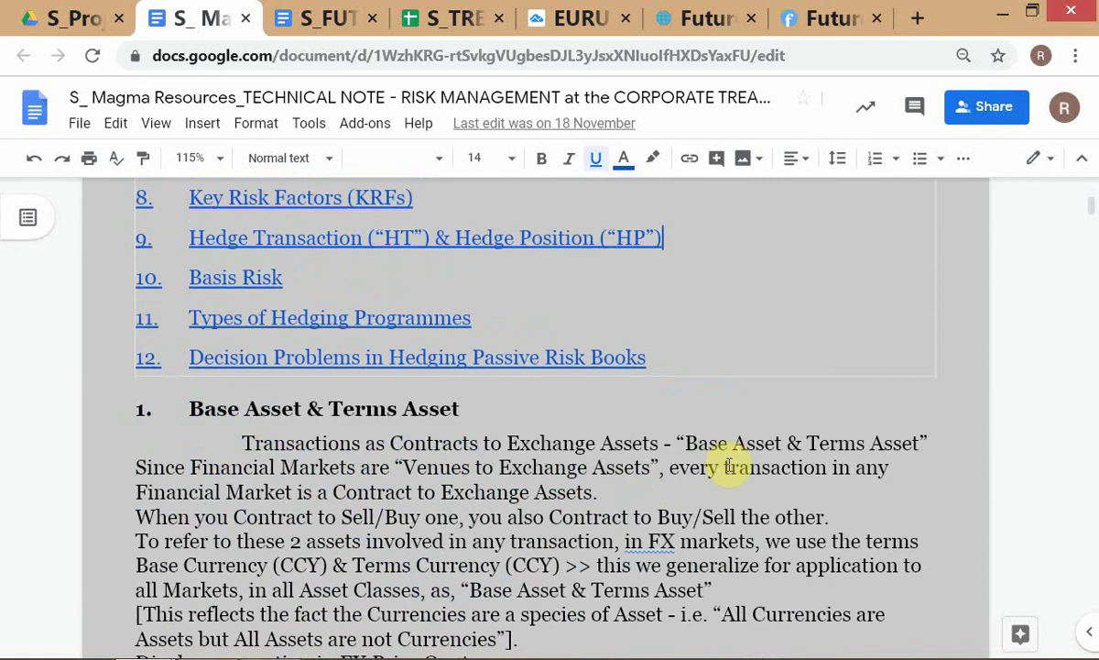
scroll(636, 506, down, 1)
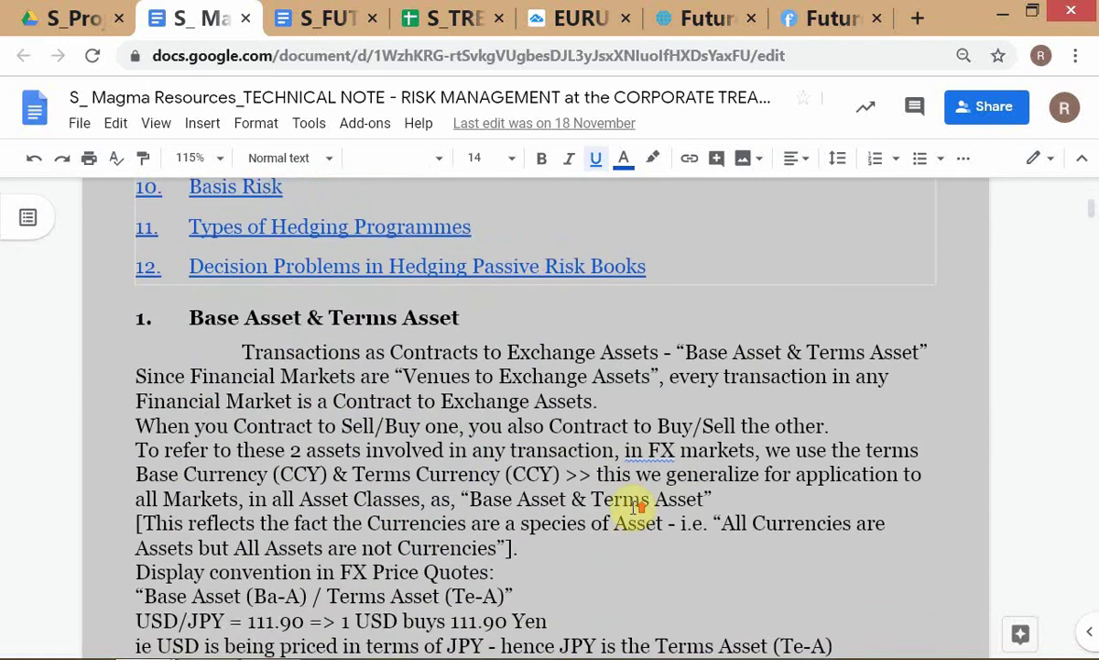
scroll(636, 507, up, 4)
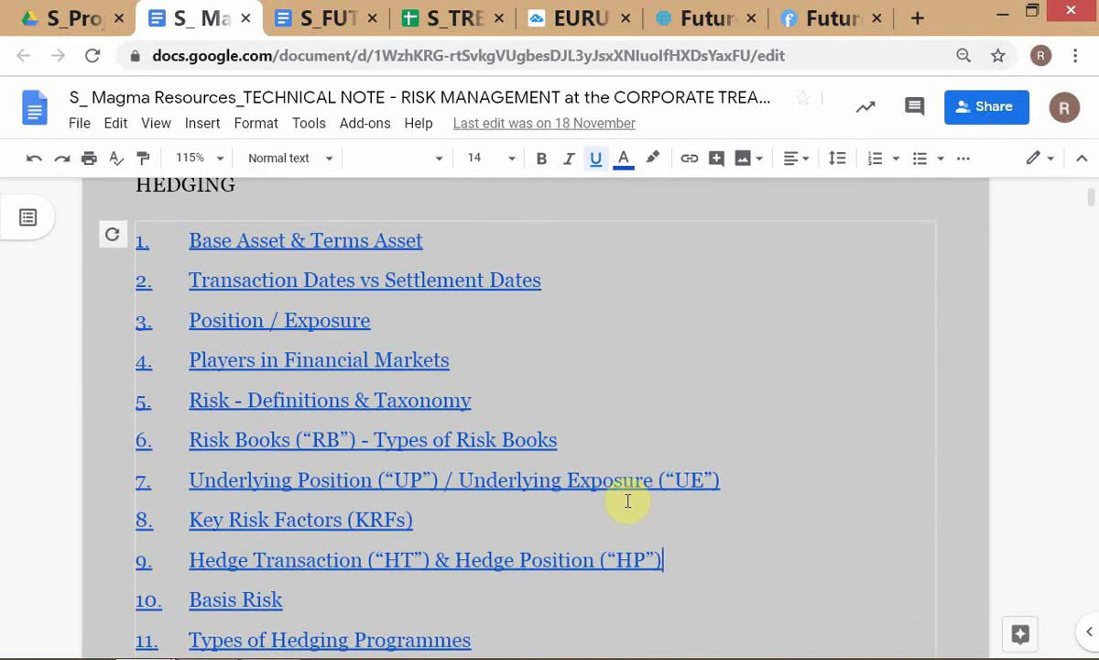
Jump from the contents list to section 6, Risk Books ("RB") - Types of Risk Books, and examine its definitions.
click(362, 401)
click(676, 400)
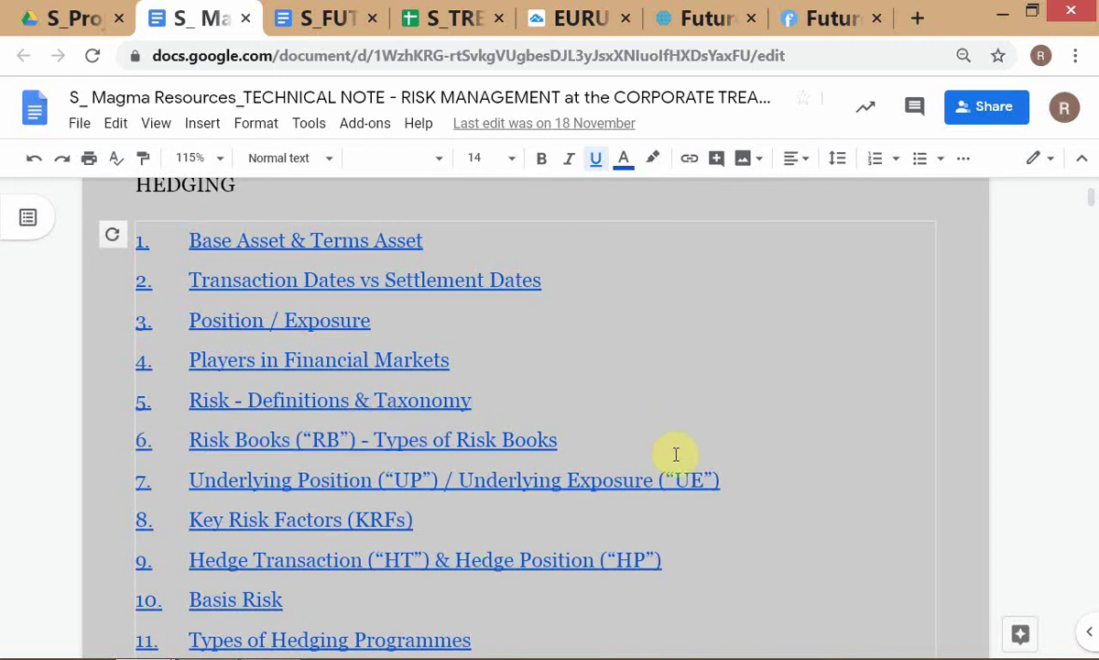
click(410, 441)
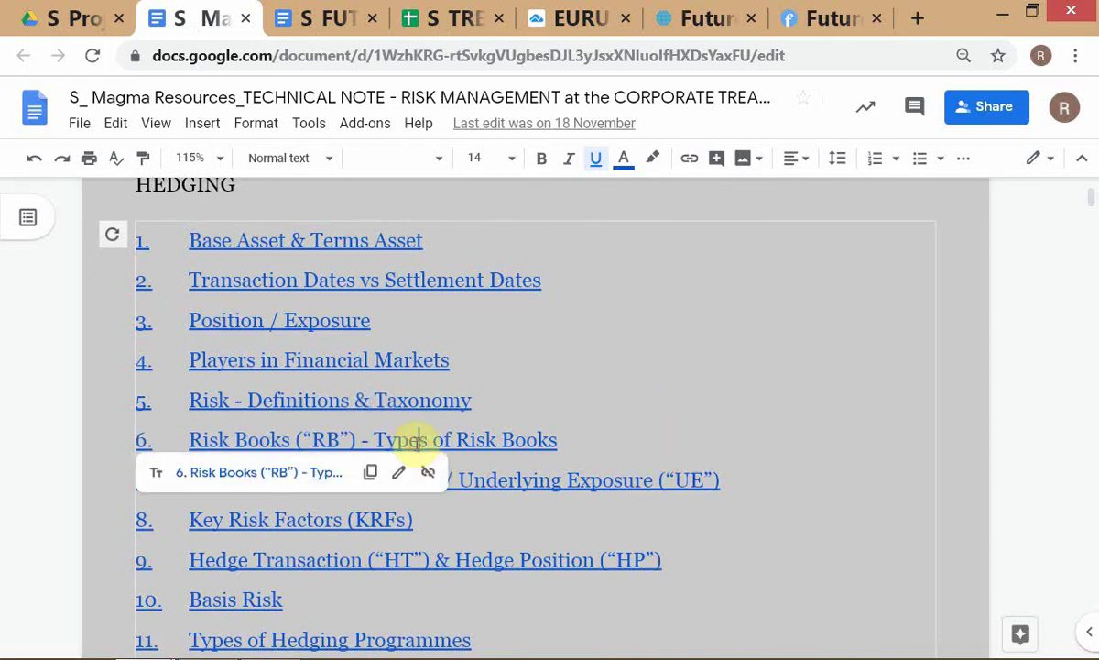
click(260, 475)
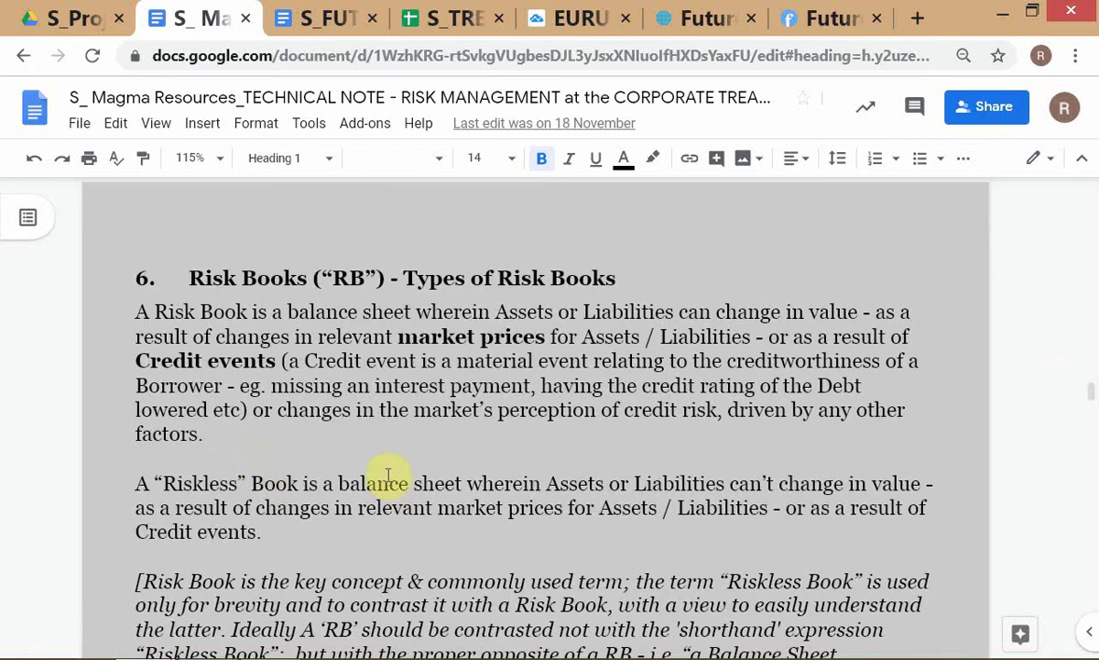
scroll(386, 472, down, 2)
scroll(386, 472, up, 2)
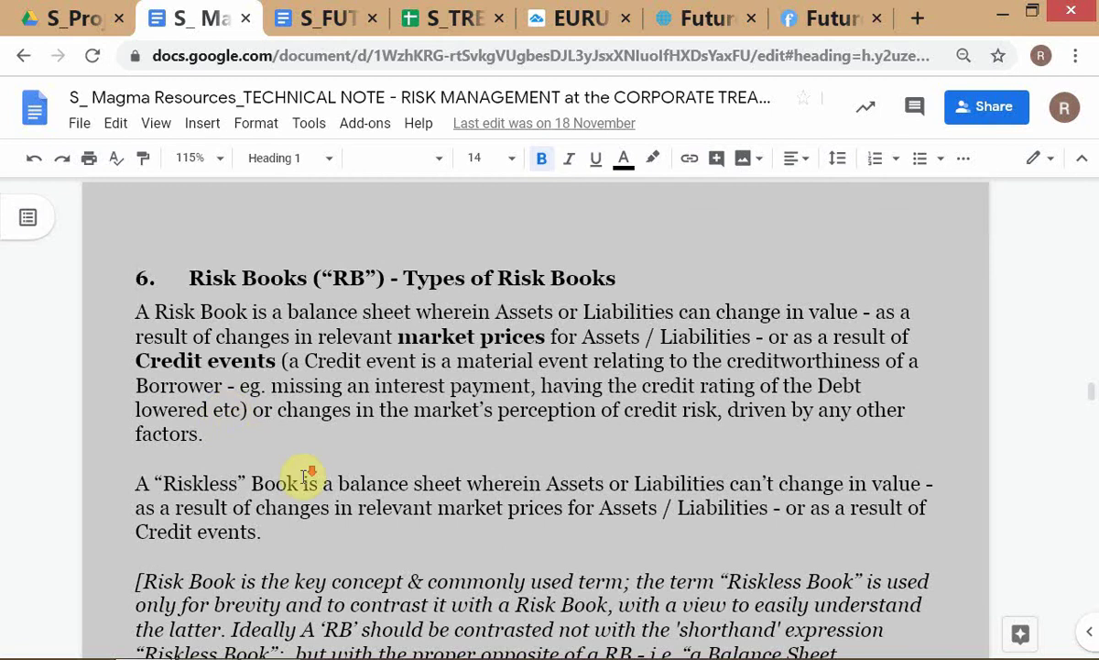
scroll(303, 474, down, 2)
scroll(299, 471, up, 2)
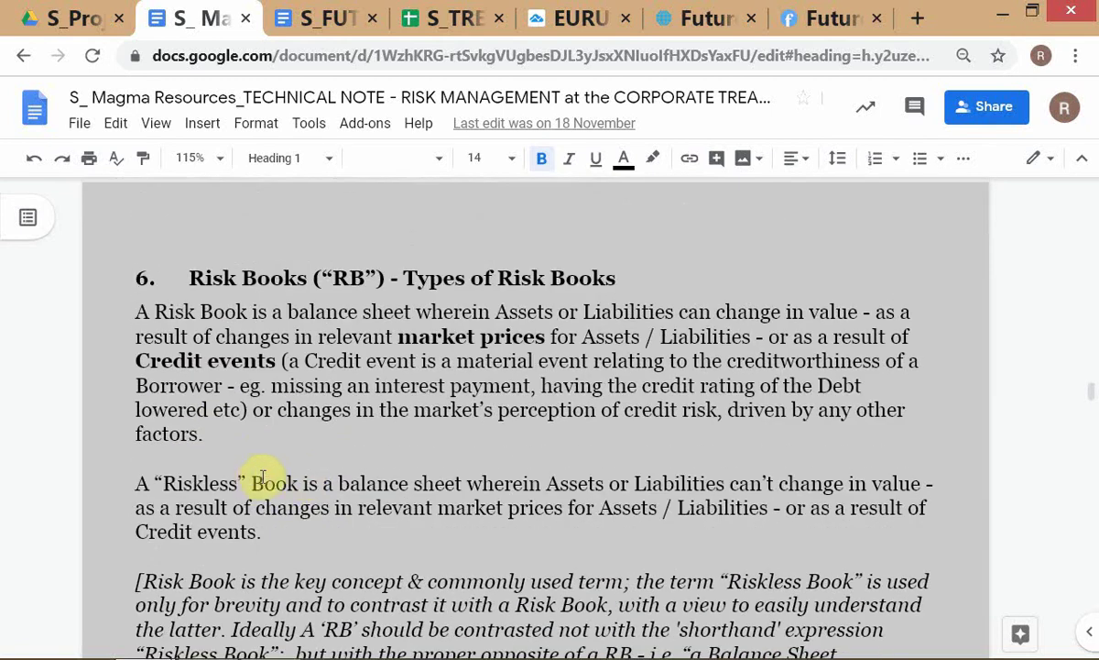
Reread the Risk Book and Riskless Book definitions, consulting the live quotes in Trader Workstation and the Magma Resources case document.
scroll(260, 478, down, 2)
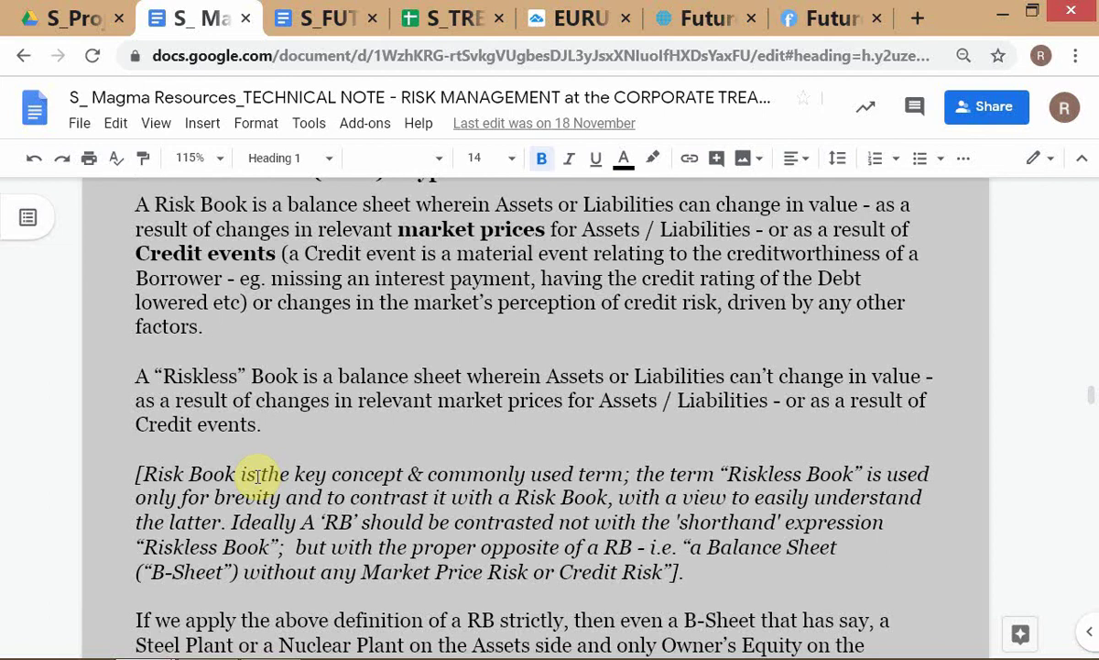
scroll(258, 474, up, 2)
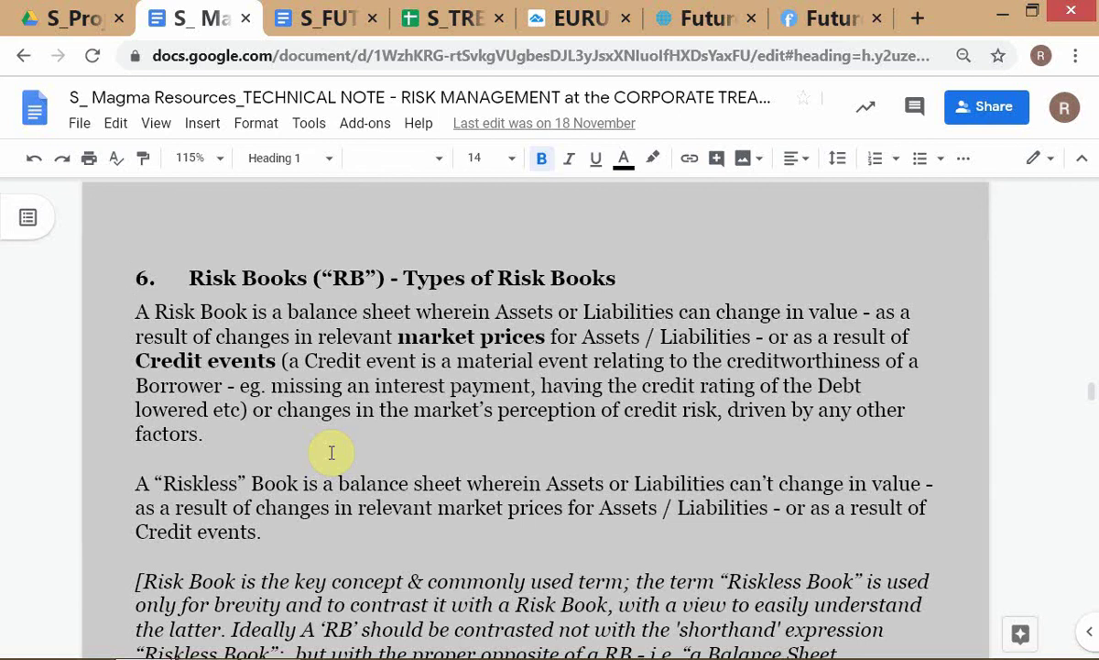
key(alt+Tab)
key(alt+Tab)
key(Tab)
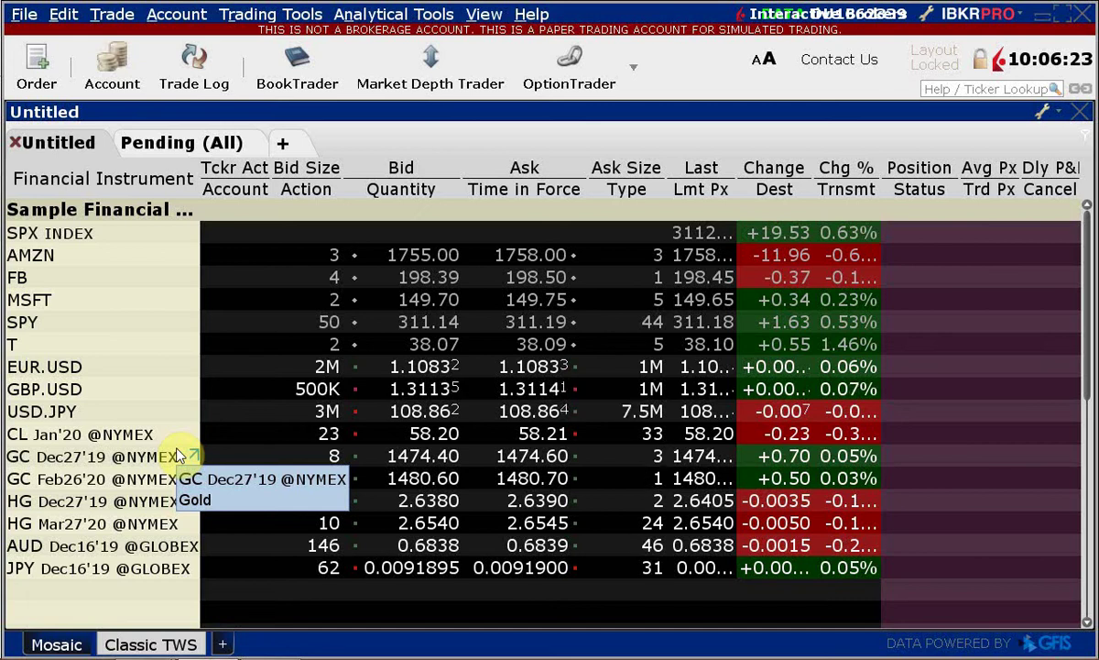
key(alt+Tab)
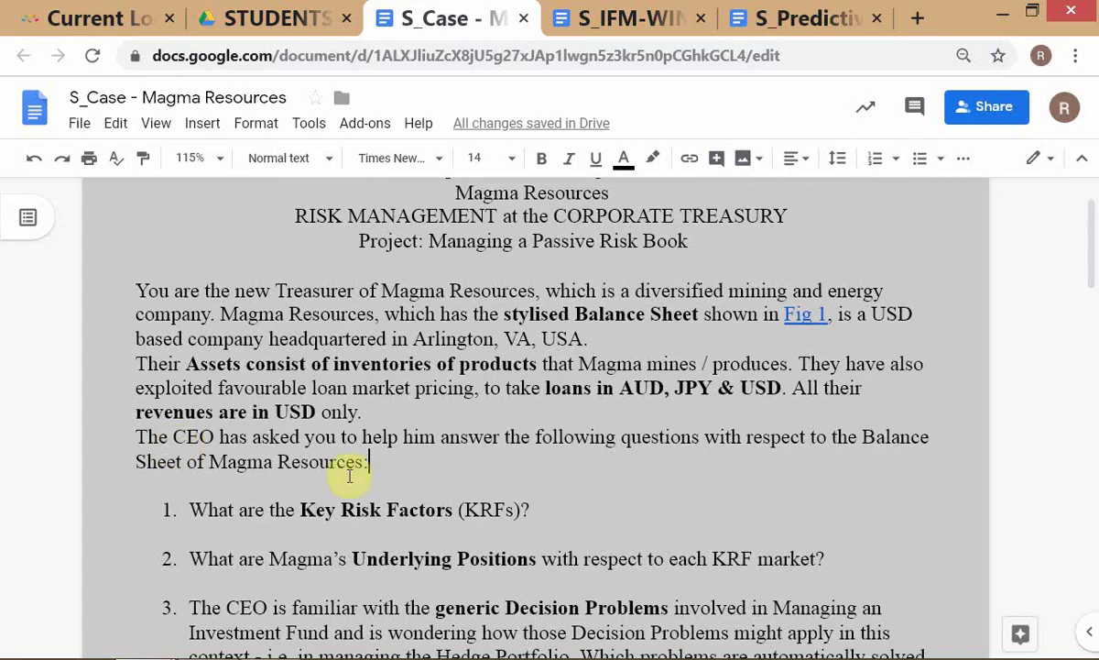
key(alt+Tab)
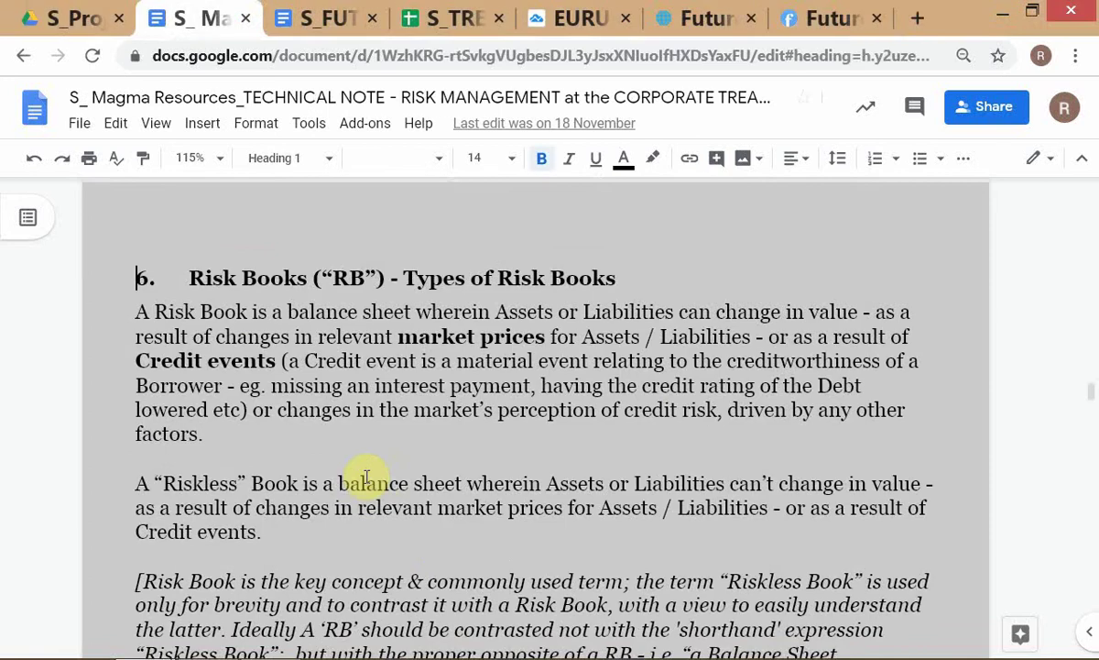
Examine the Passive versus Active Risk Books discussion in the technical note, and return to section 6's opening definitions.
scroll(437, 481, down, 4)
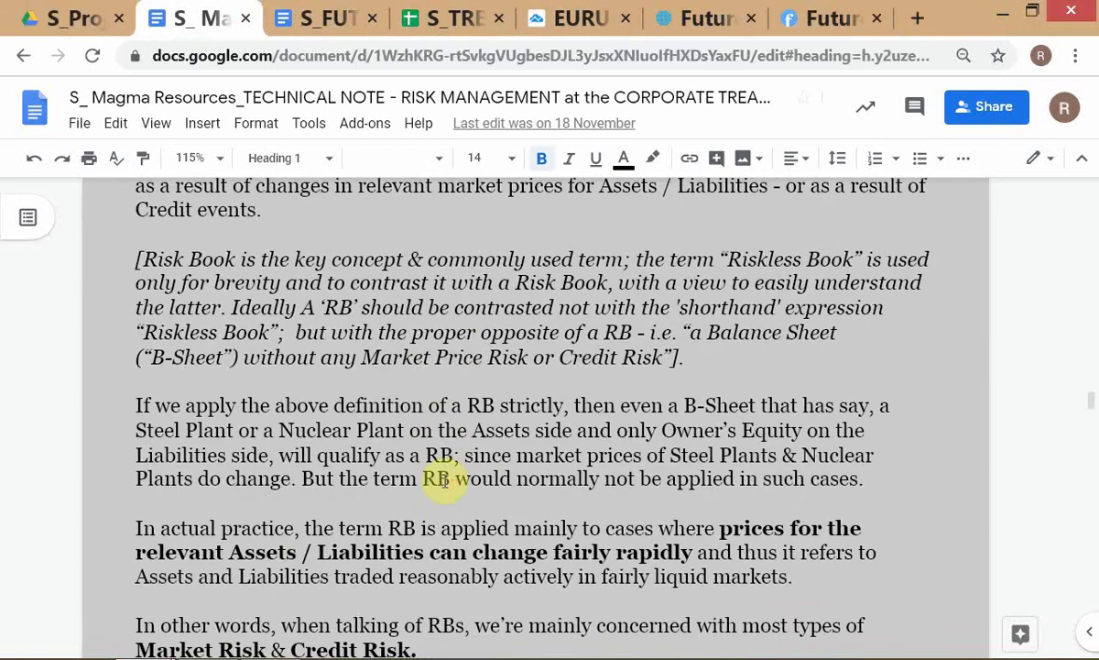
scroll(444, 481, down, 6)
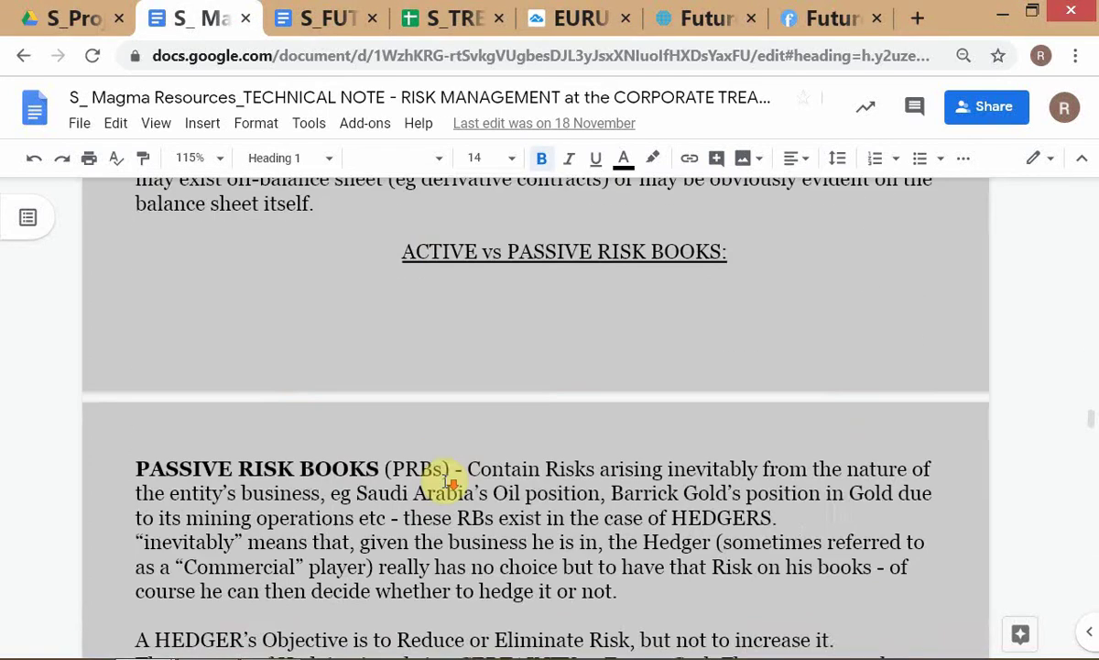
scroll(446, 482, down, 1)
scroll(449, 480, down, 5)
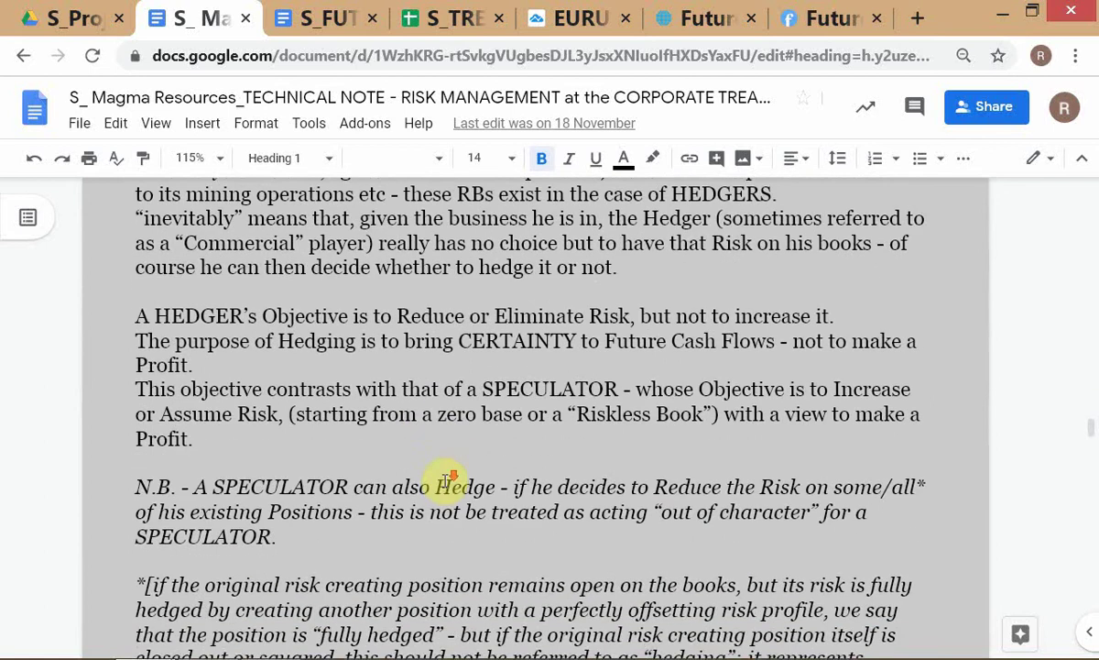
scroll(449, 481, down, 2)
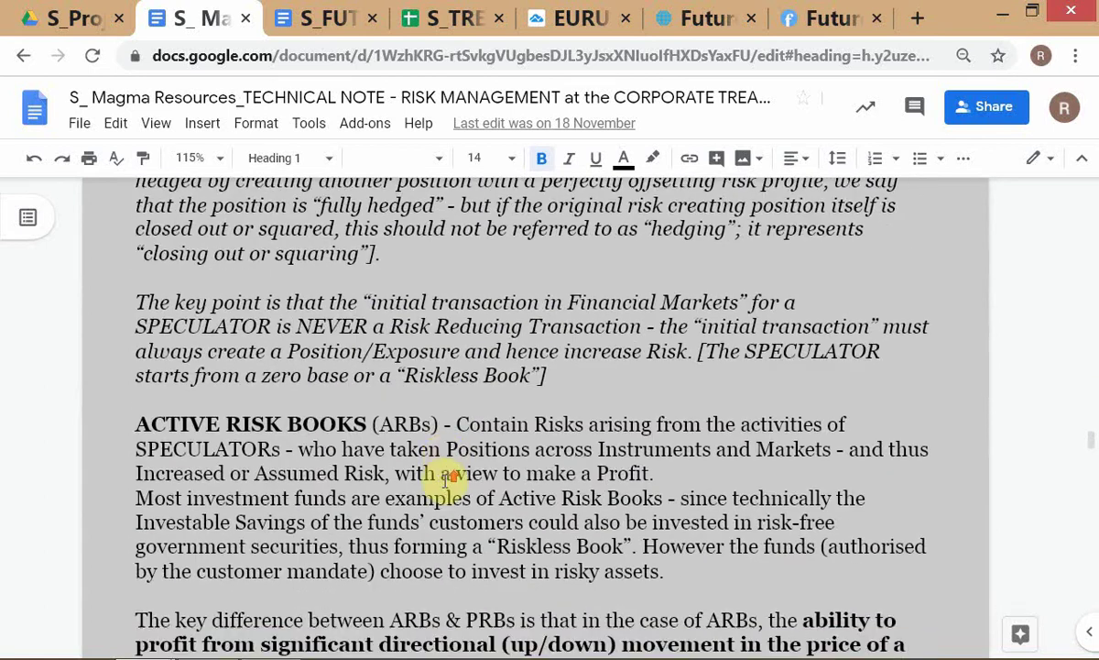
scroll(447, 481, up, 5)
scroll(447, 481, down, 5)
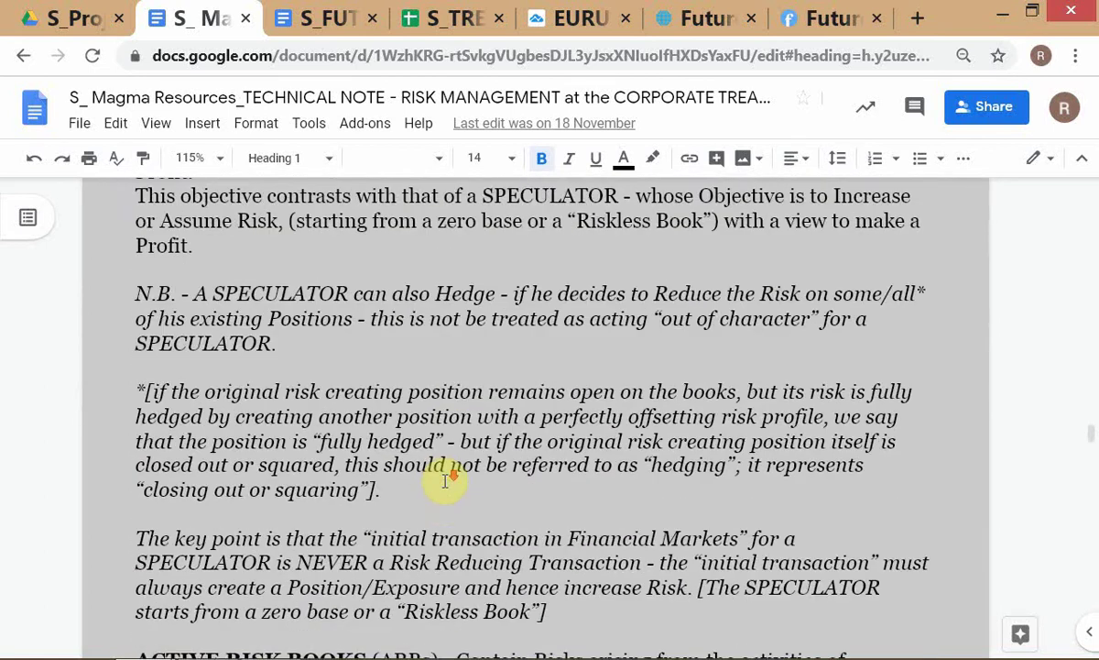
scroll(448, 481, up, 12)
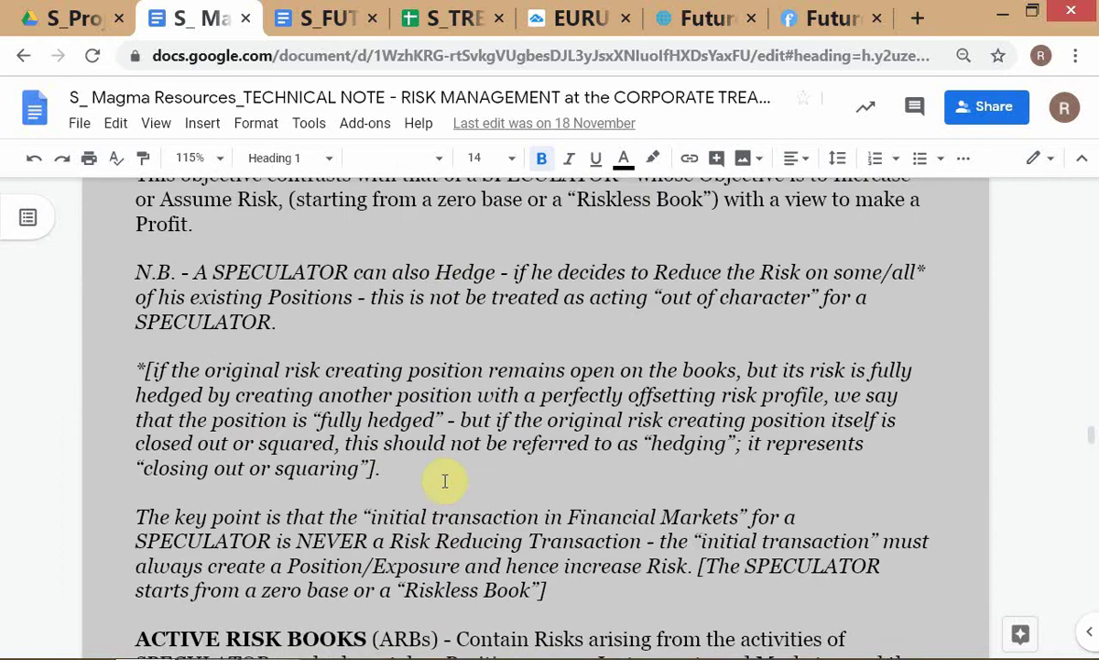
scroll(445, 479, up, 7)
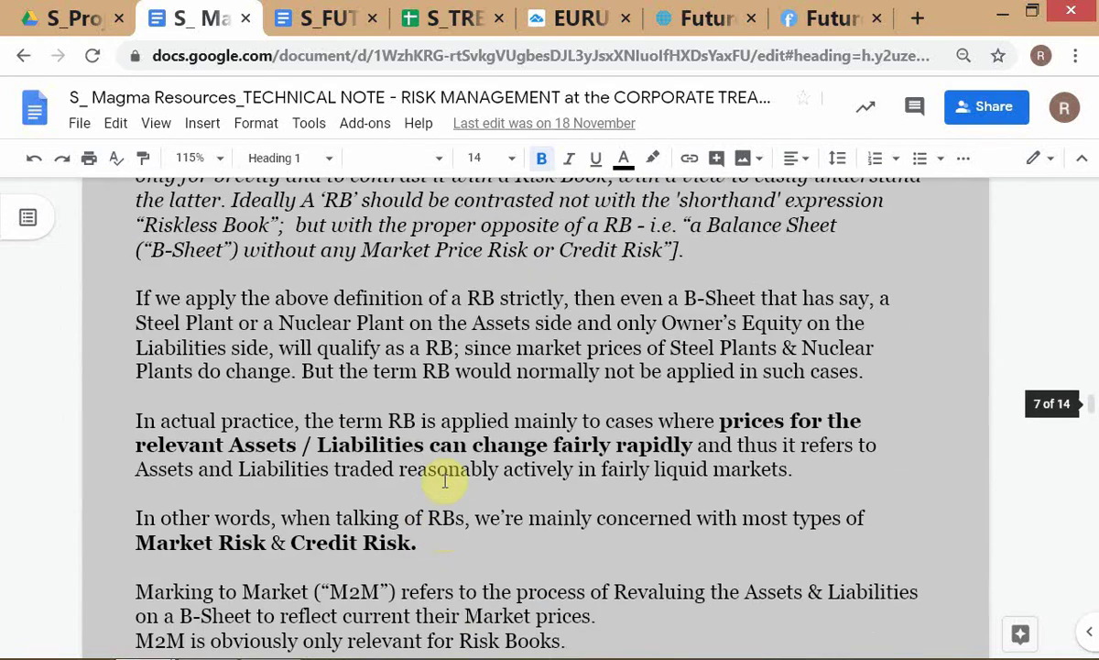
scroll(445, 480, up, 1)
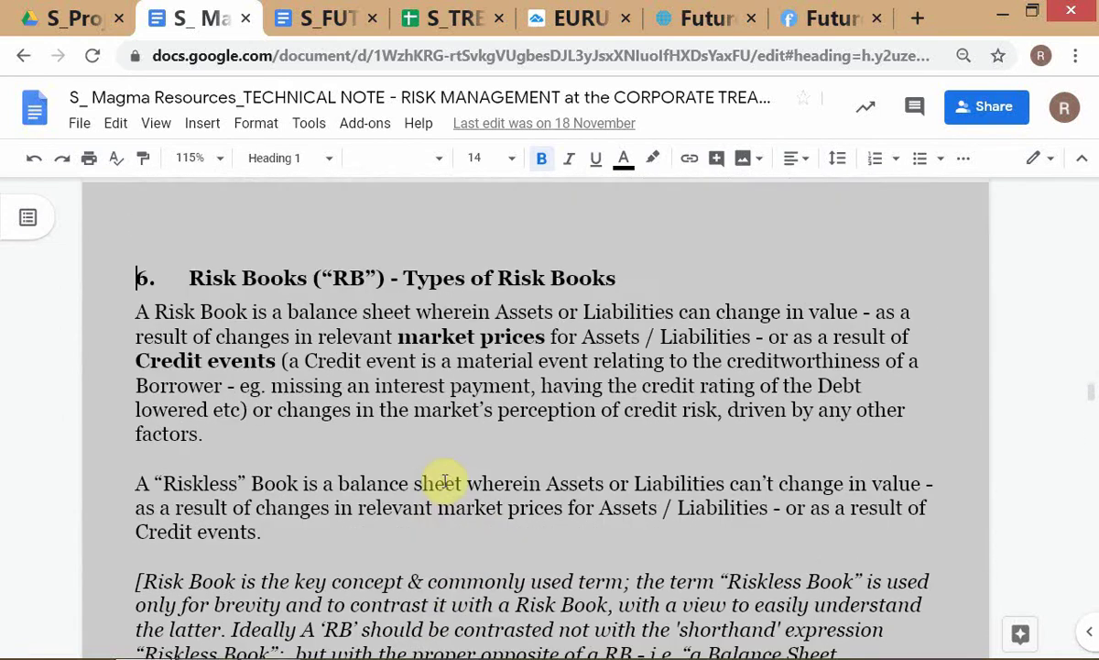
scroll(444, 480, down, 1)
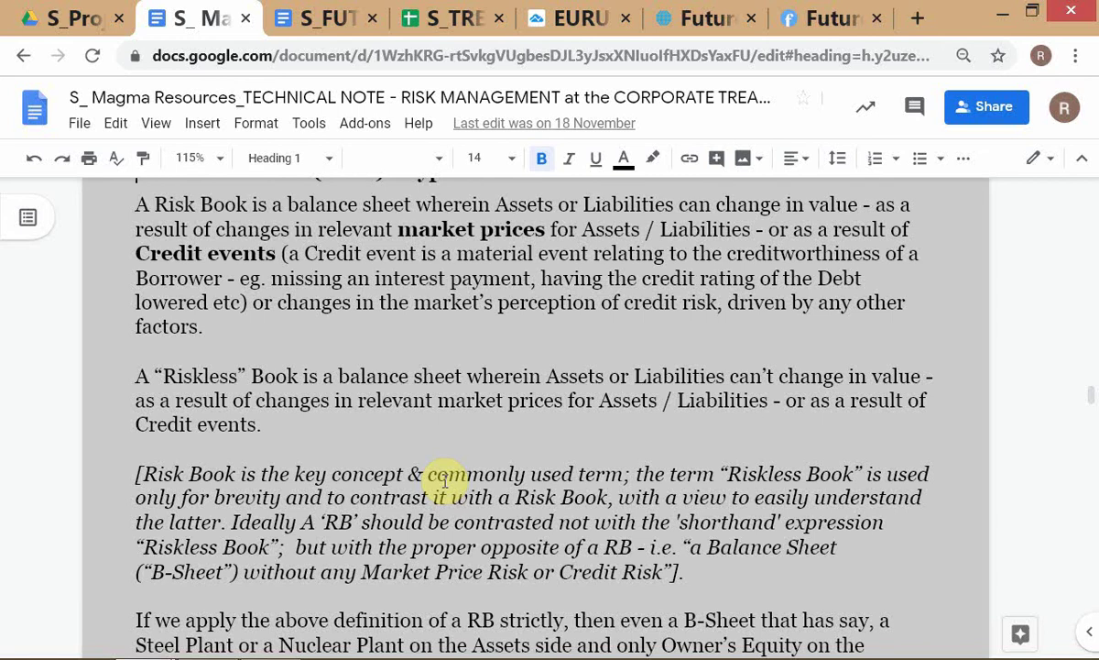
View the live market quotes in Trader Workstation, and return to the Riskless Book definition in the technical note.
key(alt+Tab)
key(alt+Tab)
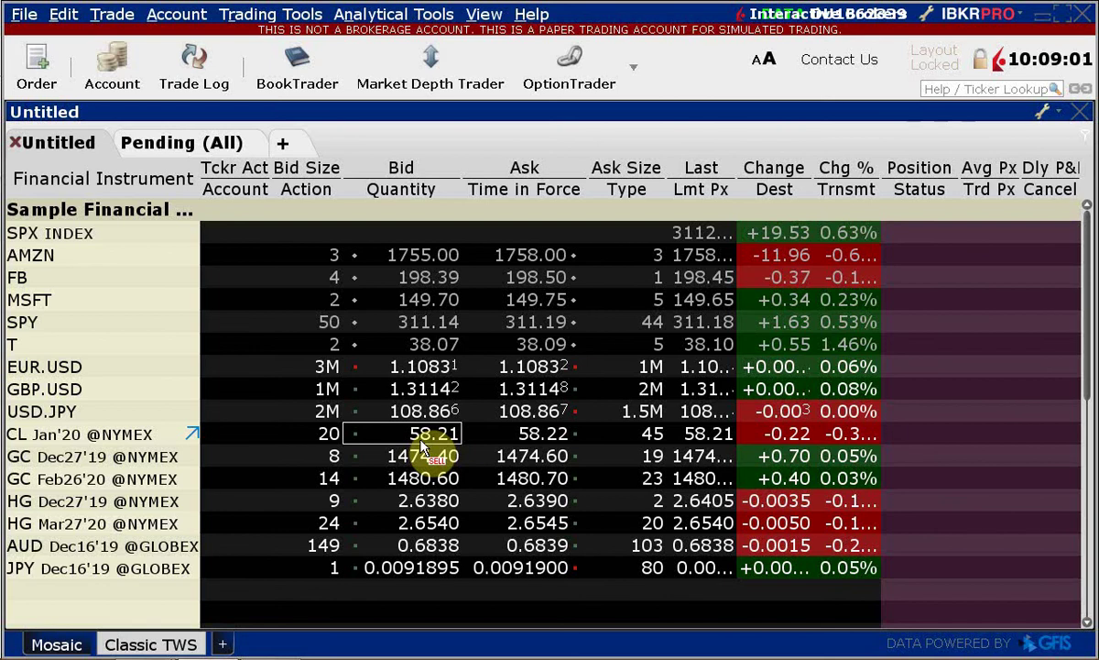
key(alt+Tab)
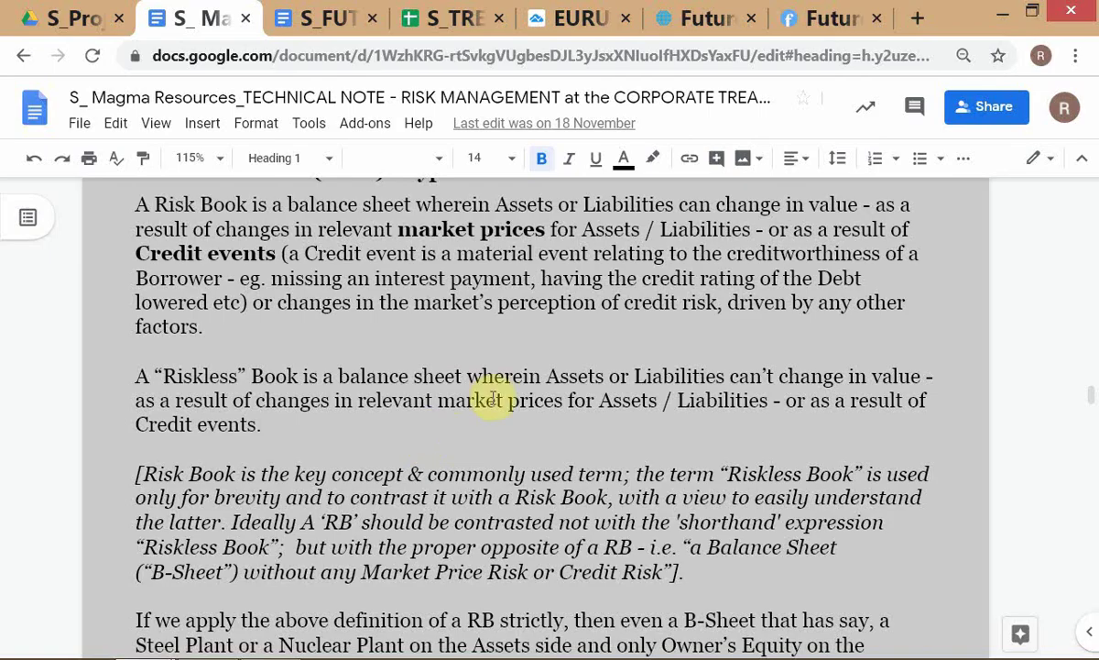
scroll(499, 396, up, 3)
scroll(508, 402, down, 3)
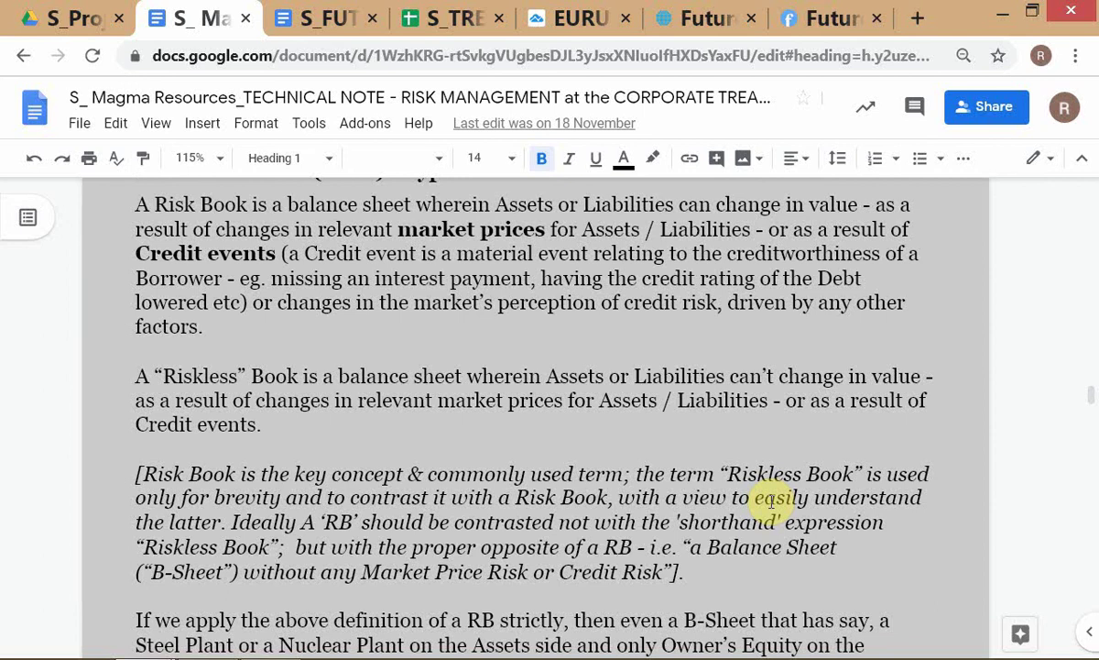
Switch to the Magma Resources balance sheet spreadsheet in Chrome and view its MAGMA_Balance Sheet_Start sheet.
key(alt+Tab)
key(alt+Tab)
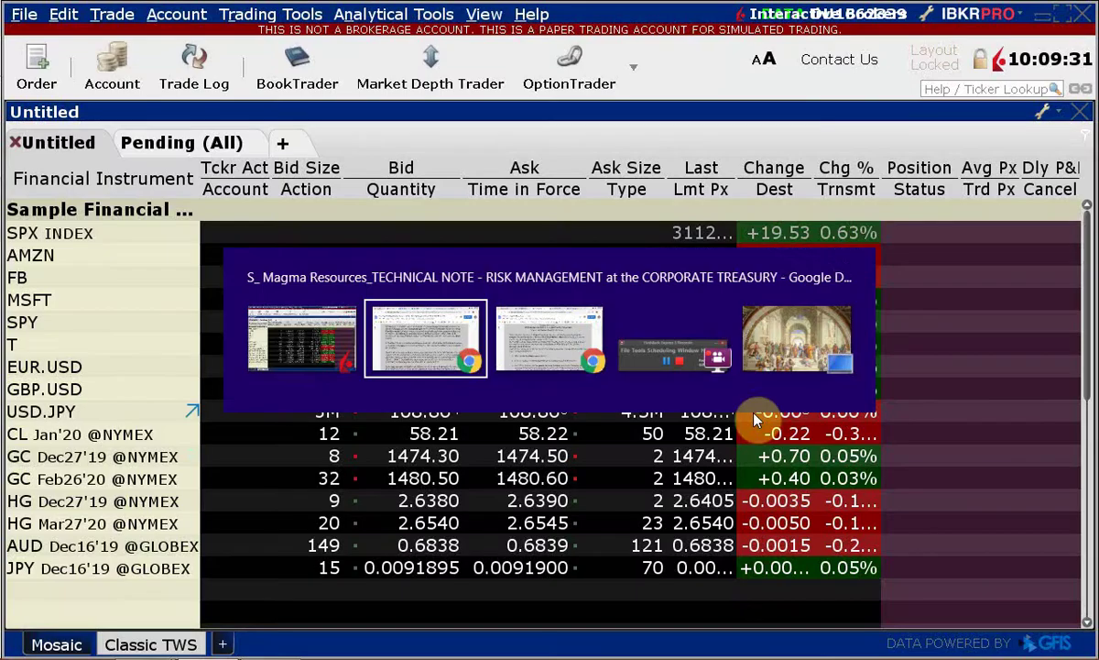
key(alt+Tab)
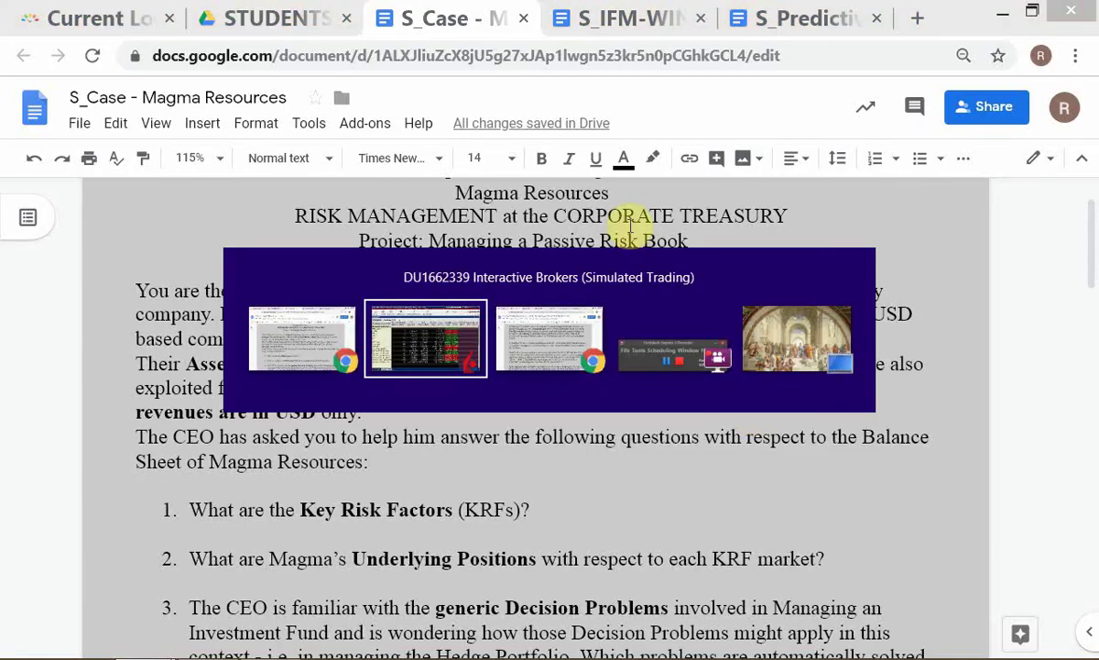
key(alt+Tab)
click(454, 18)
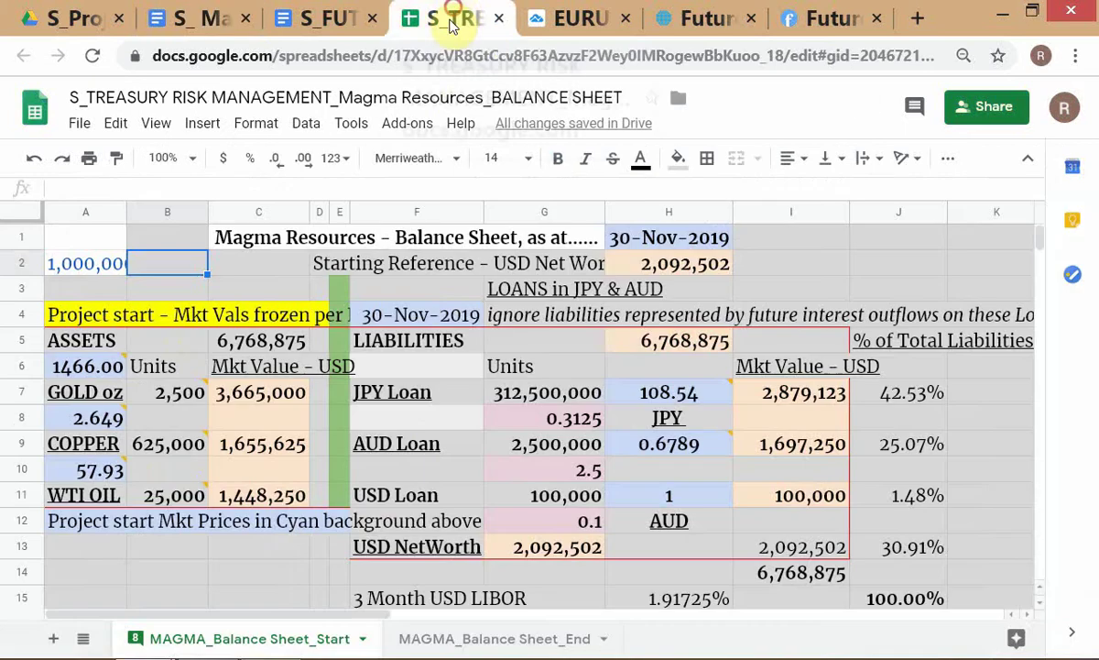
mouse_move(320, 652)
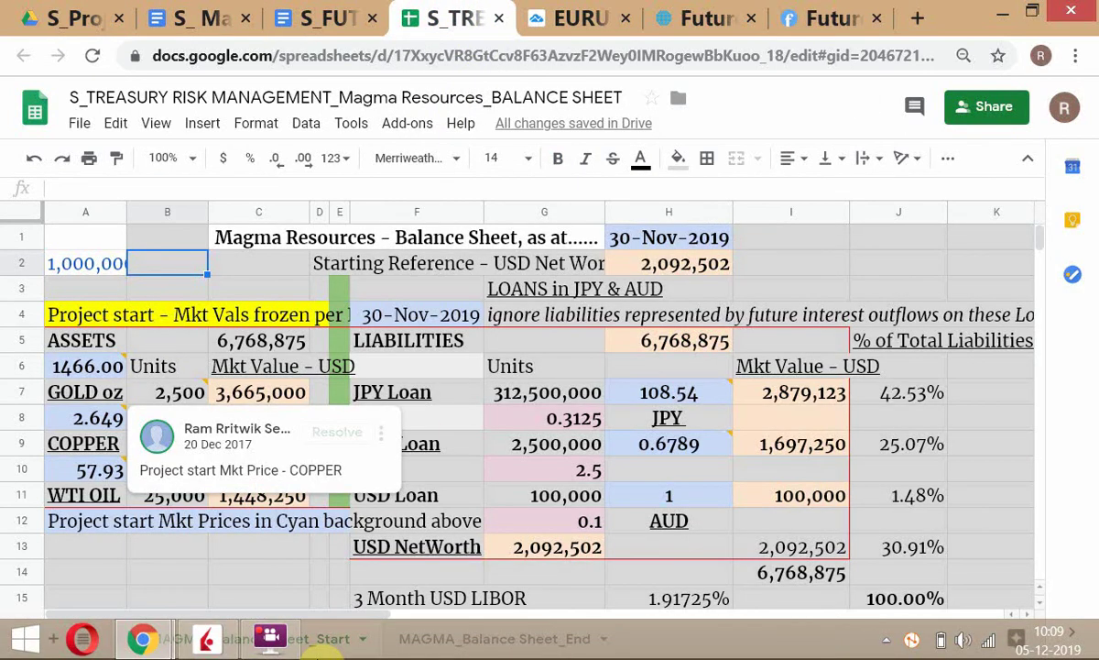
Try a WTI oil price of 40 in cell A10 of the starting balance sheet, and undo the change.
click(192, 562)
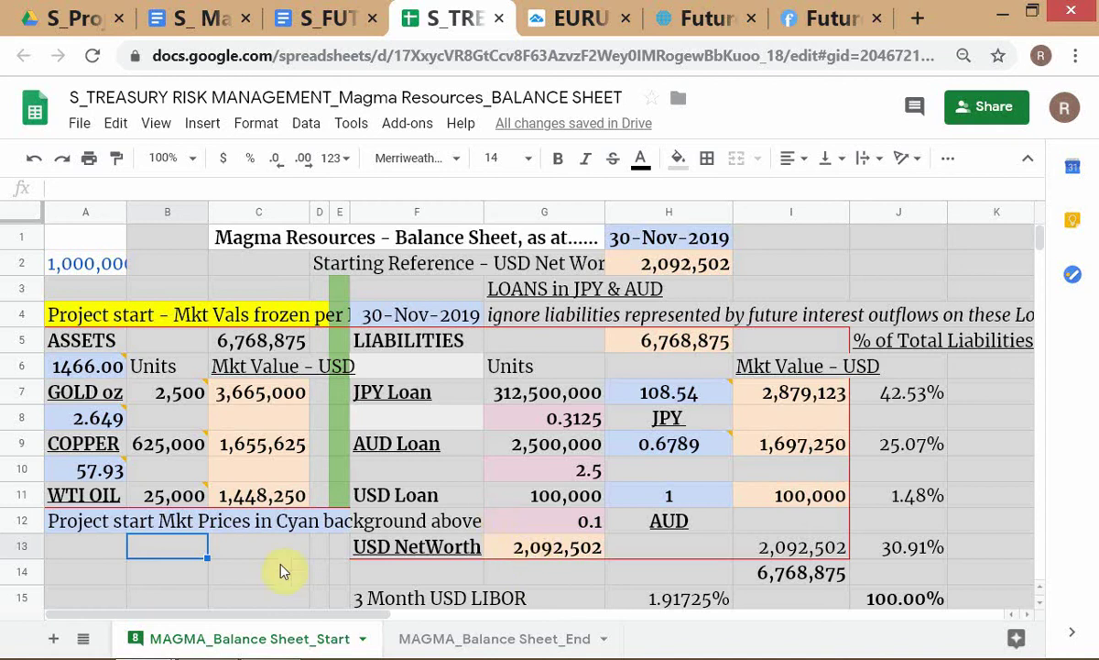
click(88, 470)
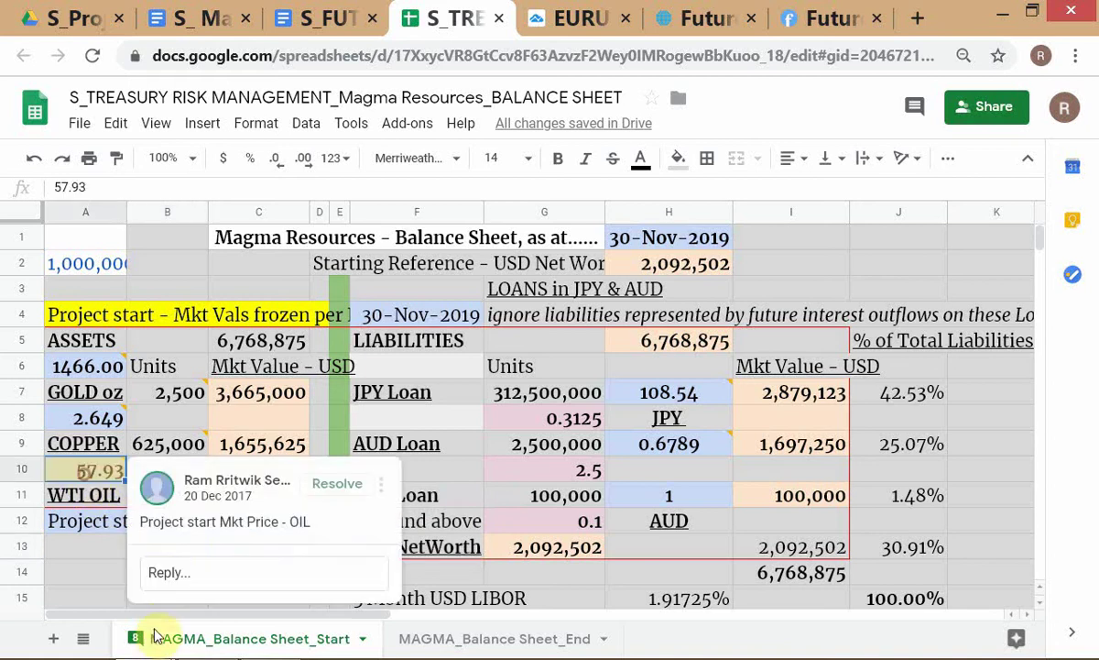
click(102, 572)
key(Up)
key(Up)
key(Up)
key(Up)
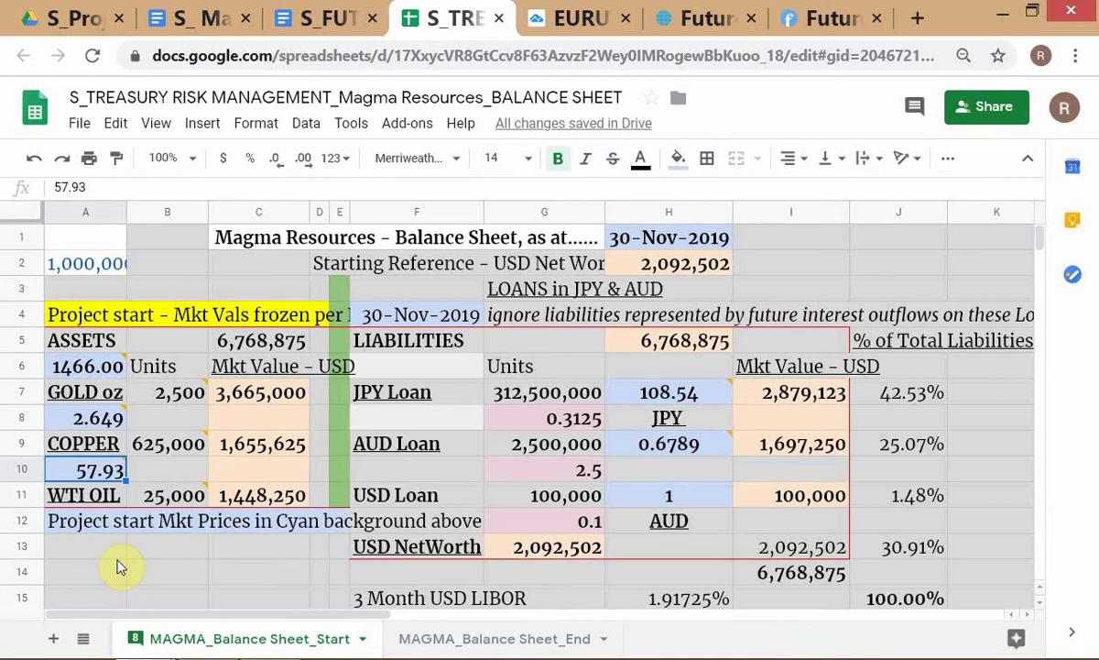
text(40)
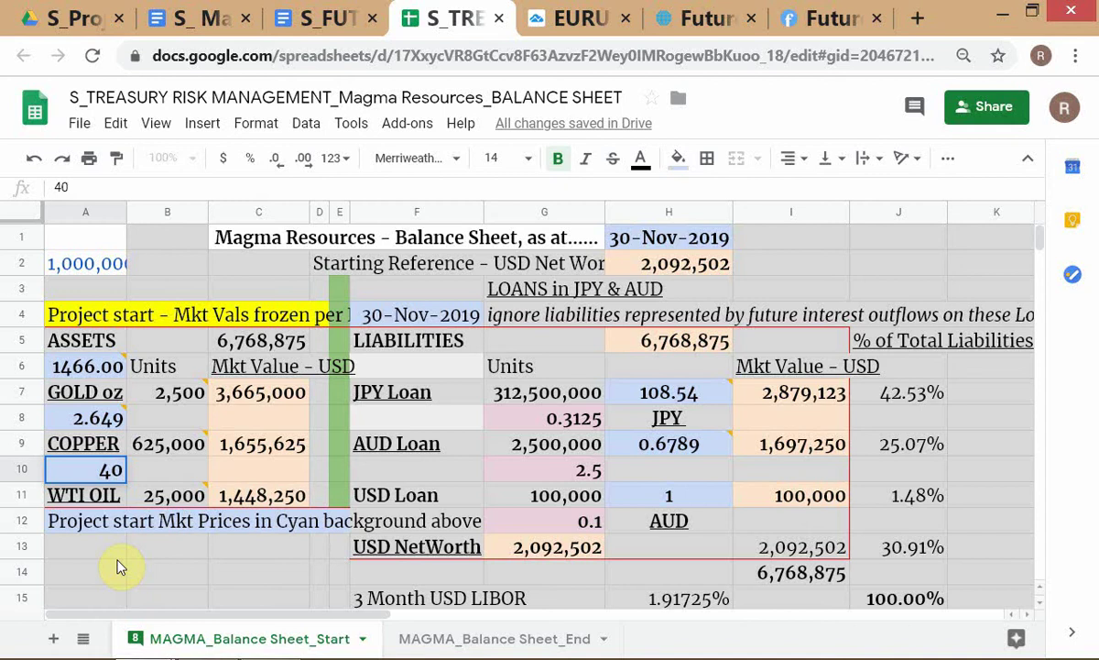
key(Return)
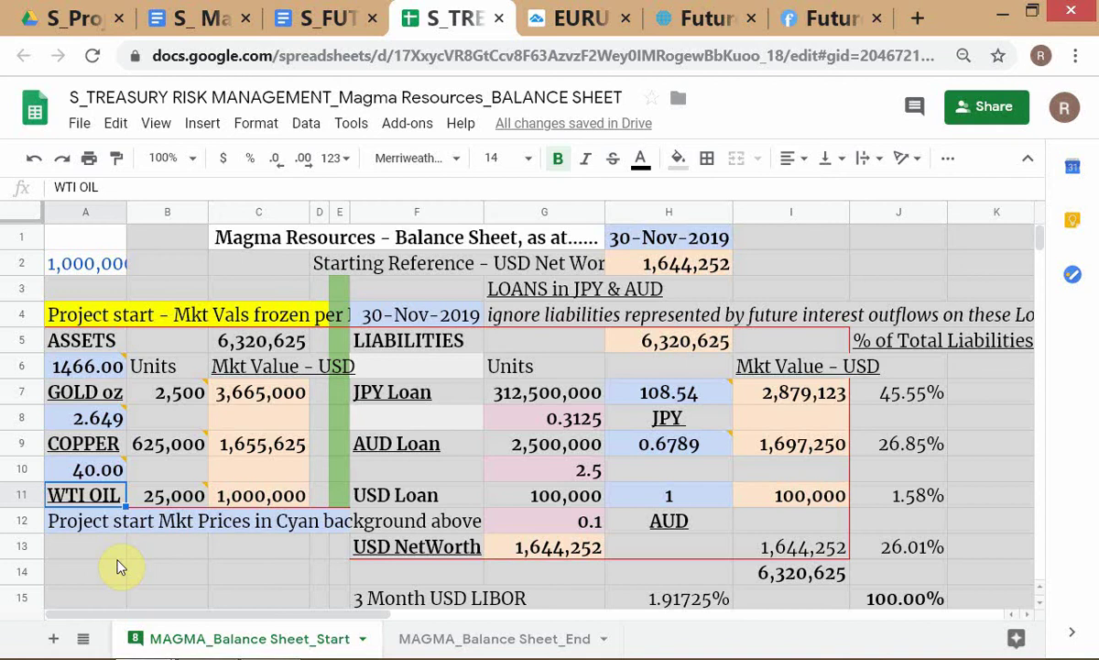
key(ctrl+z)
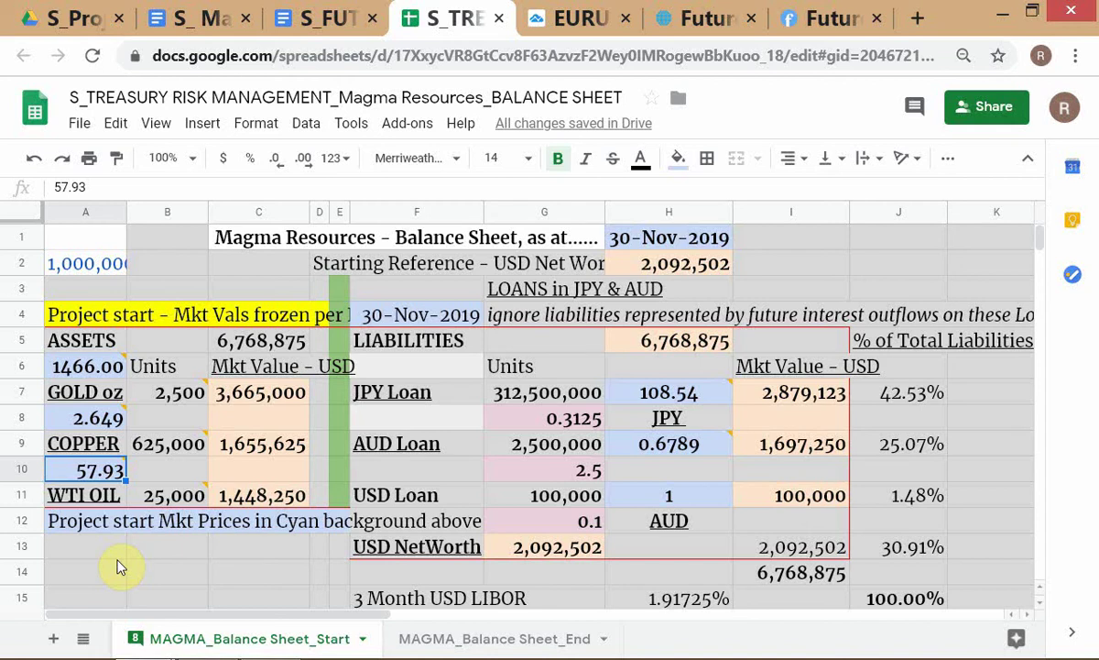
Re-enter 40 as the WTI oil price in cell A10 to illustrate the price shock again.
text(40)
key(Return)
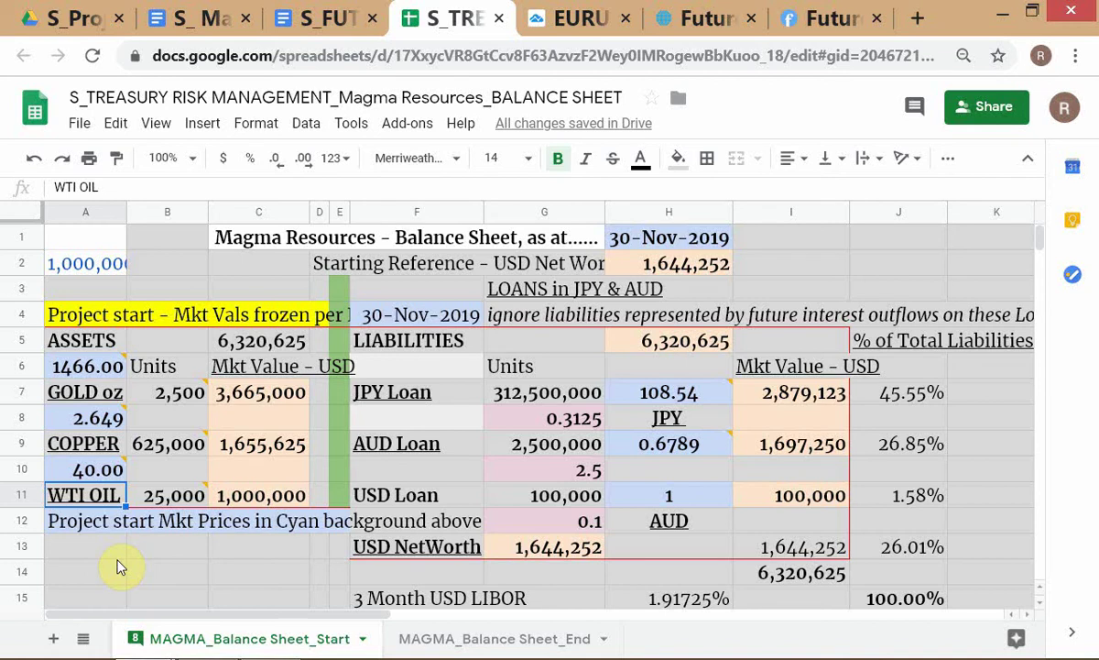
Compare the balance sheet with the live futures quotes in Trader Workstation, and undo the last WTI oil price change.
key(alt+Tab)
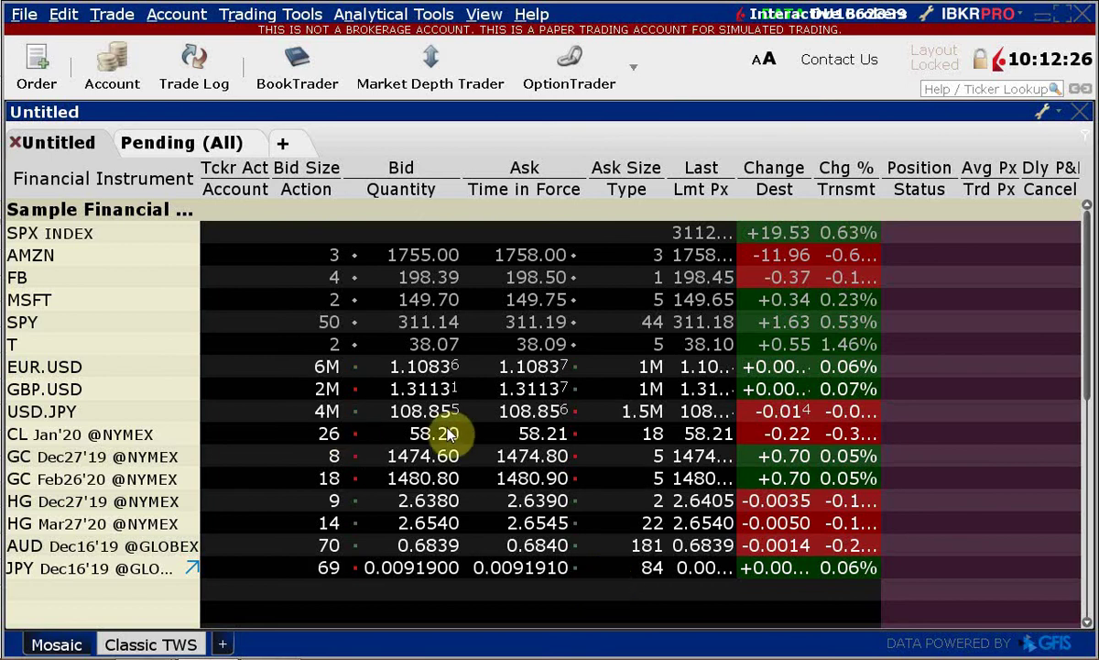
click(438, 478)
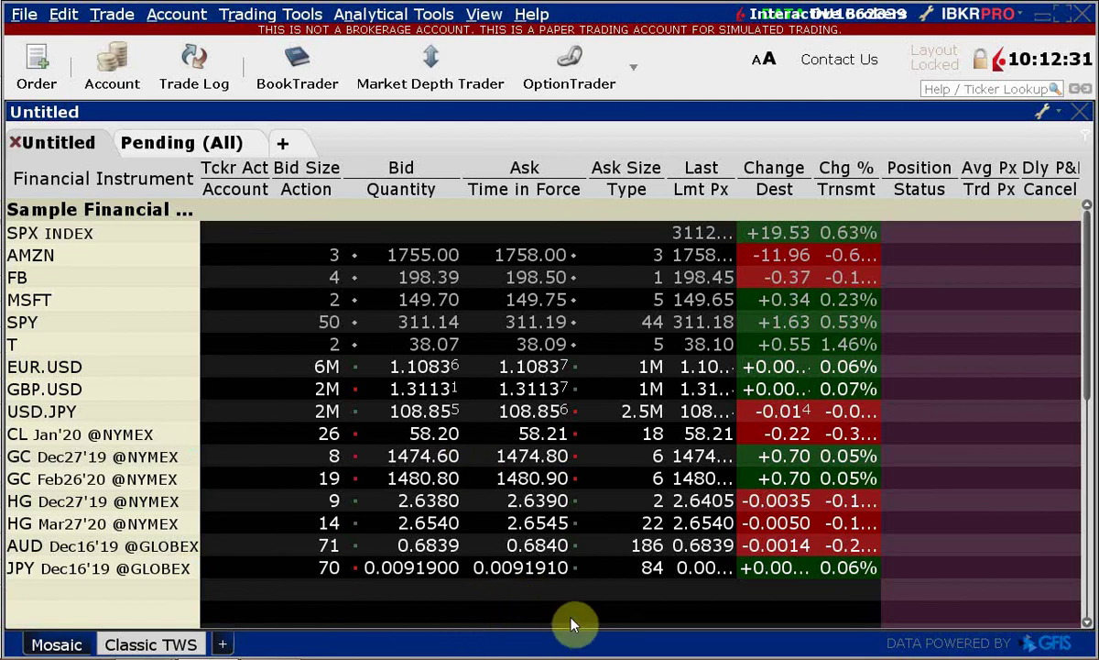
key(alt+Tab)
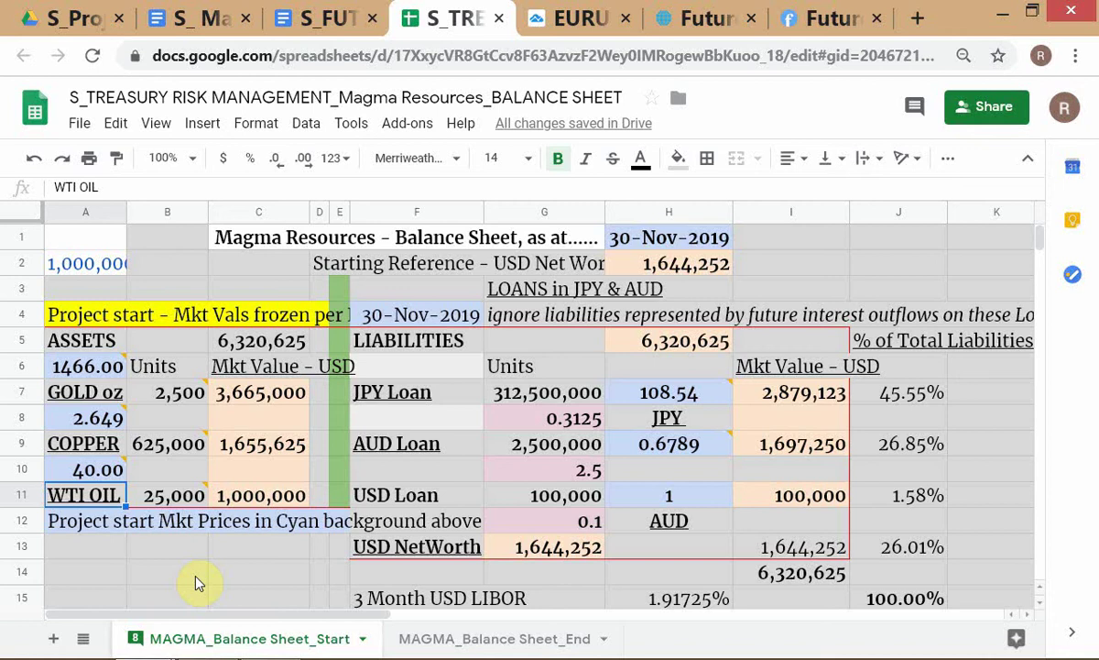
key(alt+Tab)
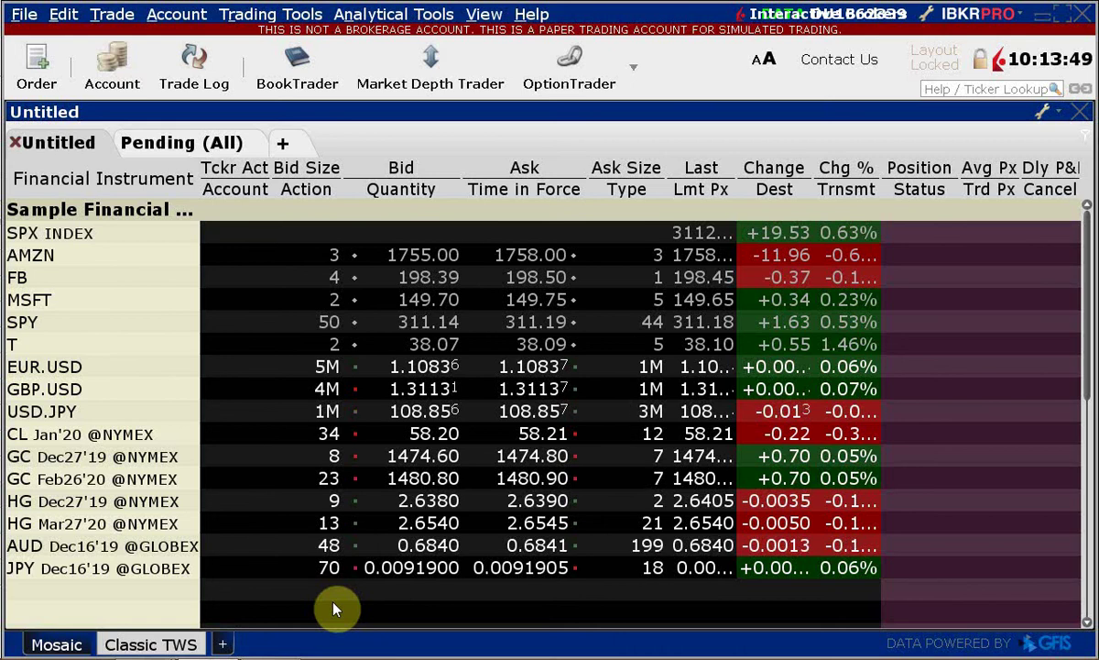
key(alt+Tab)
key(alt+Tab)
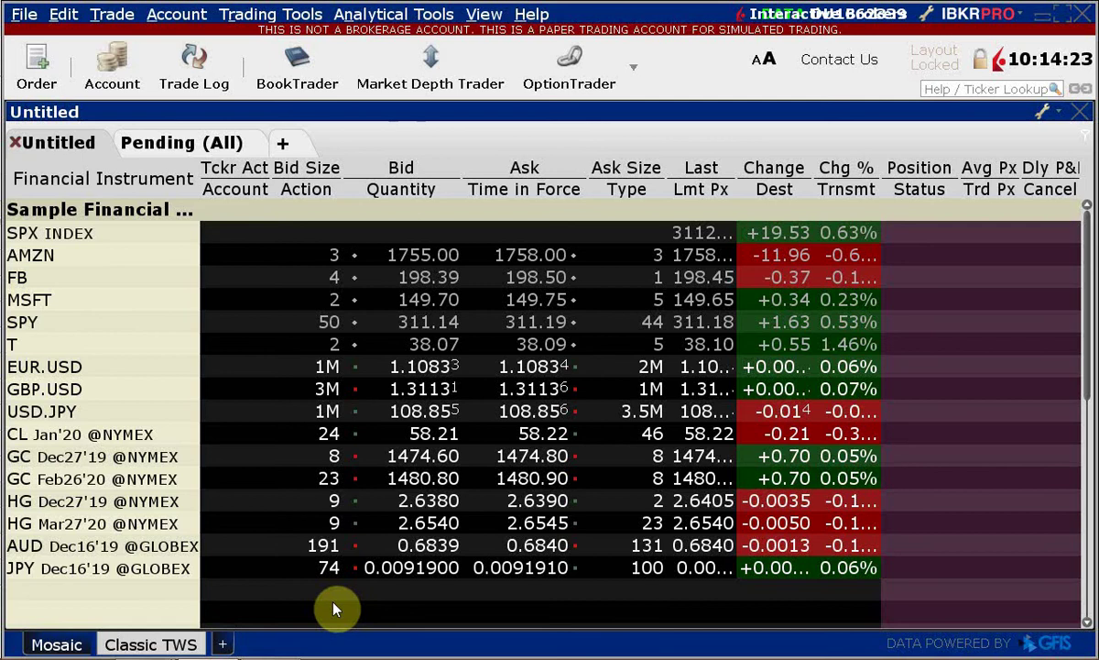
key(alt+Tab)
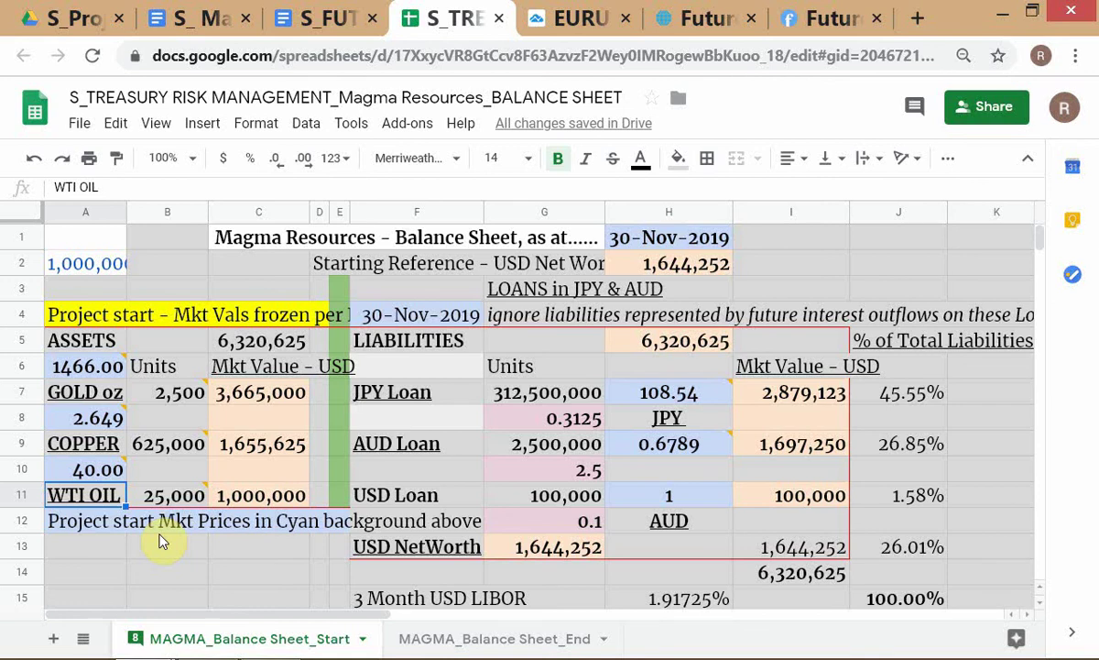
key(ctrl+z)
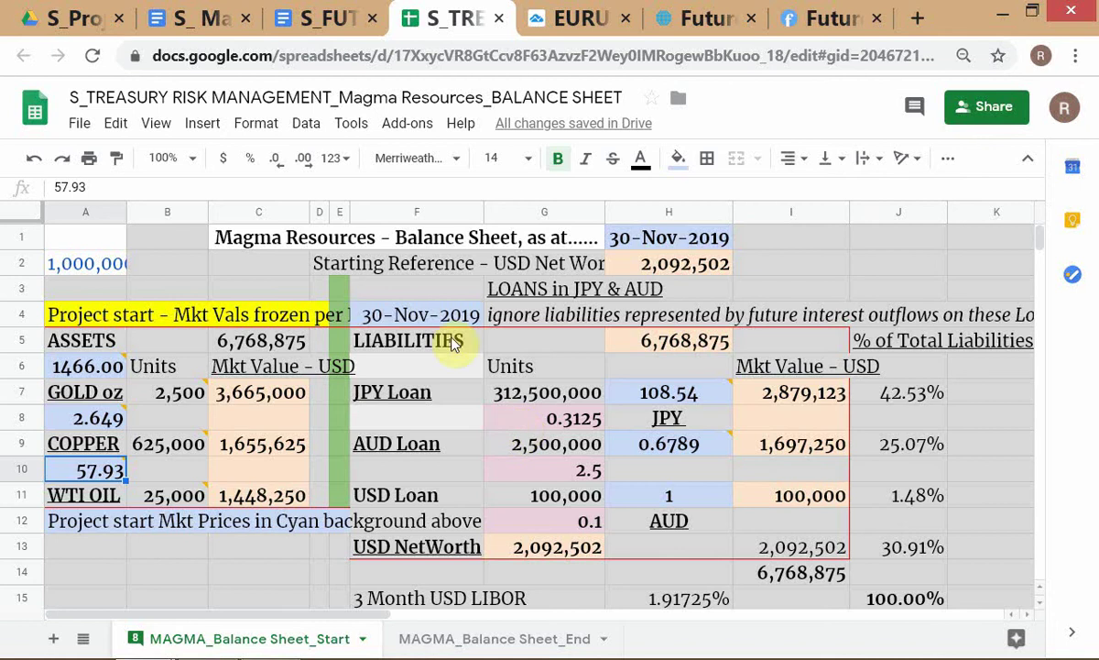
Review the introduction of the Magma Resources case document and return to the balance sheet spreadsheet.
key(alt+Tab)
key(alt+Tab)
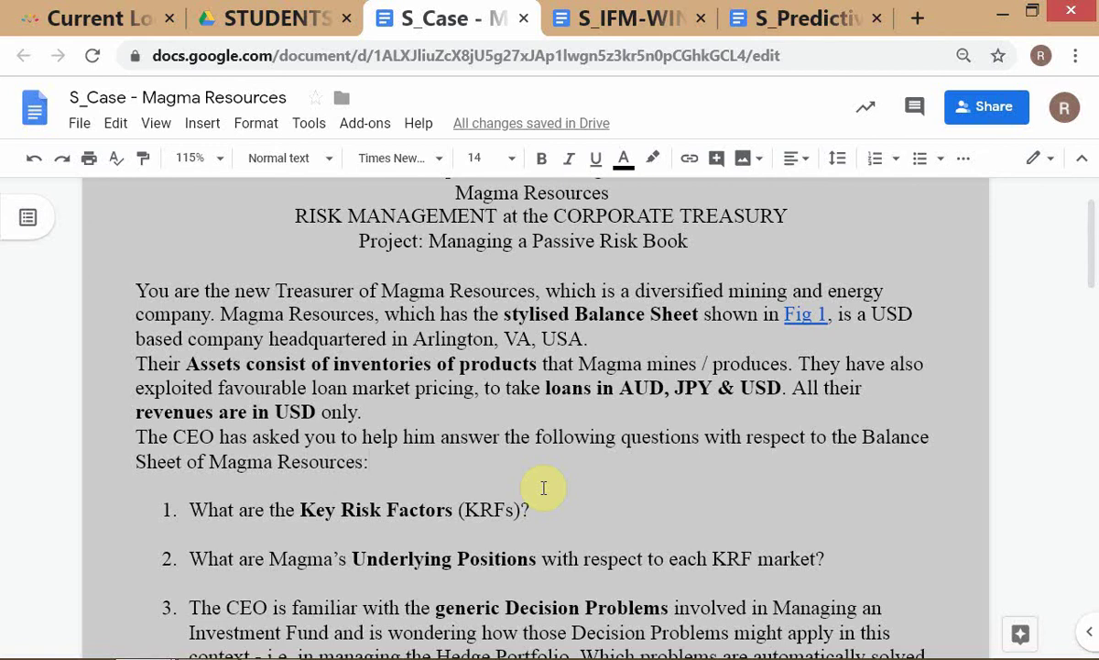
key(alt+Tab)
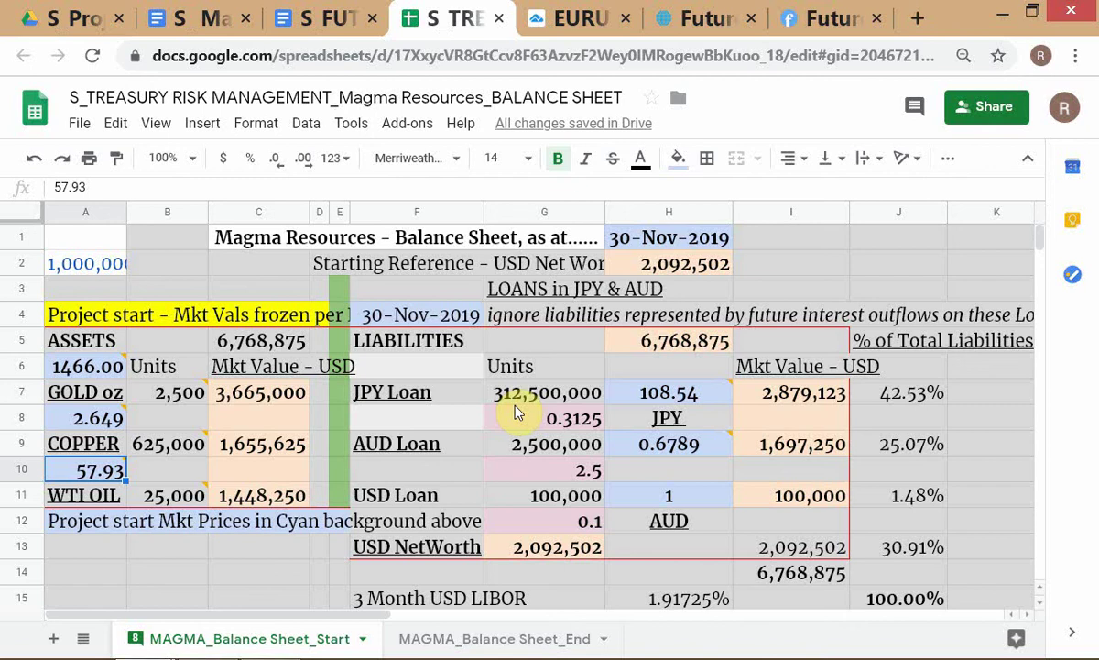
Dismiss the advertisement on the TradingView EURUSD chart and load the USDJPY chart instead.
click(566, 19)
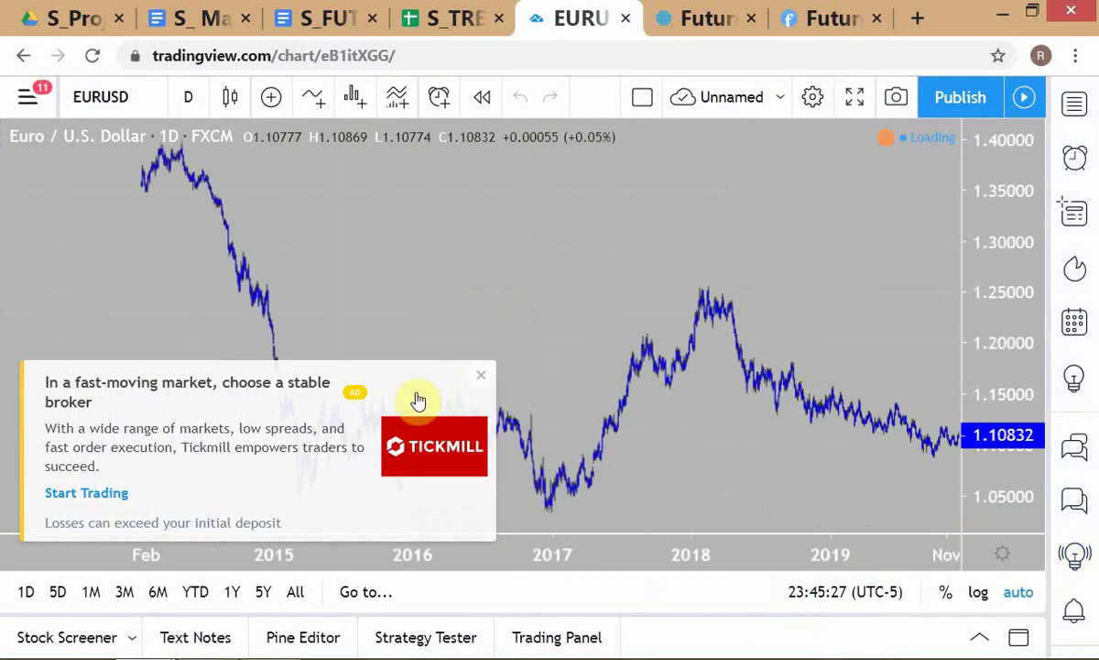
click(479, 375)
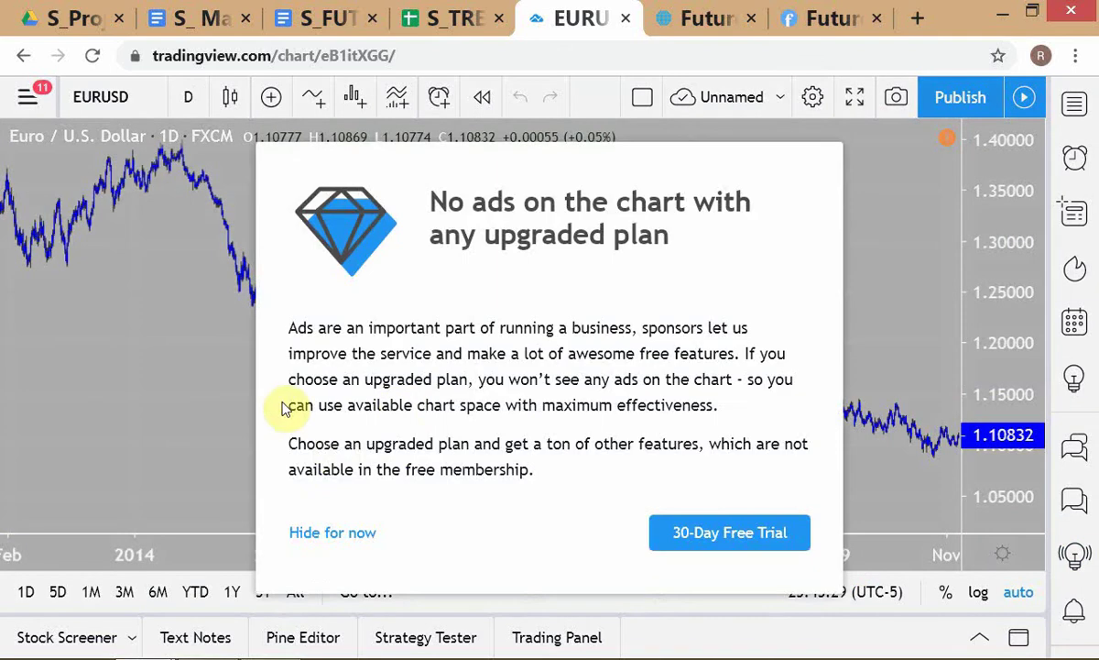
click(332, 534)
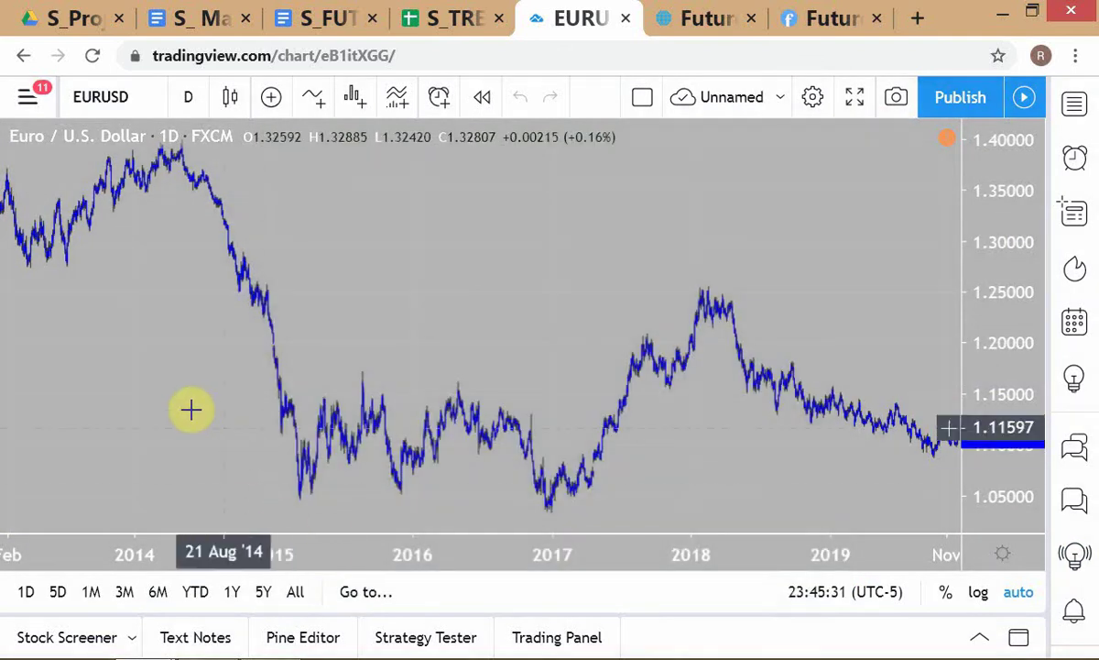
text(USDJ)
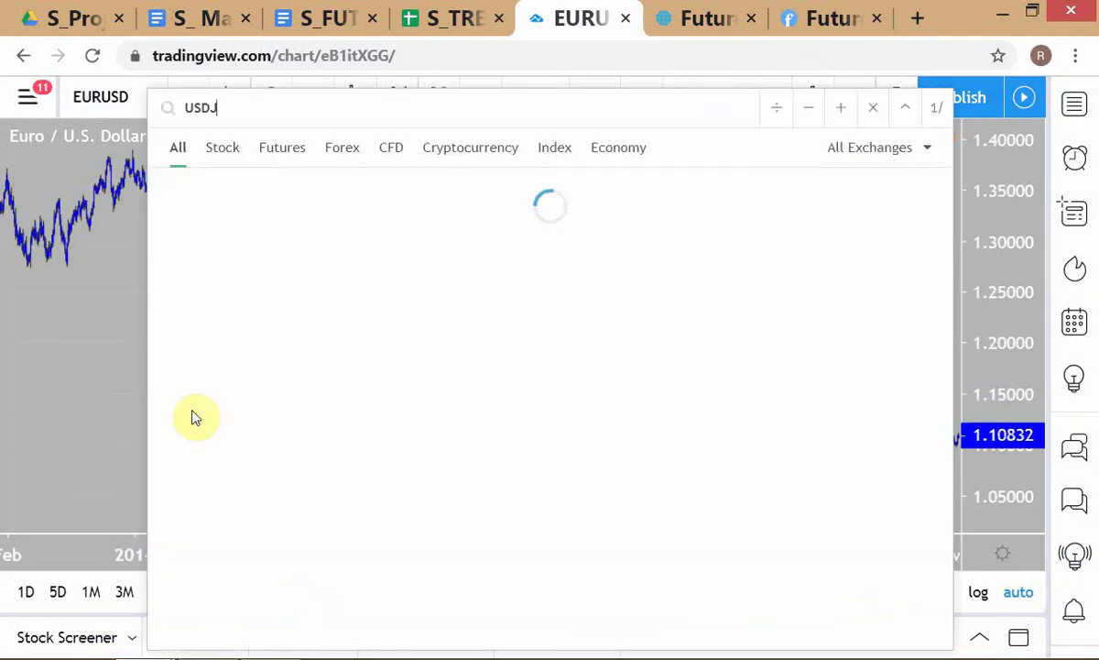
key(Return)
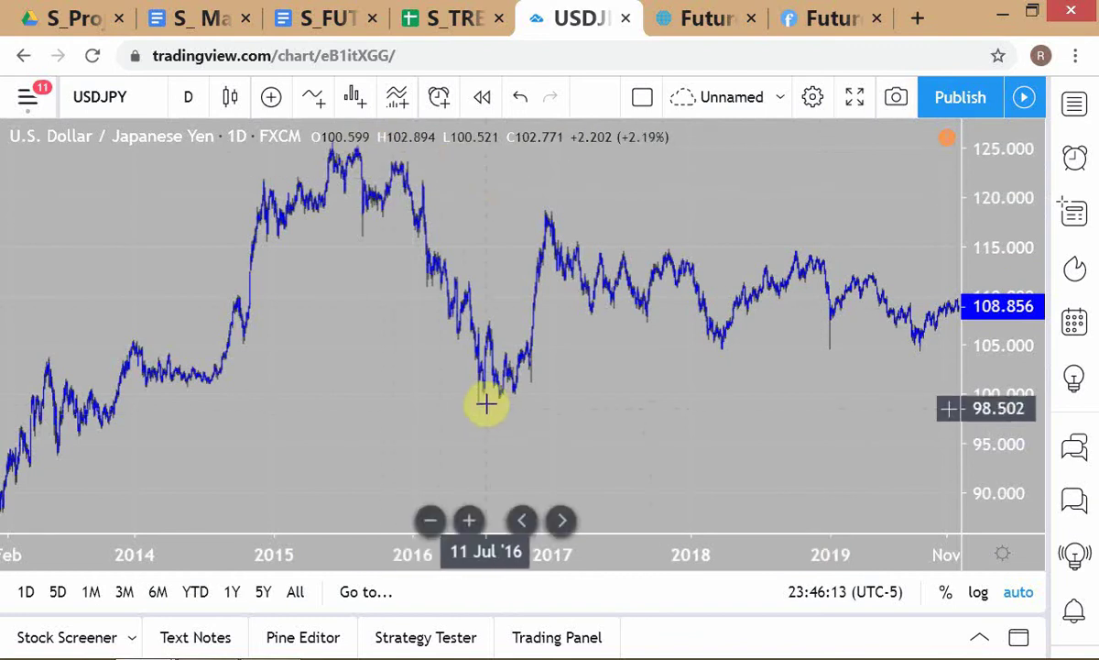
Return to the starting balance sheet and read the comment on the WTI oil units in cell B11.
key(alt+Tab)
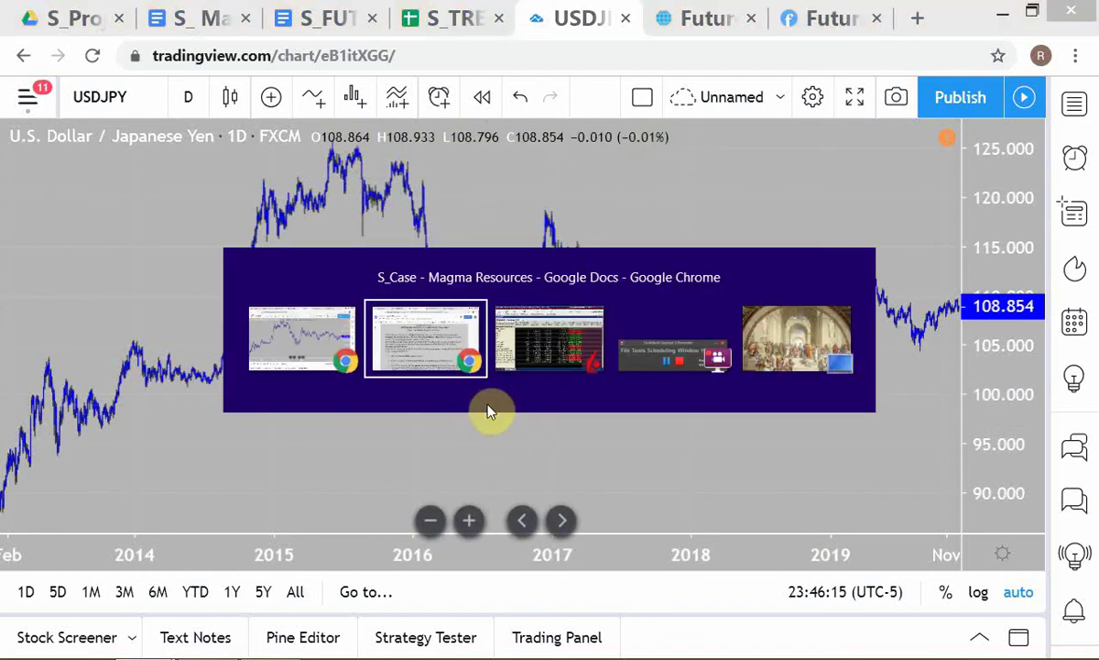
key(alt+Tab)
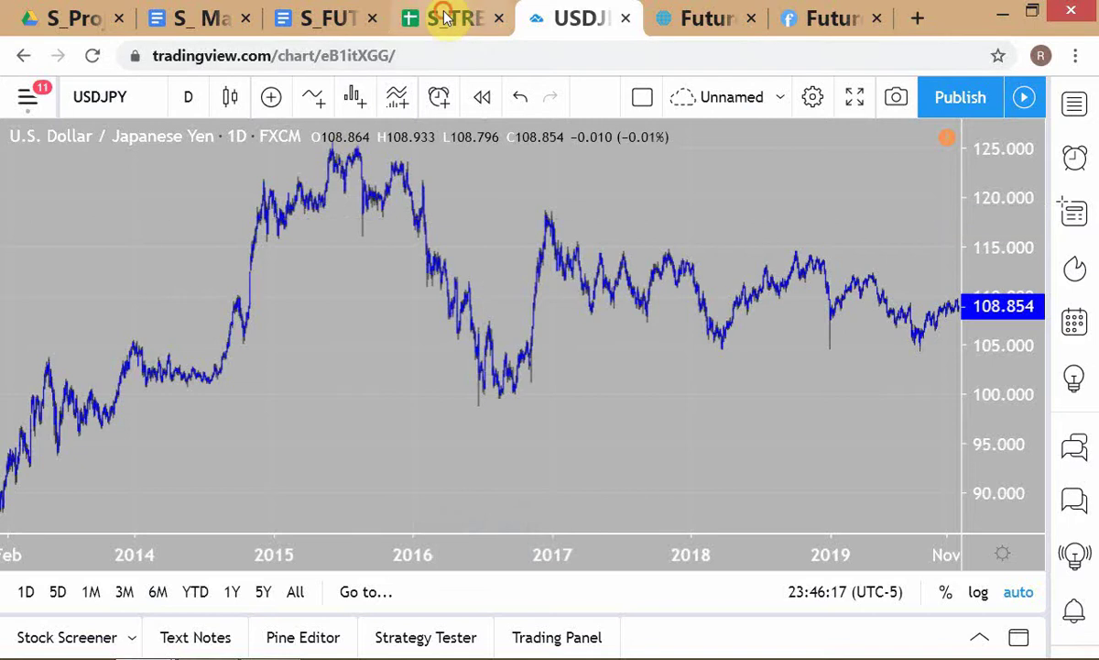
click(446, 18)
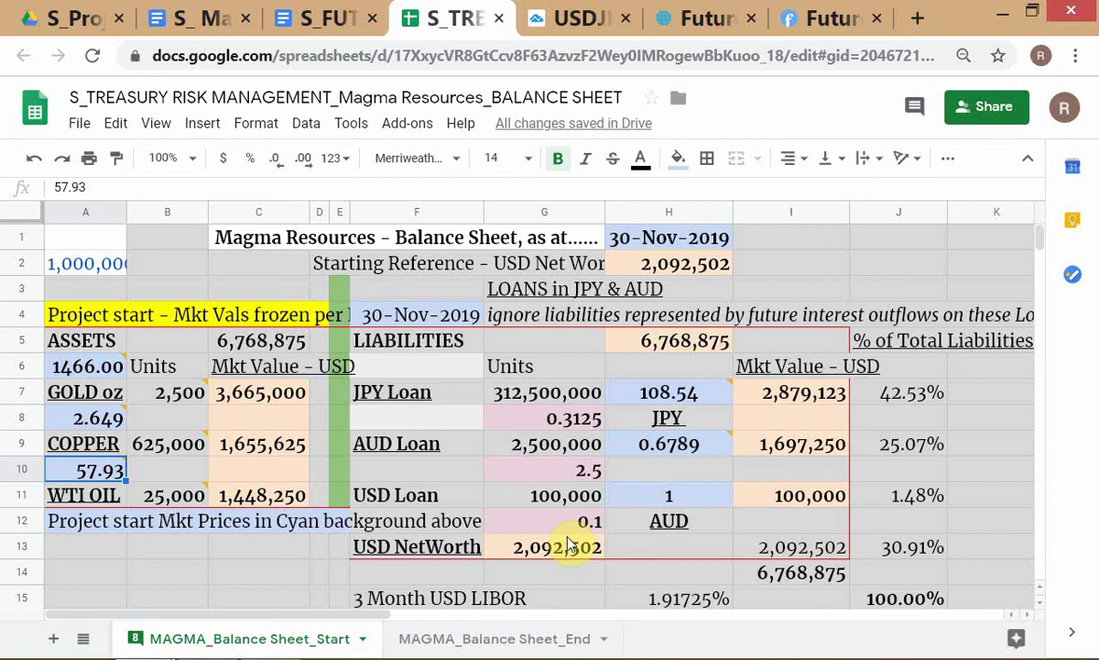
mouse_move(180, 492)
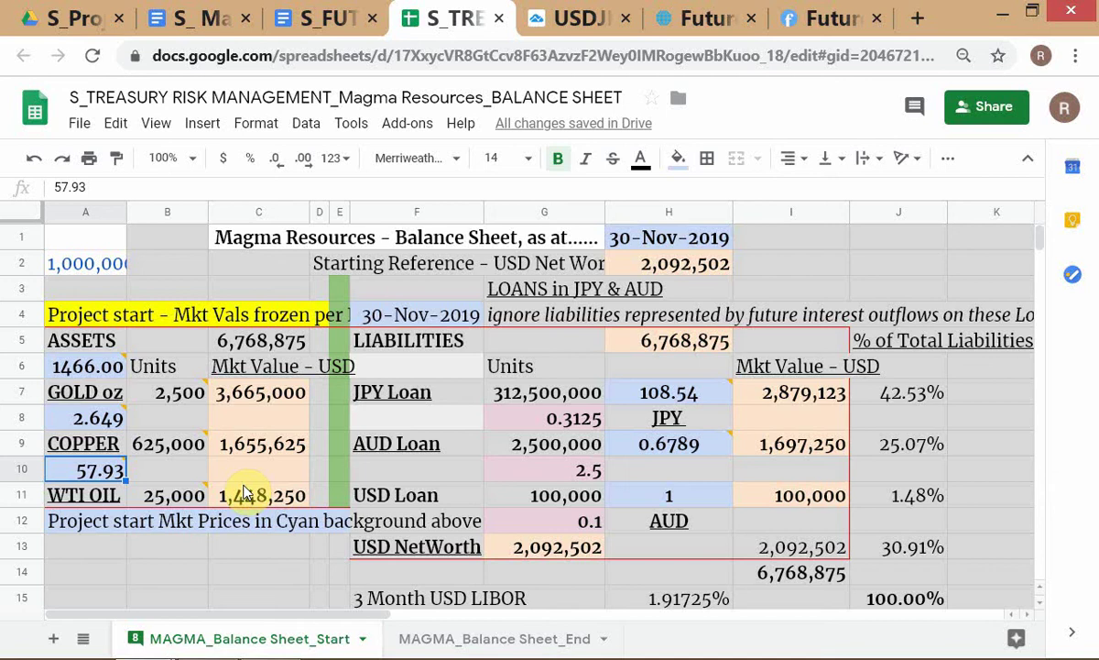
mouse_move(174, 499)
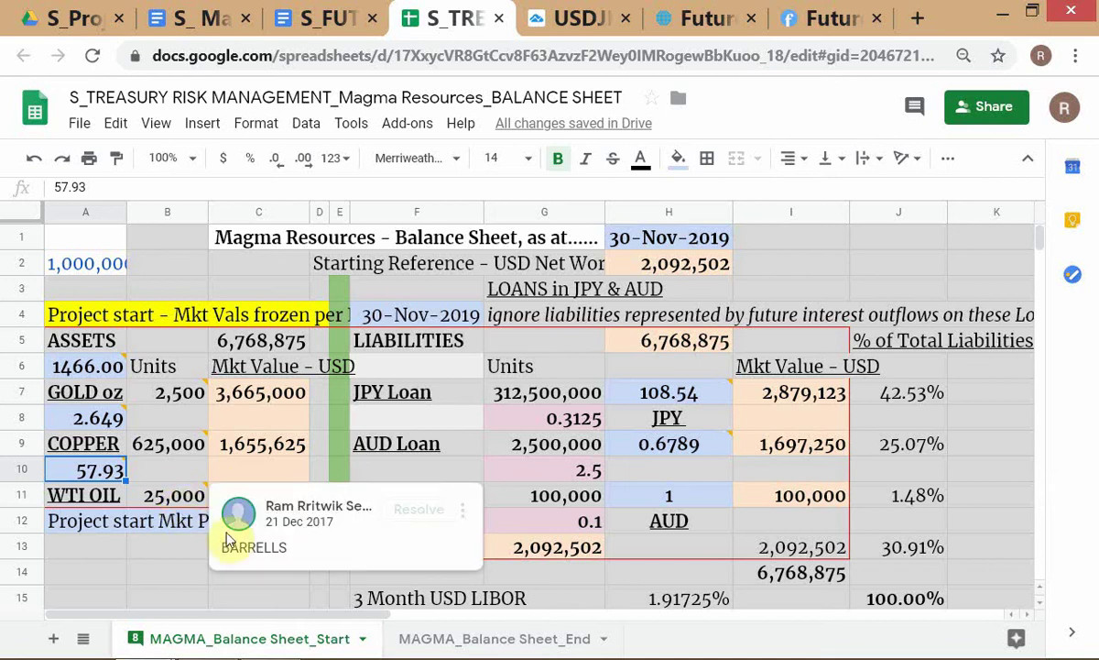
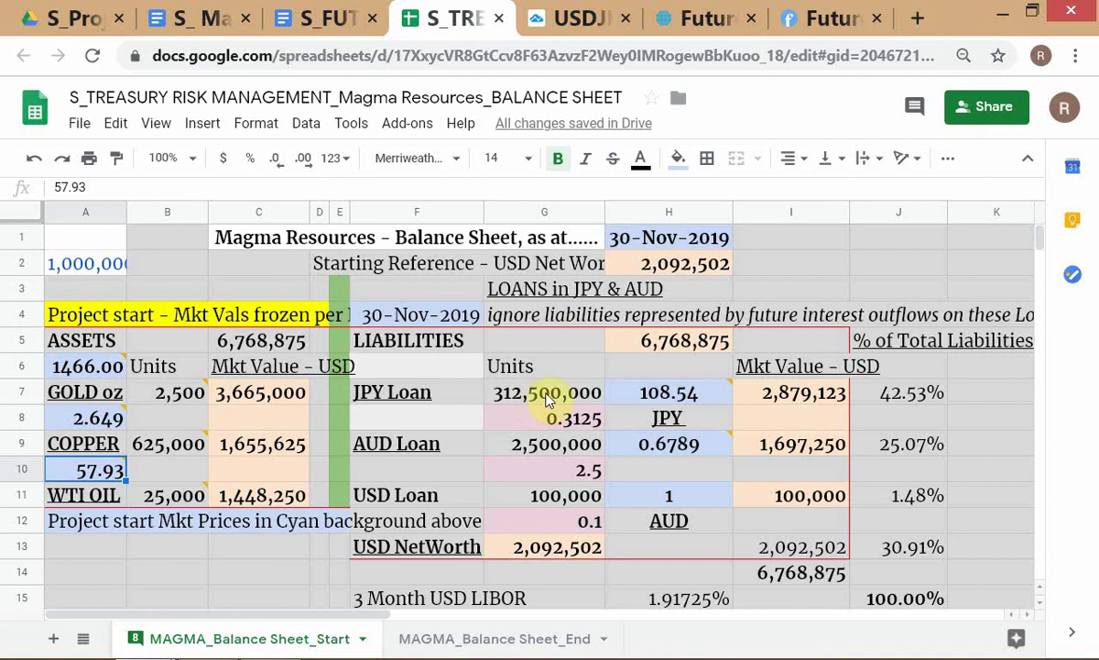
Revisit the USDJPY chart in TradingView to relate it to the JPY loan on the starting balance sheet.
click(584, 22)
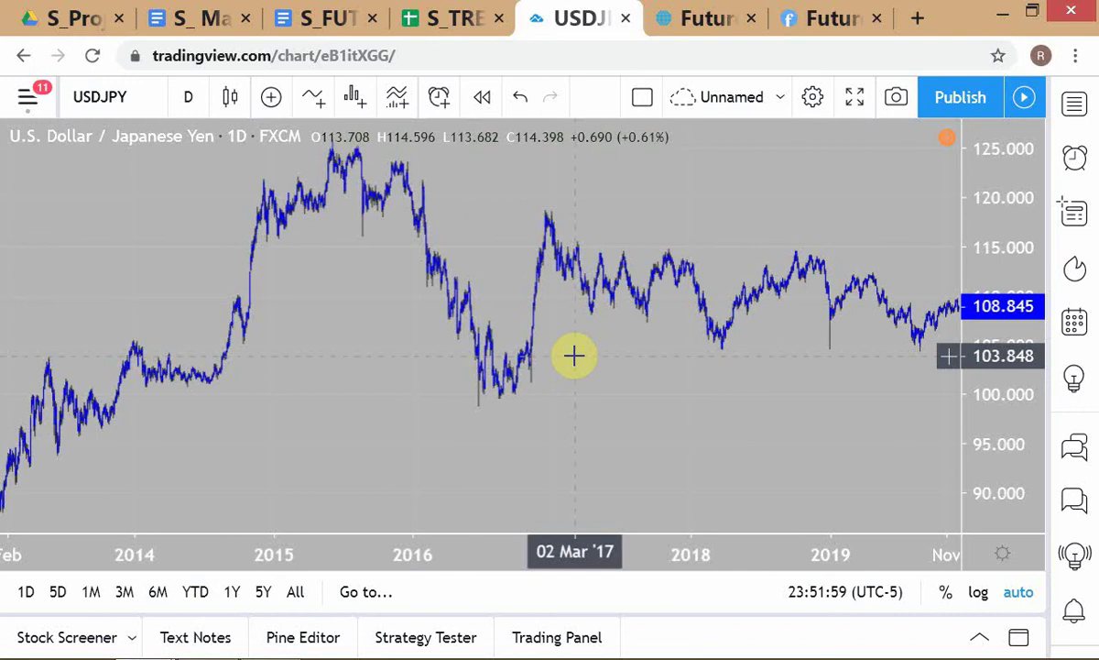
click(448, 22)
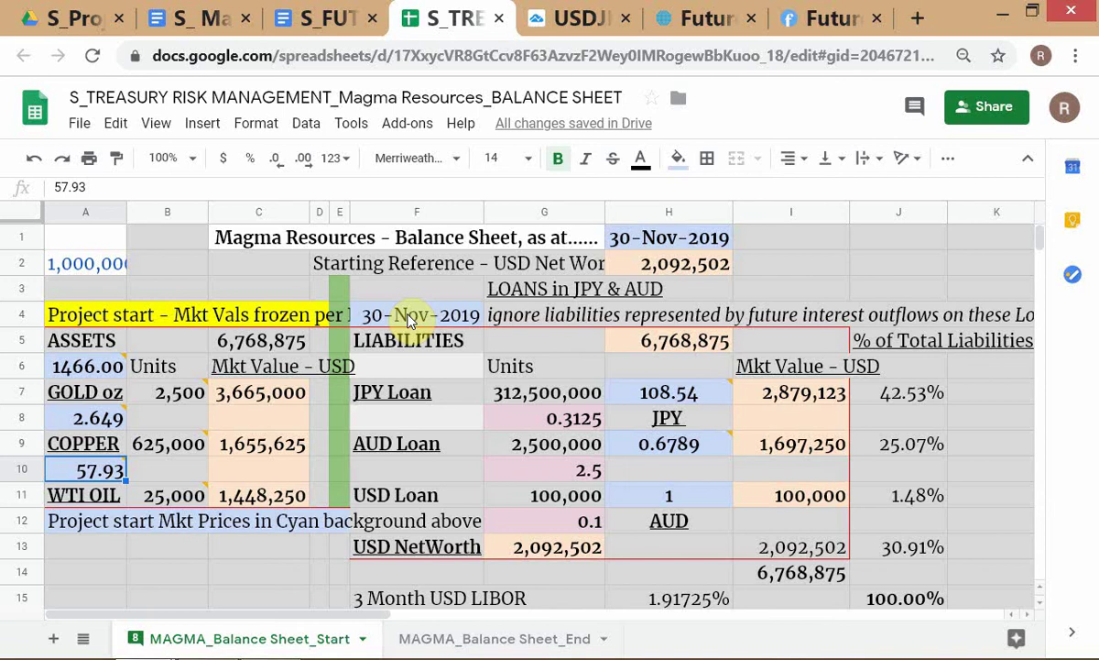
key(alt+Tab)
key(alt+Tab)
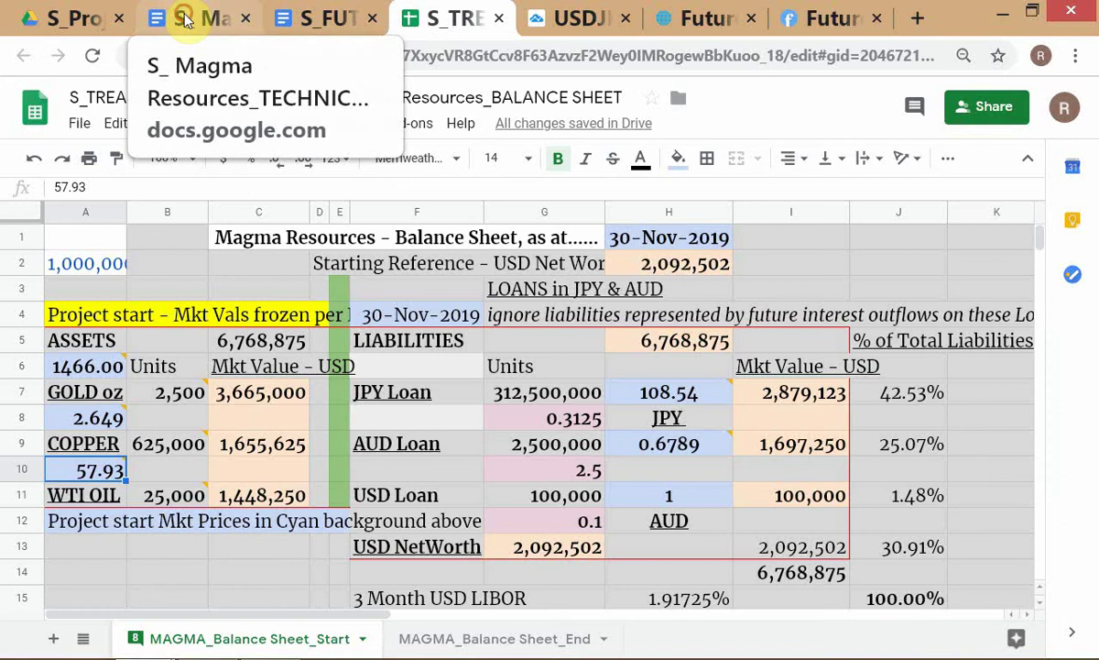
Open the Magma Resources technical note and read the Risk Book and Riskless Book definitions in section 6.
click(186, 19)
scroll(383, 425, down, 5)
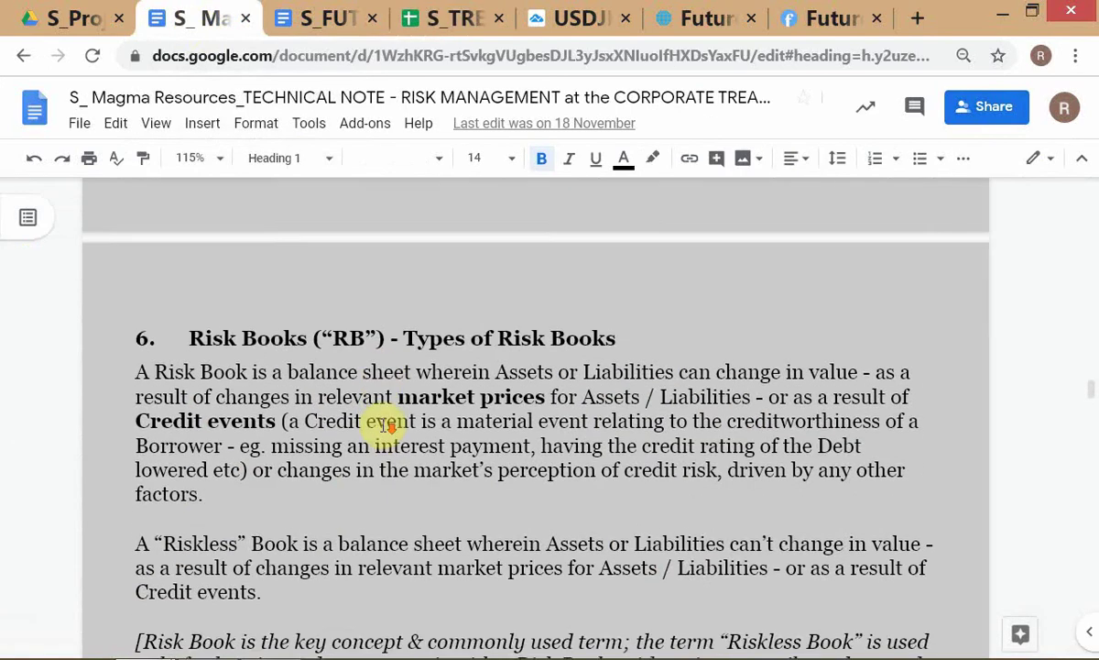
scroll(385, 424, up, 3)
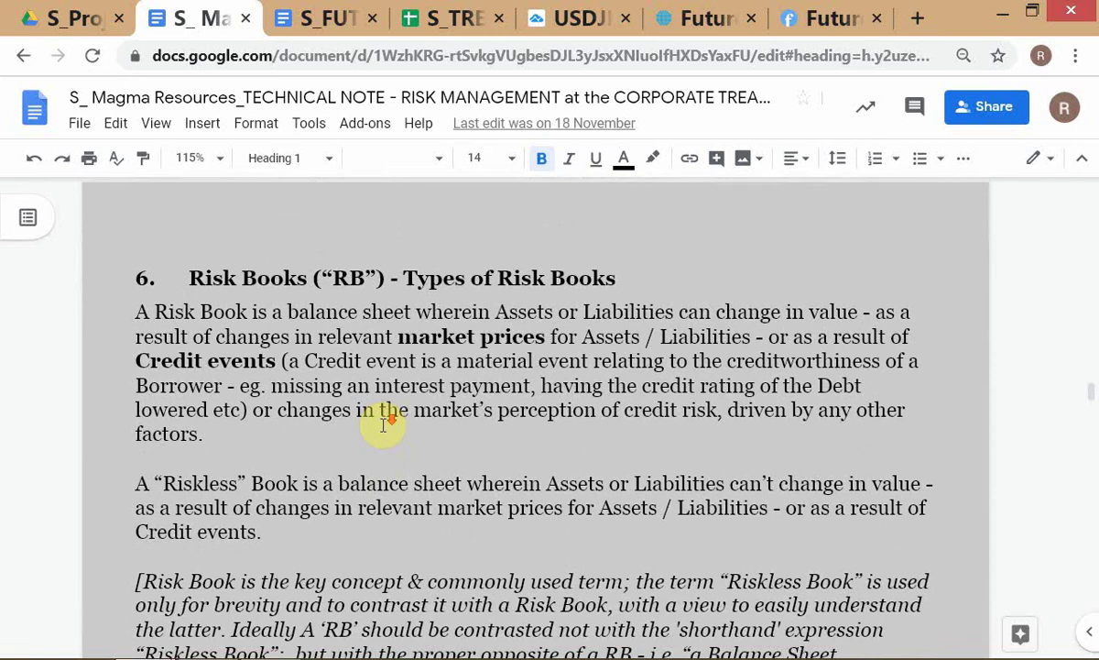
scroll(383, 424, down, 2)
scroll(383, 424, up, 2)
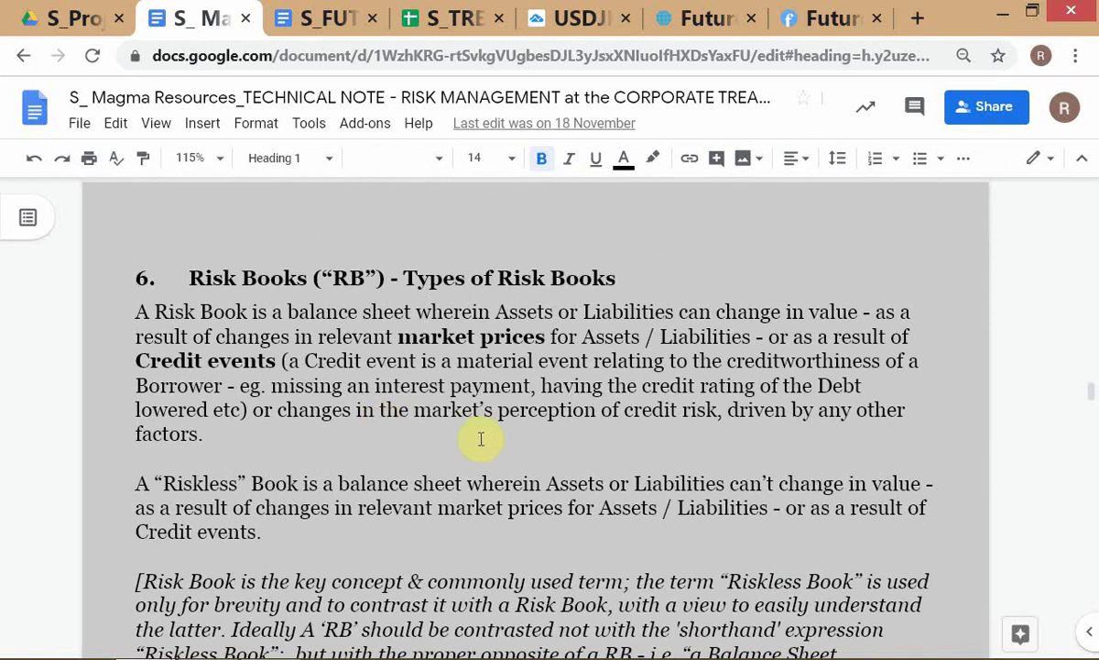
scroll(484, 441, down, 1)
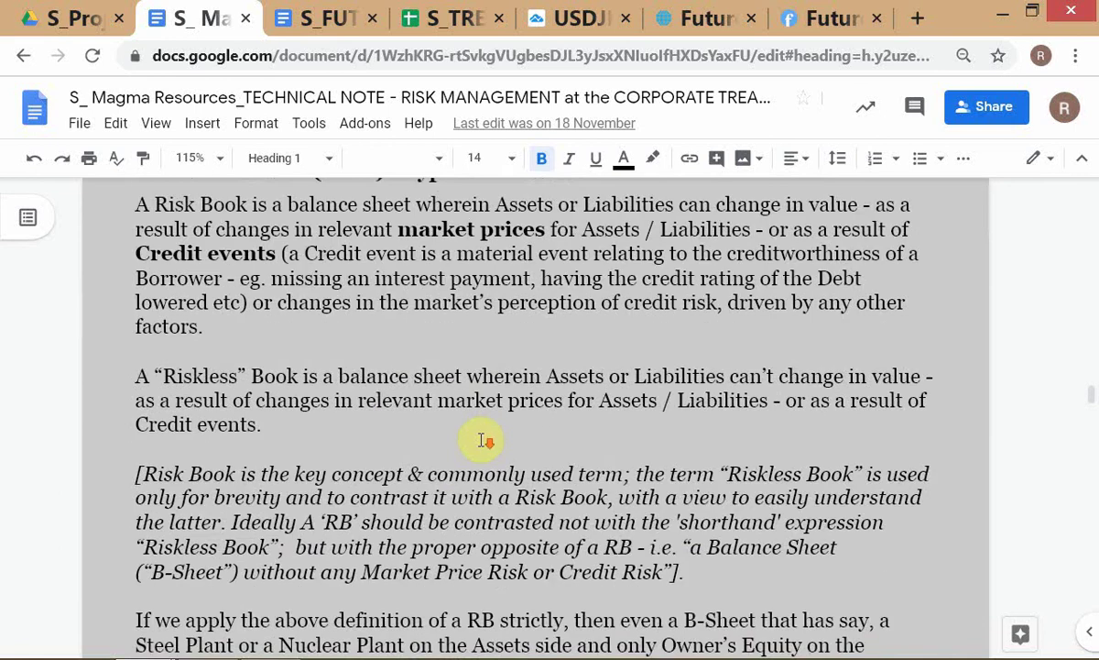
scroll(309, 320, up, 1)
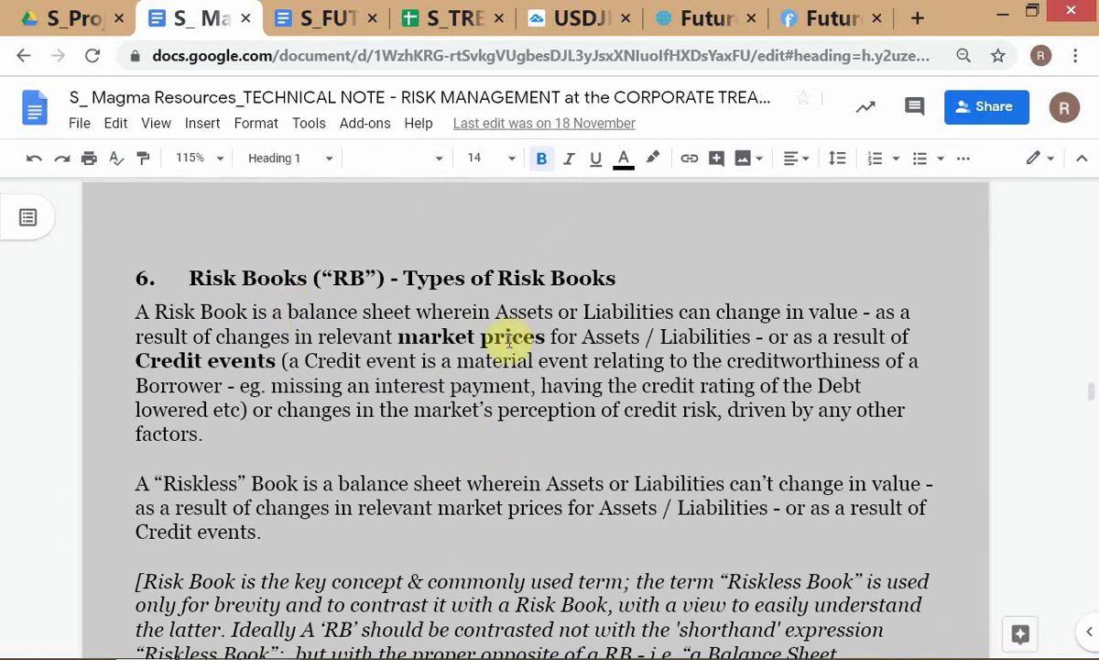
scroll(508, 341, down, 2)
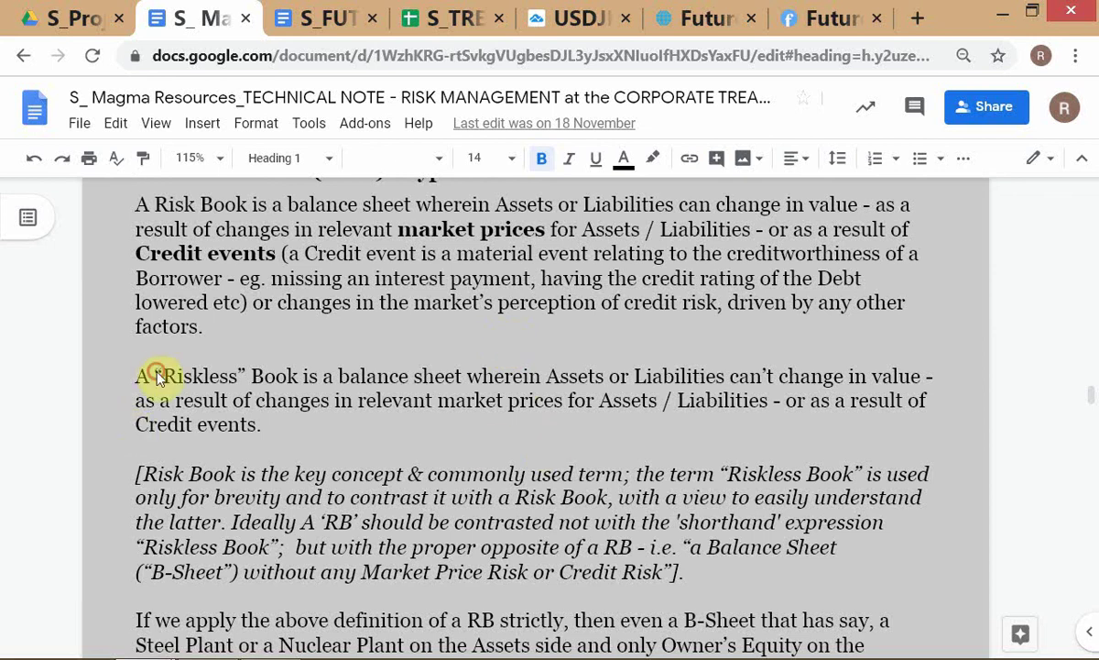
Point out the term “Riskless” Book and its definition in section 6 of the technical note.
drag(154, 376, 303, 378)
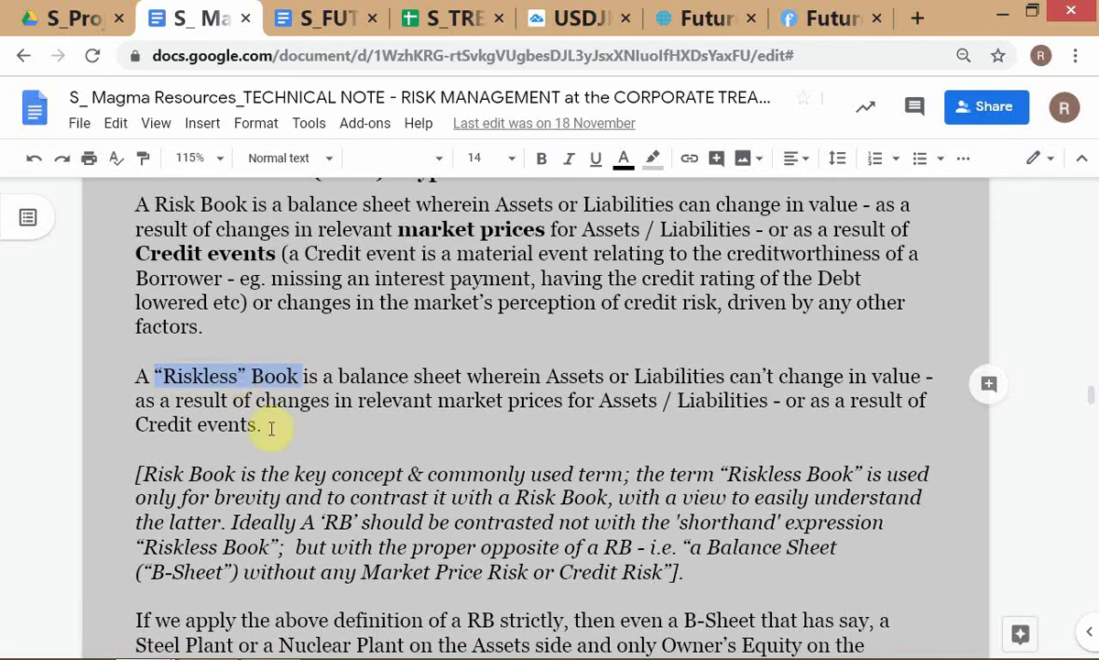
click(183, 396)
drag(152, 381, 319, 377)
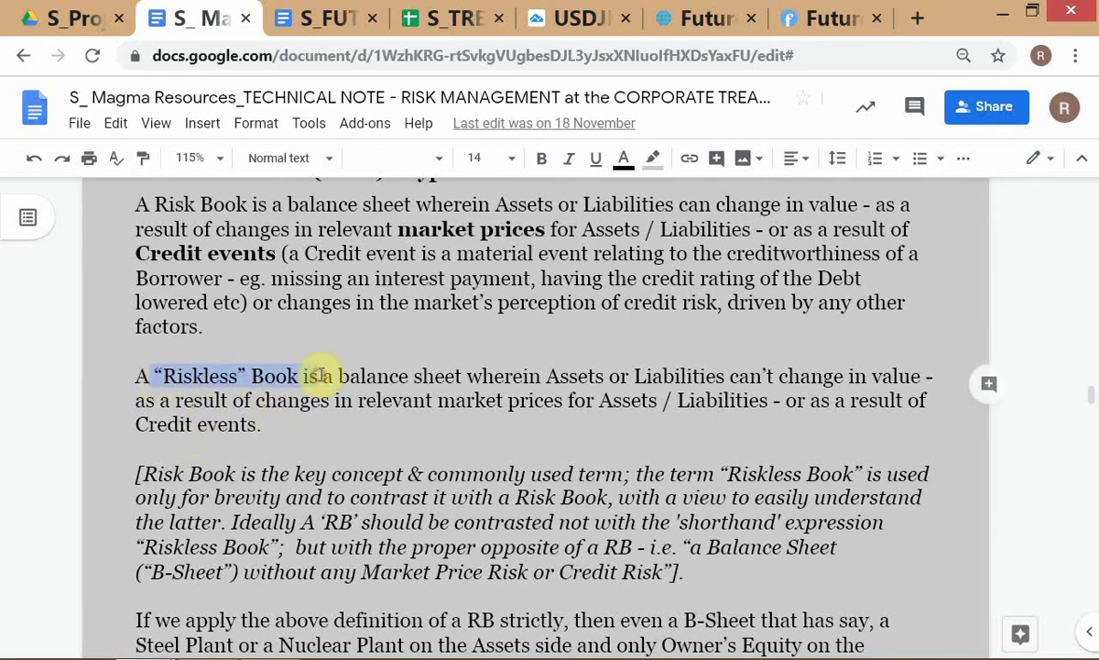
click(330, 446)
click(162, 376)
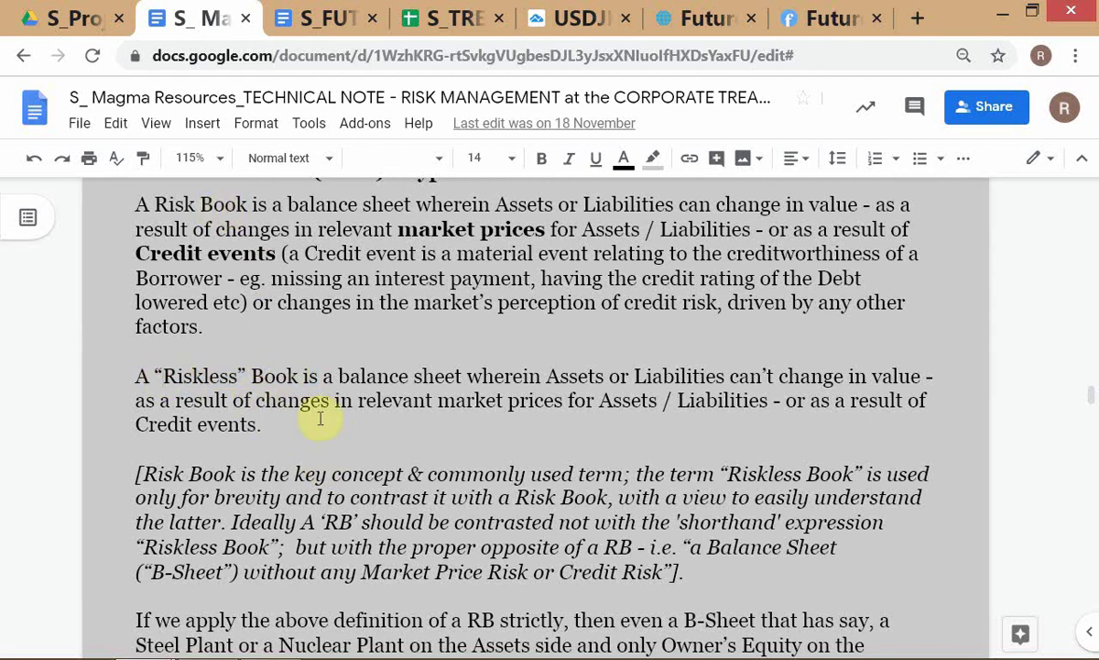
click(504, 399)
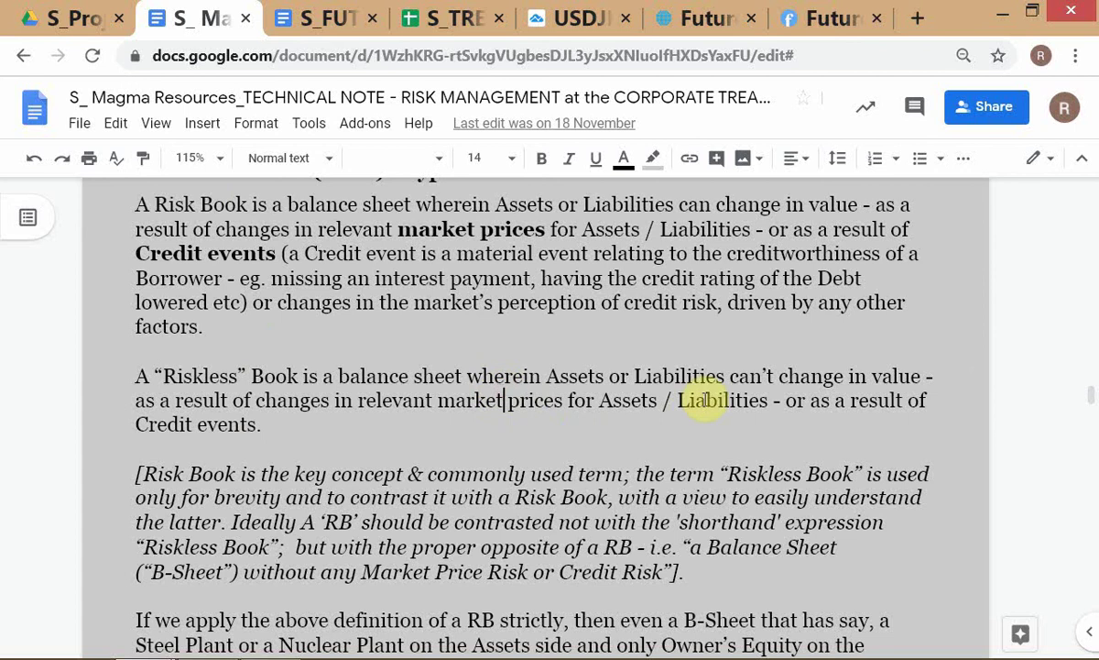
click(668, 431)
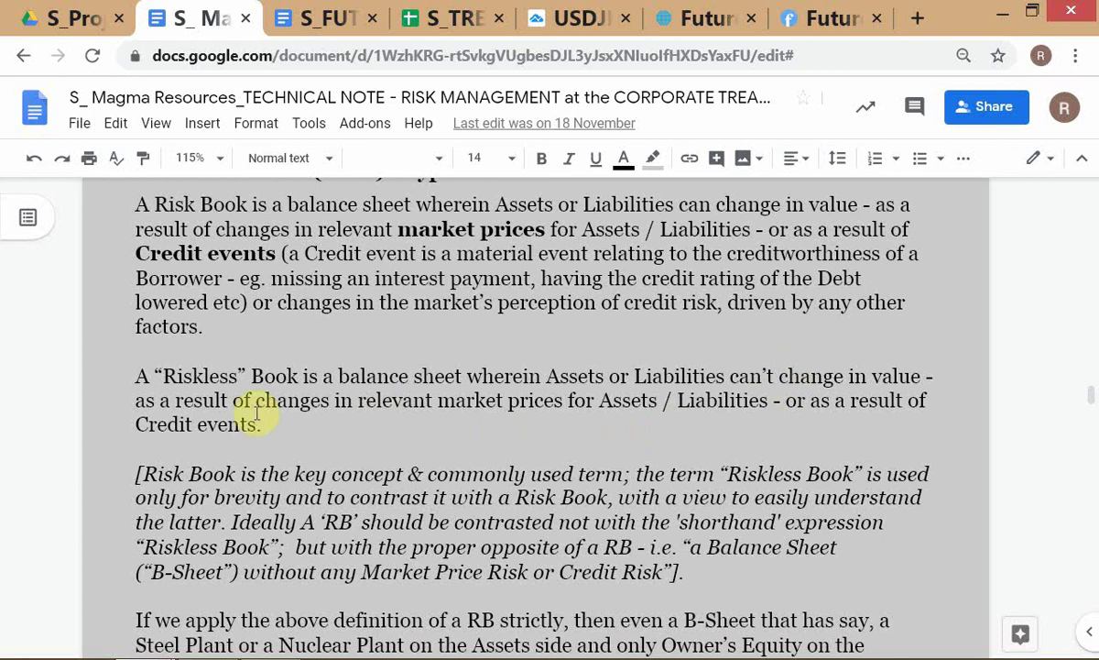
Insert "[OR CHANGE VERY SLOWLY]" before "as a result of changes" in the “Riskless” Book definition.
click(108, 403)
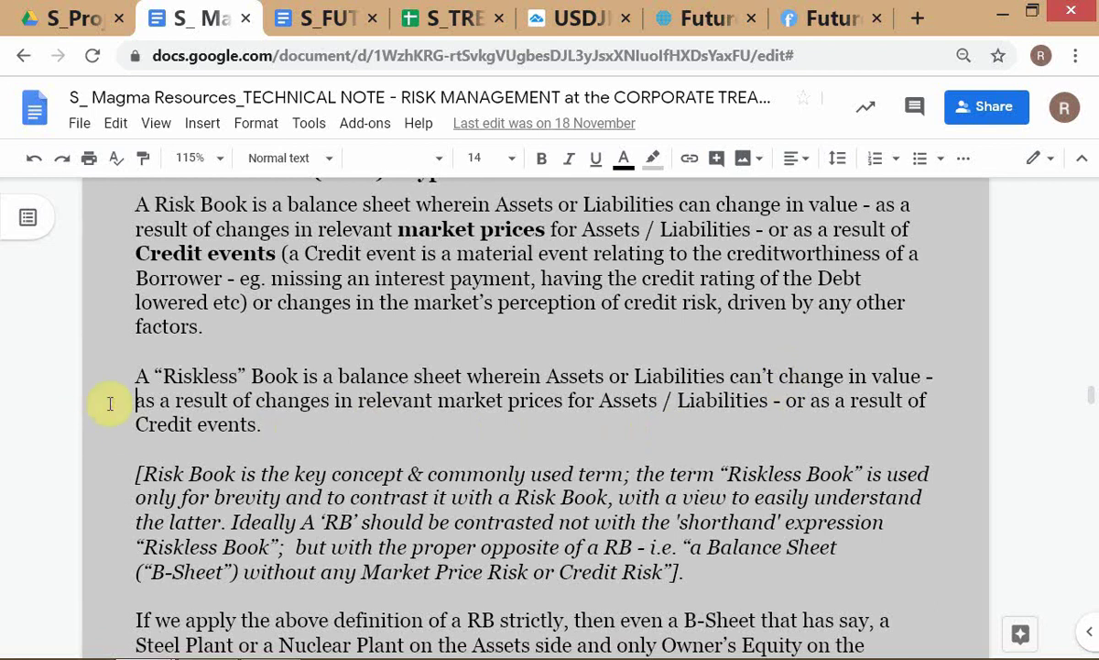
text([)
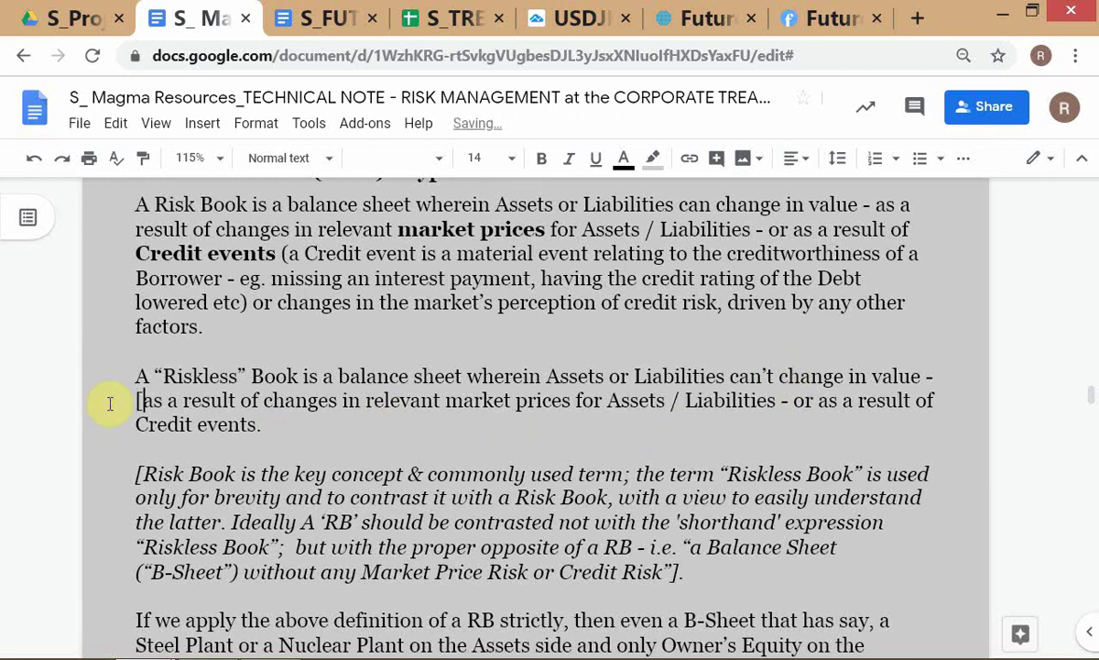
text(OR C)
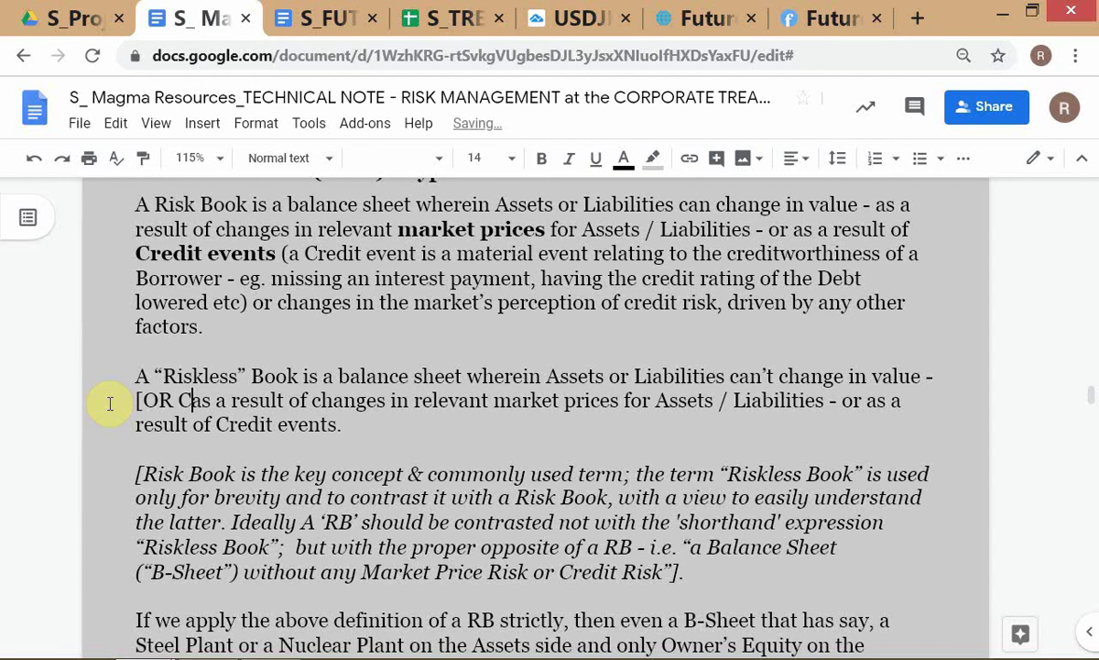
text(HANGE)
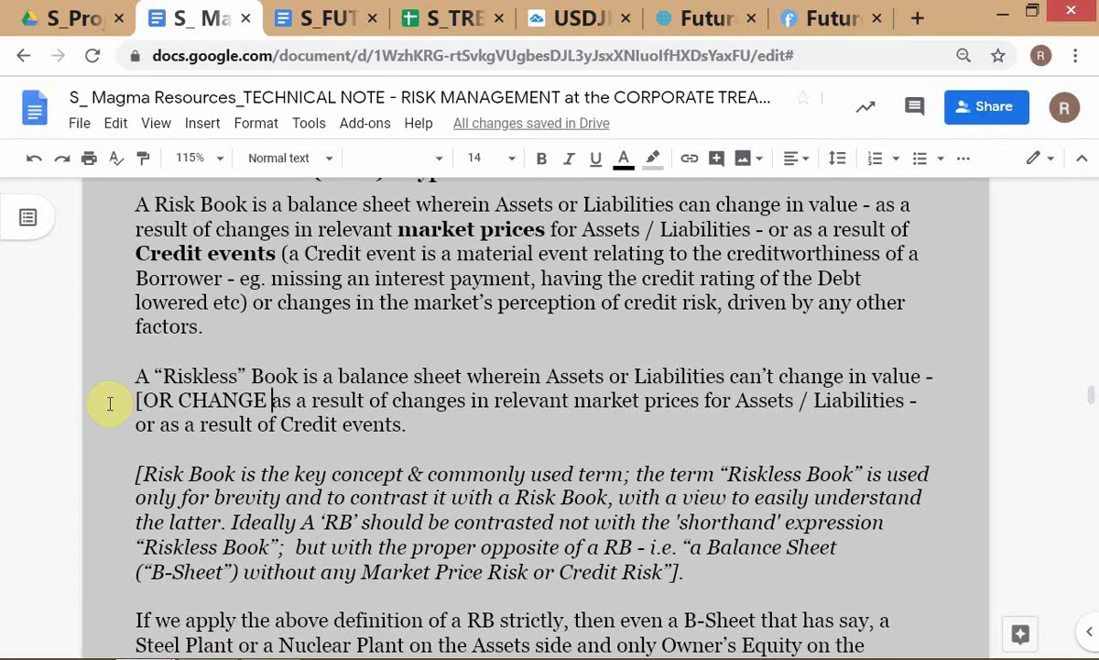
text(VERY )
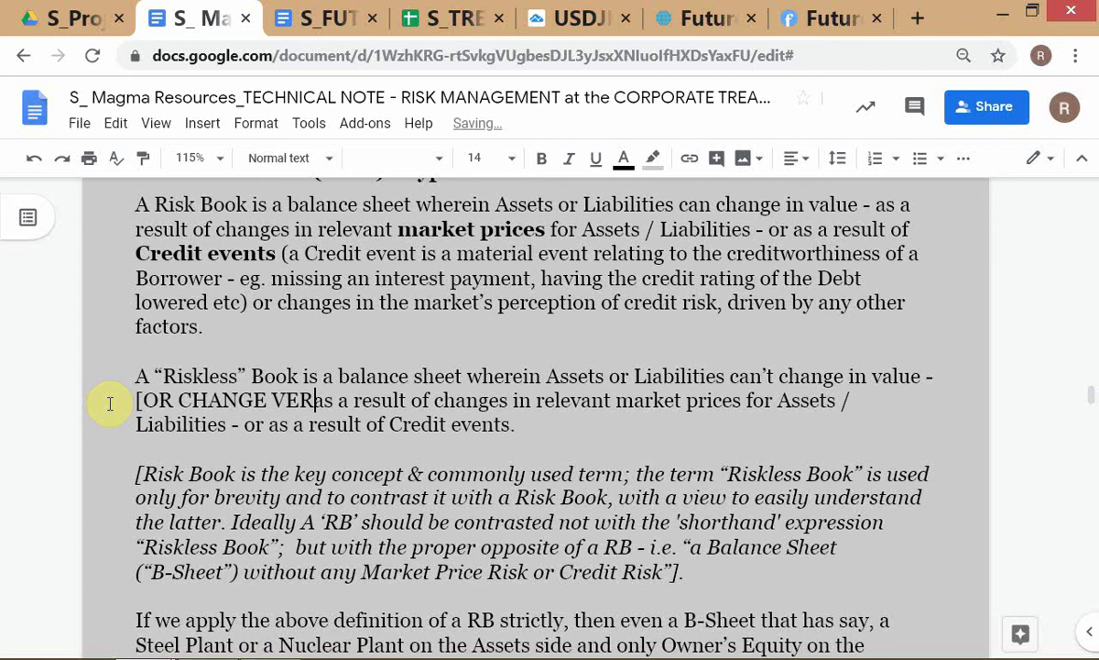
text(SLOWLY)
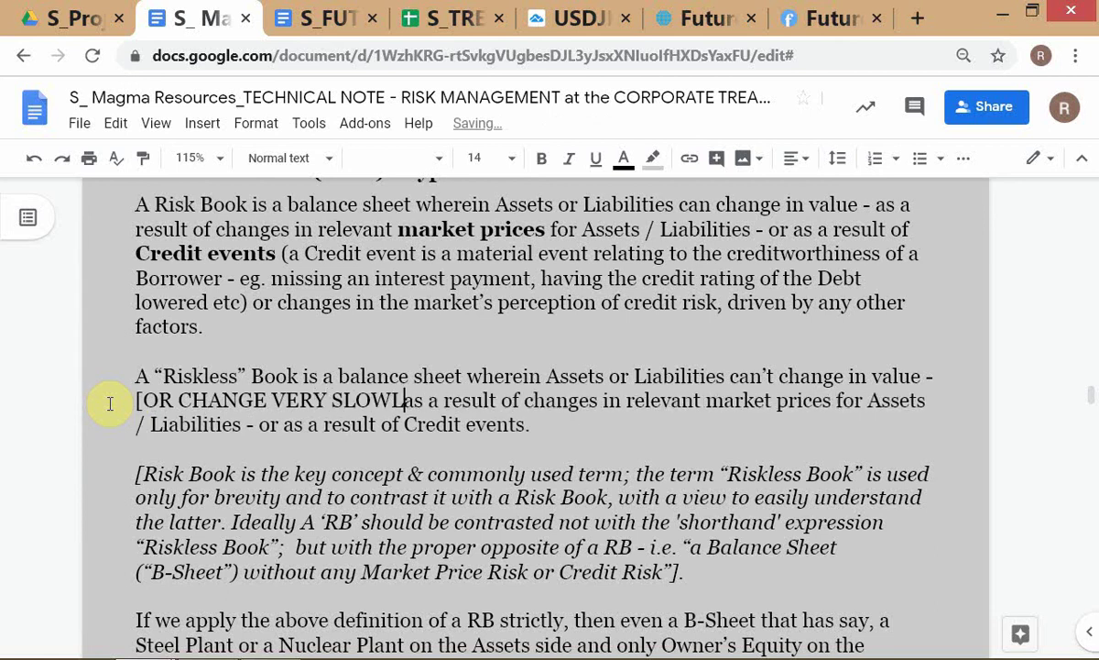
text(])
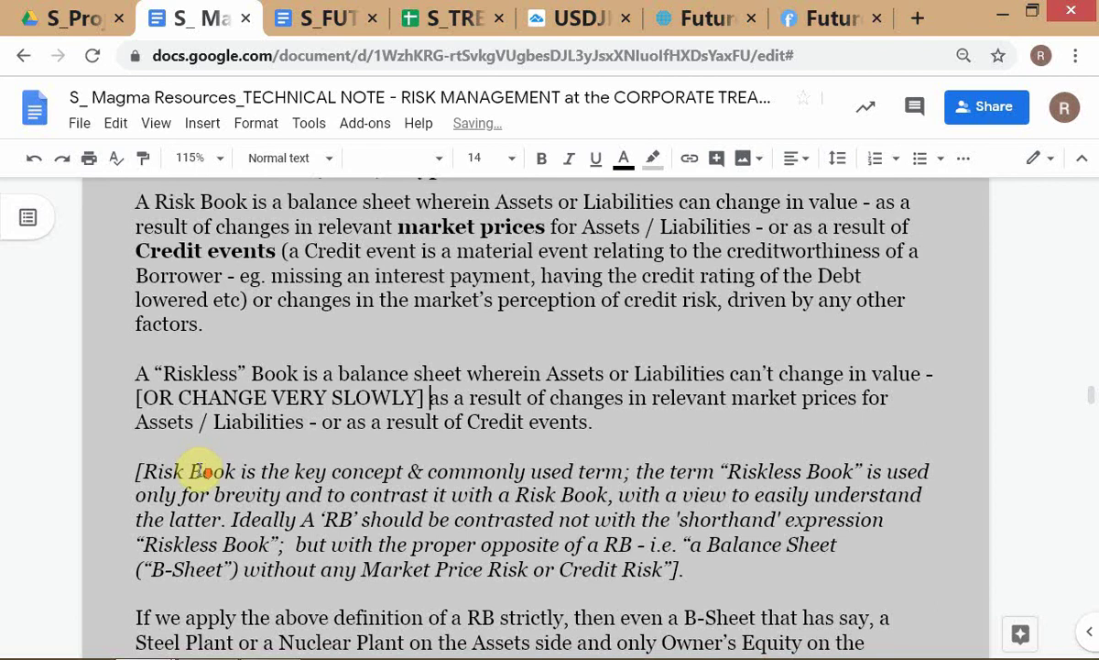
Read the technical note's paragraphs on applying the Risk Book term in practice, Market and Credit Risk, and Marking to Market.
scroll(198, 471, down, 5)
scroll(198, 458, down, 2)
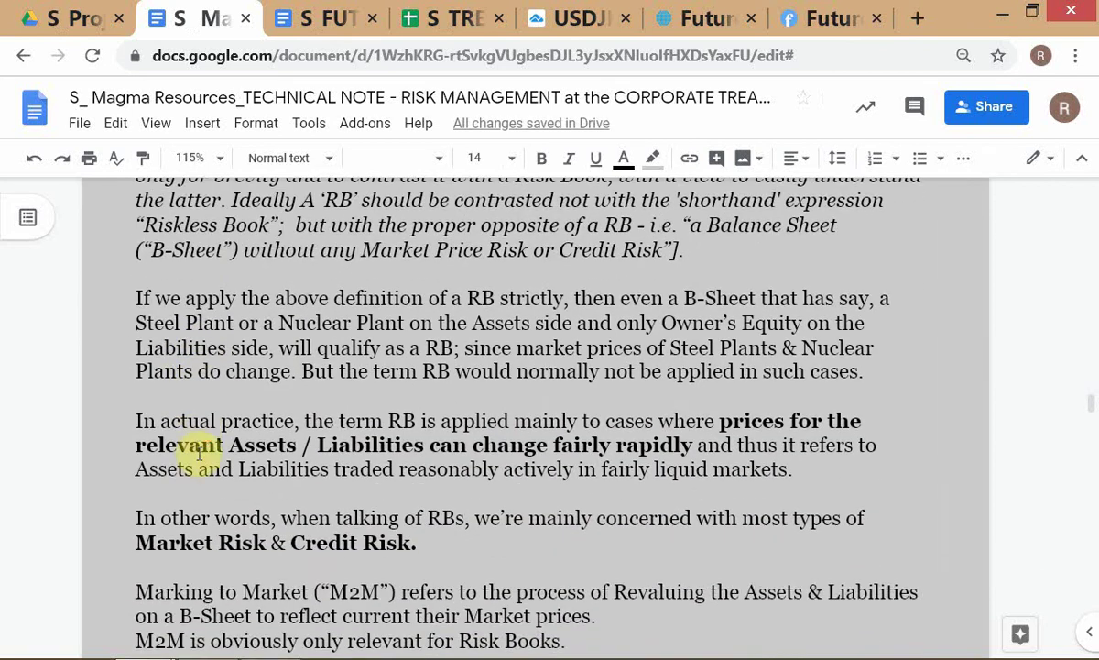
scroll(196, 453, down, 2)
scroll(174, 339, up, 2)
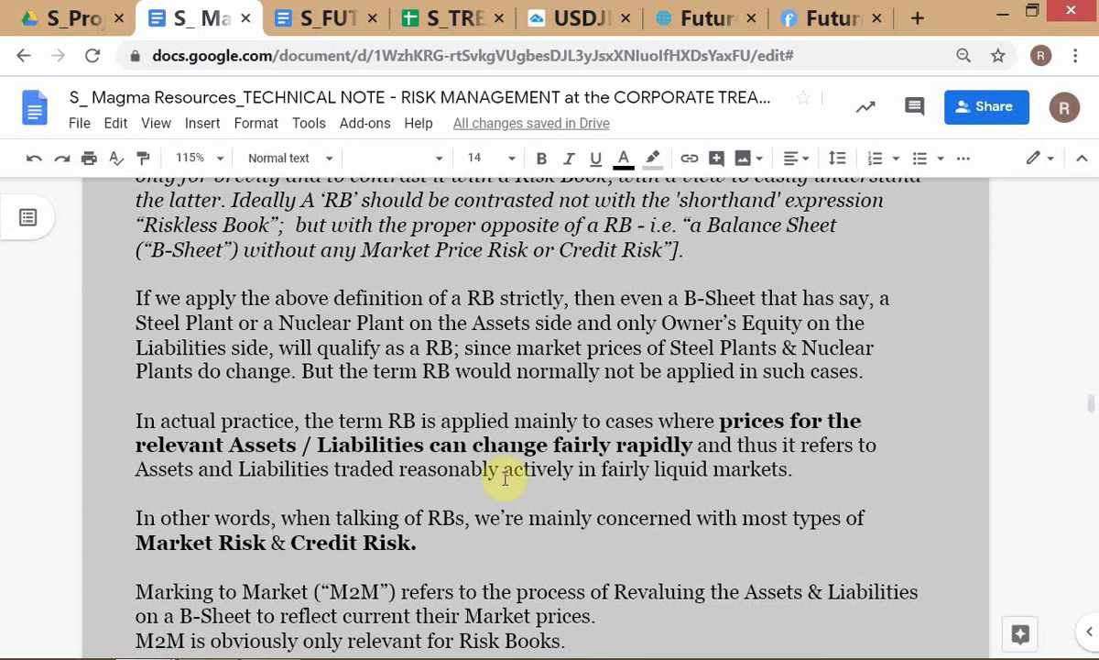
scroll(564, 510, down, 2)
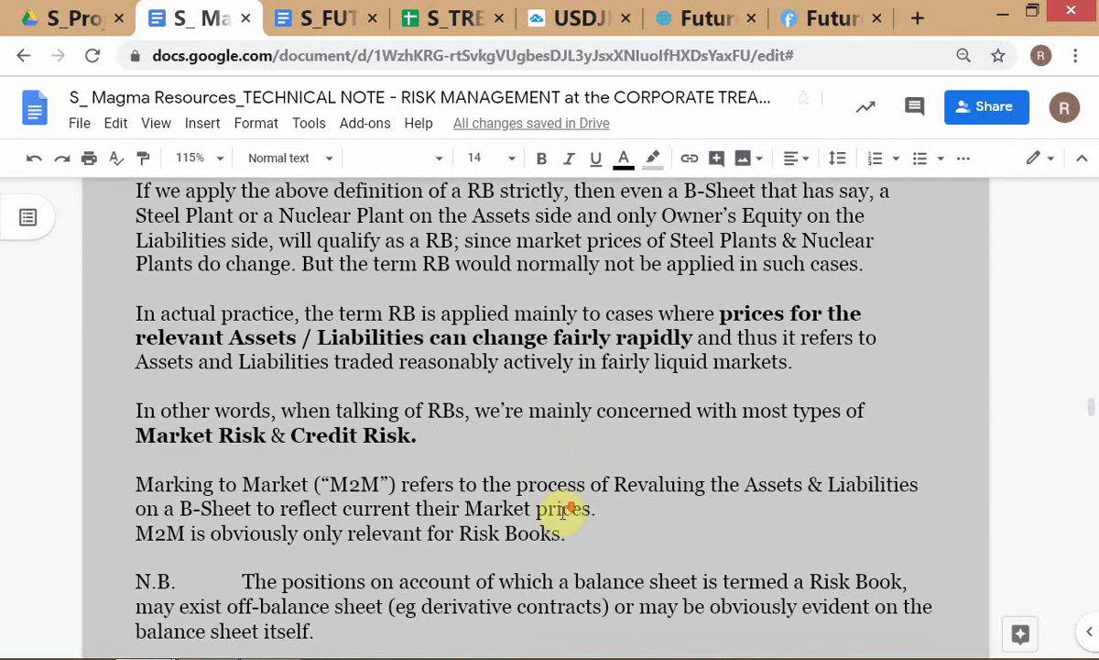
scroll(564, 510, down, 2)
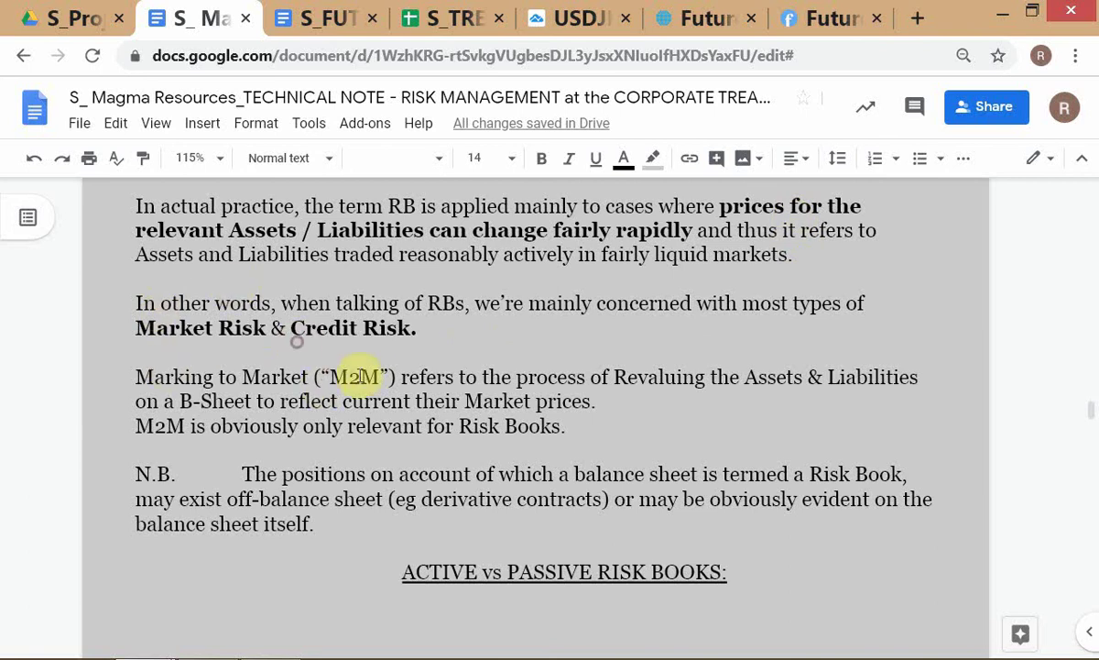
Return to the MAGMA_Balance Sheet_Start sheet to relate the Risk Book definition to Magma's assets and loans.
key(alt+Tab)
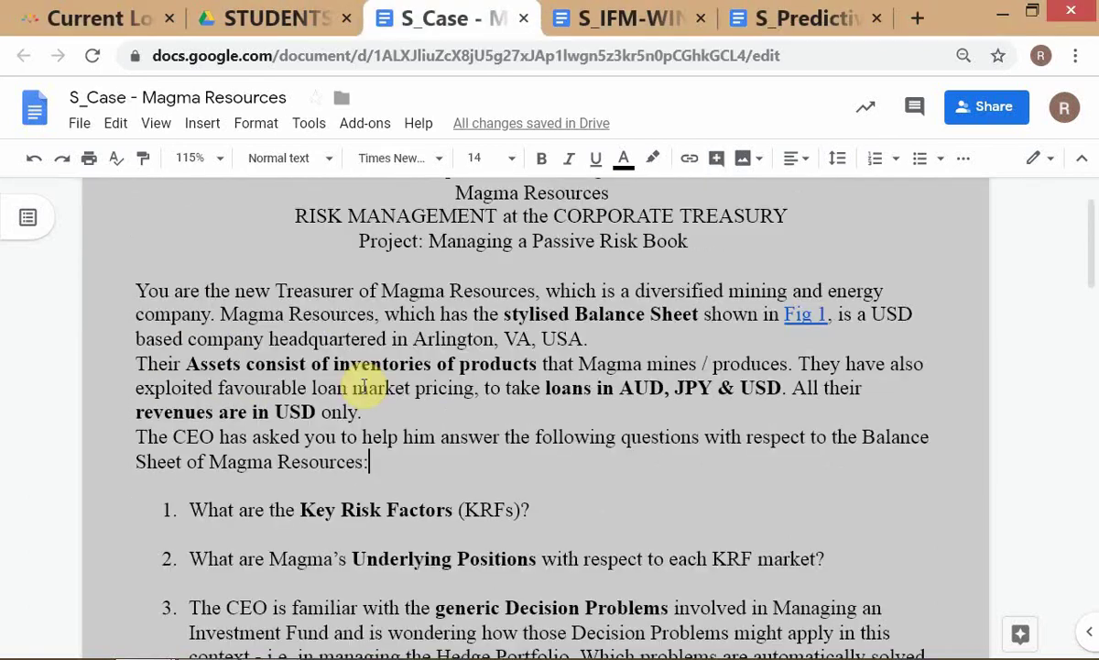
key(alt+Tab)
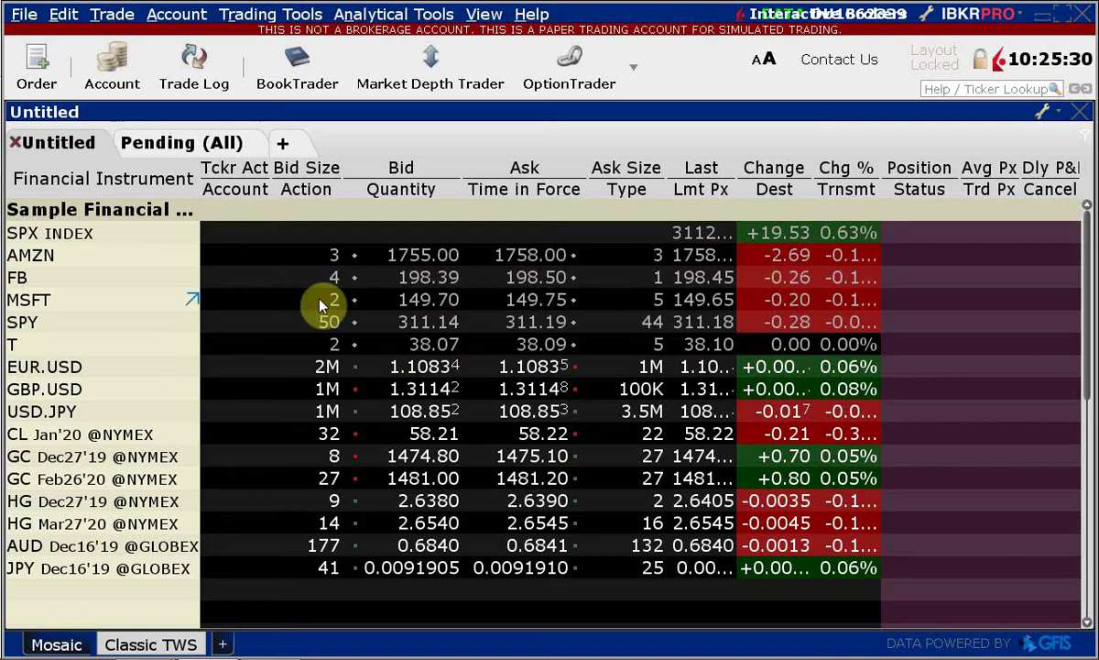
key(alt+Tab)
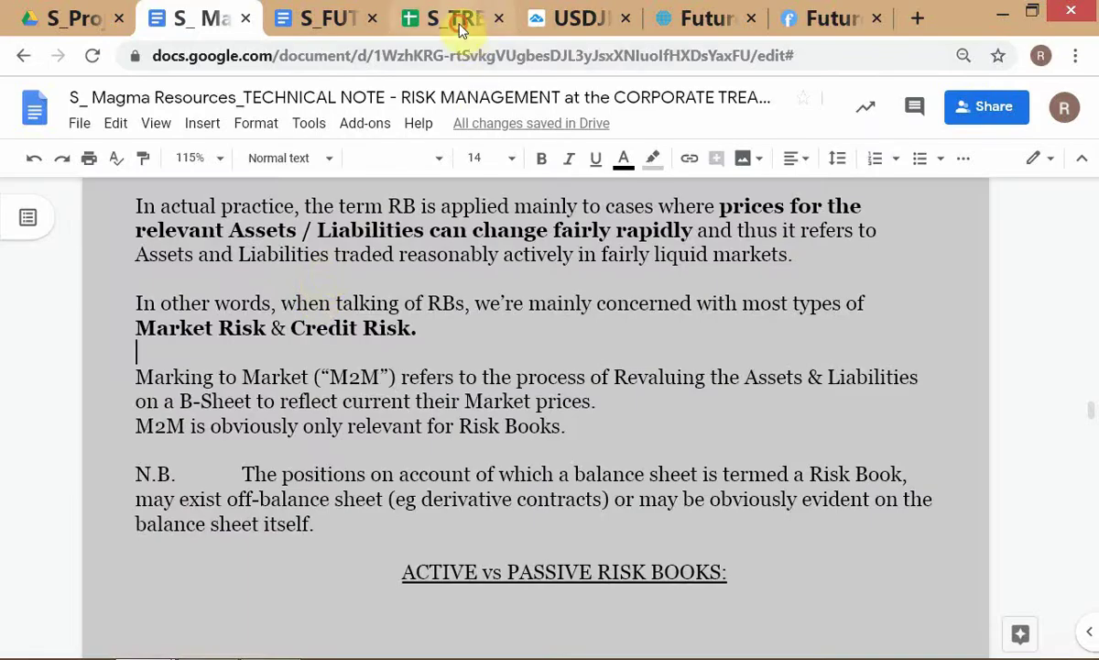
click(458, 18)
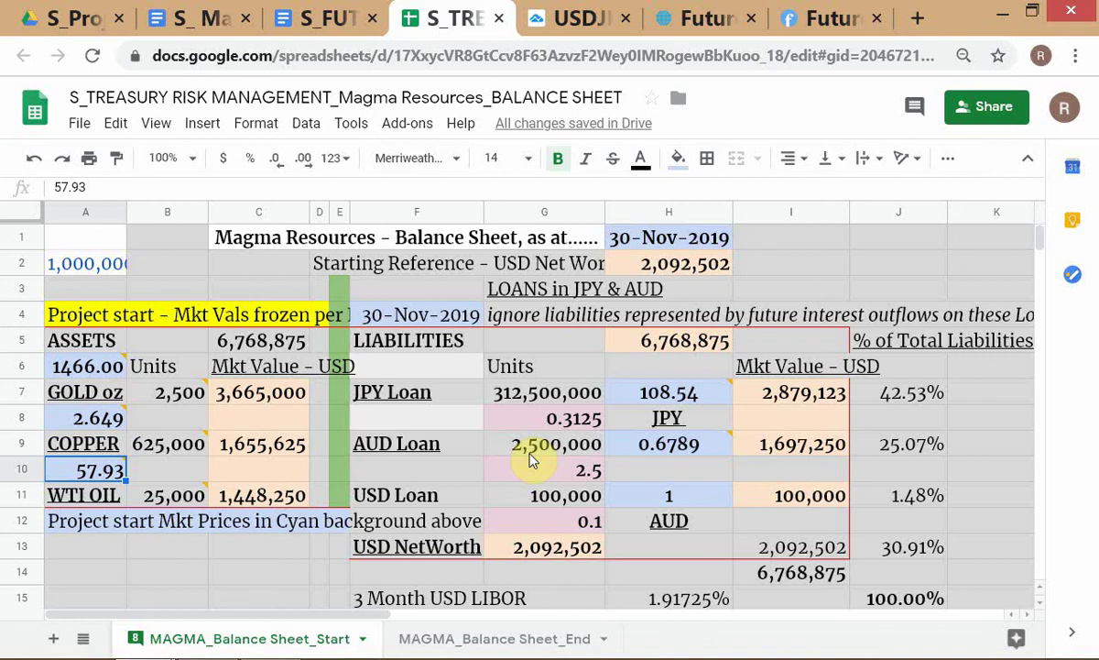
key(alt+Tab)
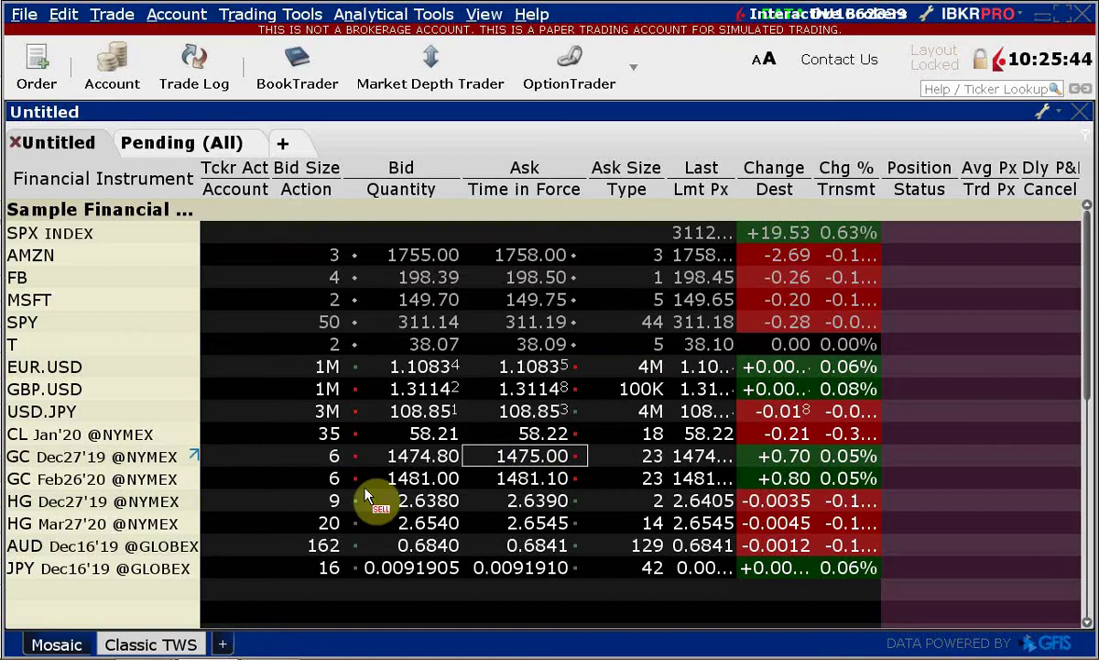
key(alt+Tab)
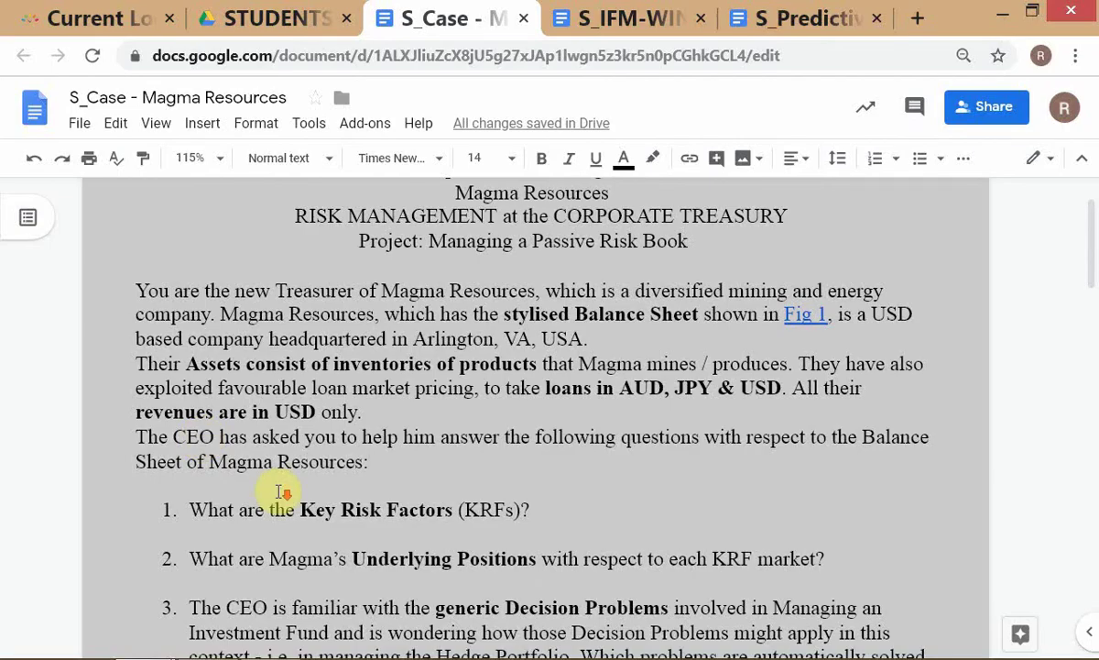
scroll(282, 491, down, 3)
key(alt+Tab)
key(alt+Tab)
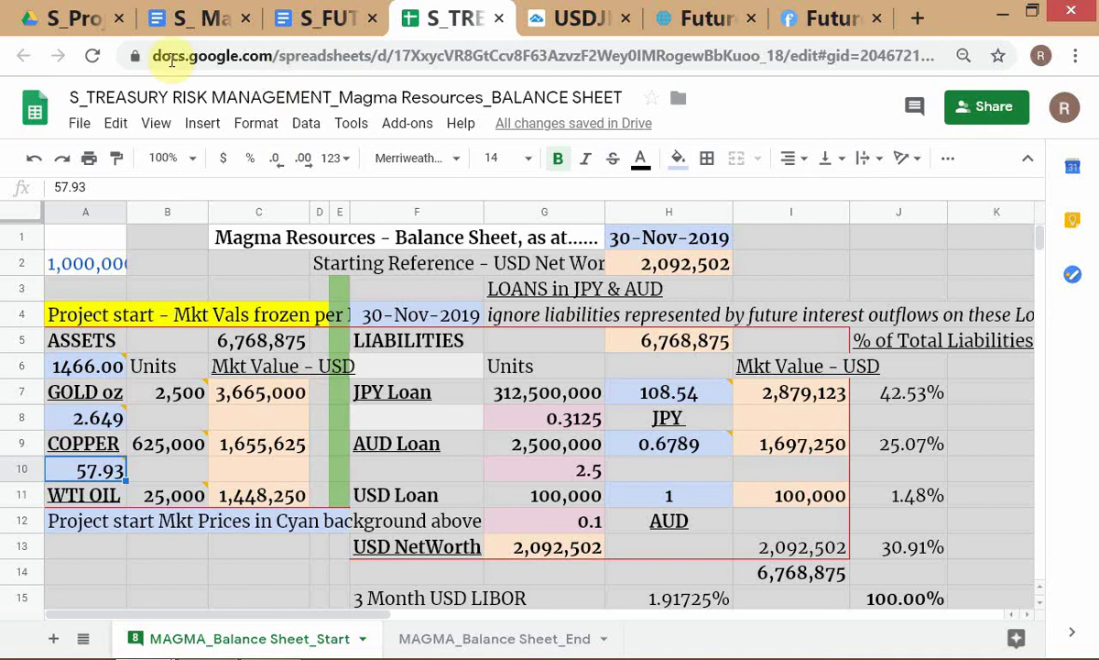
Move the technical note's browser tab beside the balance sheet's tab and read the note's Passive Risk Books section.
drag(229, 29, 351, 25)
scroll(385, 444, down, 6)
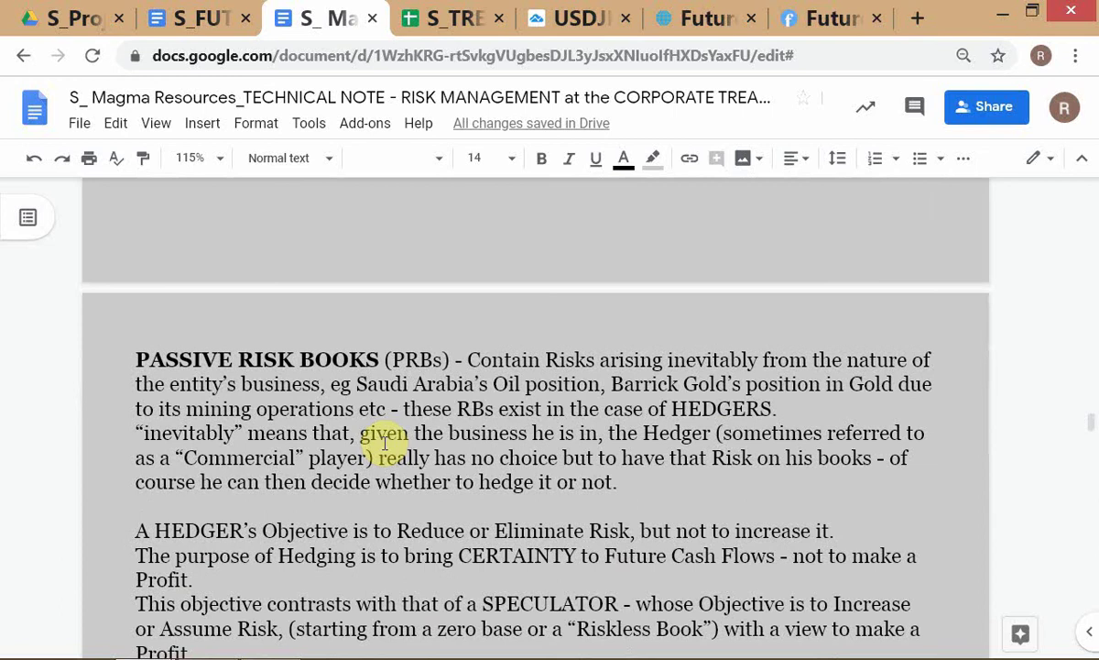
scroll(384, 444, down, 1)
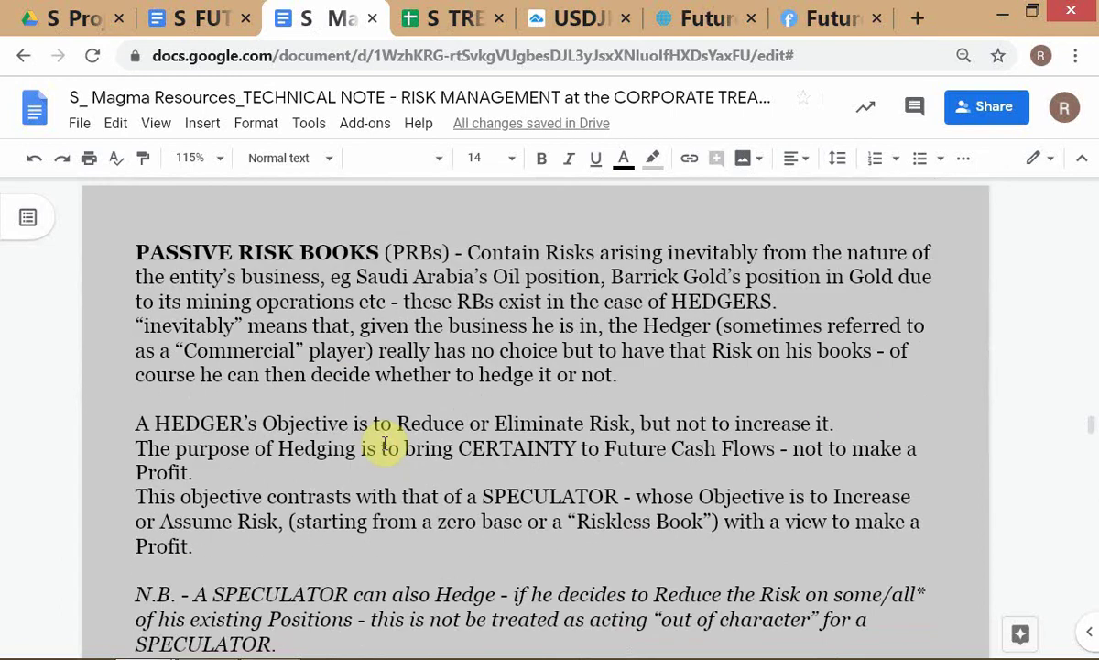
Compare the live market quotes in Trader Workstation with the assets and loans on Magma's starting balance sheet.
key(alt+Tab)
key(alt+Tab)
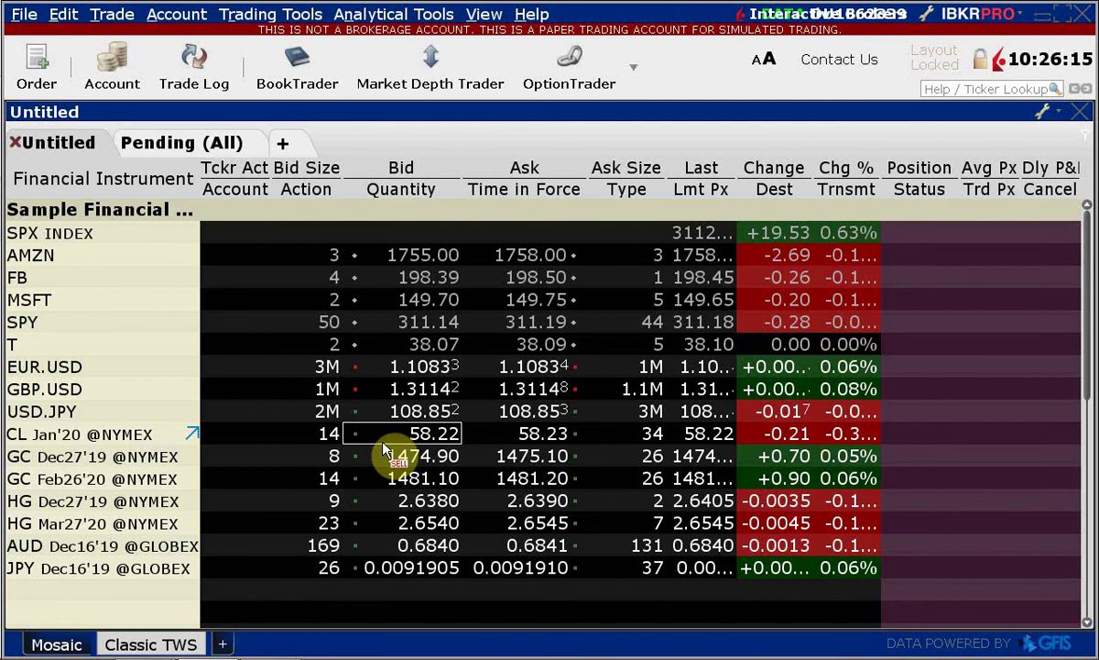
key(alt+Tab)
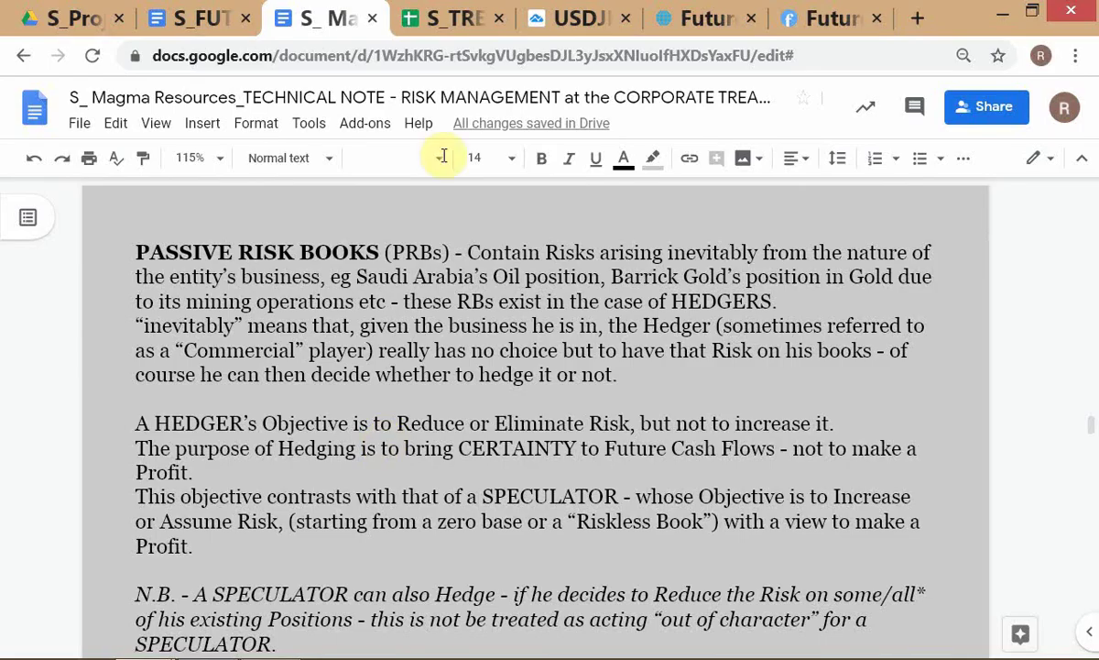
click(448, 32)
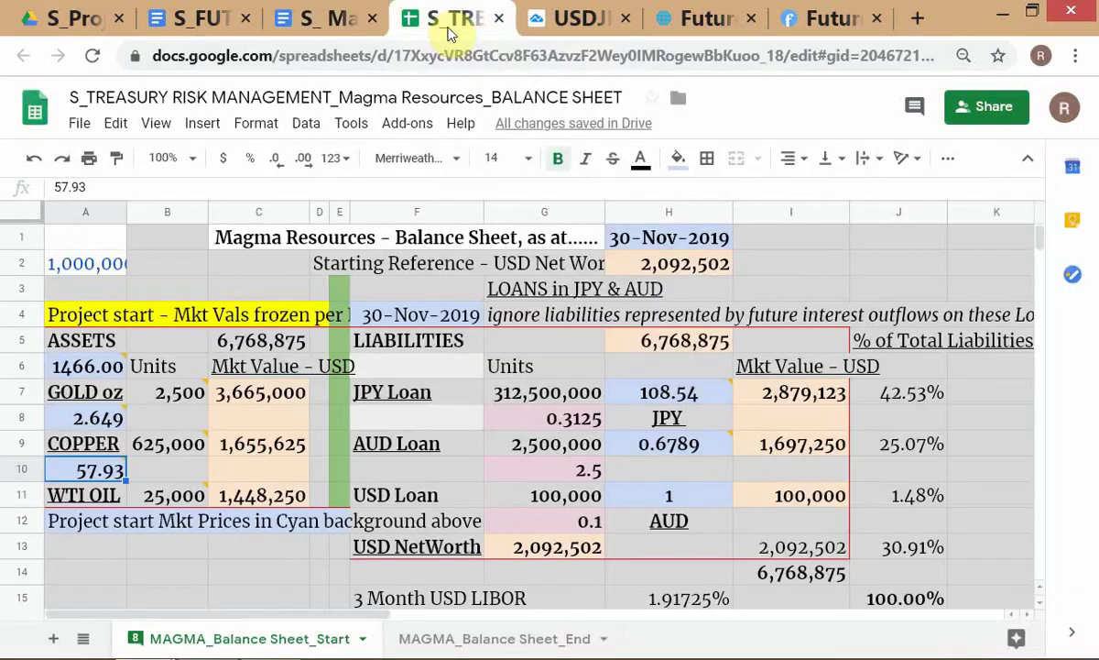
click(302, 581)
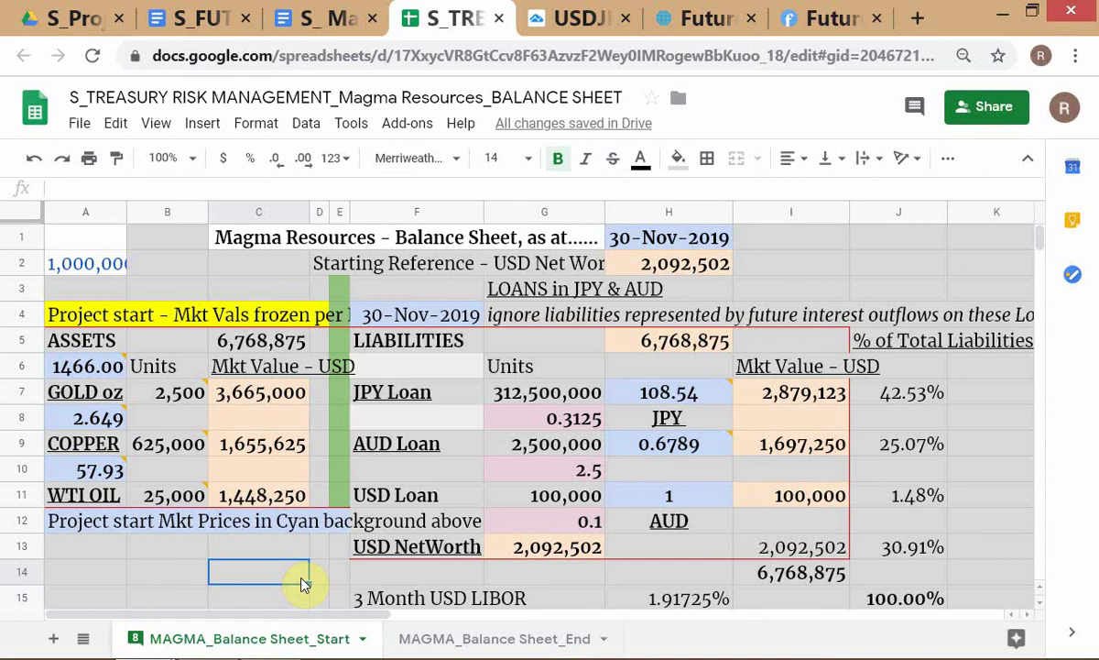
key(alt+Tab)
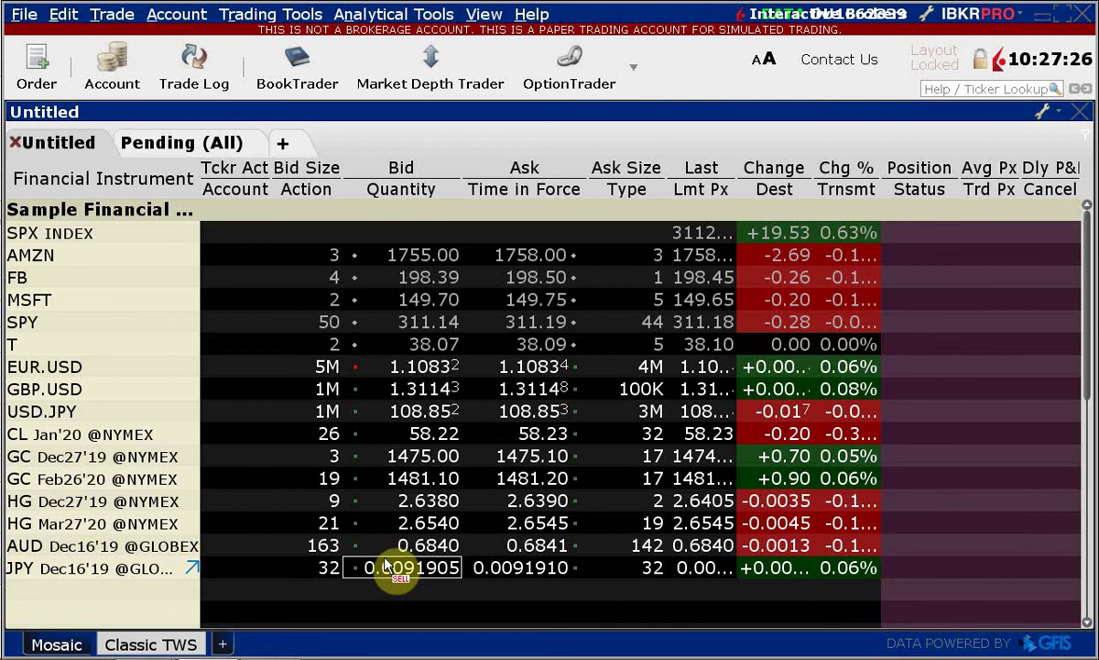
key(alt+Tab)
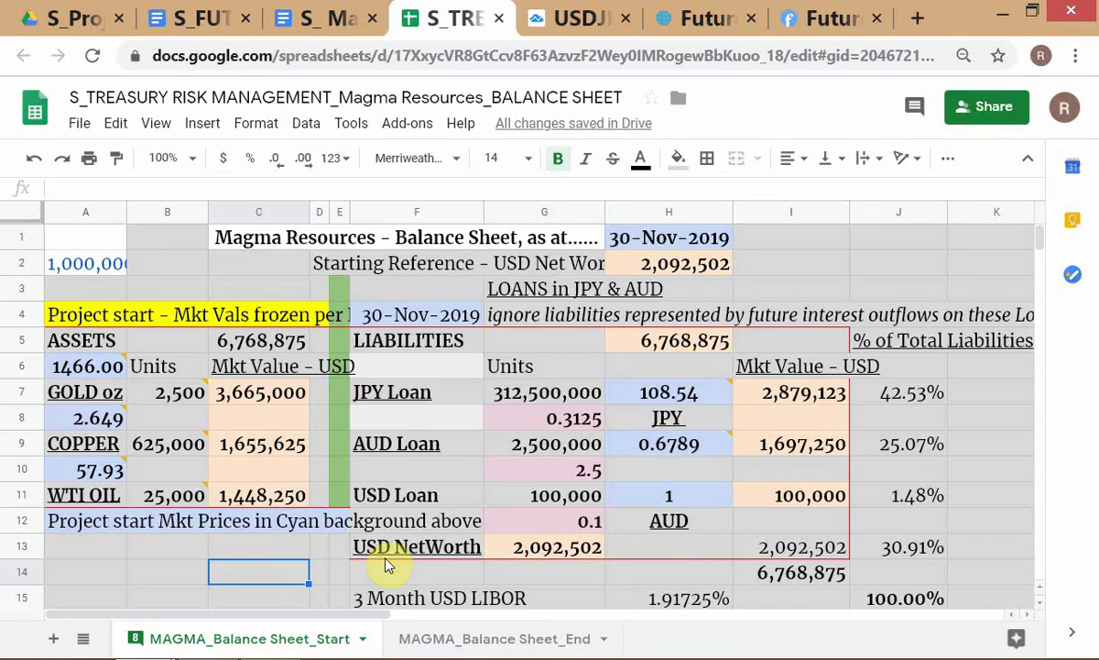
click(190, 572)
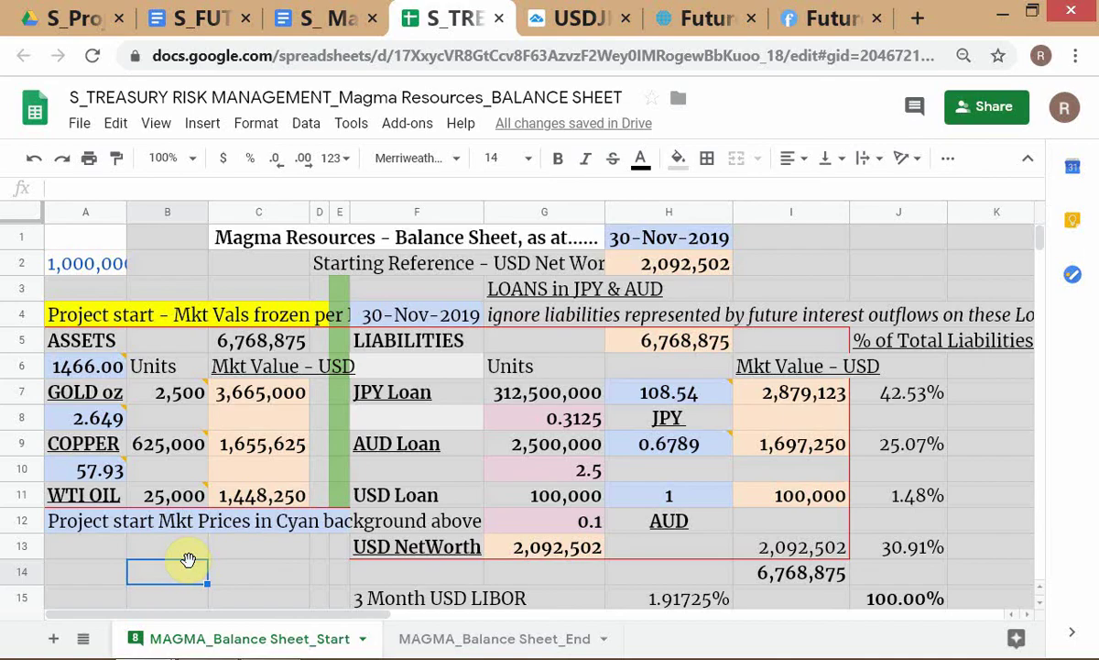
key(alt+Tab)
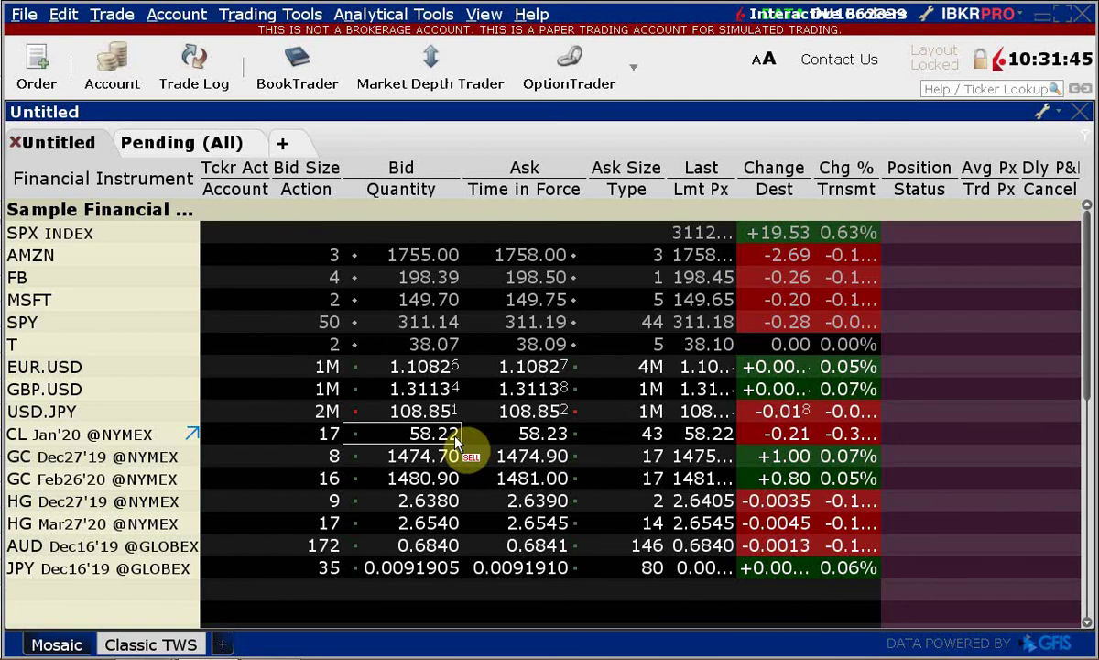
key(alt+Tab)
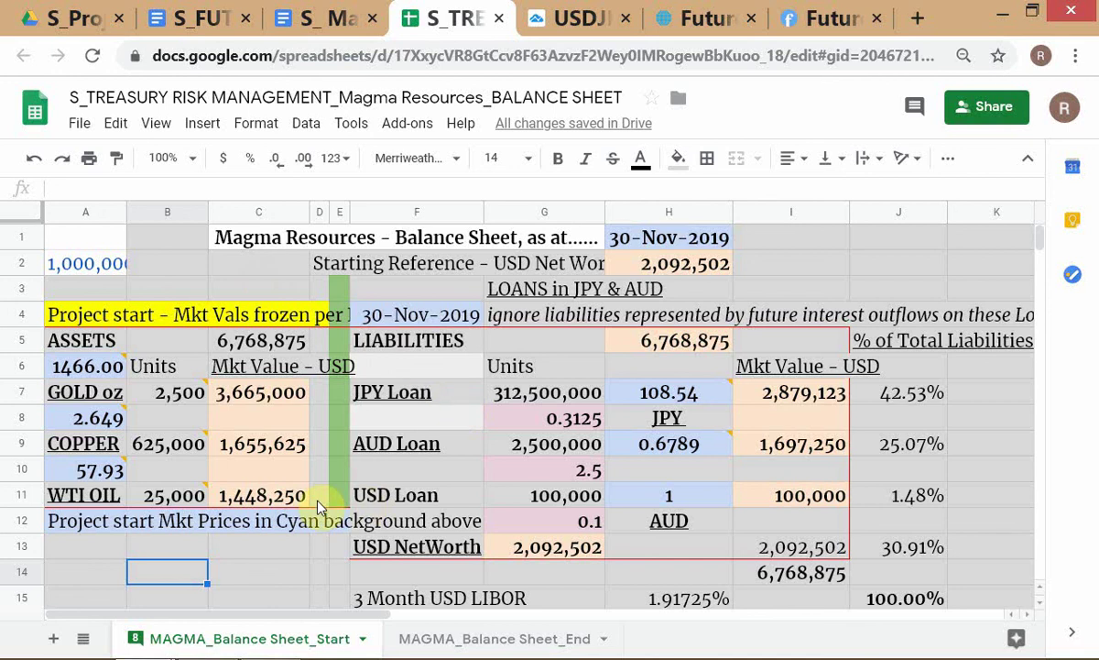
click(257, 553)
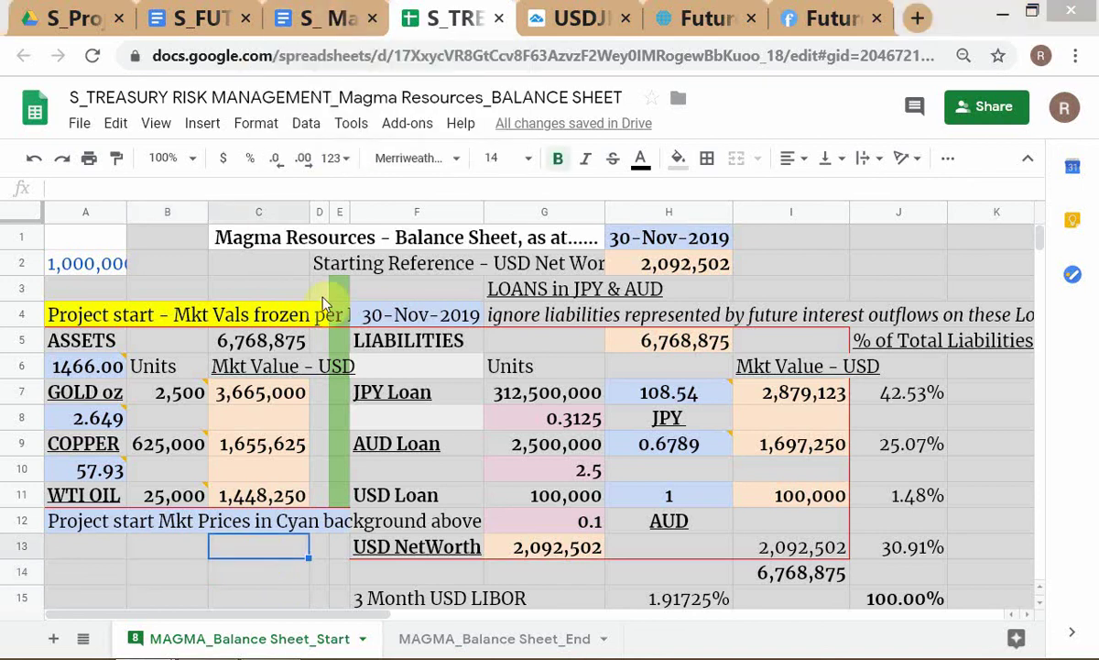
Switch to the Magma Resources case document and read its questions on Key Risk Factors and Underlying Positions.
key(alt+Tab)
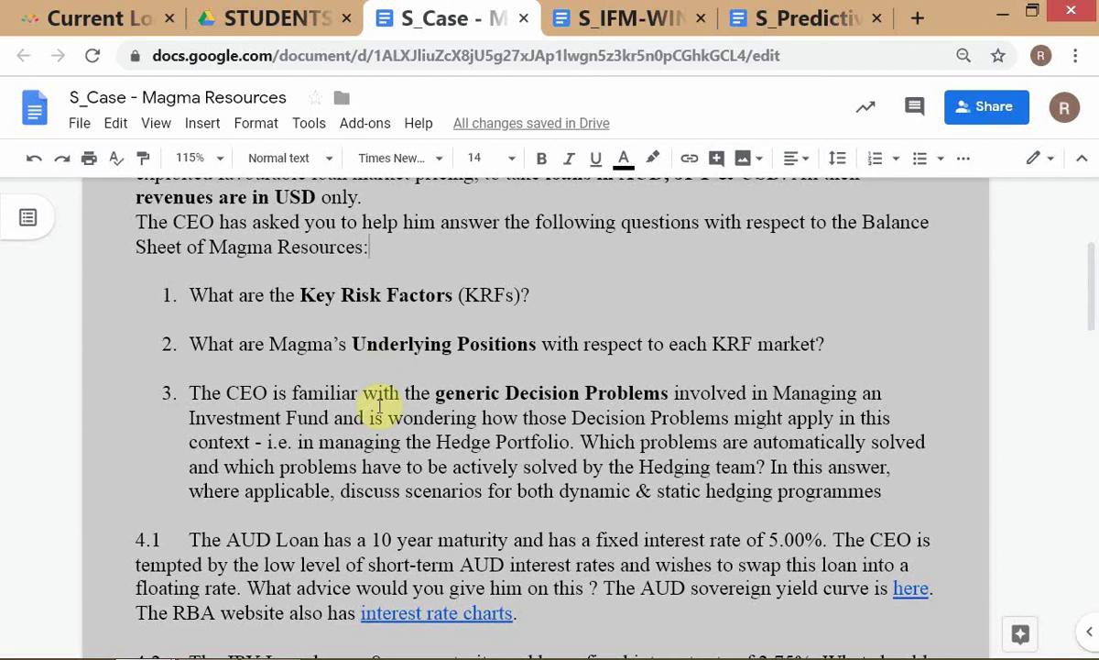
scroll(377, 403, up, 2)
scroll(379, 405, down, 2)
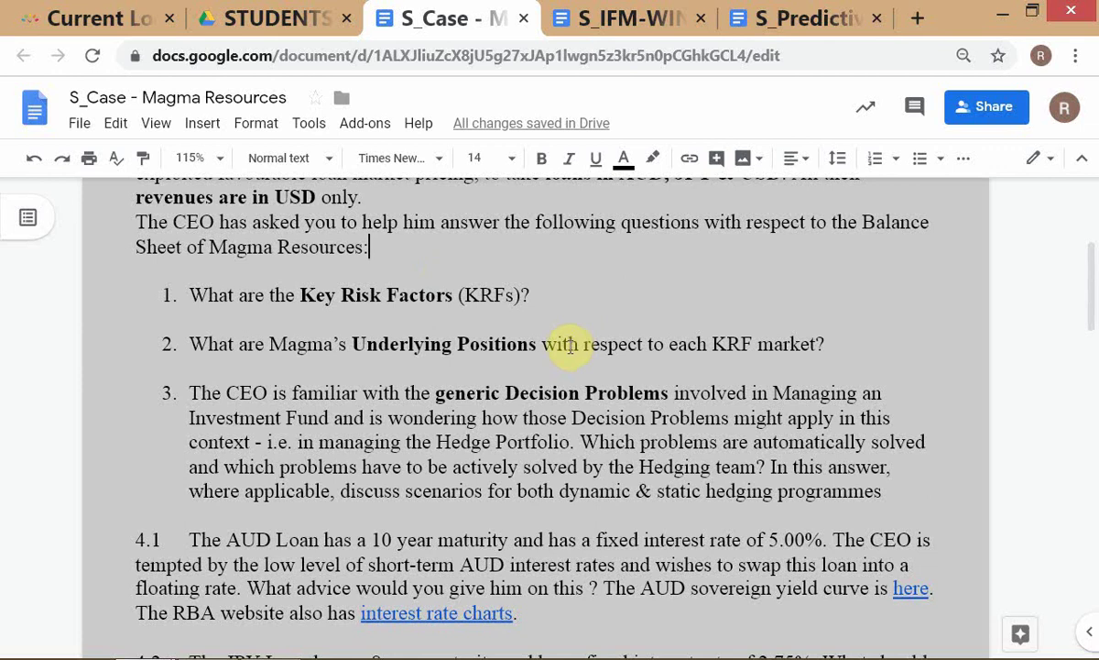
Read section 8, Key Risk Factors, in the technical note and relate it to the case document's questions 1 and 2.
key(alt+Tab)
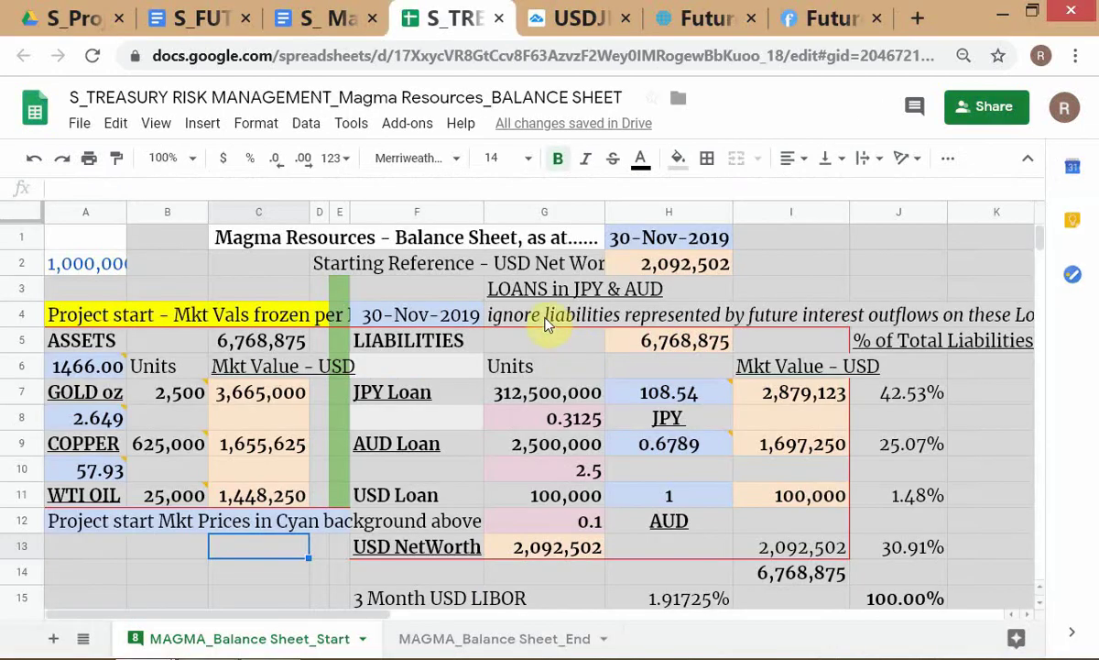
key(alt+Tab)
key(alt+Tab)
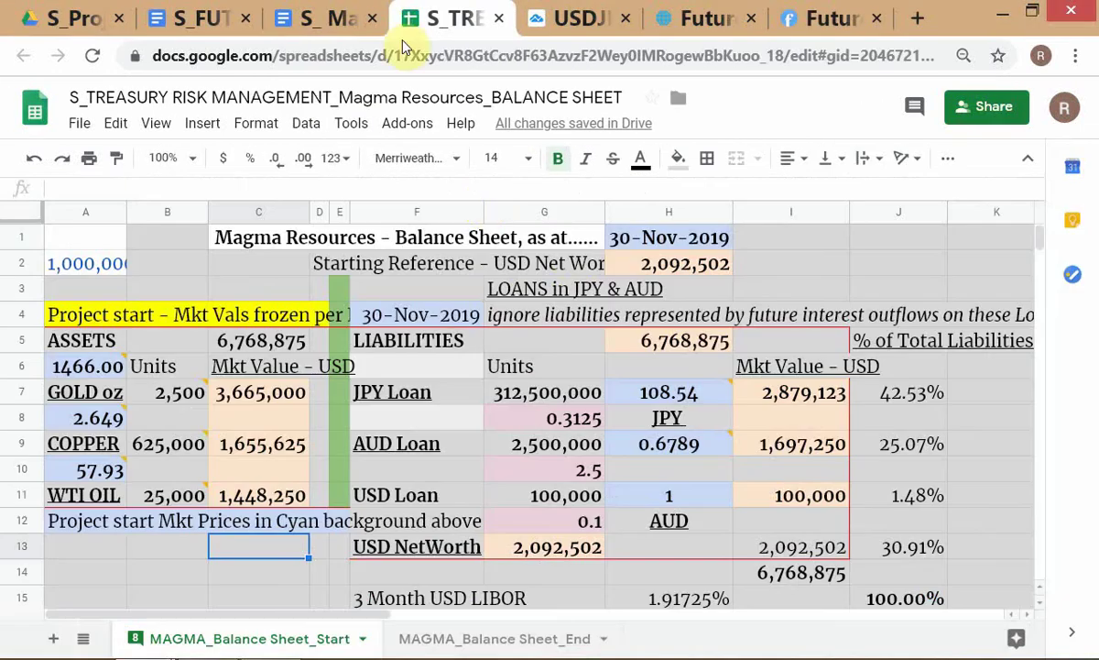
click(321, 18)
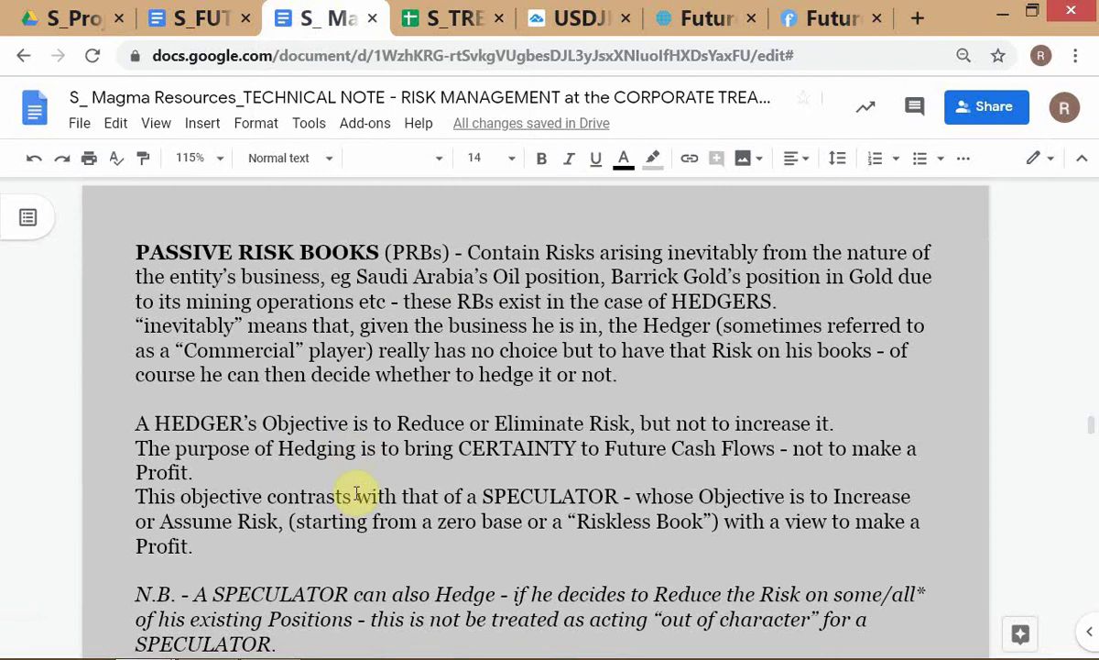
scroll(356, 495, down, 4)
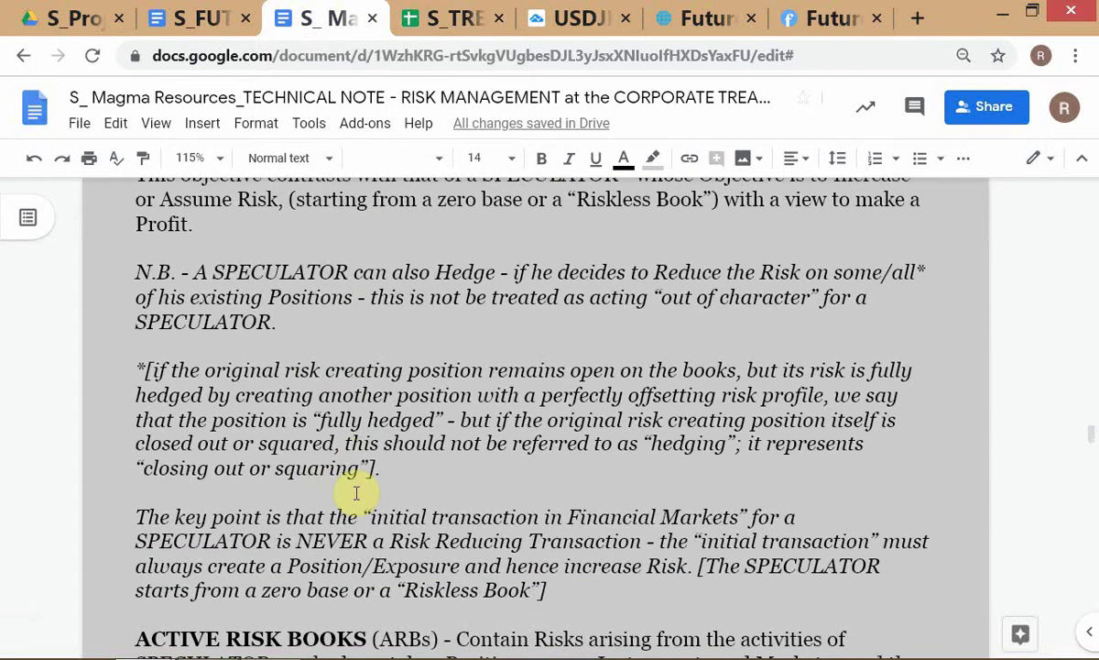
key(Page_Down)
key(Page_Down)
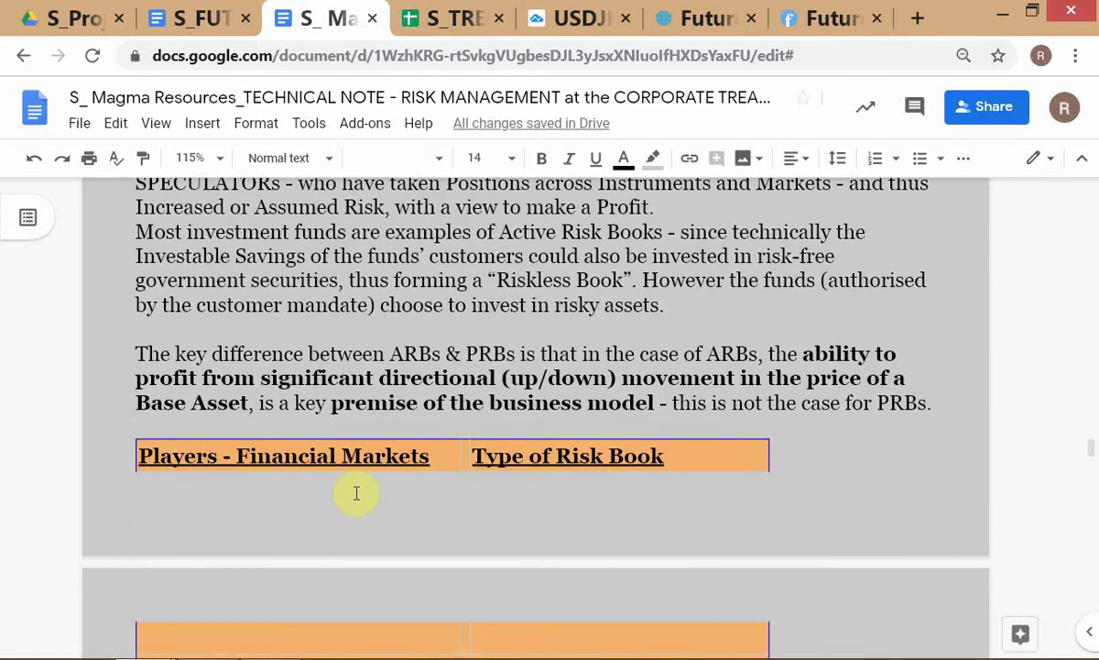
key(Page_Down)
key(Page_Down)
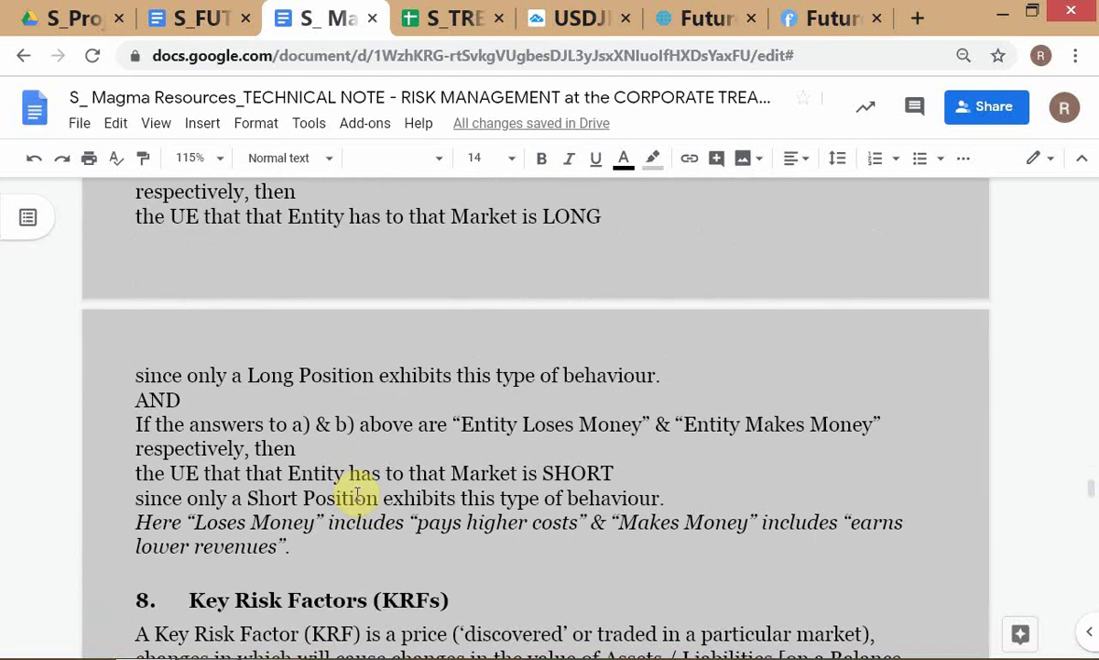
scroll(358, 495, down, 4)
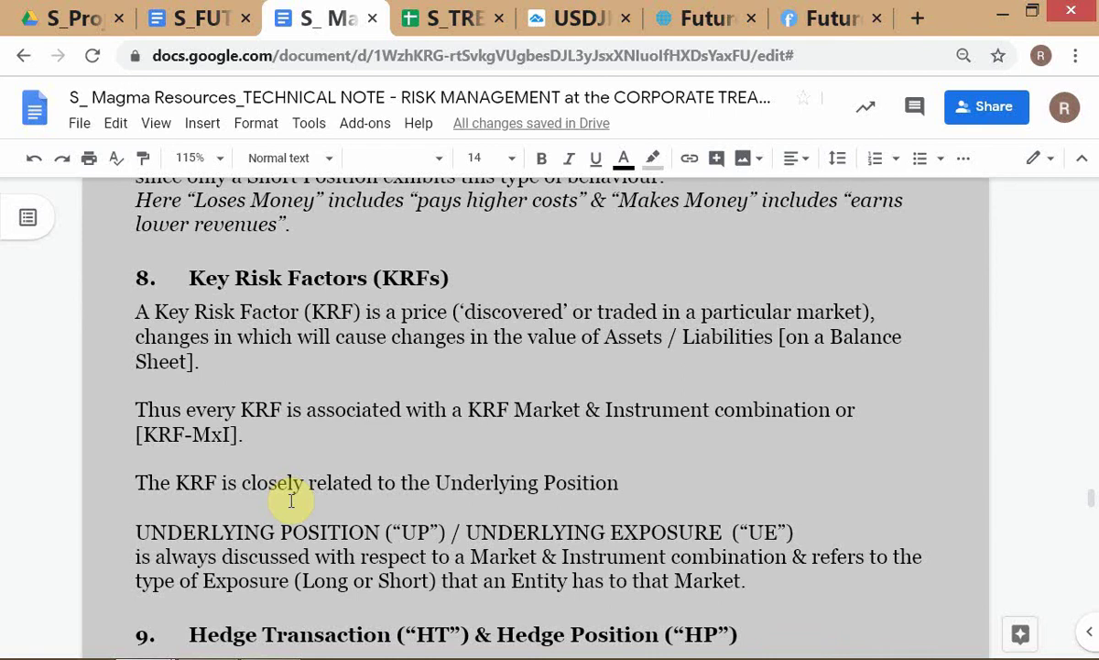
scroll(292, 500, down, 1)
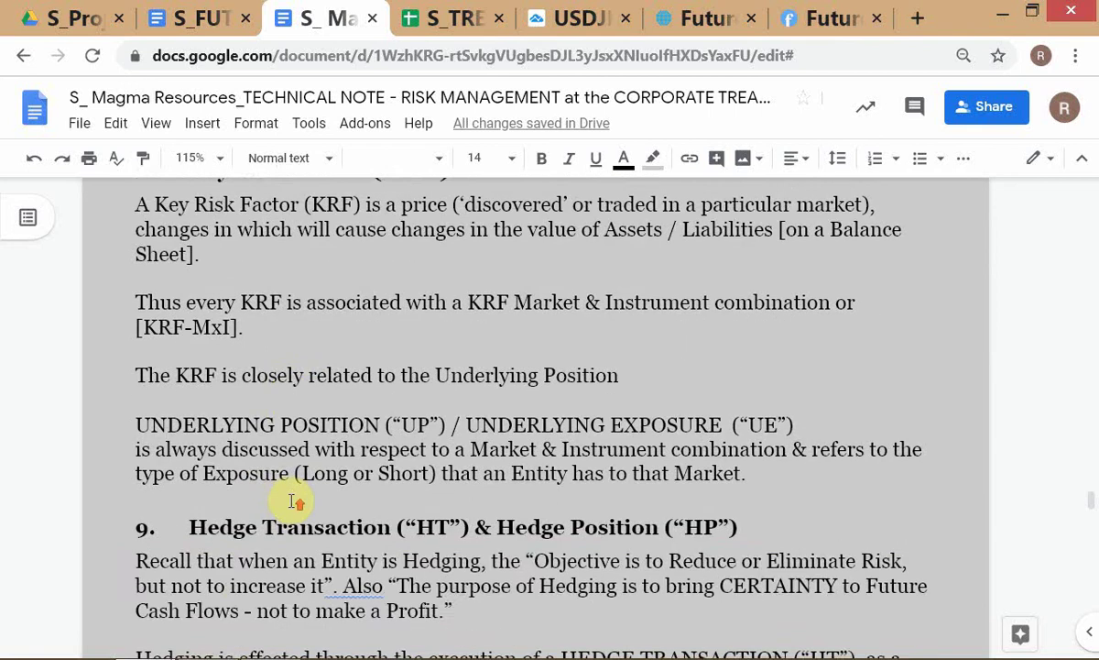
scroll(291, 499, up, 1)
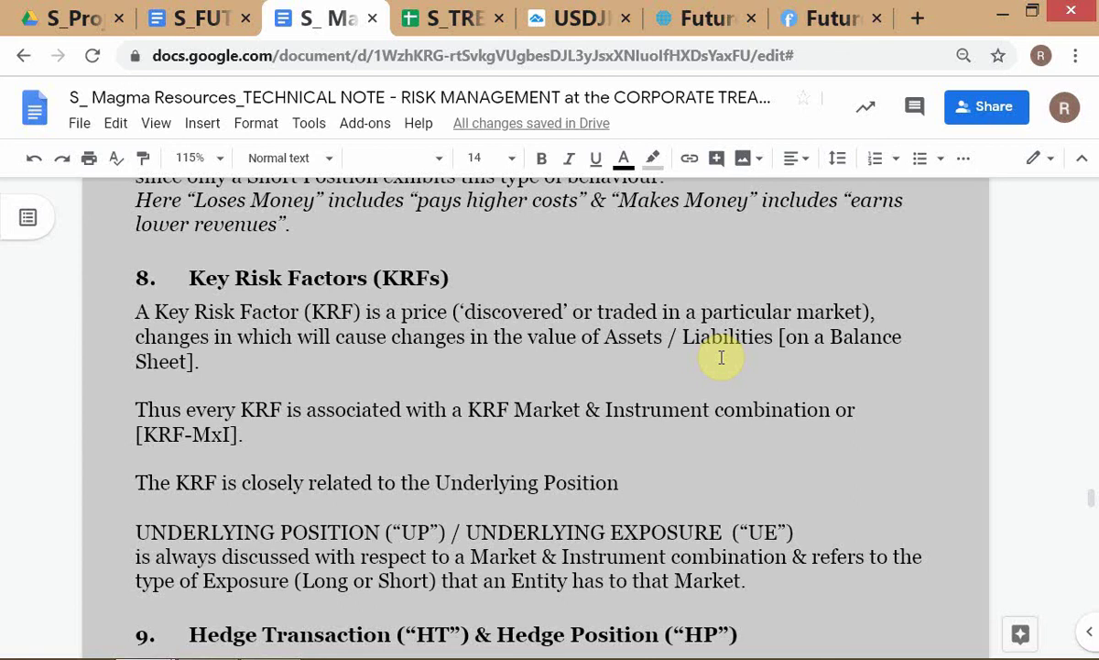
key(alt+Tab)
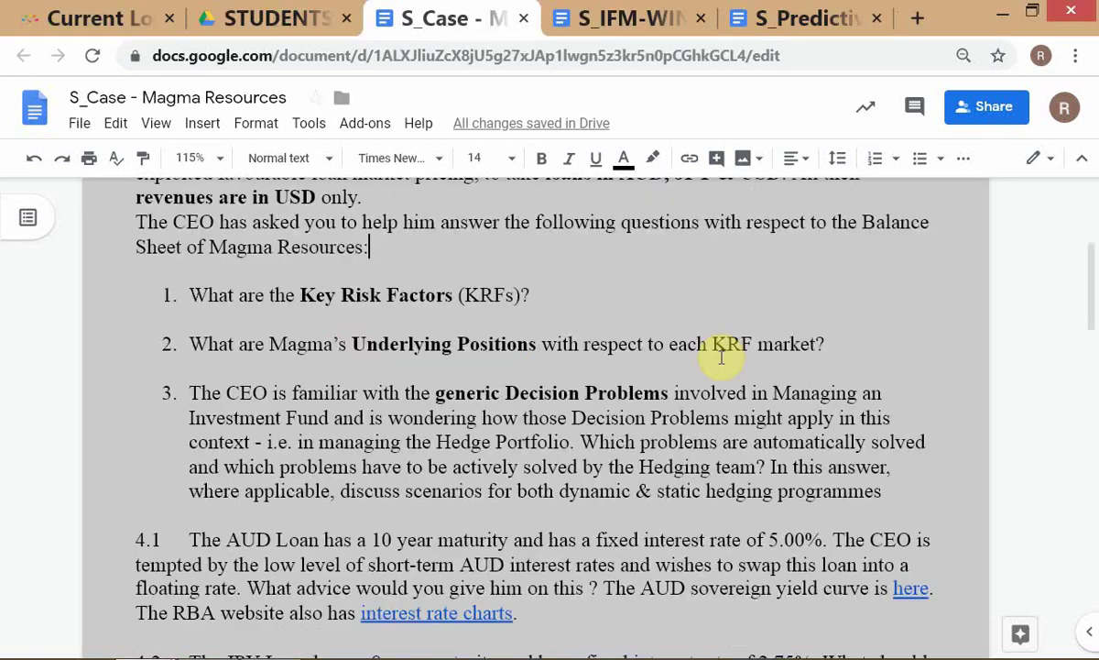
Switch to the technical note's browser window and compare the starting balance sheet with the USDJPY chart on TradingView.
key(alt+Tab)
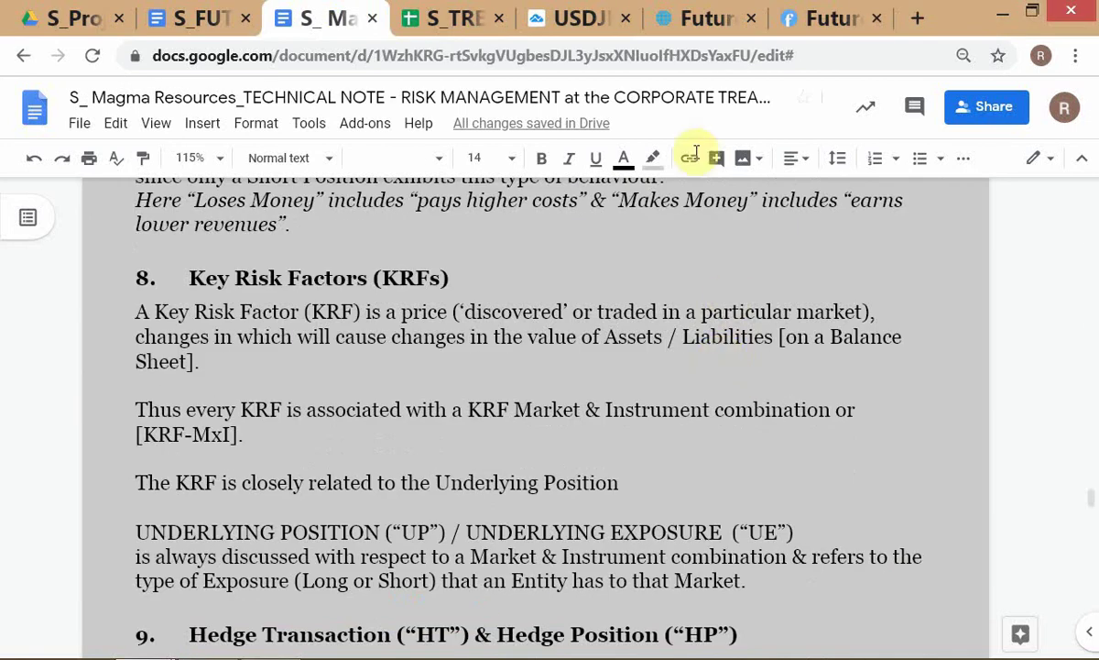
click(417, 19)
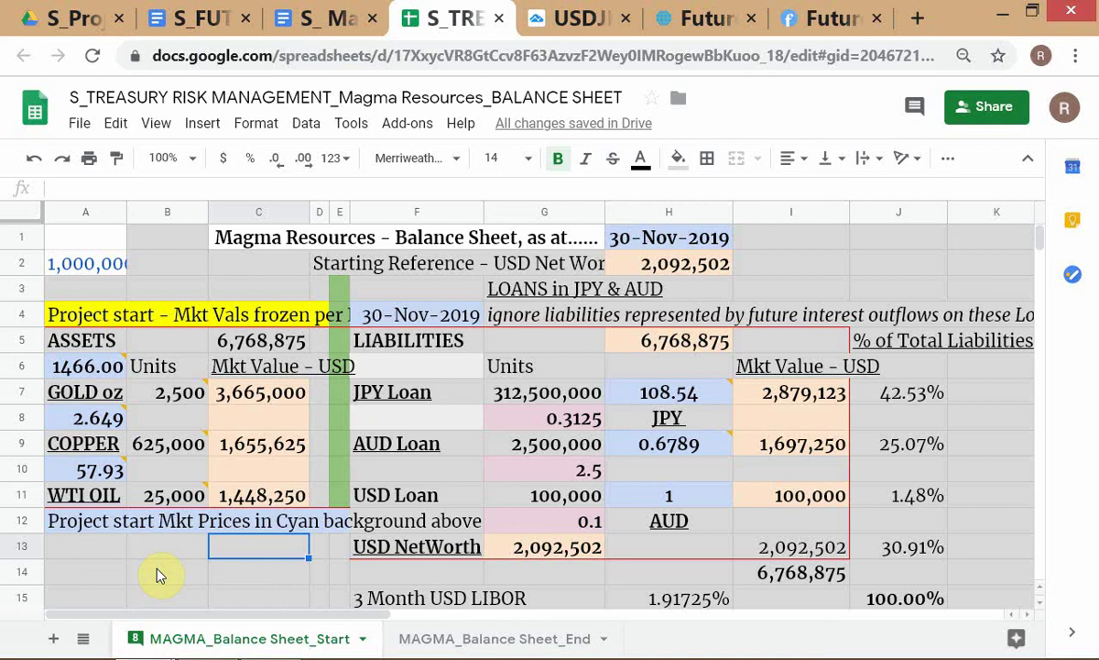
click(568, 29)
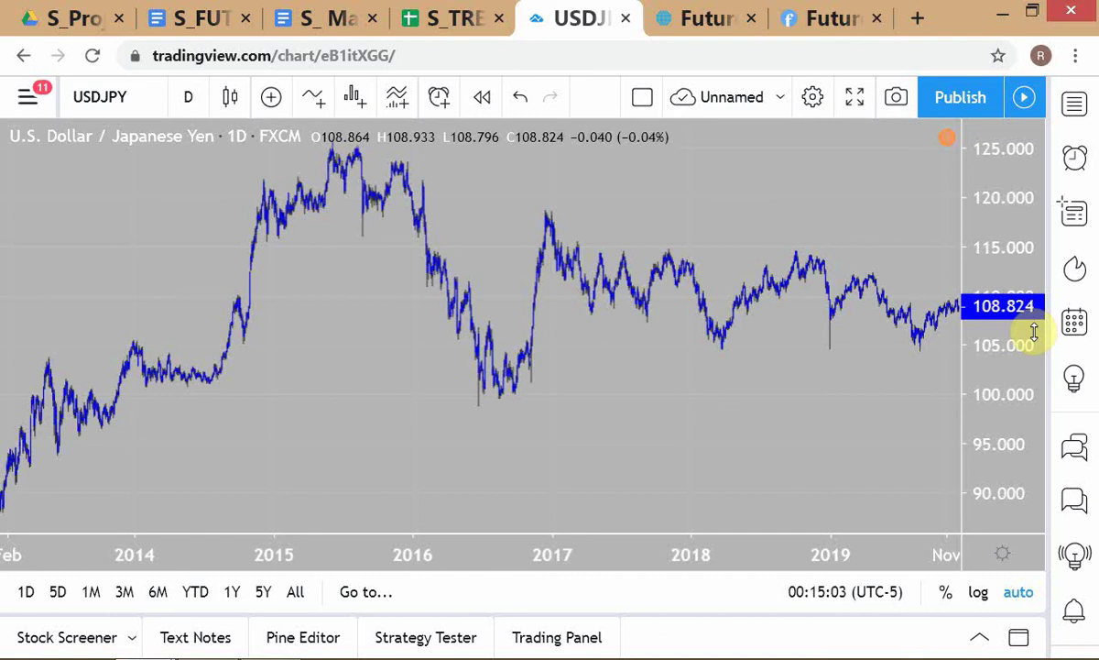
key(ctrl+shift+Tab)
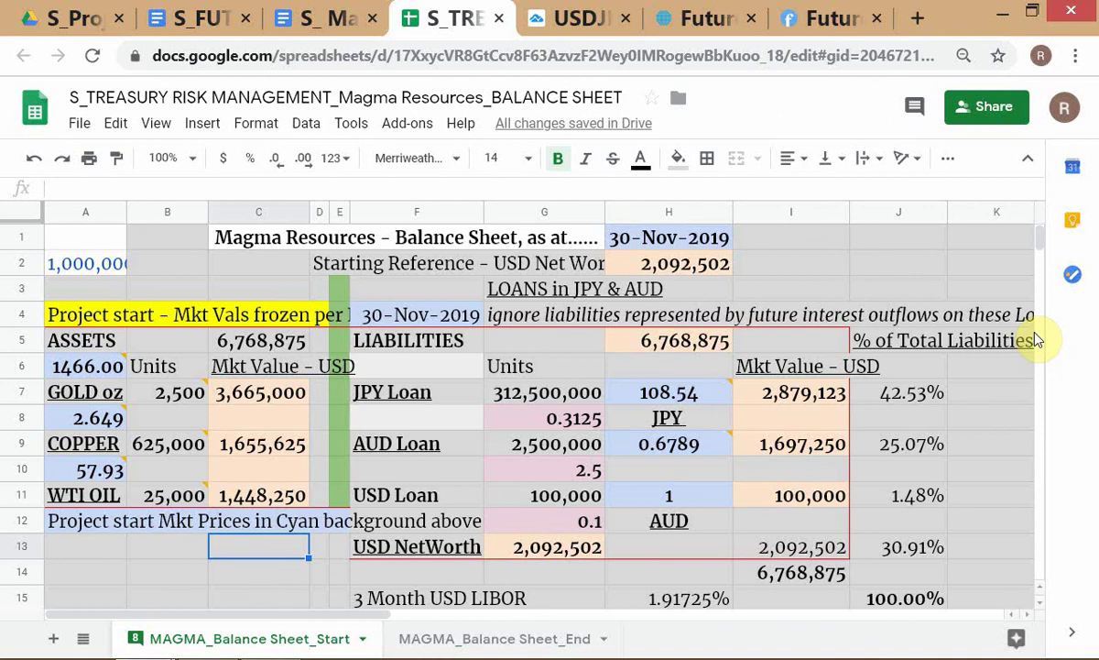
Switch to Trader Workstation and move the USD.JPY row below the JPY Dec16'19 futures row in the watchlist.
key(alt+Tab)
key(alt+Tab)
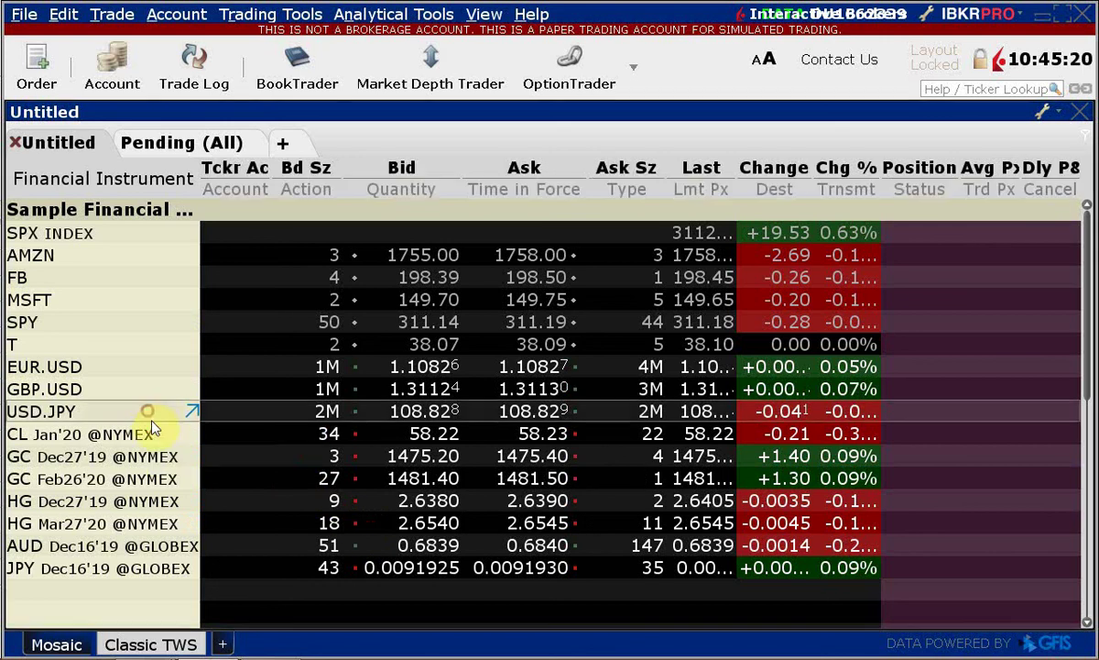
drag(183, 570, 220, 581)
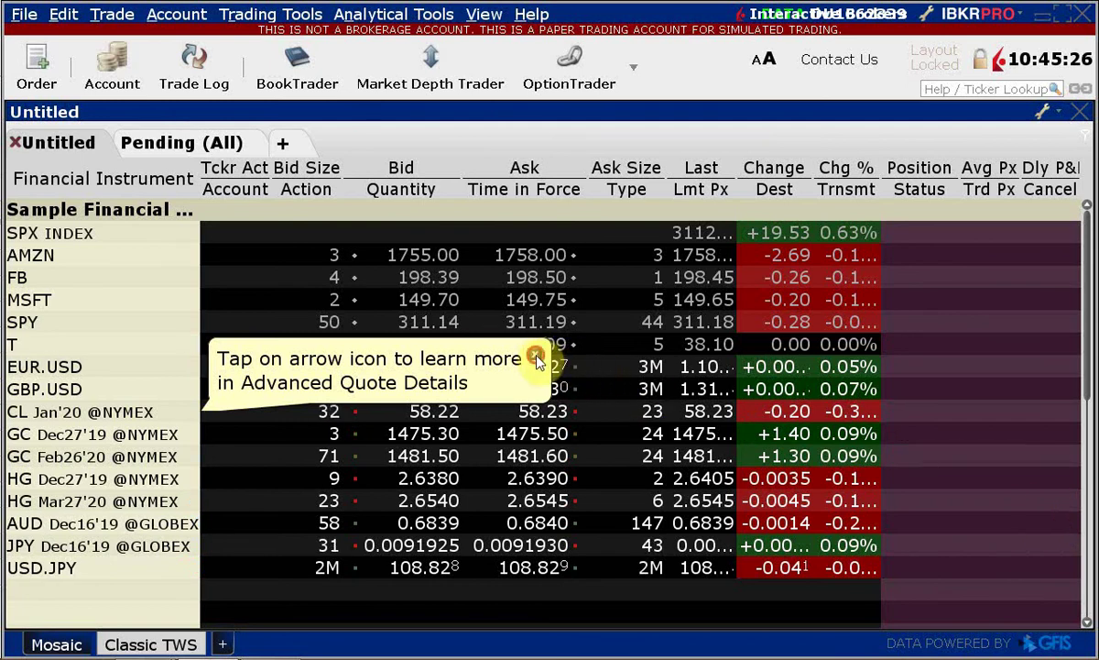
scroll(1024, 475, down, 1)
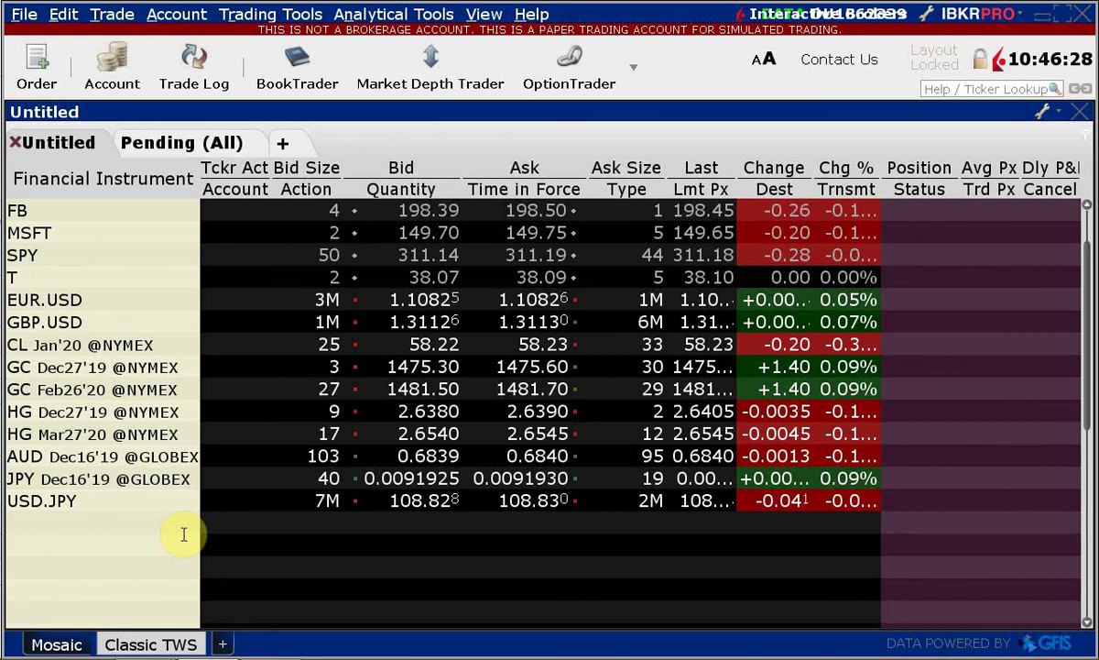
Return to the browser, show the S_FUTURES document and set its zoom to 115%.
key(alt+Tab)
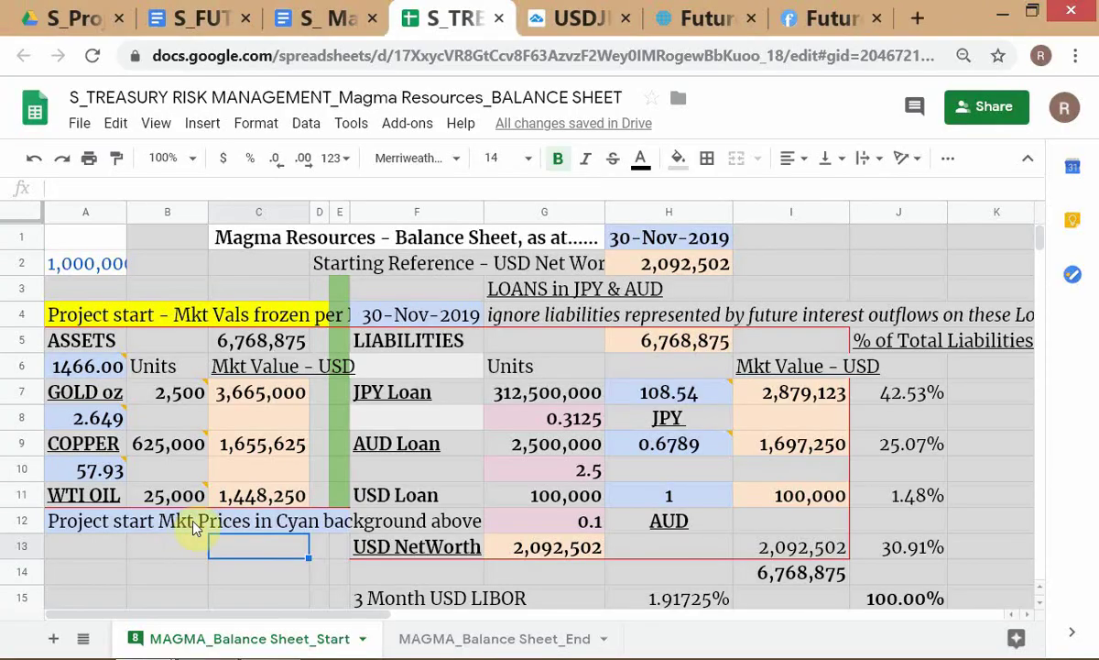
click(209, 19)
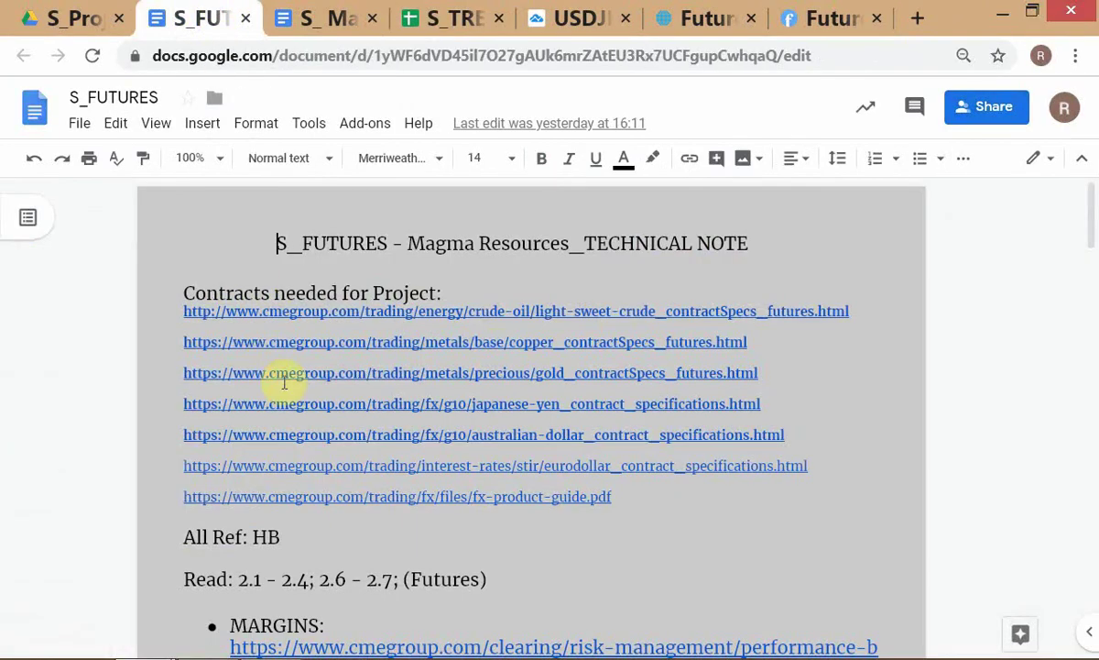
click(213, 165)
text(115)
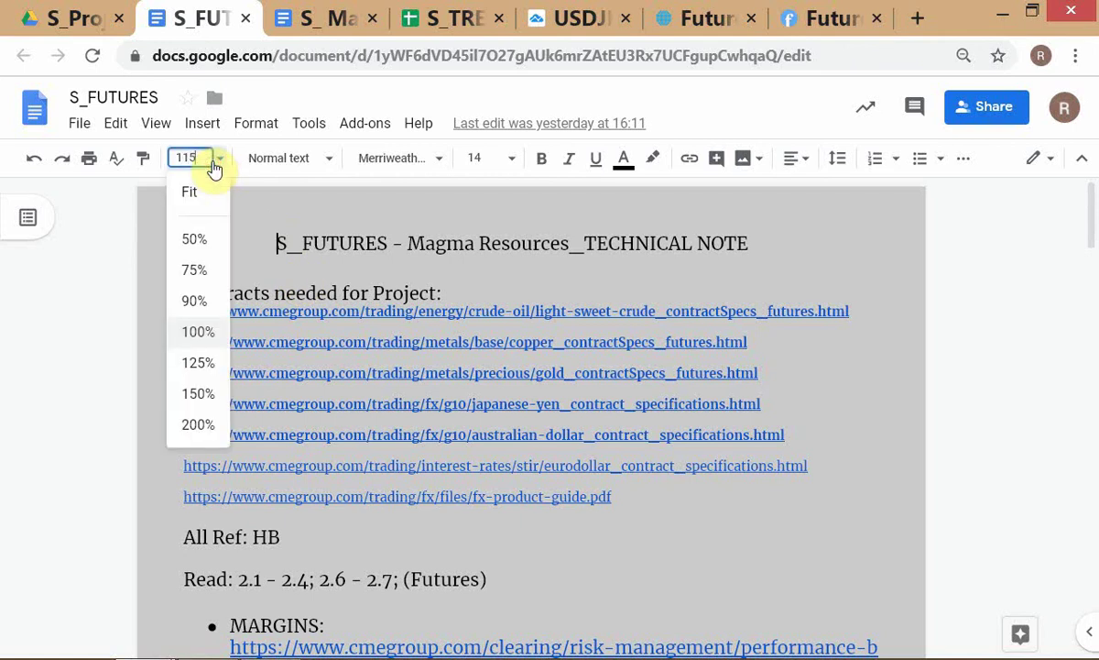
key(Return)
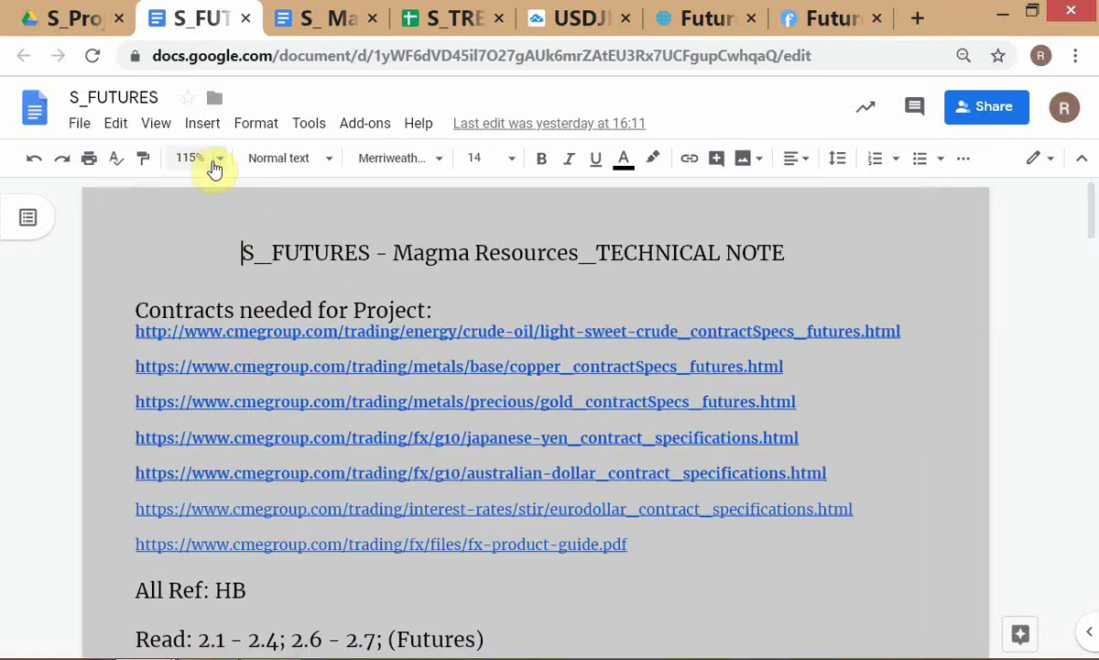
Open the Japanese yen contract specifications linked in S_FUTURES and compare them with the JPY futures quote in Trader Workstation.
click(375, 439)
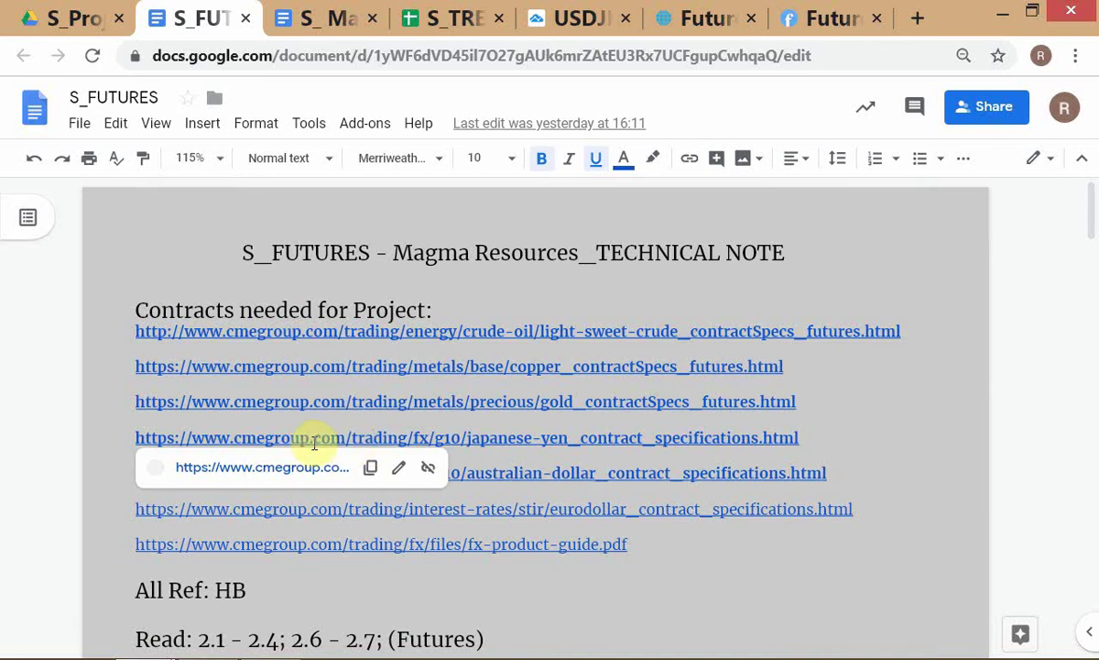
click(265, 469)
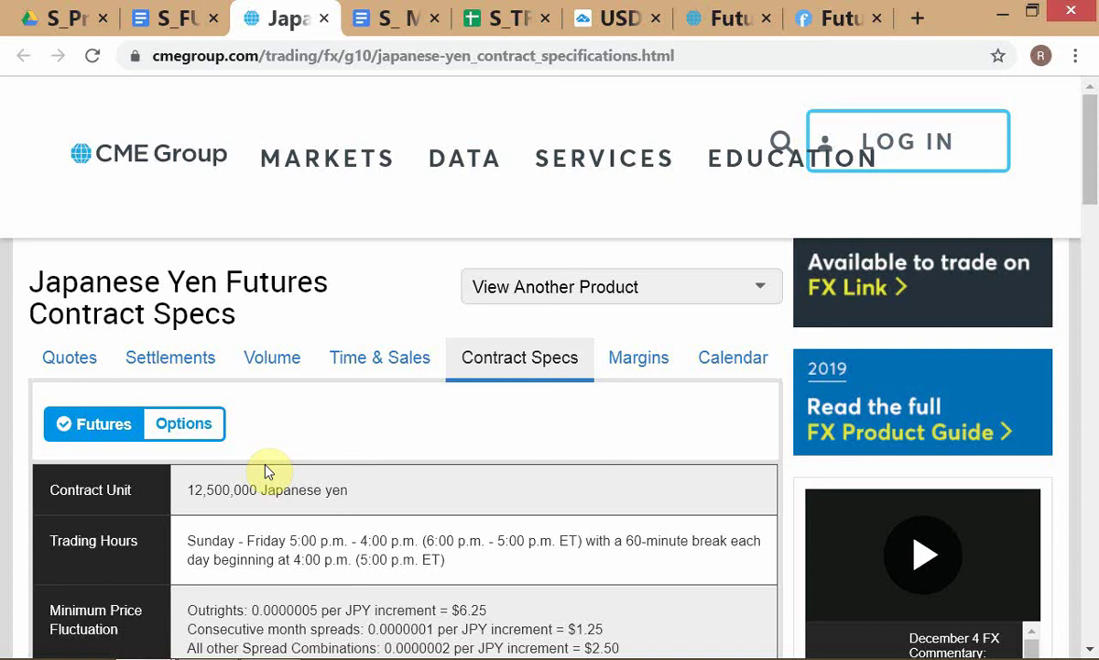
scroll(344, 322, down, 5)
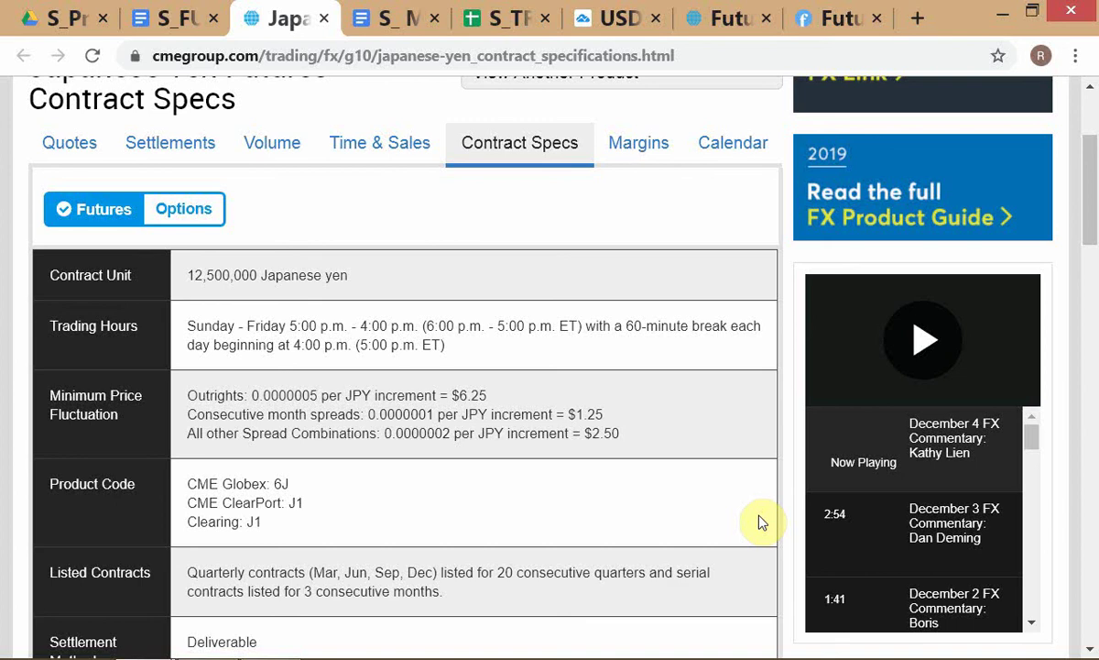
key(alt+Tab)
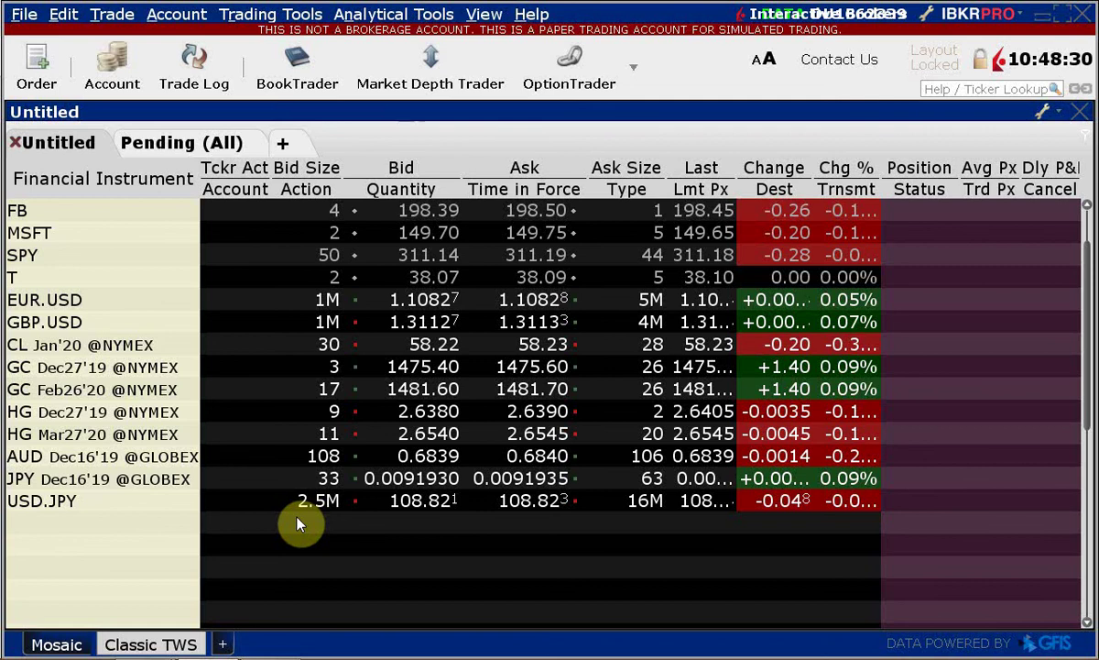
key(alt+Tab)
key(alt+Tab)
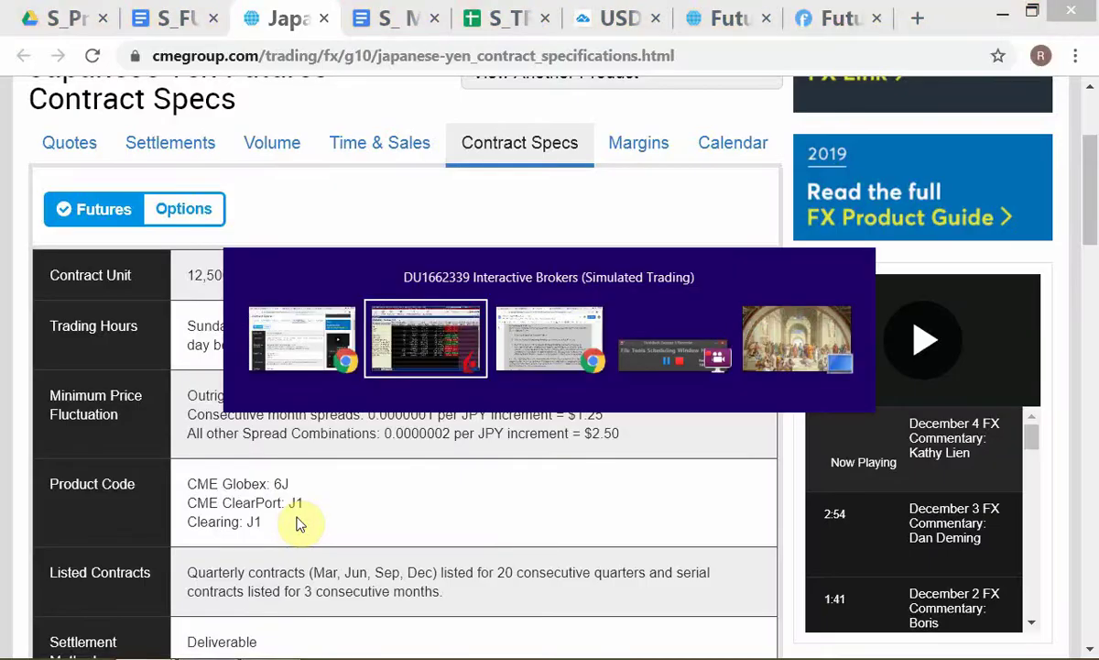
key(alt+Tab)
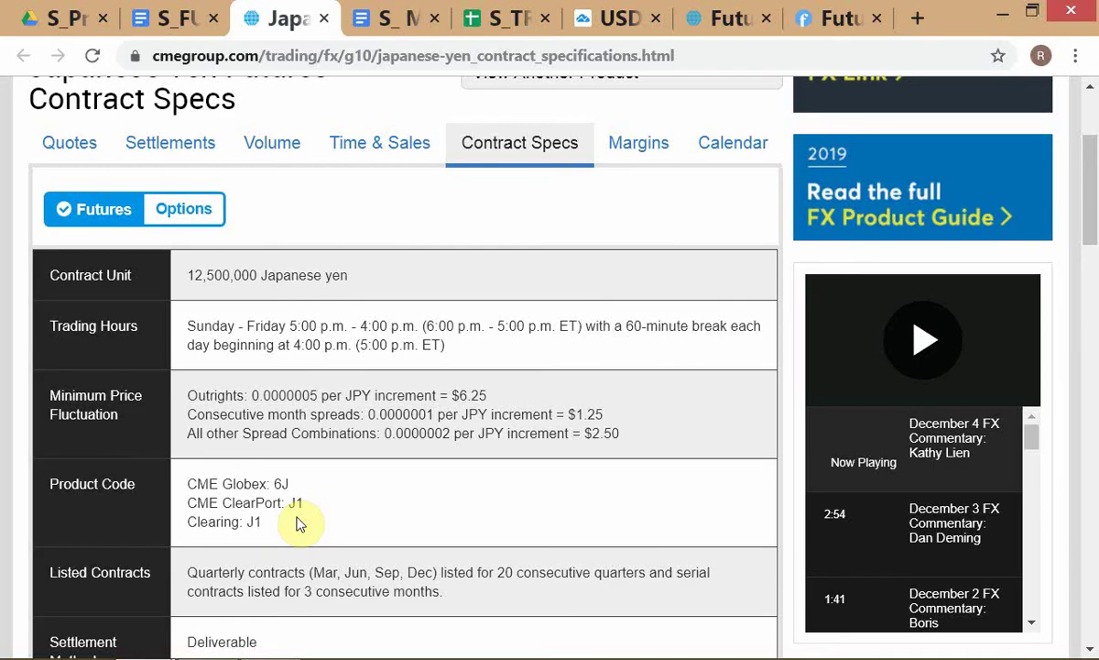
Check the AUD loan's spot price note on the balance sheet and add AUD.USD to the Trader Workstation watchlist below USD.JPY.
click(503, 20)
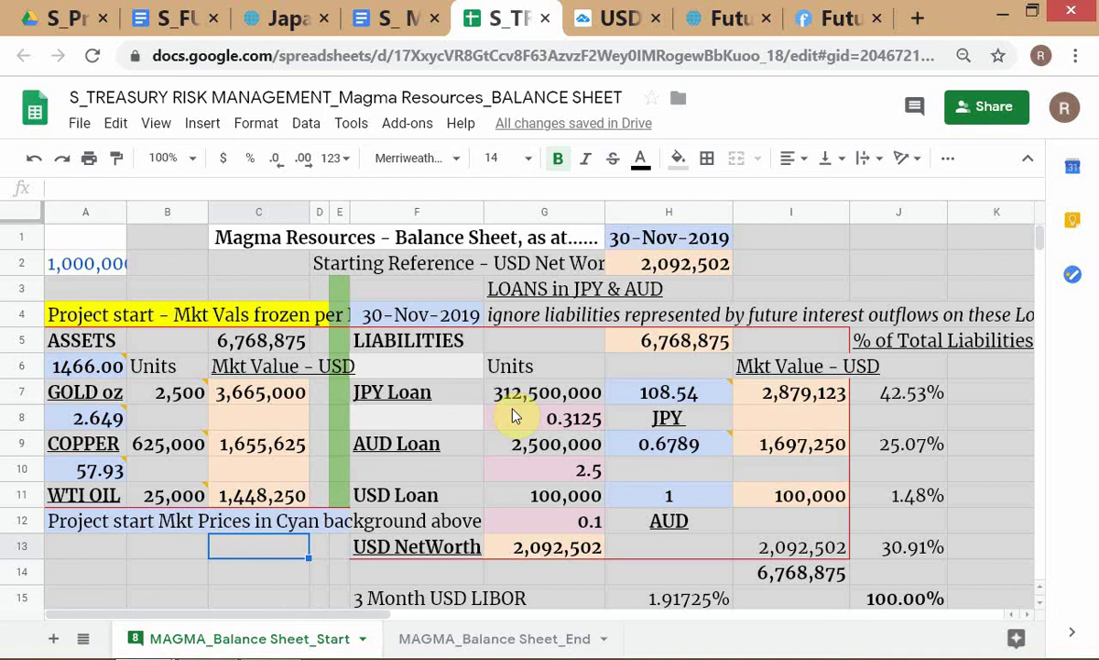
mouse_move(645, 455)
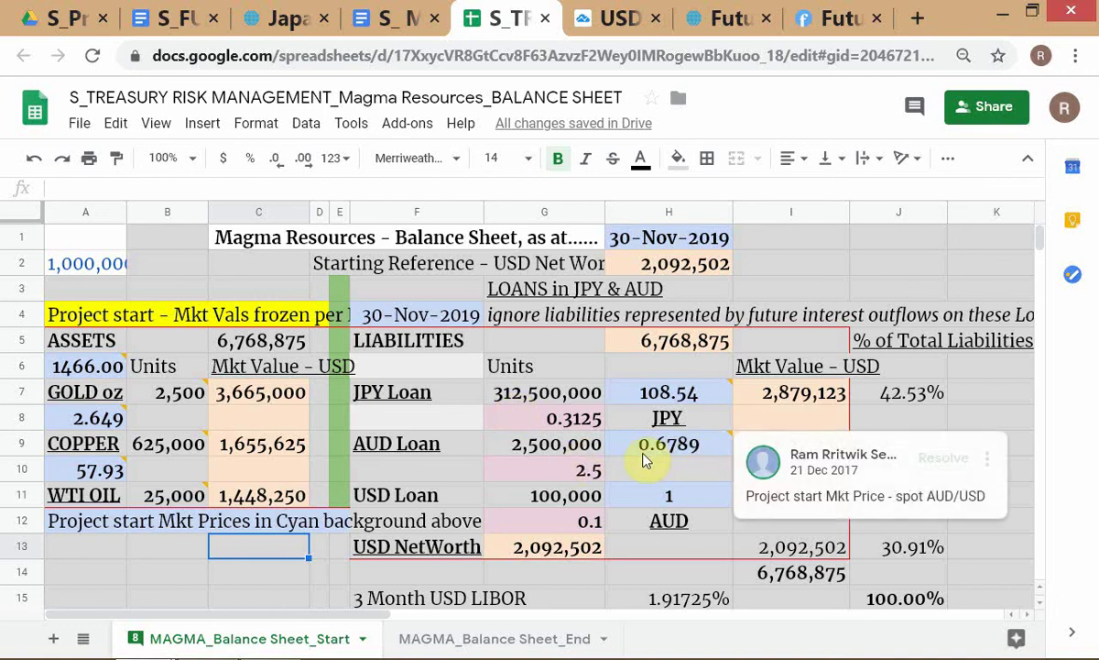
key(alt+Tab)
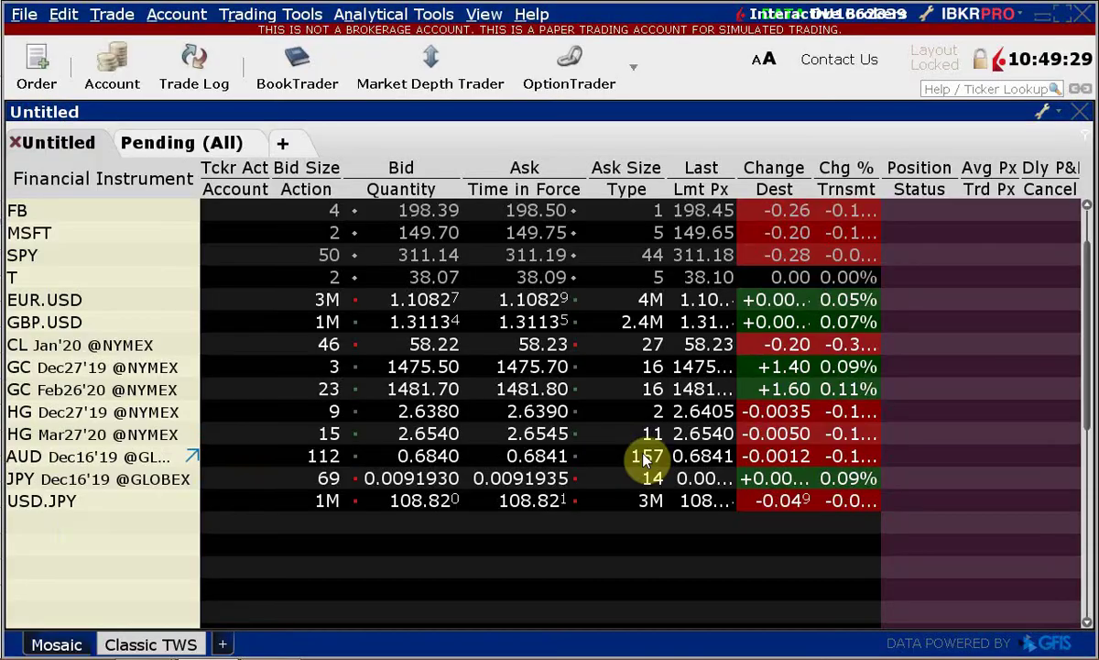
click(27, 528)
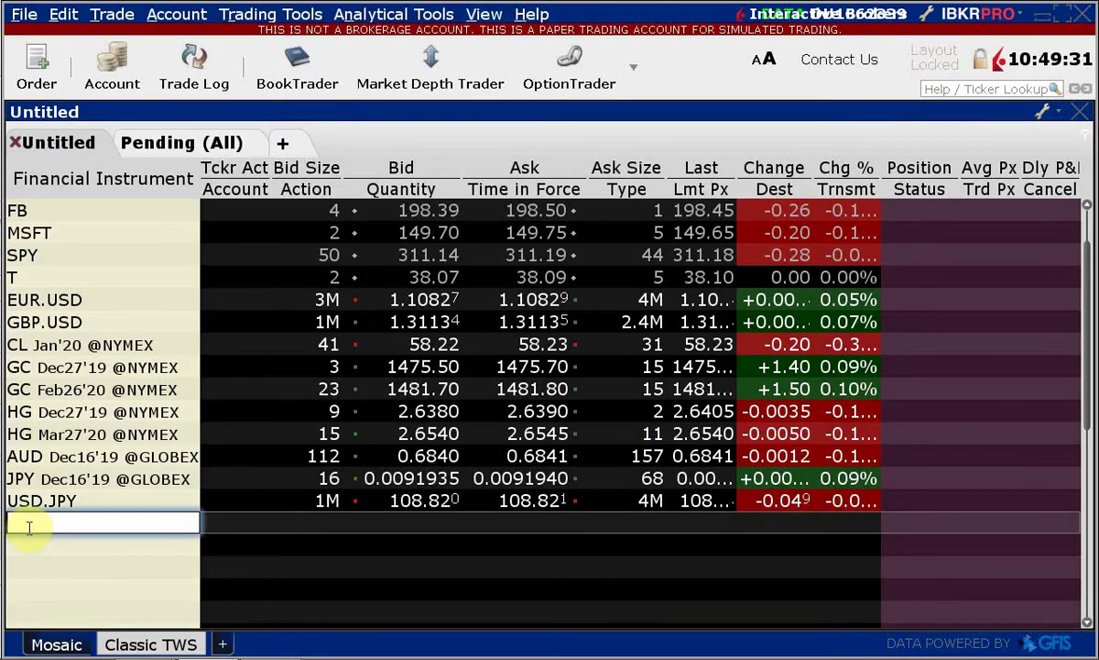
text(AUD)
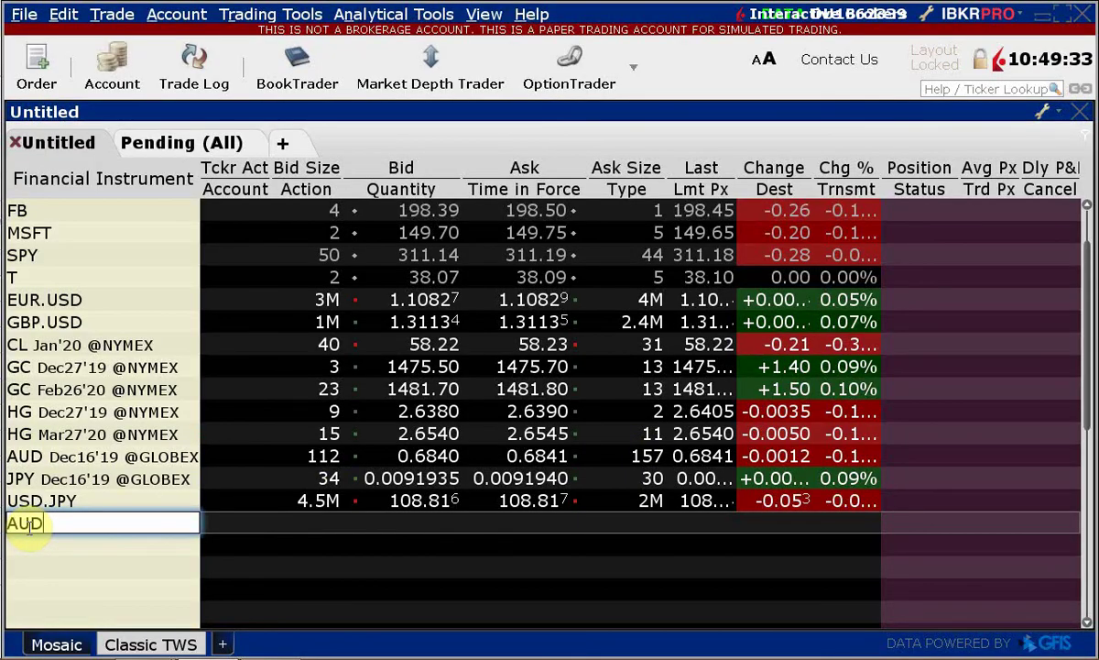
text(.USD)
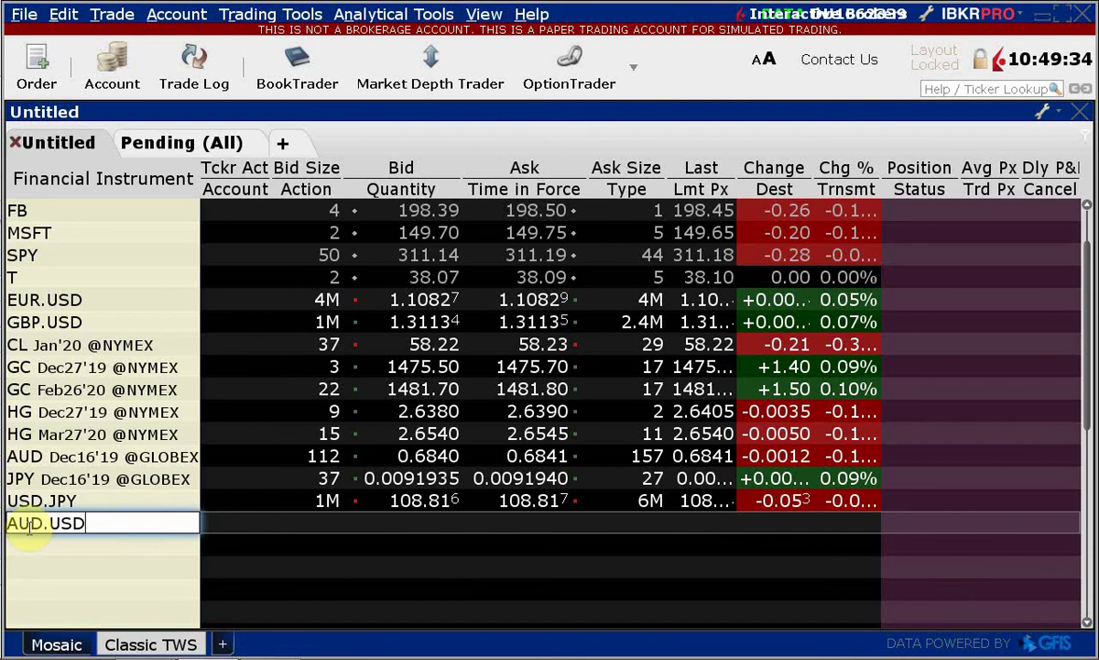
key(Return)
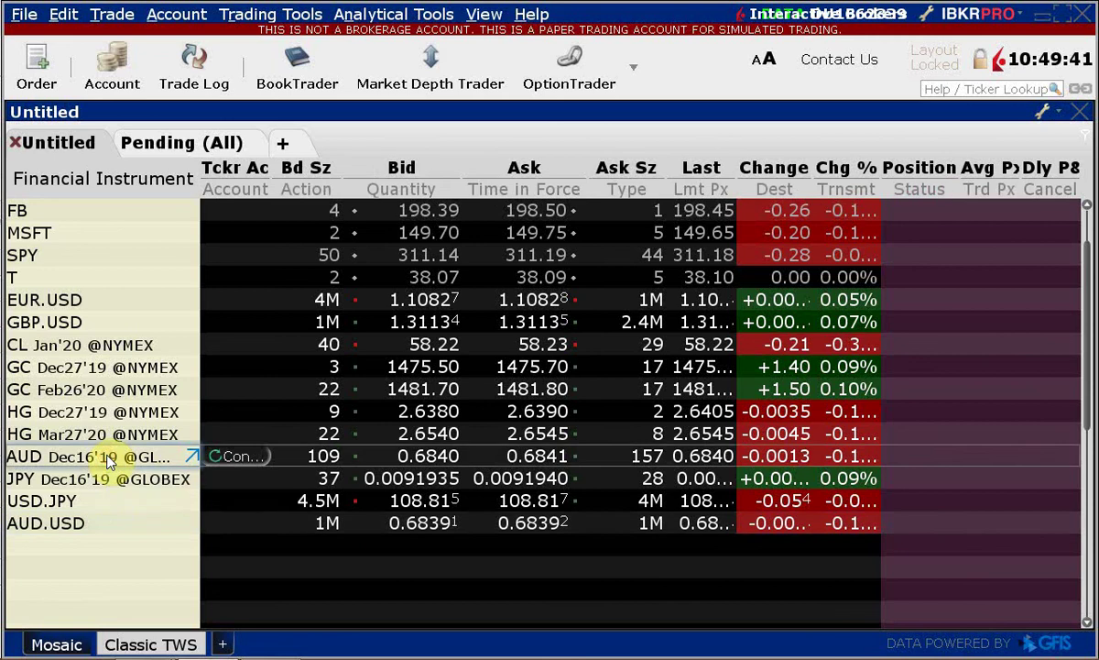
Move the AUD Dec16'19 futures row below AUD.USD and widen the Financial Instrument column slightly.
click(107, 544)
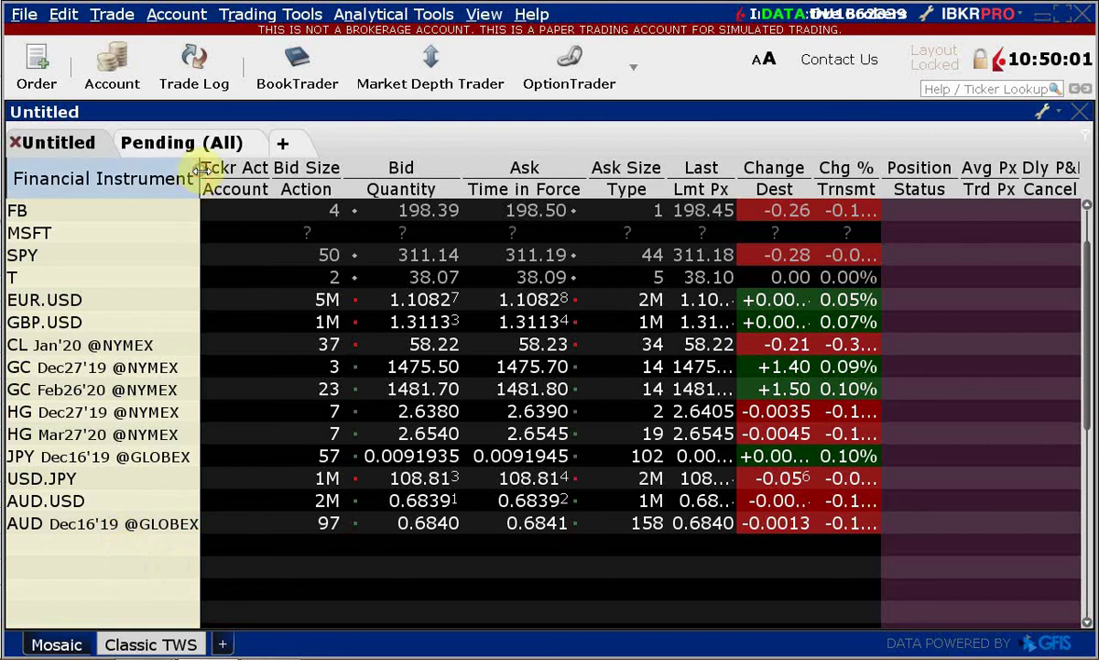
drag(201, 169, 230, 183)
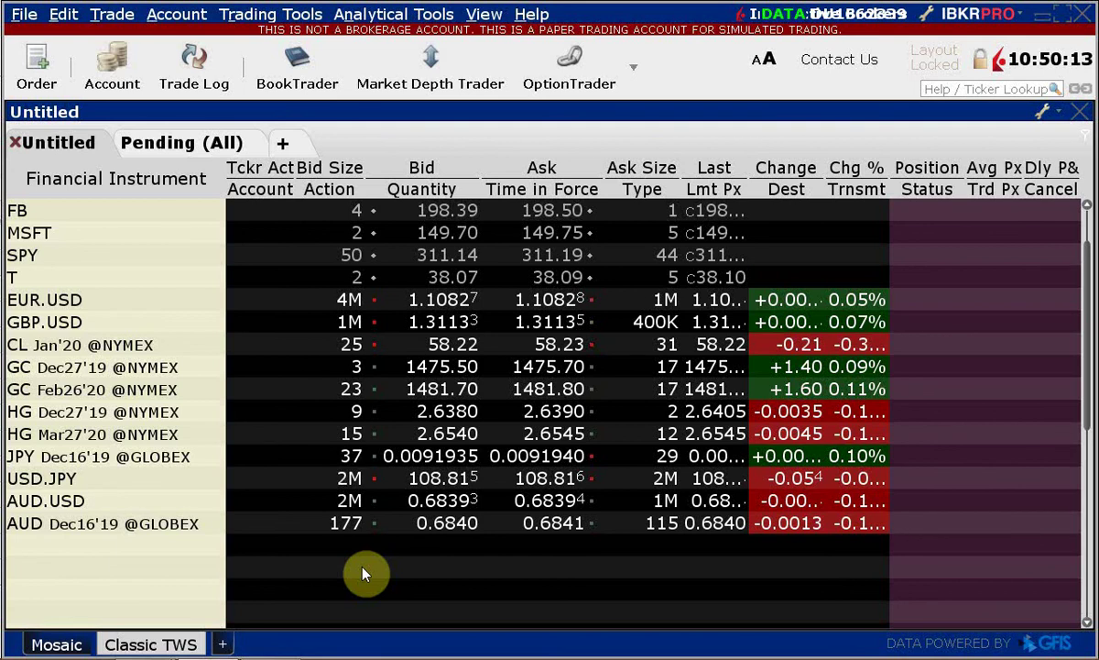
Look at the product categories under Markets on the CME Group home page and close that page.
key(alt+Tab)
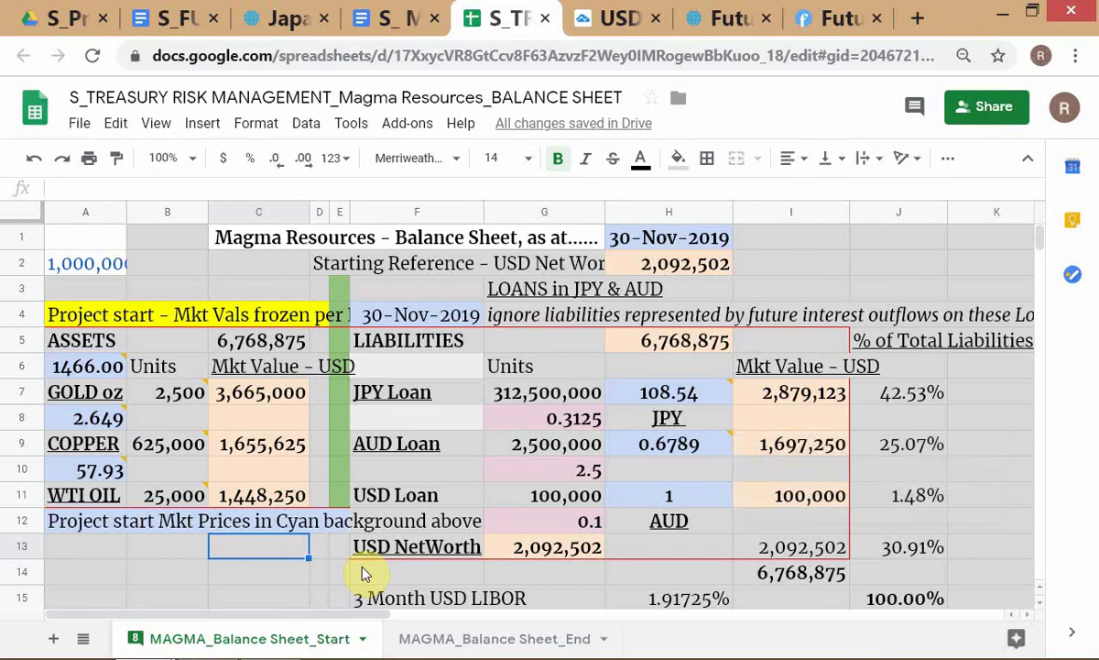
click(742, 26)
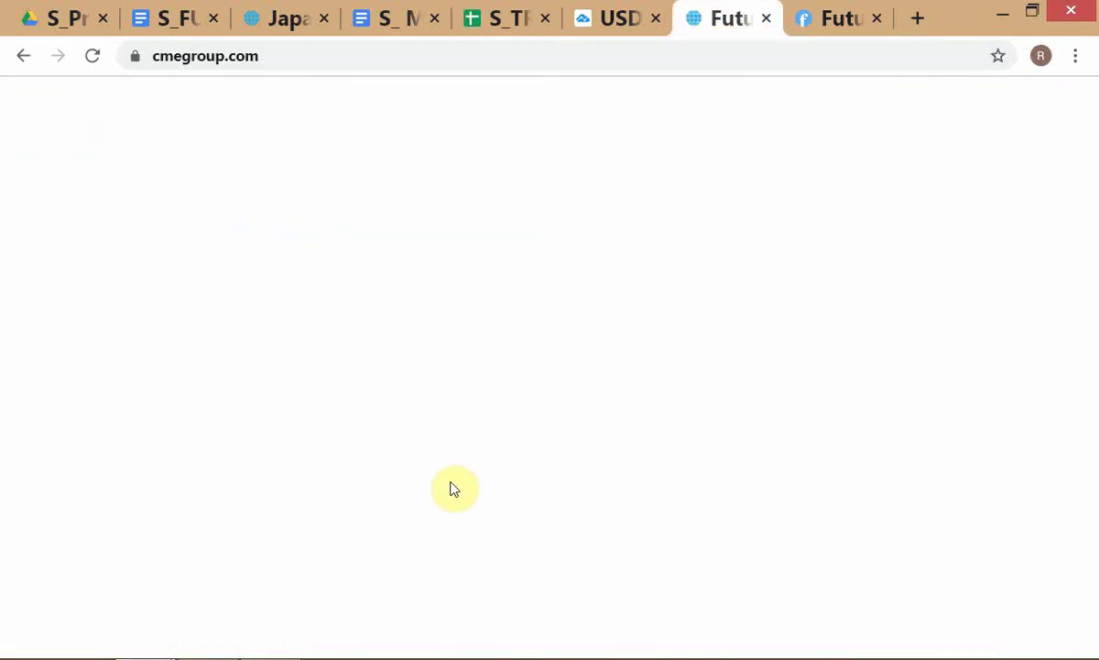
key(alt+Tab)
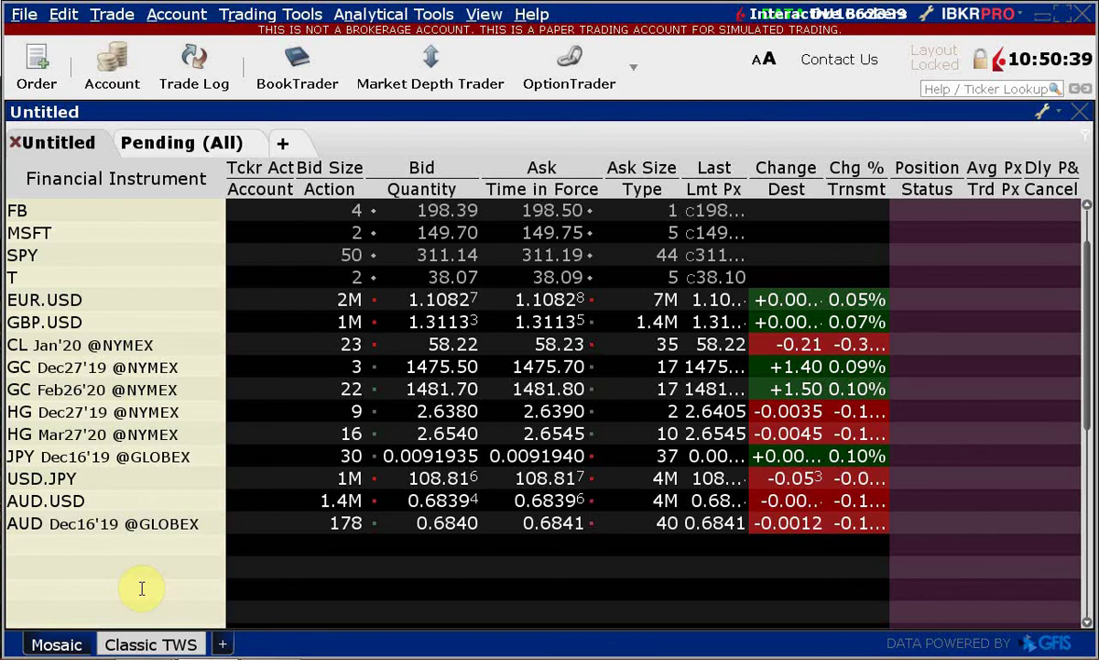
key(alt+Tab)
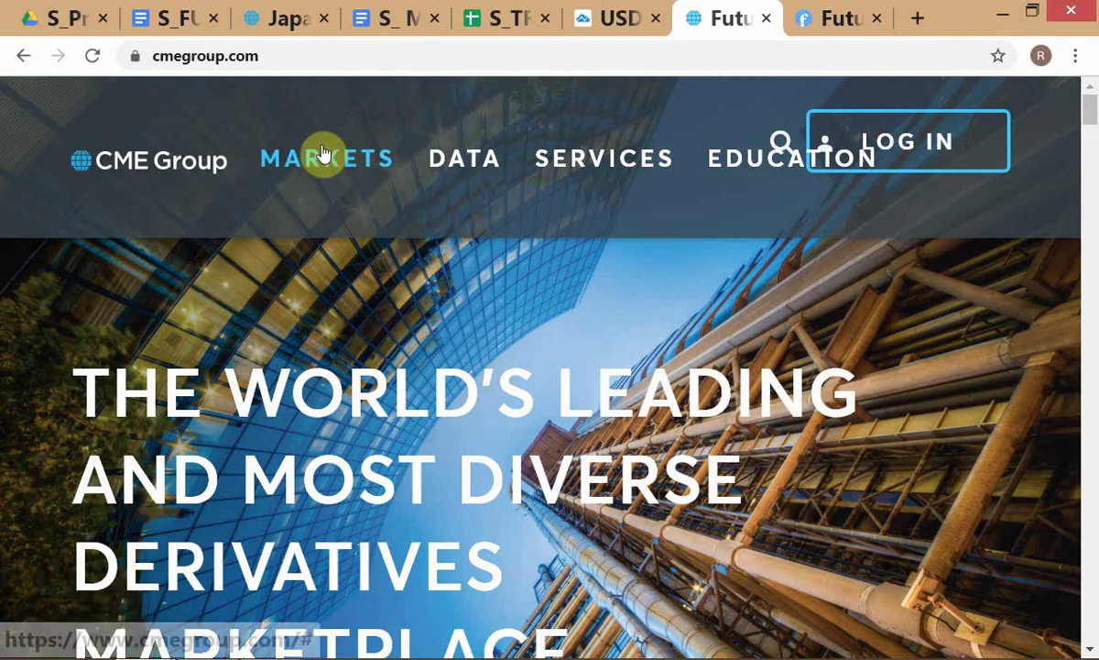
click(322, 154)
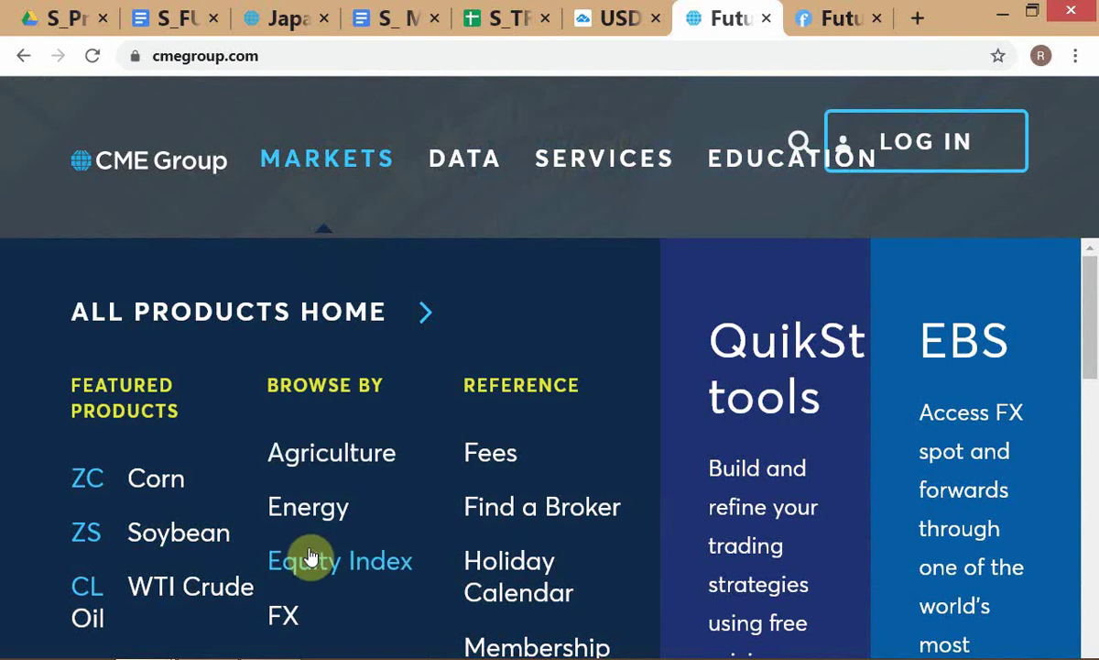
click(766, 19)
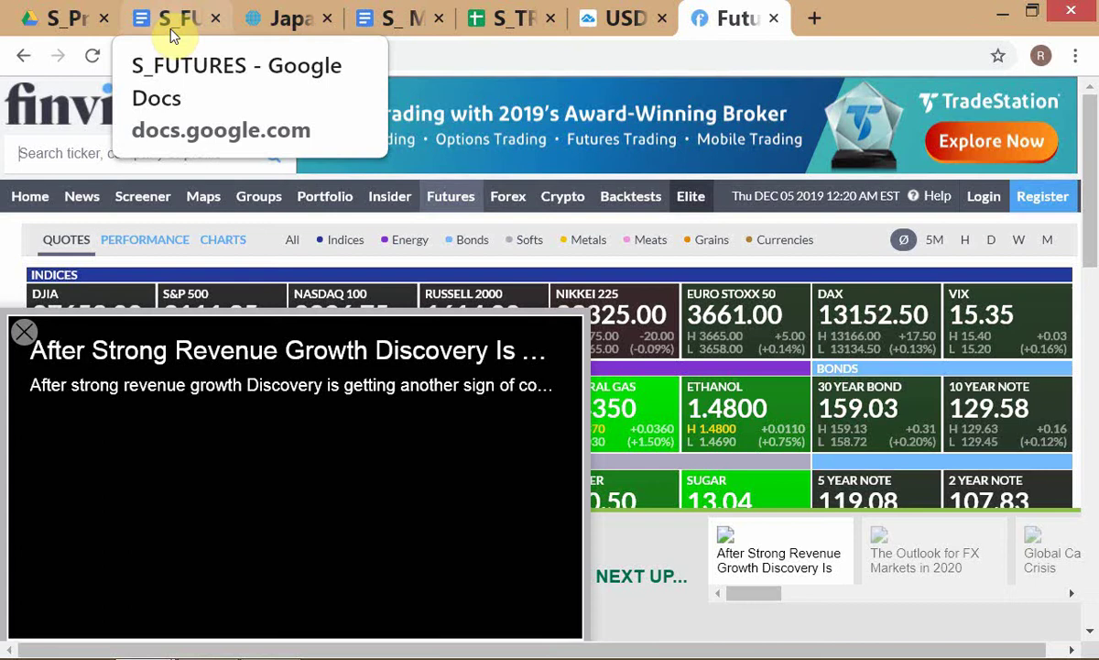
Open the light sweet crude oil contract specifications linked in S_FUTURES and go to the contract's quotes page.
click(162, 26)
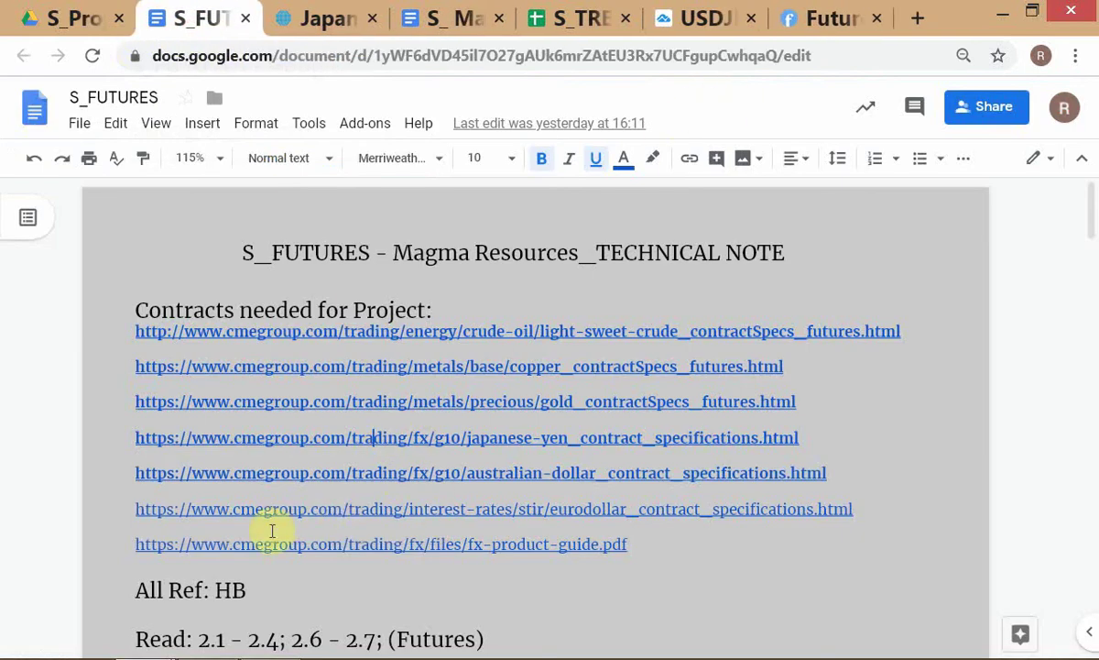
click(456, 333)
click(284, 363)
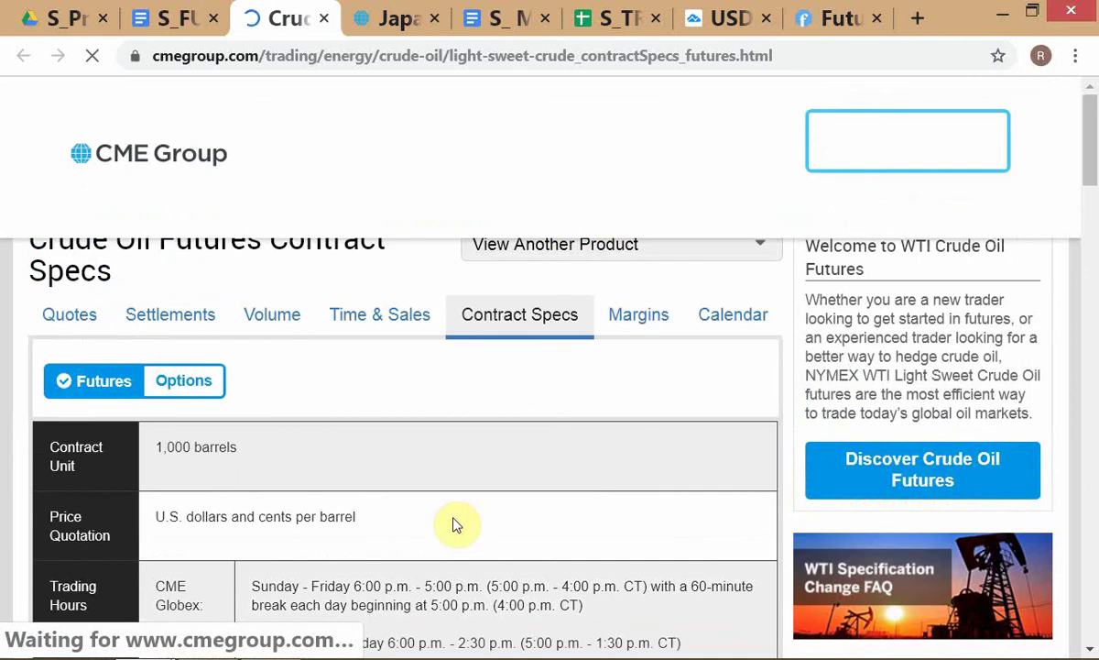
click(56, 321)
scroll(699, 535, down, 1)
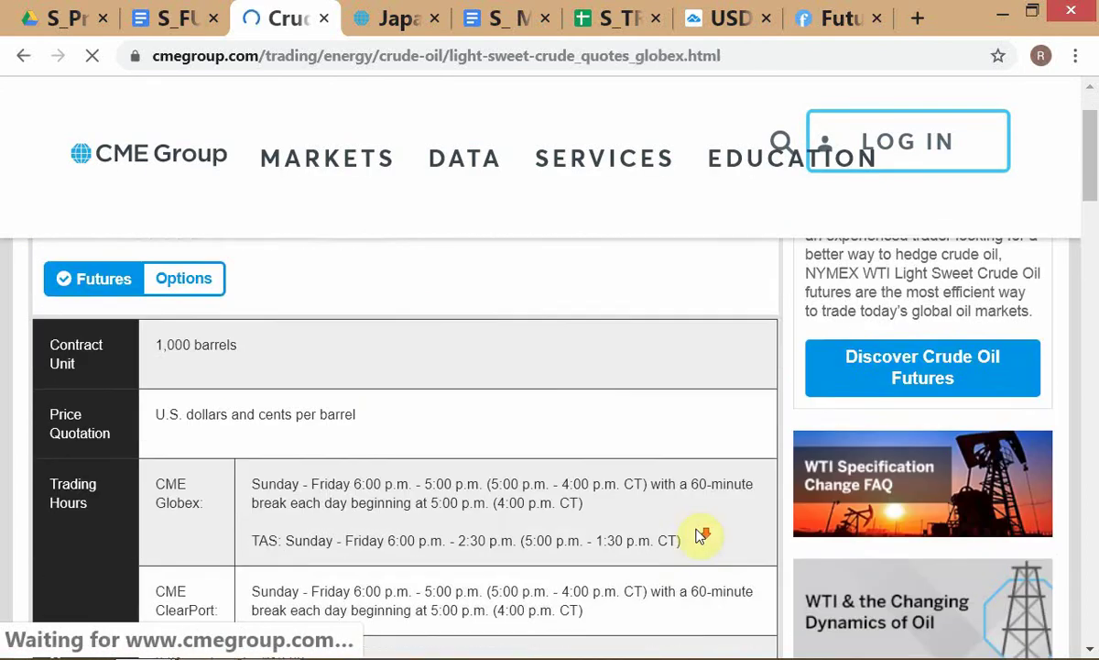
Examine the crude oil futures quotes by delivery month on the CME page, from JAN 2020 onward, with the page zoomed out.
scroll(702, 535, down, 1)
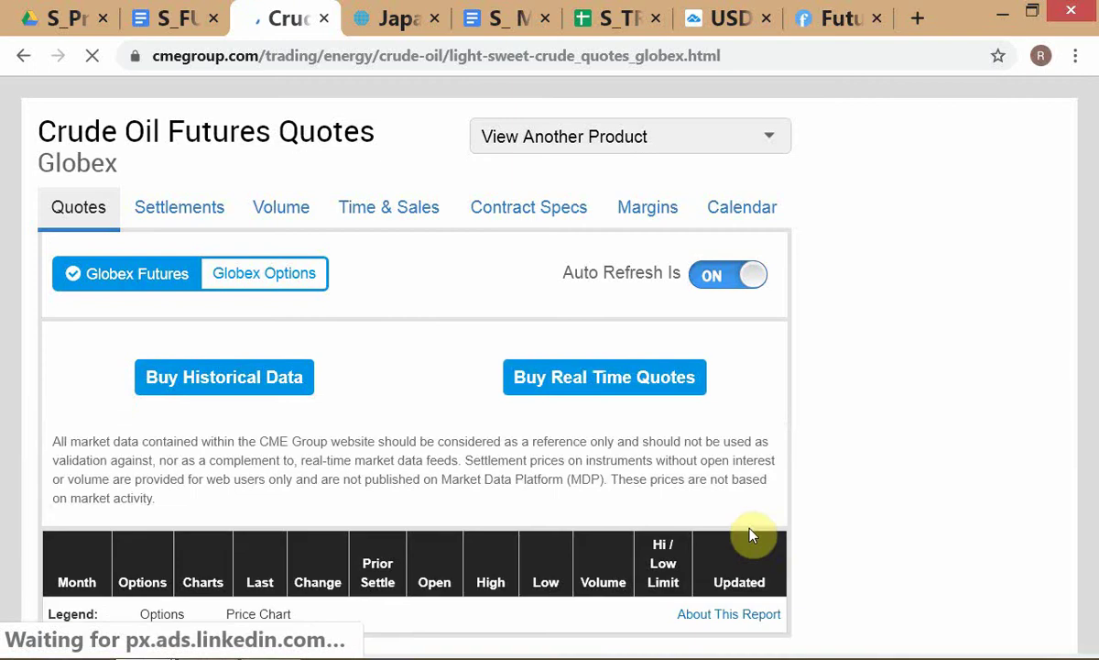
scroll(749, 532, down, 2)
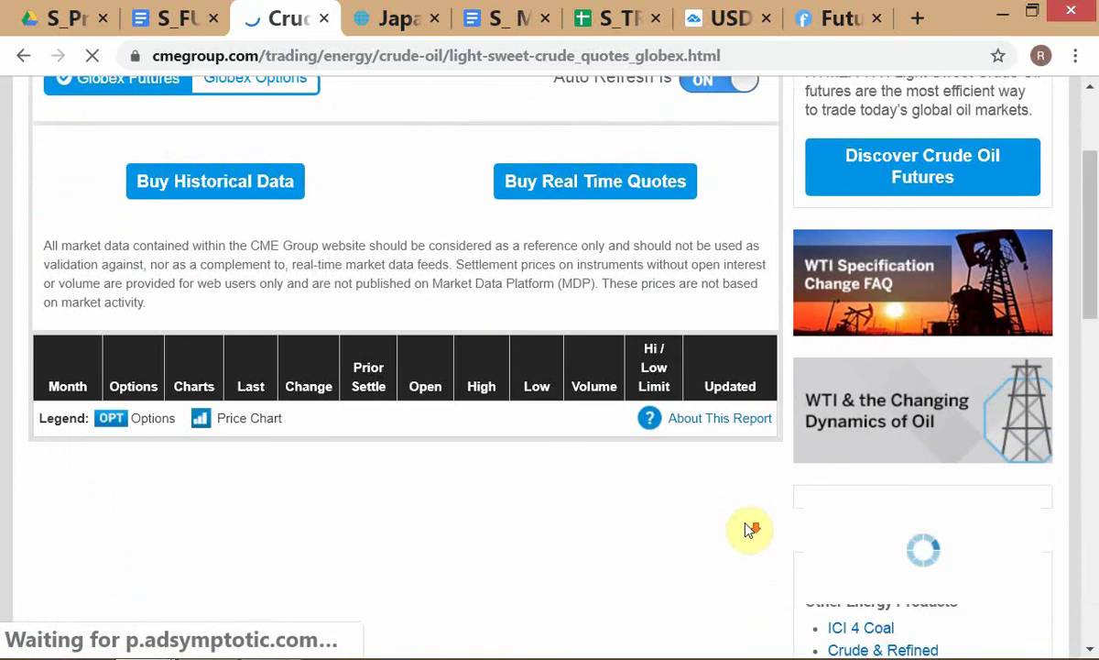
scroll(748, 529, down, 2)
scroll(746, 529, down, 1)
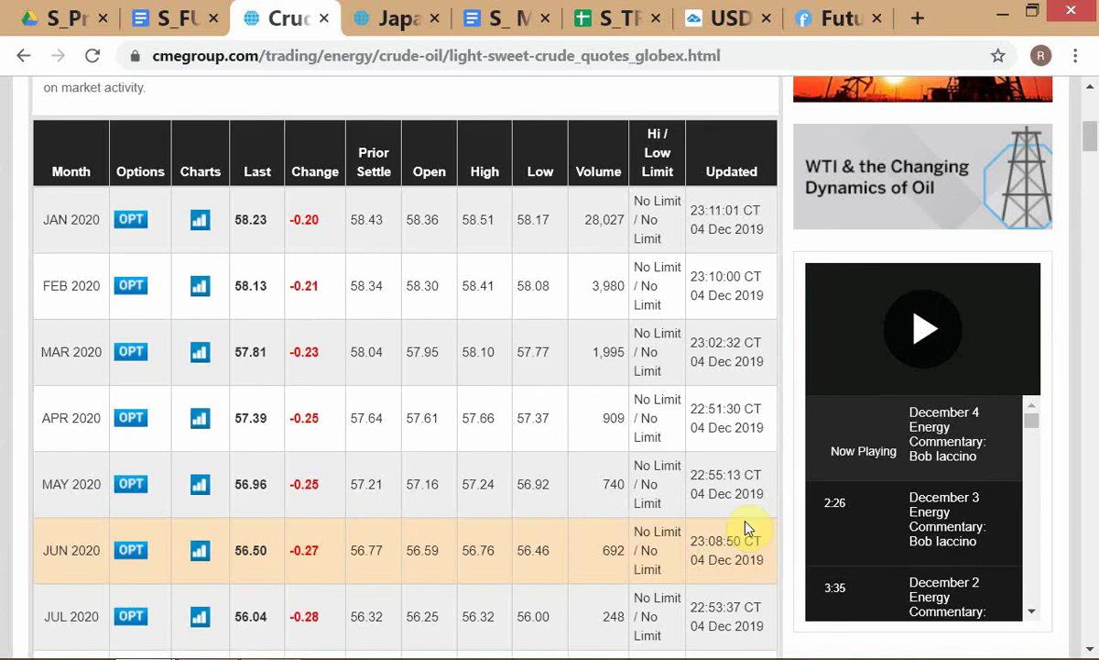
scroll(748, 526, down, 1)
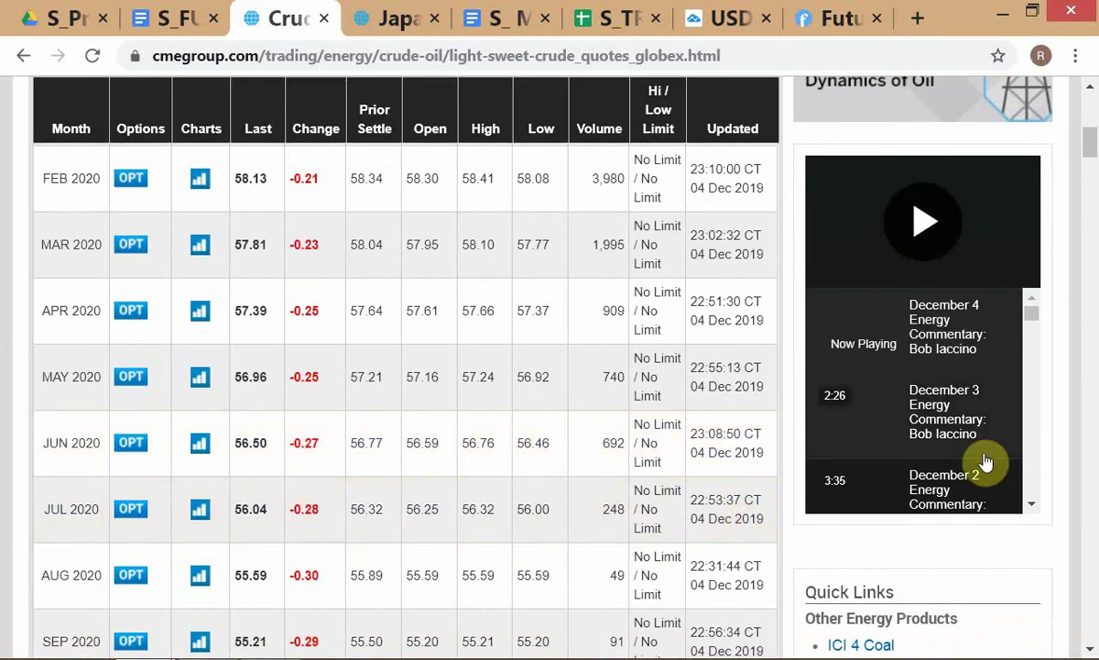
scroll(660, 435, up, 2)
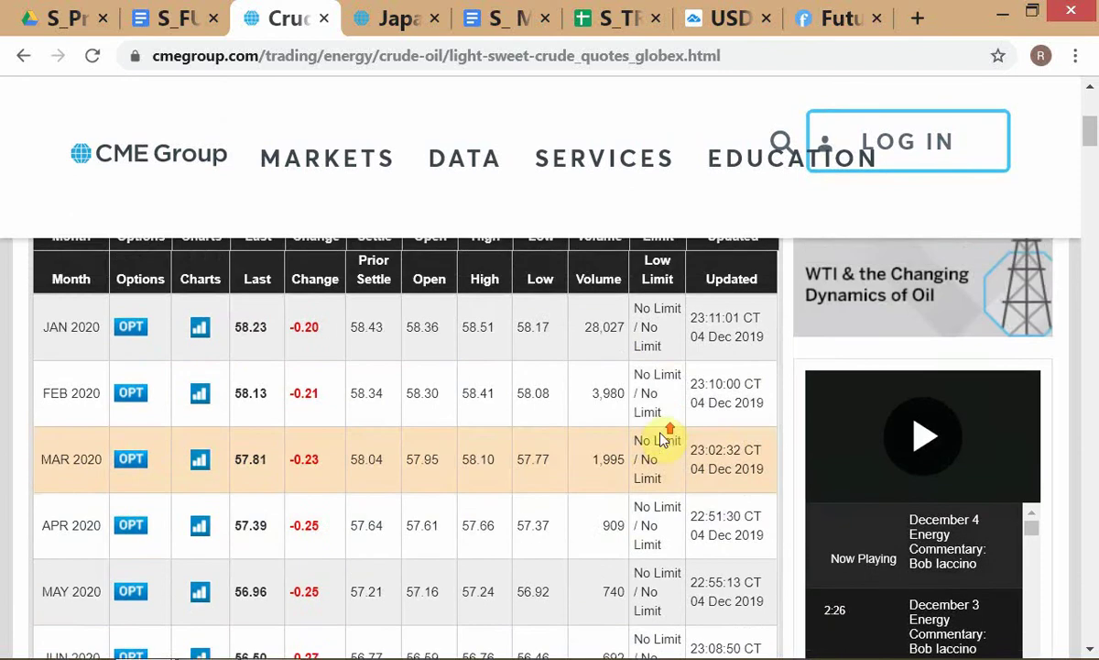
scroll(624, 388, down, 1)
scroll(622, 391, up, 1)
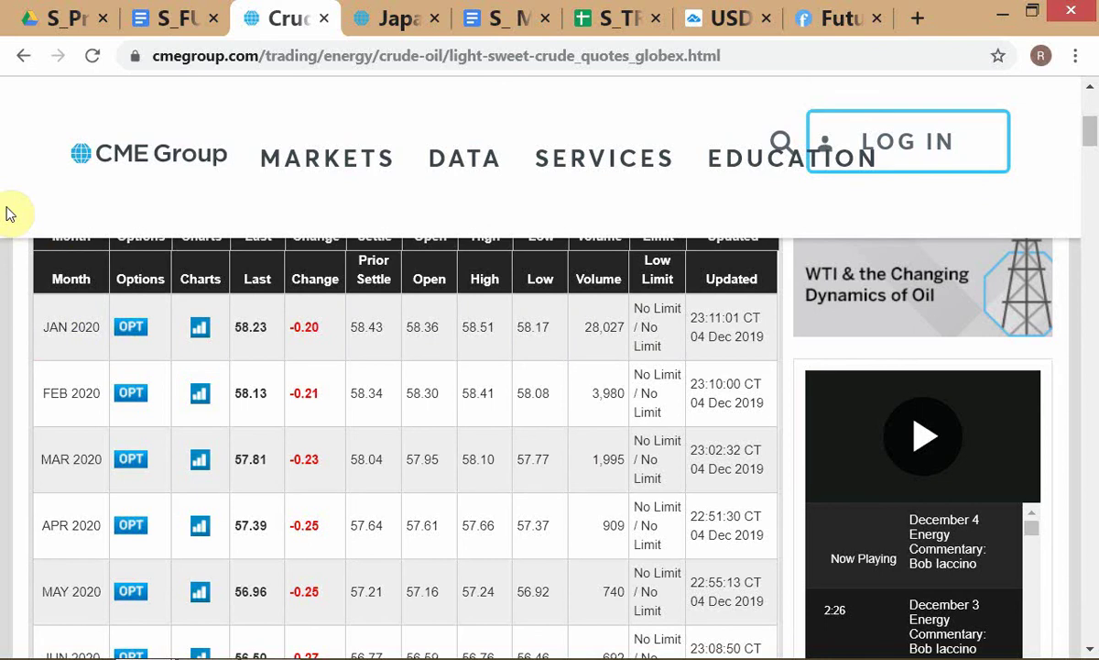
key(ctrl+minus)
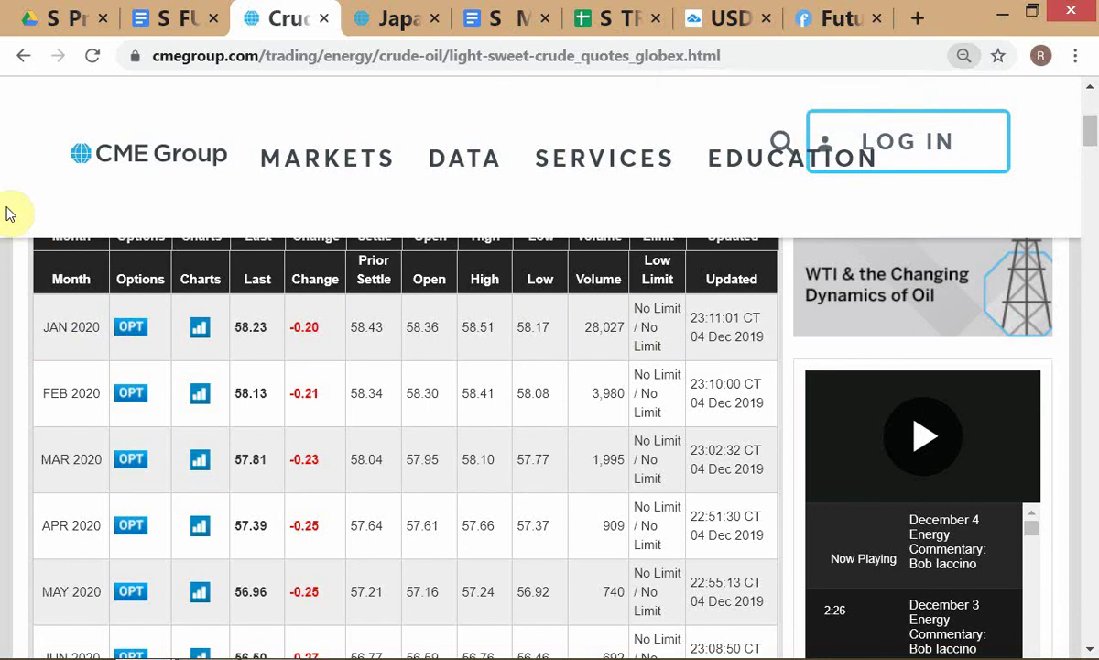
key(ctrl+minus)
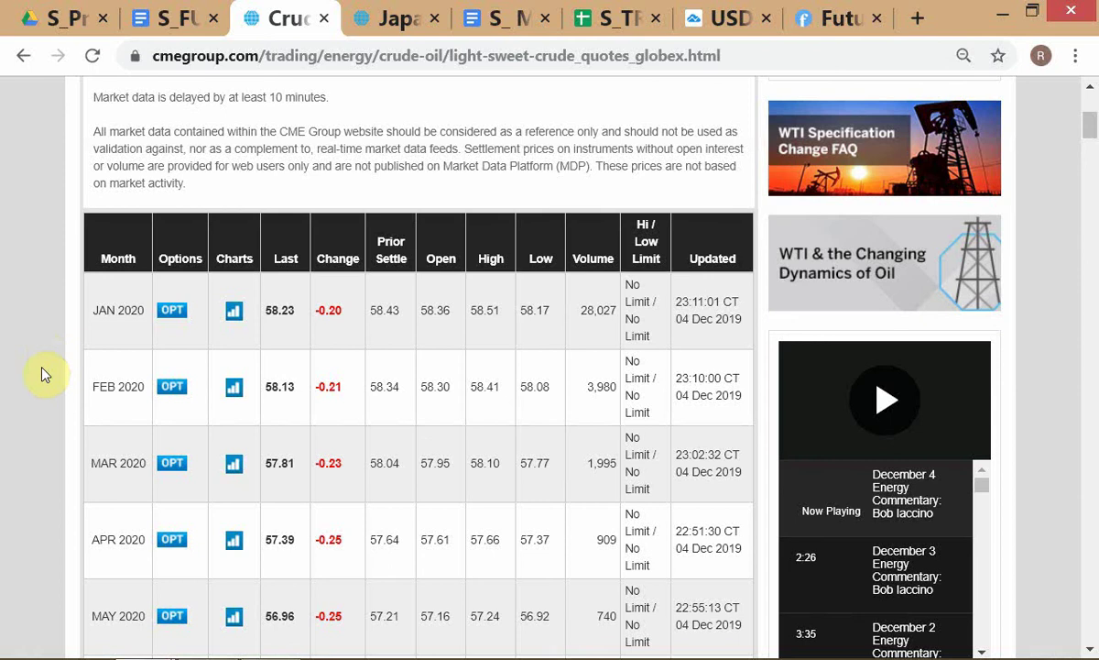
scroll(44, 374, down, 1)
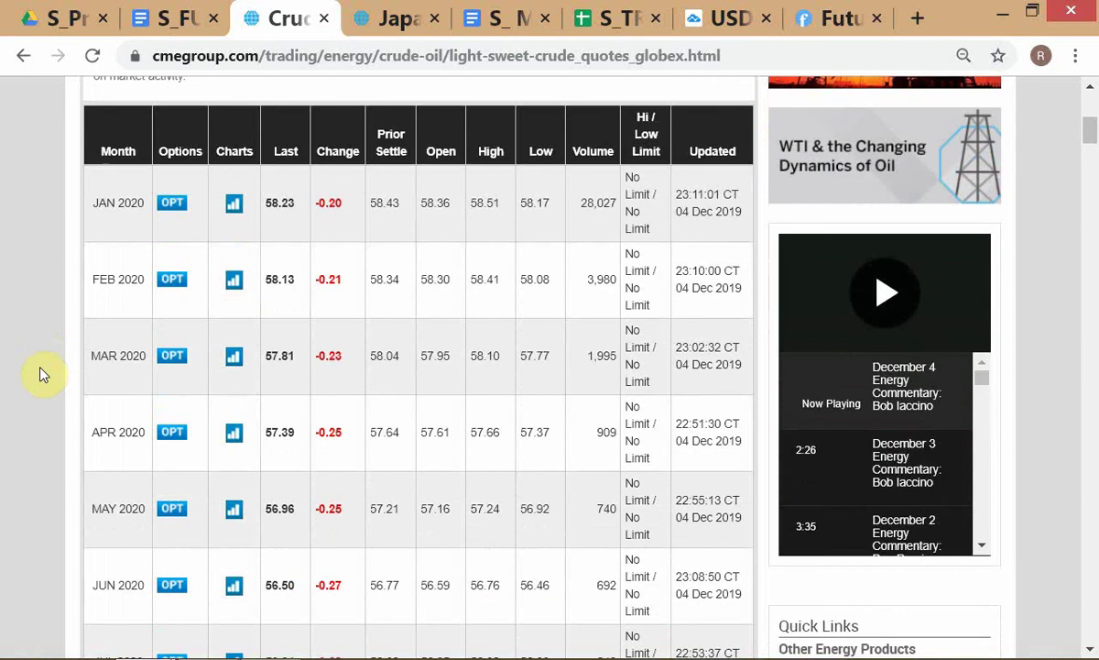
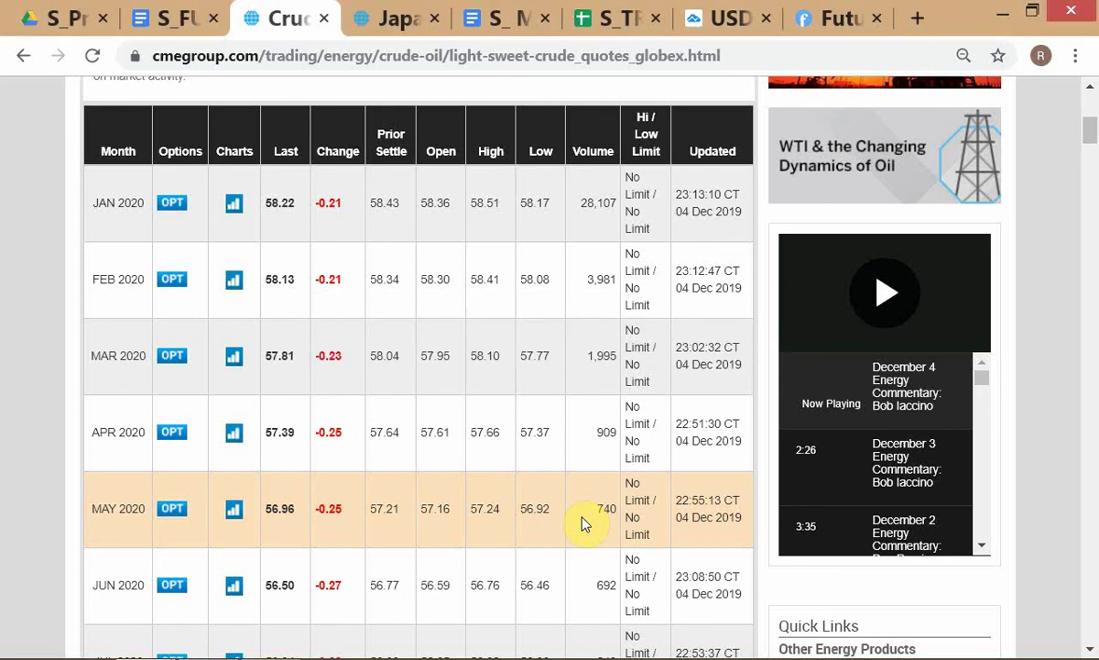
Switch to Trader Workstation and remove the stock rows FB, MSFT, SPY and T from the watchlist.
key(alt+Tab)
key(alt+Tab)
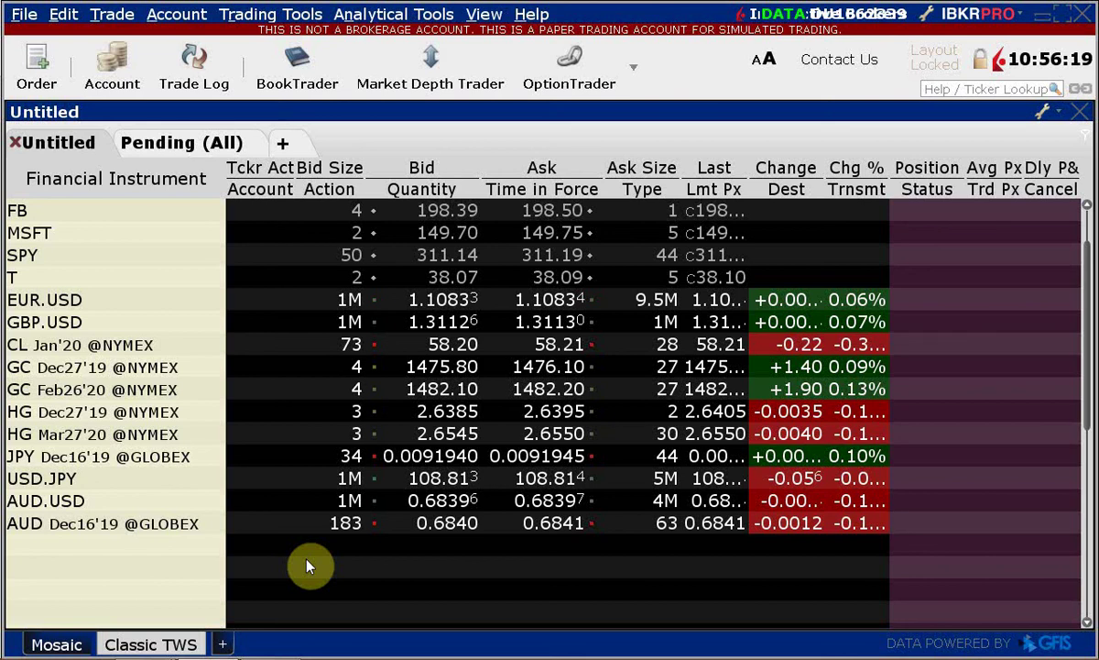
click(174, 212)
key(Delete)
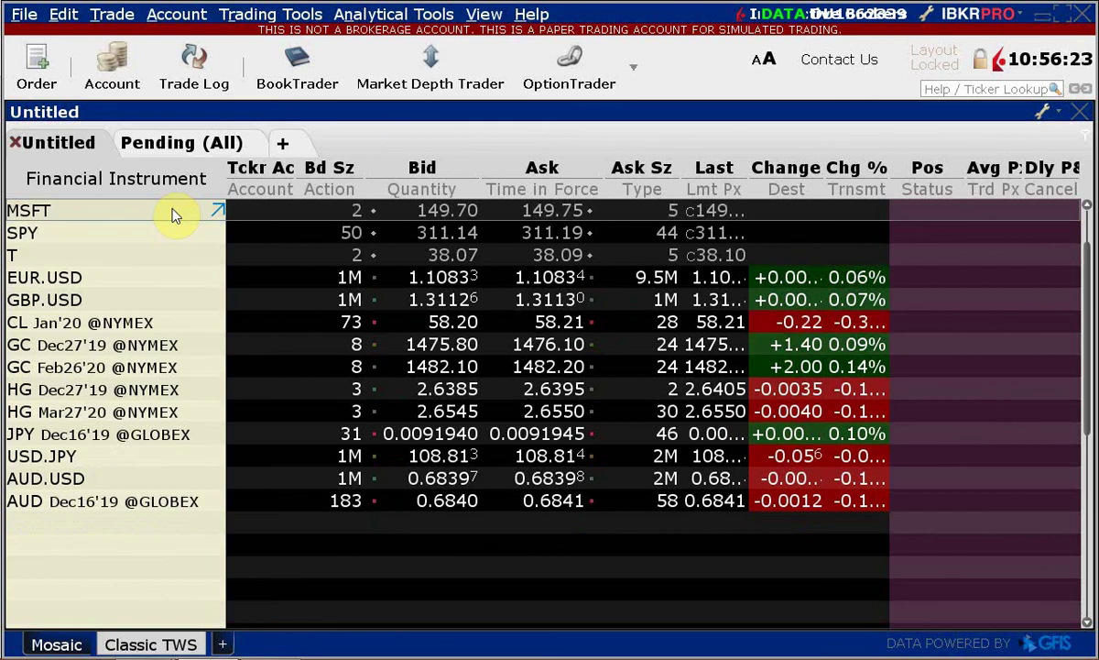
key(Delete)
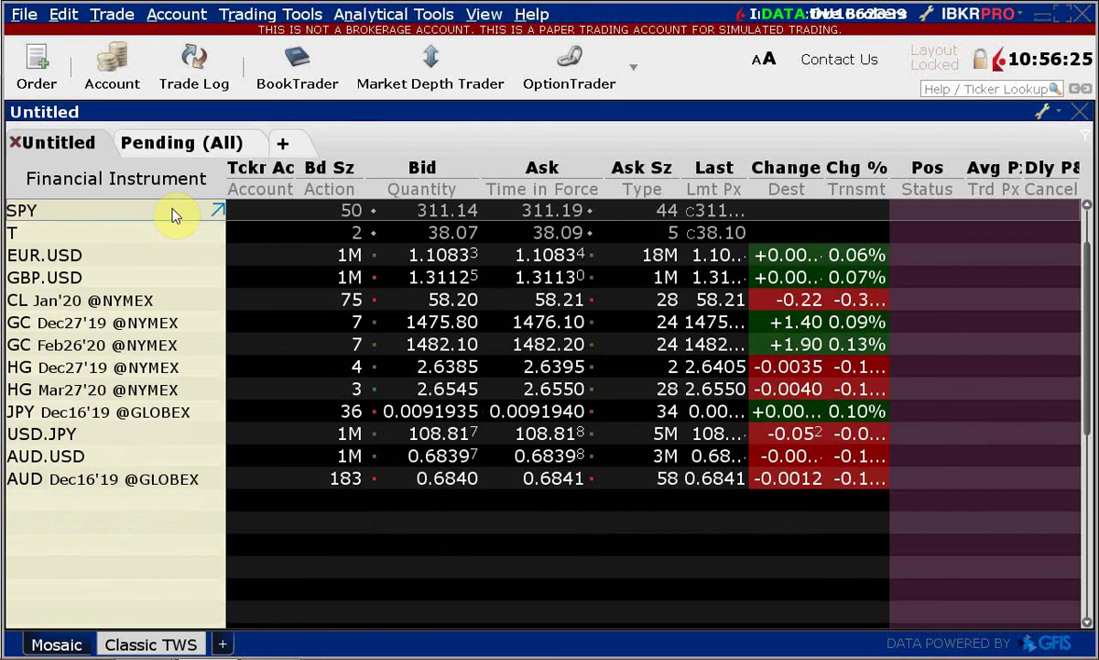
key(Delete)
key(Delete)
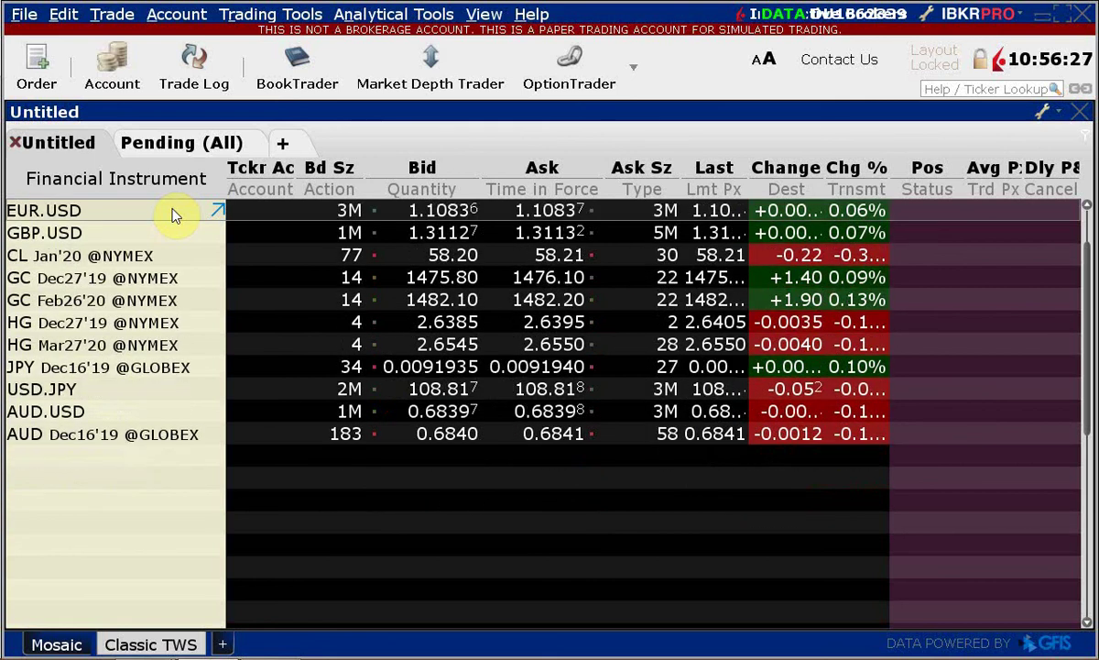
Remove AUD.USD from the watchlist and add it again directly below the AUD Dec16'19 futures row.
click(66, 413)
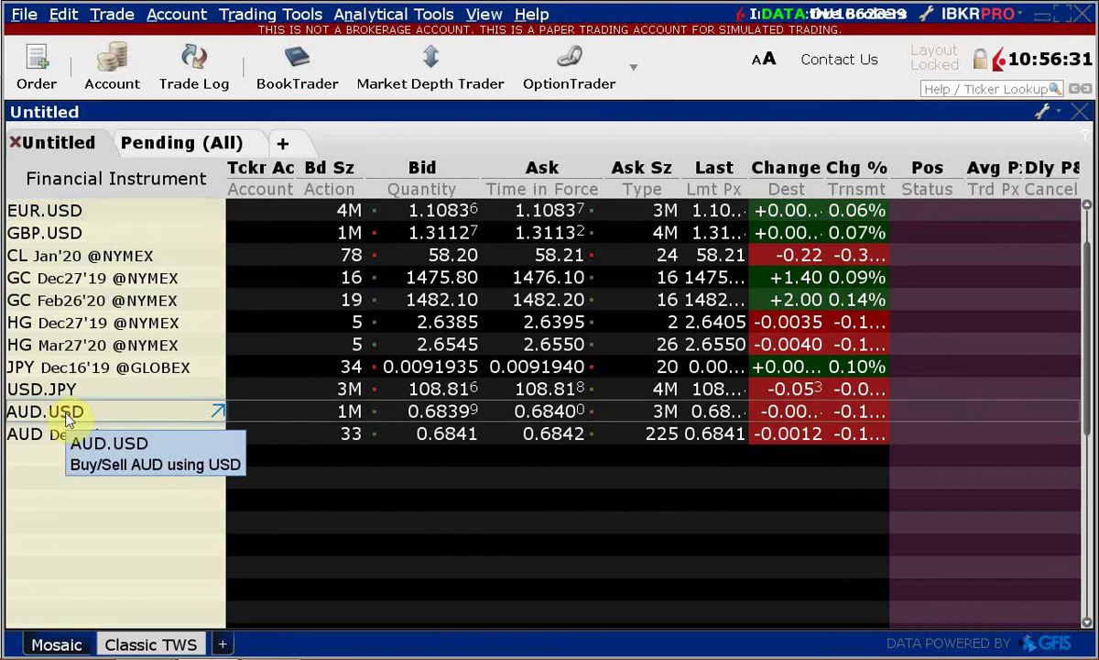
key(Delete)
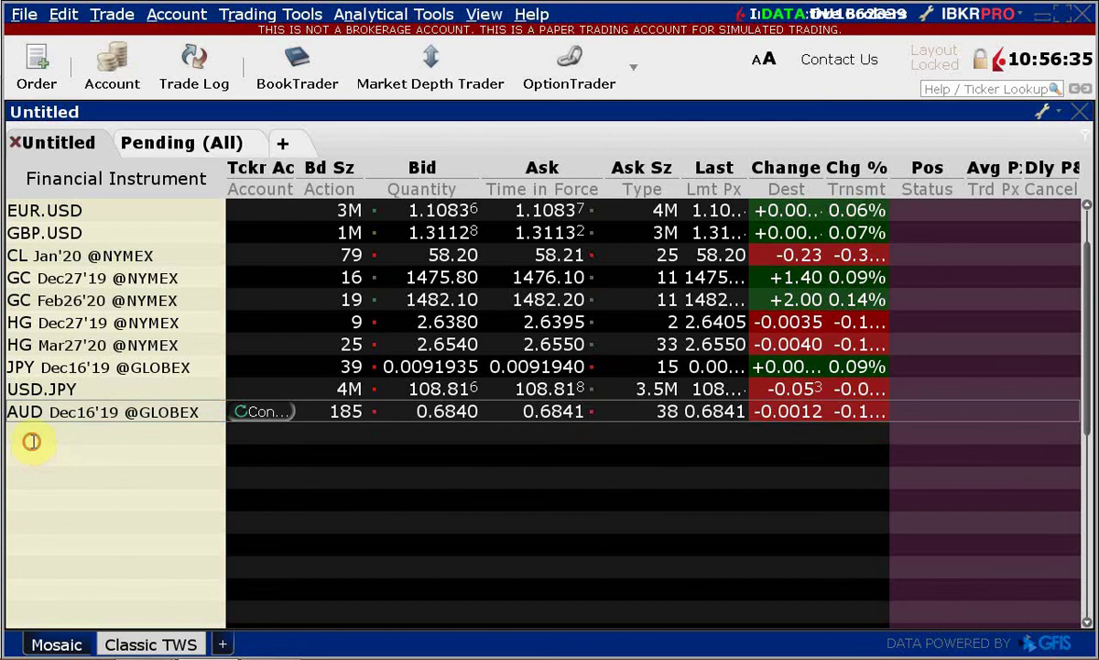
click(34, 439)
text(AUD)
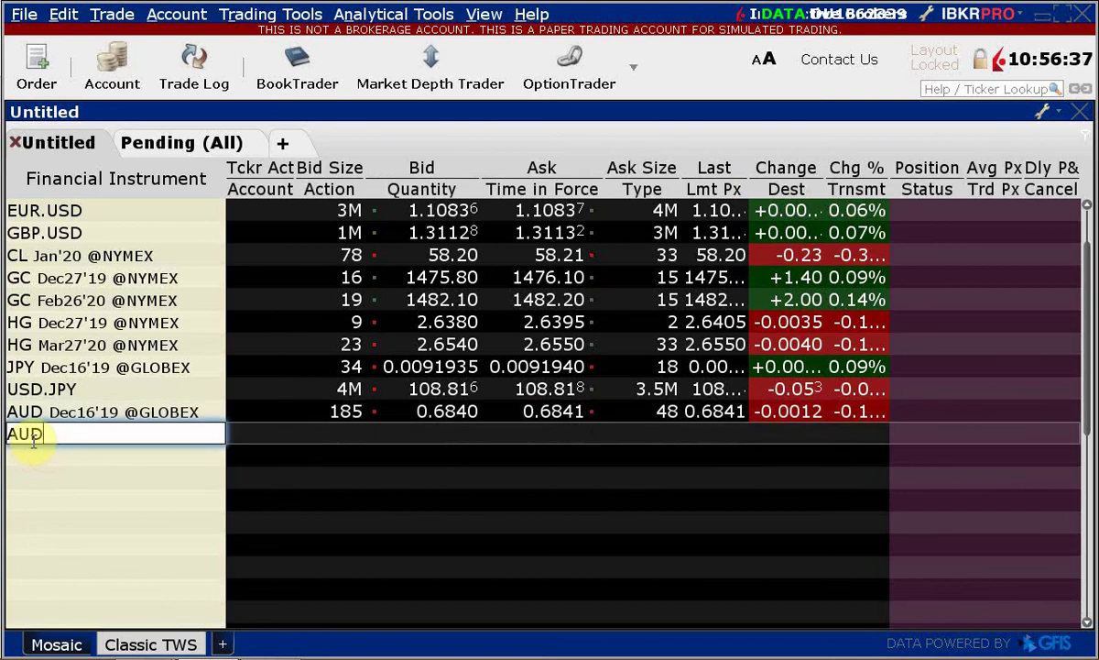
text(.USD)
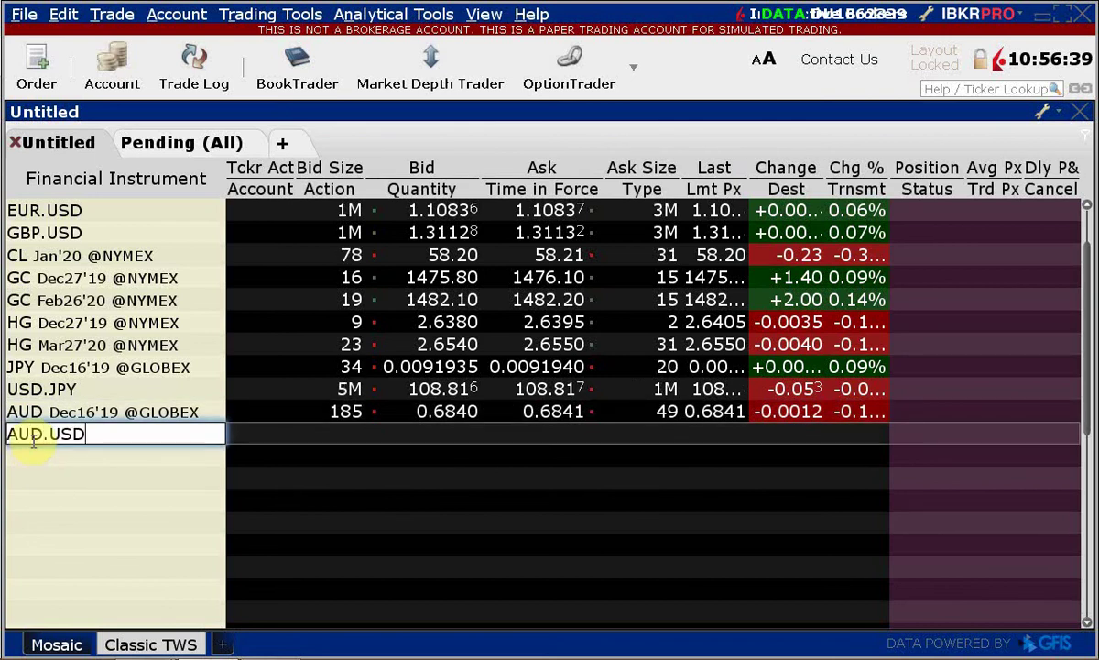
key(Return)
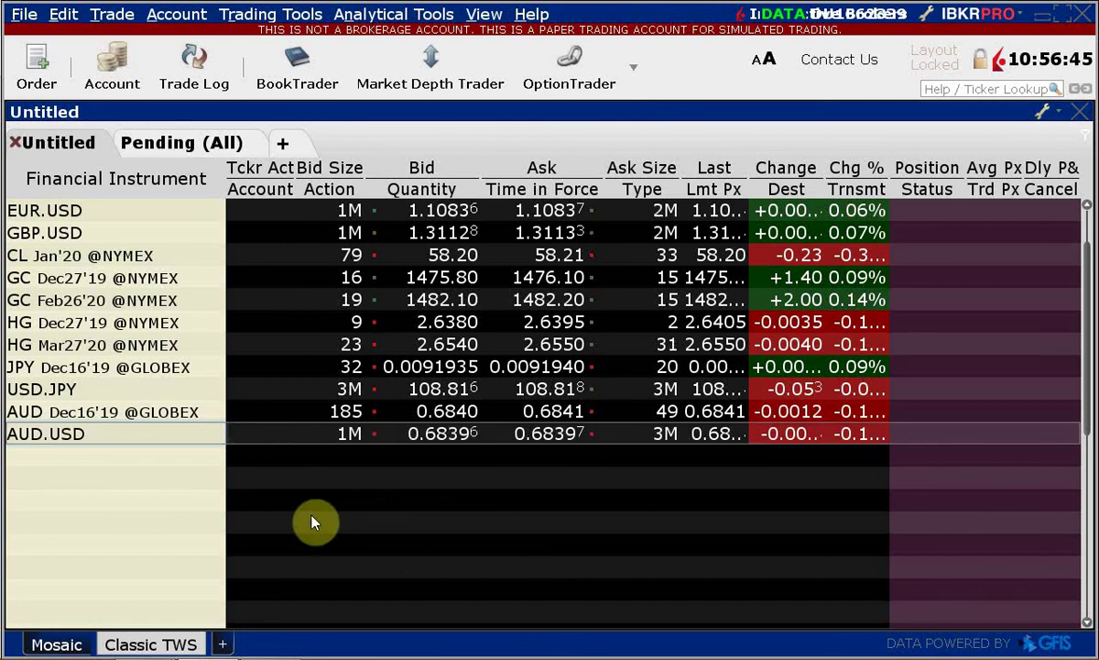
Insert a blank separator row above the AUD Dec16'19 futures and another above the JPY Dec16'19 futures.
mouse_move(149, 414)
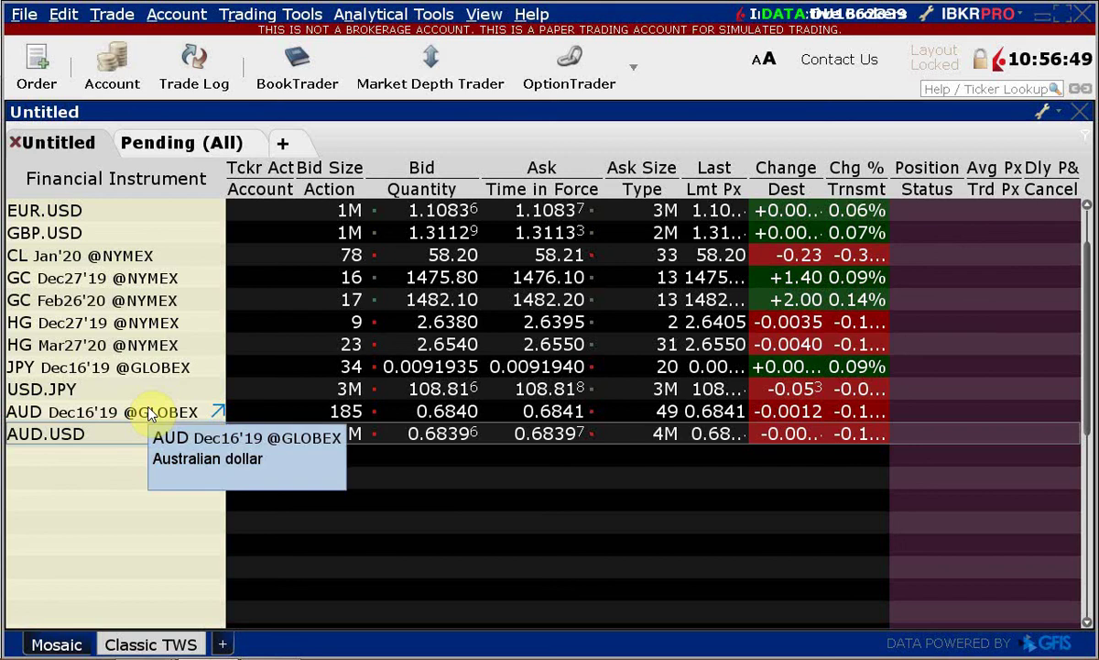
click(149, 414)
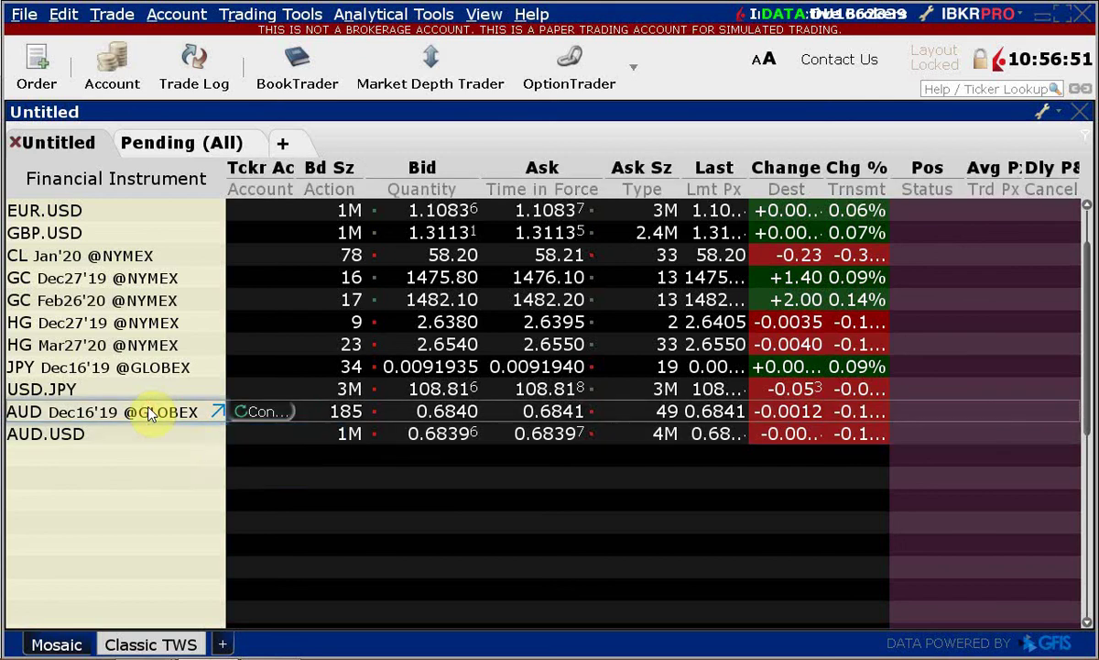
key(Insert)
key(Escape)
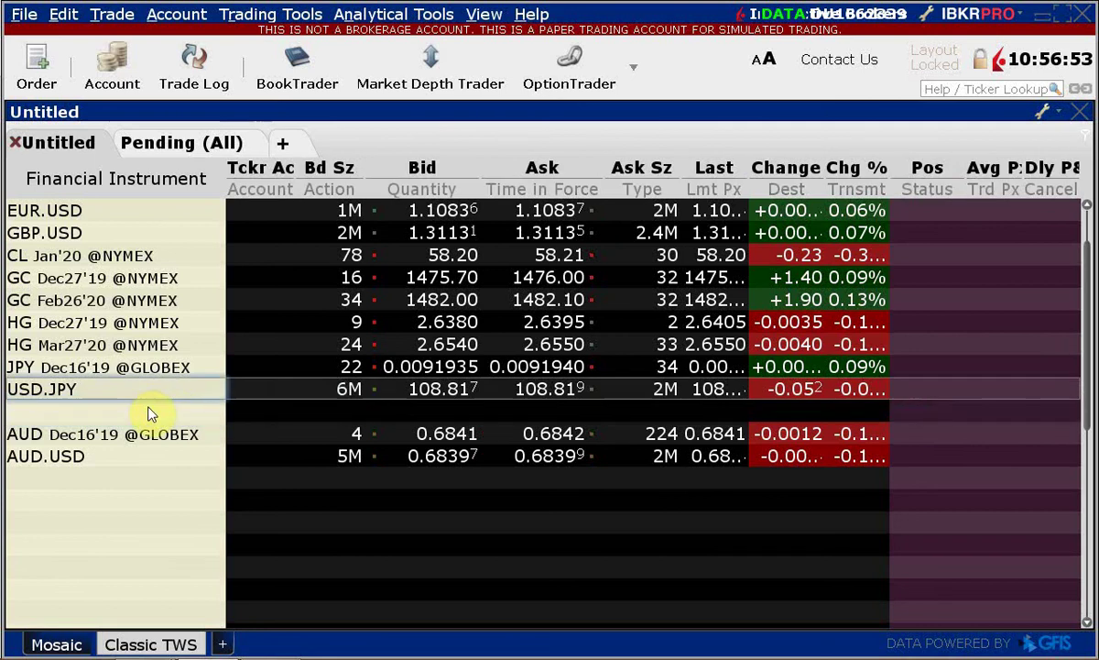
key(Up)
key(Insert)
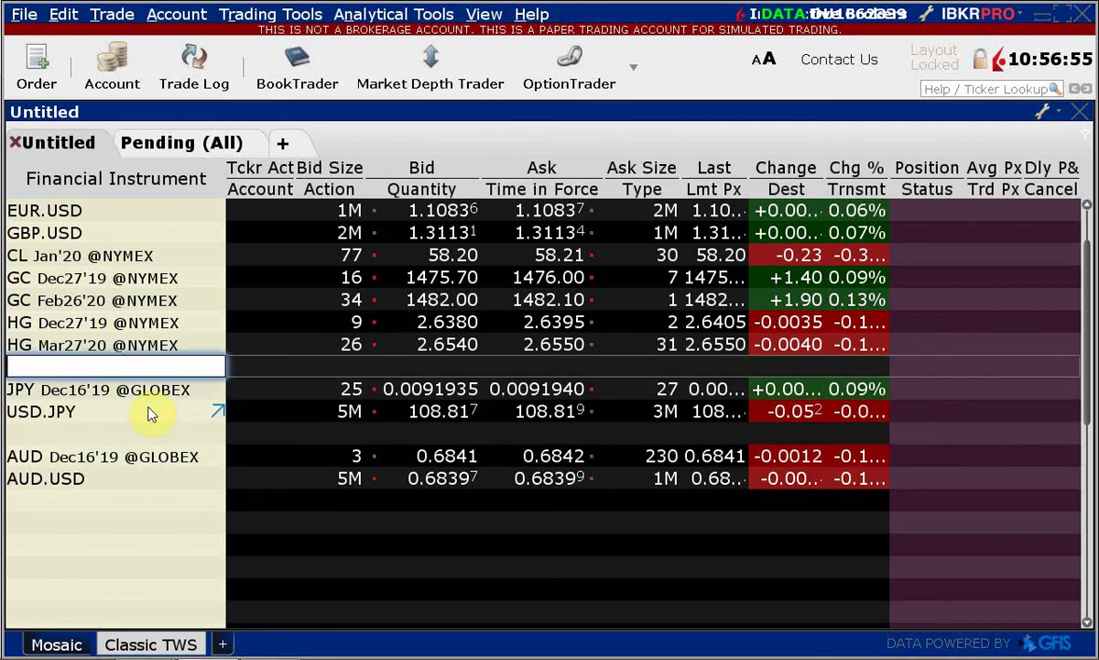
click(303, 530)
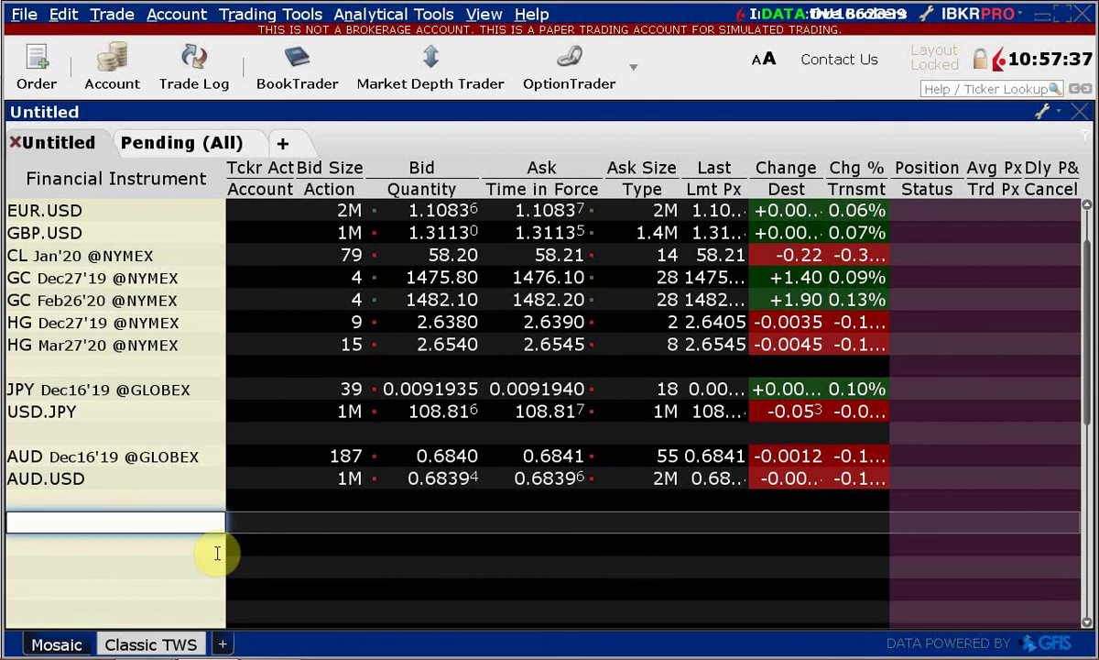
click(217, 552)
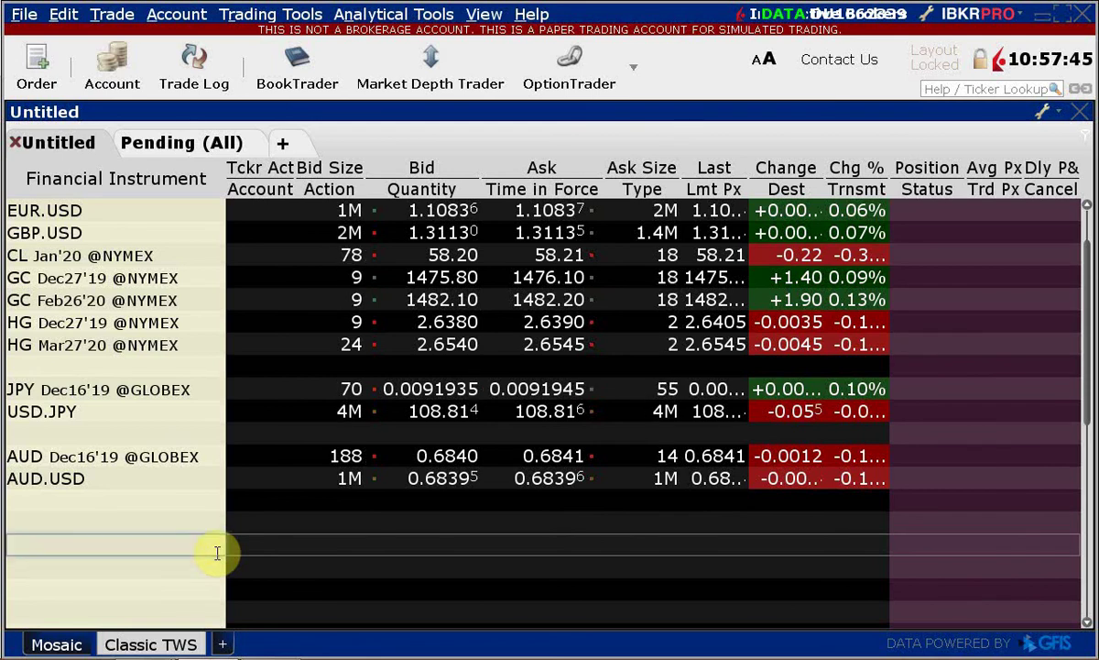
Switch to the browser, look at the Magma Resources balance sheet spreadsheet, and return to Trader Workstation.
key(alt+Tab)
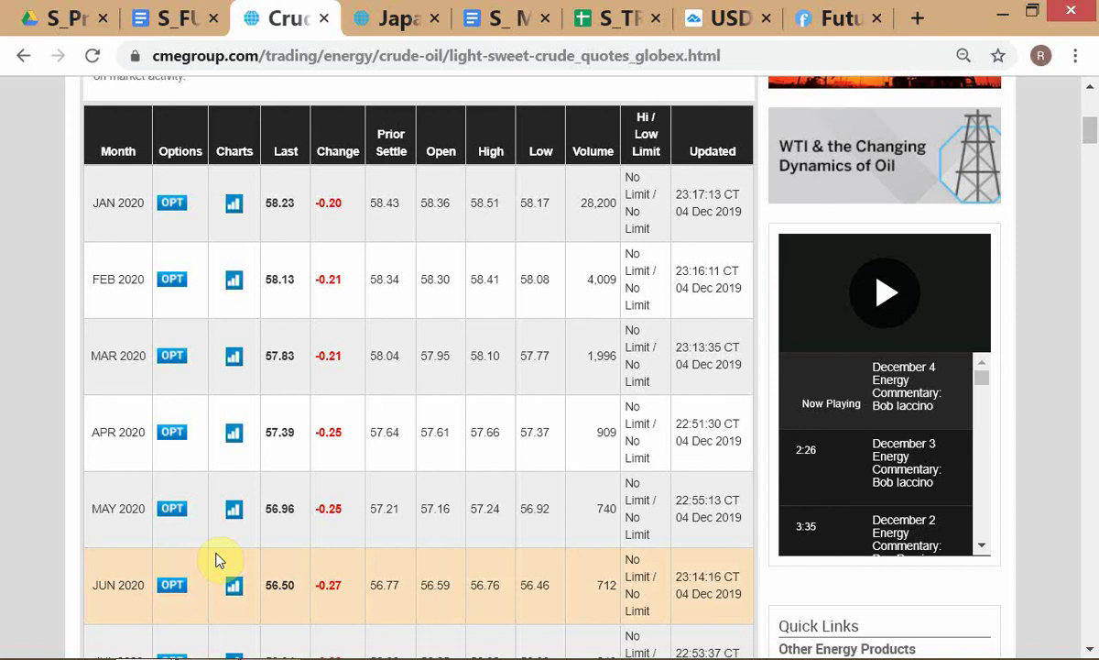
click(619, 18)
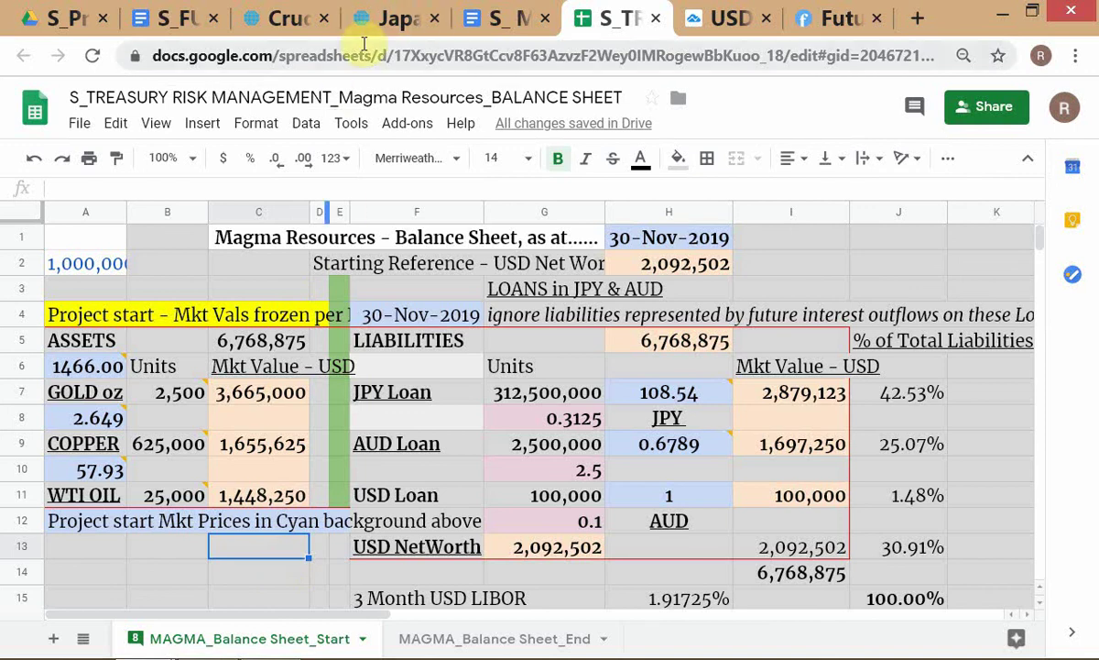
key(alt+Tab)
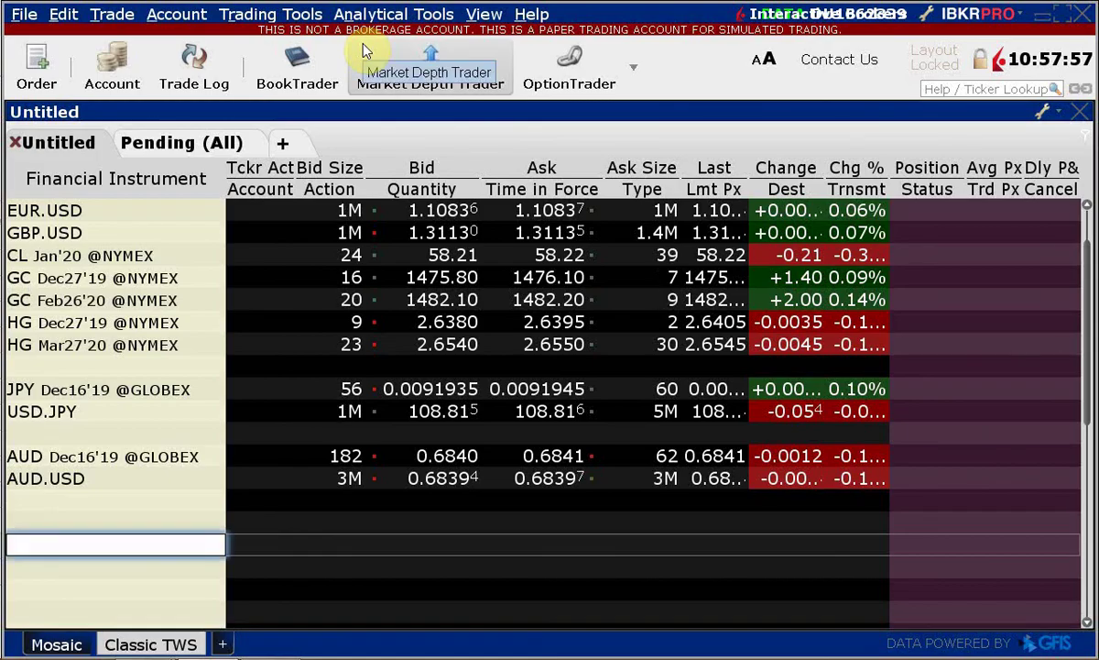
Read questions 1 to 5 in the S_Case - Magma Resources document, show the ICE LIBOR link's preview, and return to Trader Workstation.
key(alt+Tab)
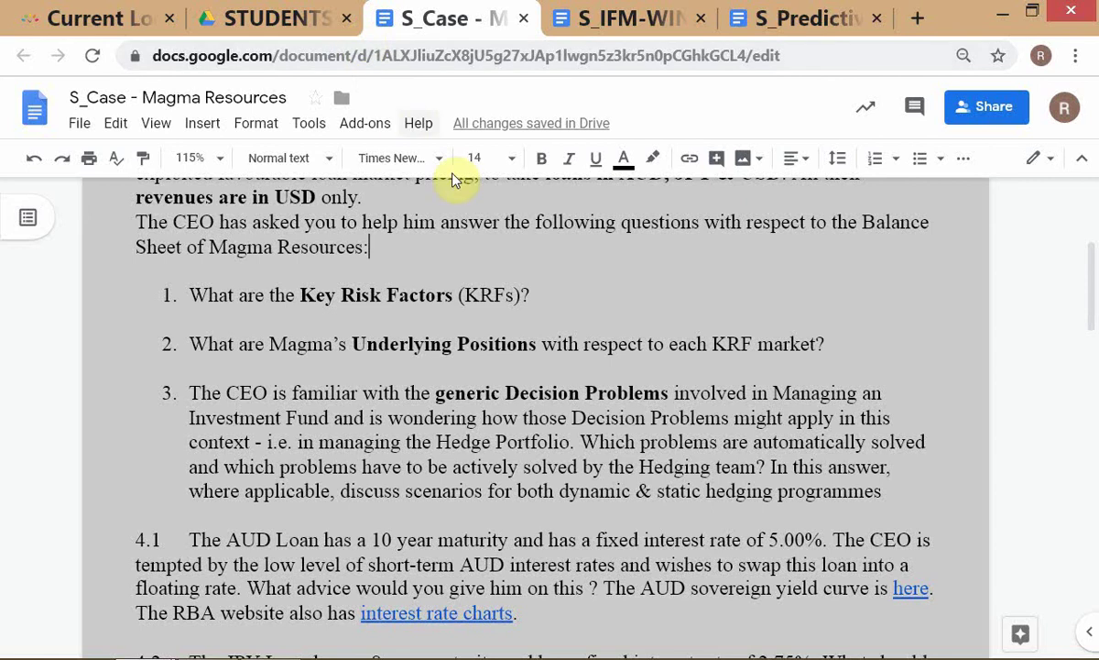
scroll(492, 343, down, 1)
scroll(492, 342, up, 2)
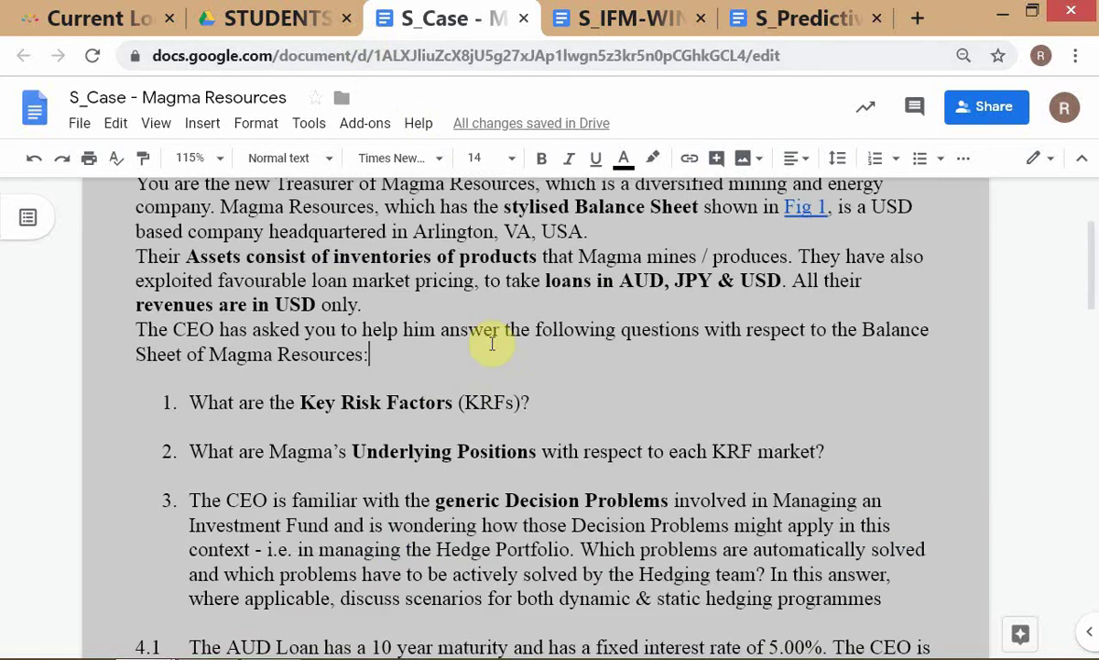
scroll(492, 343, down, 2)
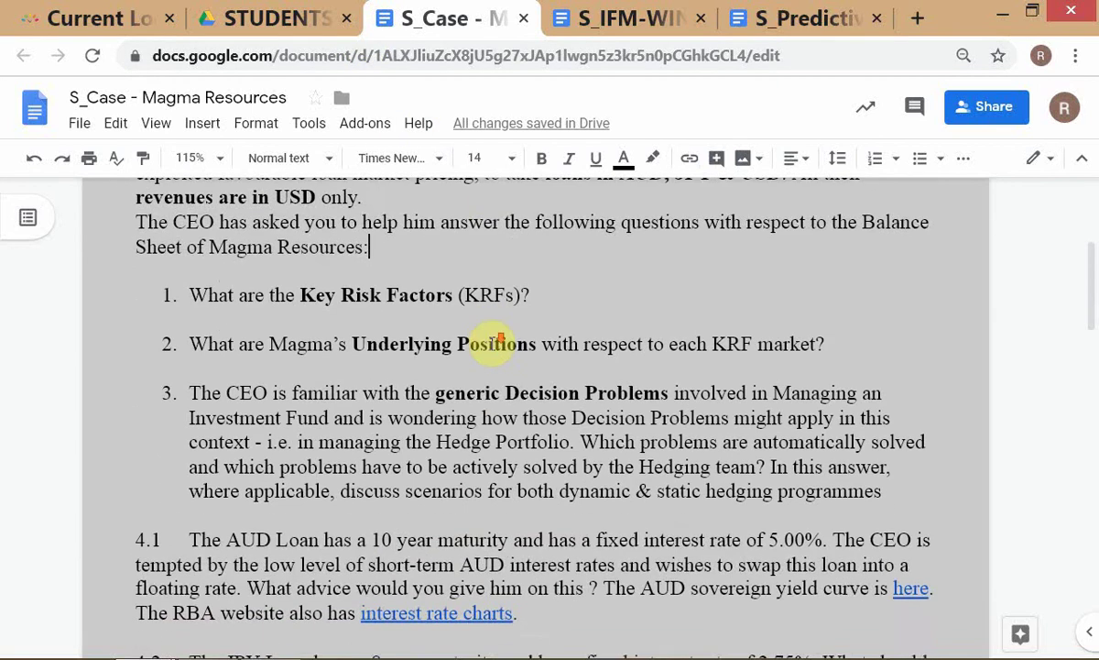
scroll(492, 343, down, 6)
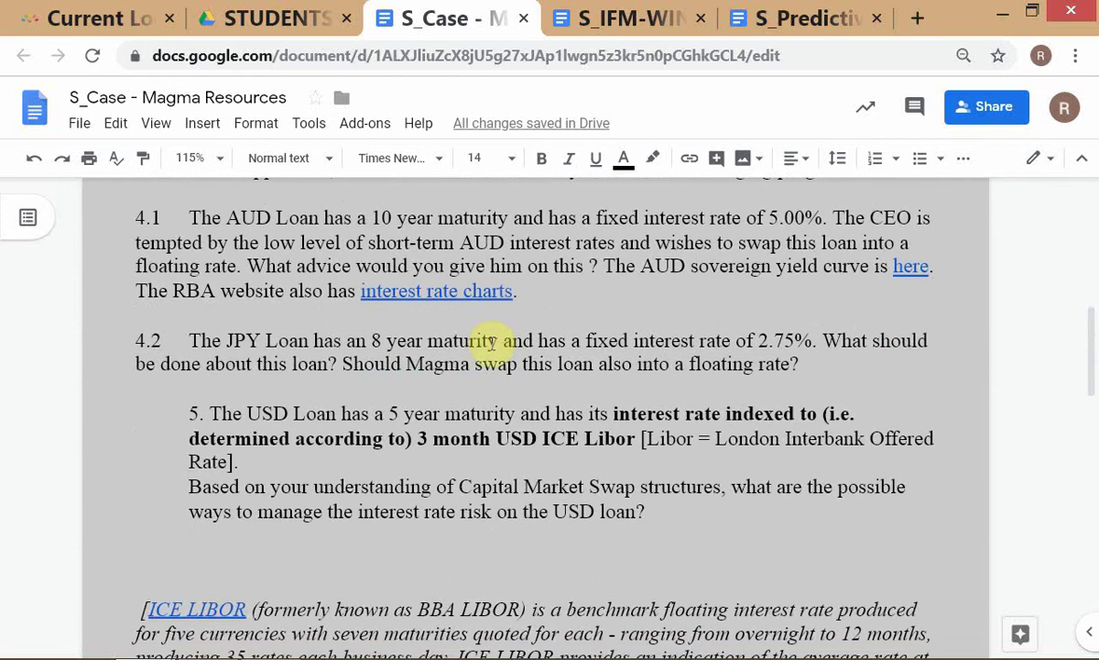
scroll(492, 343, down, 2)
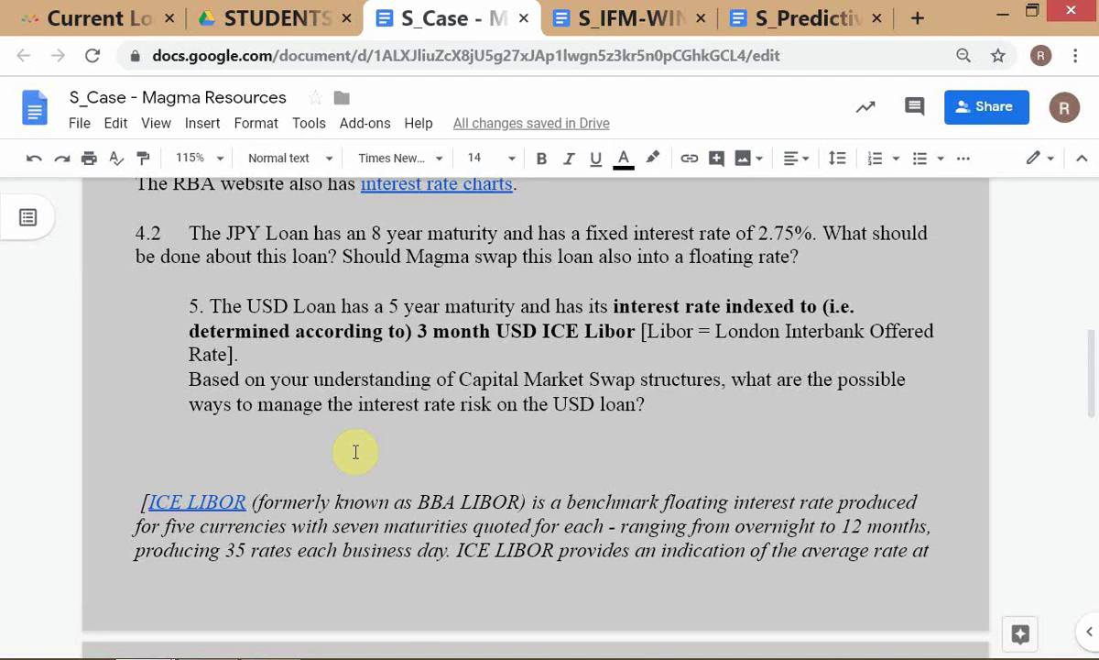
click(184, 502)
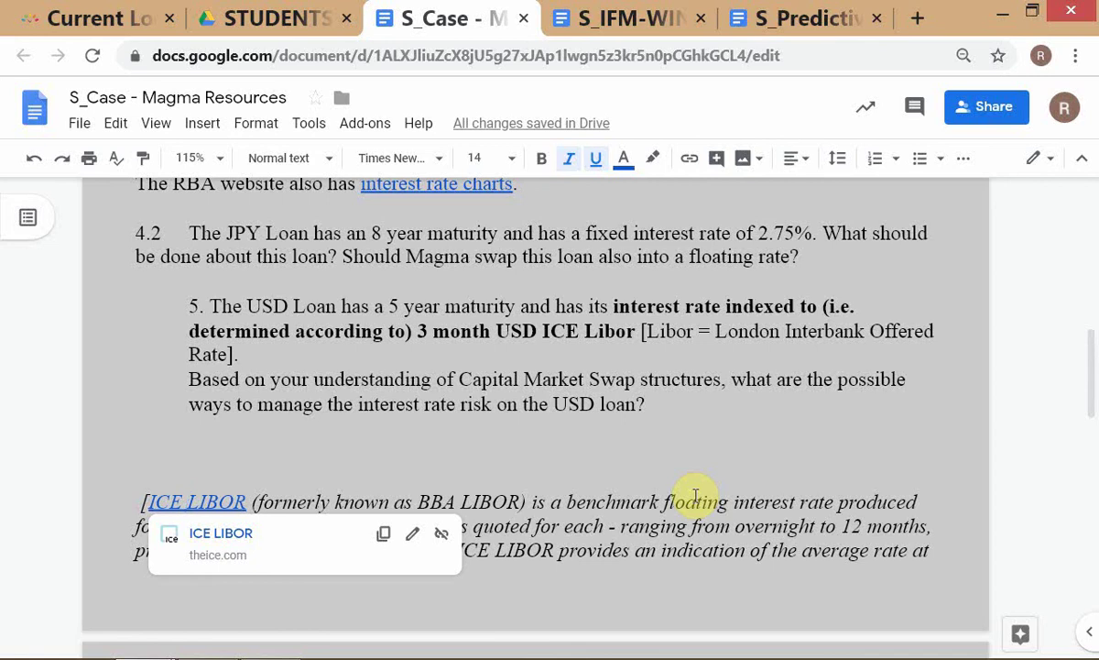
key(alt+Tab)
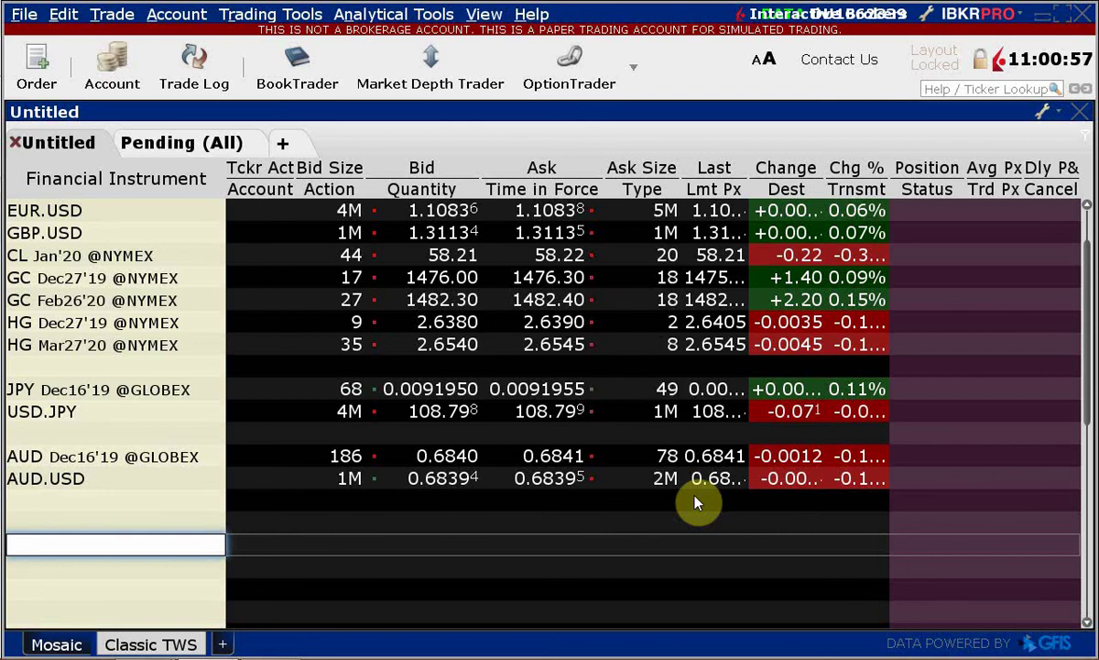
Switch to the Magma Resources balance sheet in the browser and select the JPY loan's exchange rate in cell H7.
key(alt+Tab)
key(alt+Tab)
key(alt+Tab)
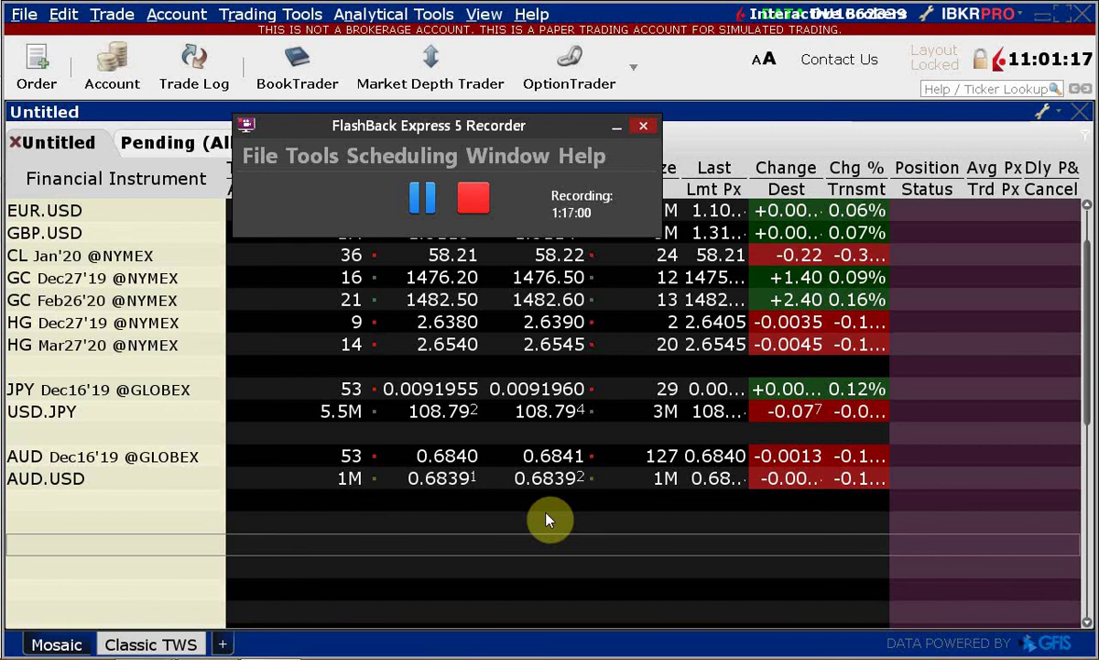
key(alt+Tab)
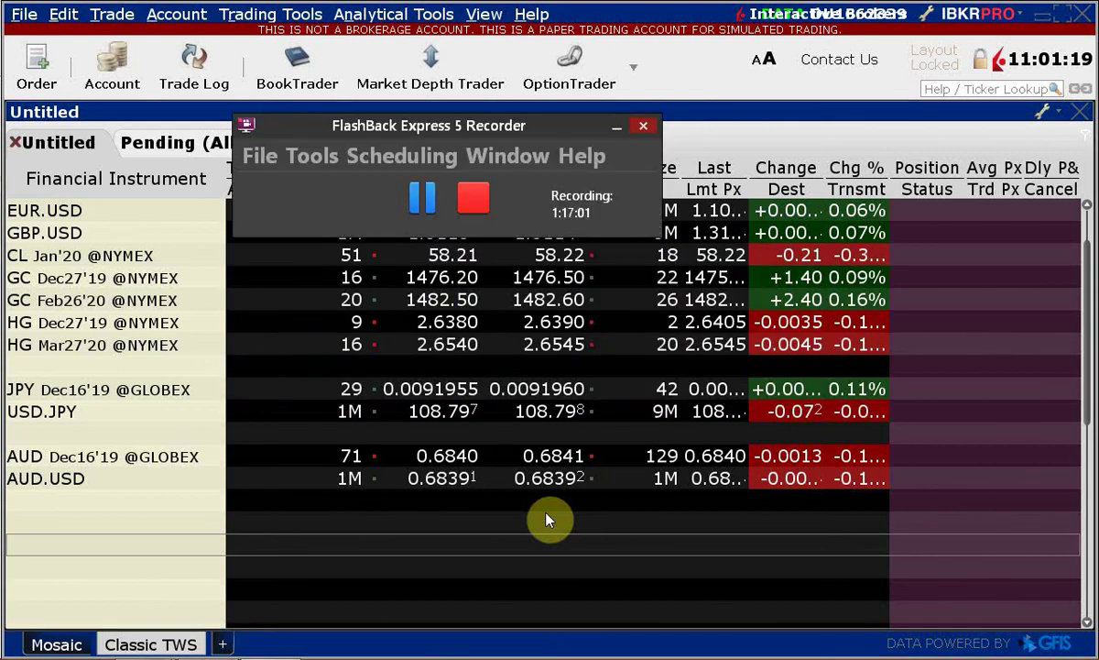
key(alt+Tab)
key(alt+Tab)
key(alt+Tab)
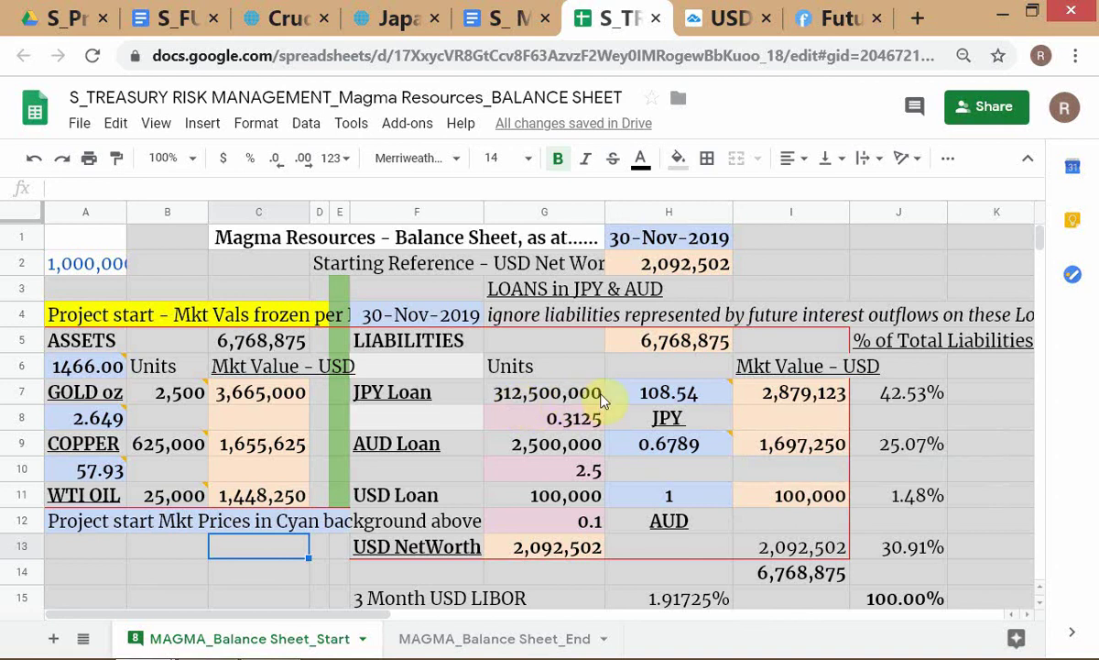
mouse_move(646, 397)
click(900, 426)
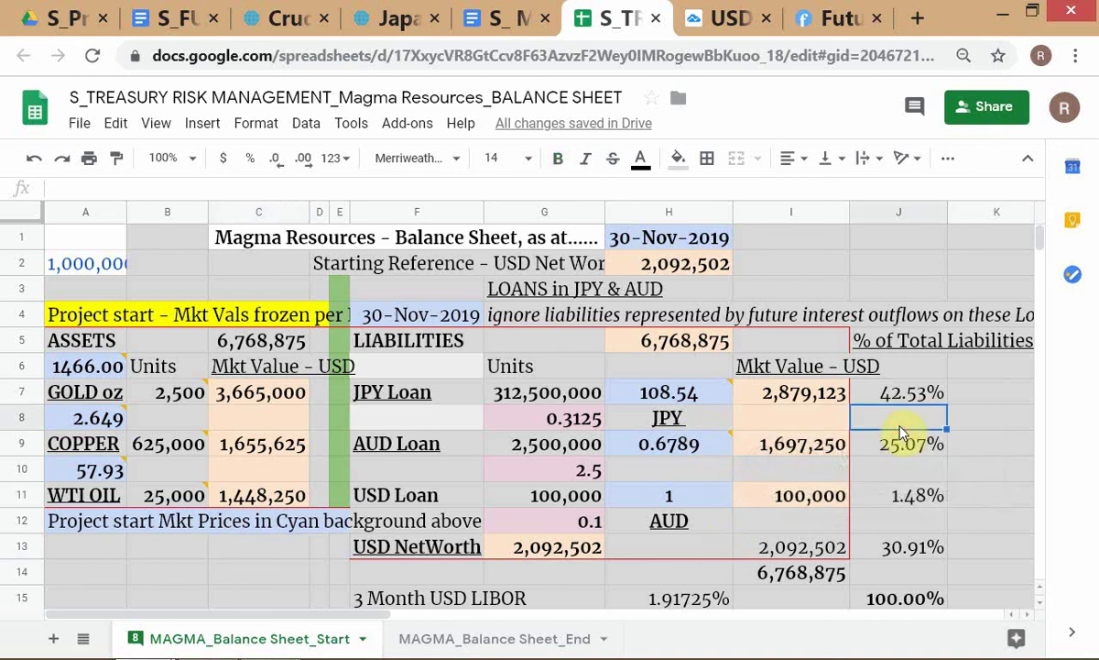
key(Left)
key(Left)
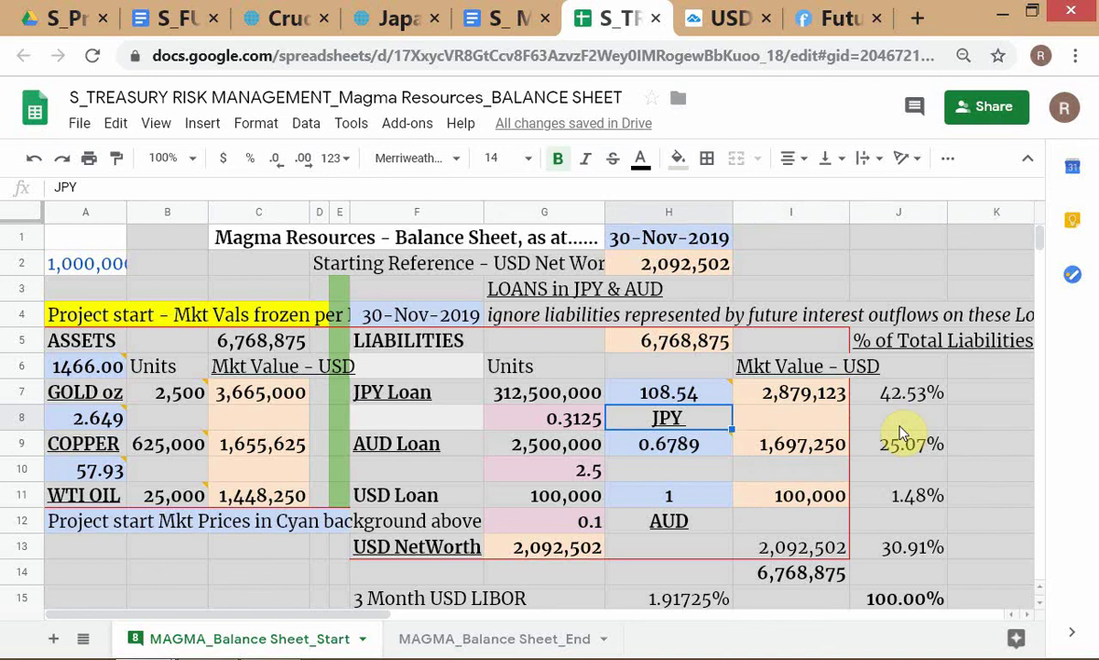
key(Up)
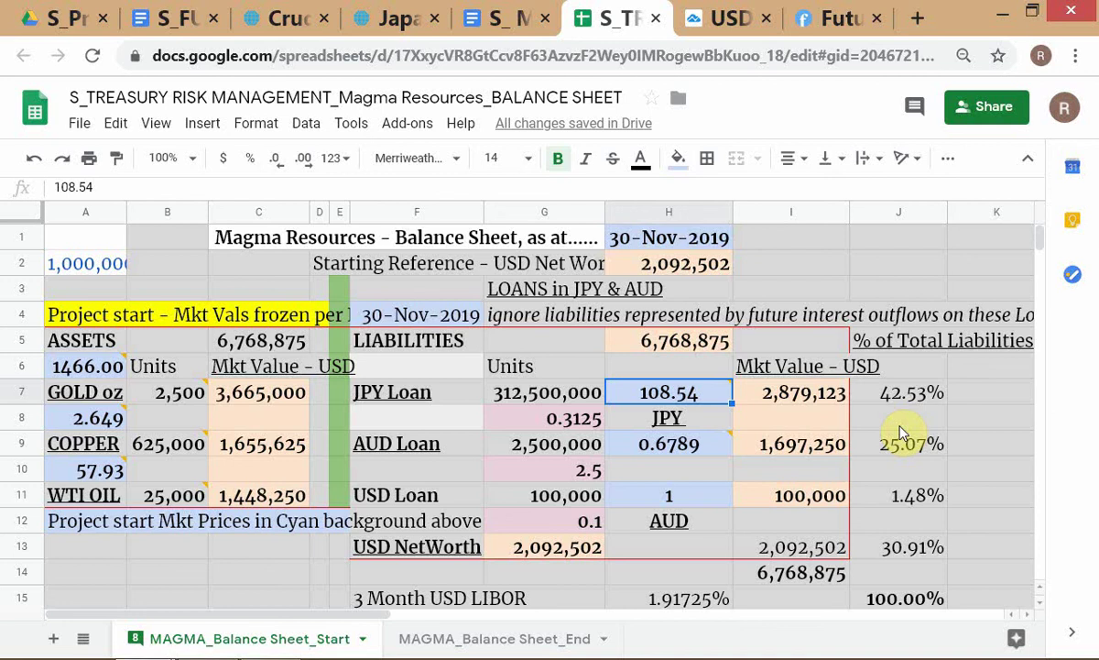
Compare the exchange rate cells of the JPY and AUD loans, finishing on the AUD rate in cell H9.
key(Down)
key(Down)
key(Up)
key(Up)
key(Down)
key(Down)
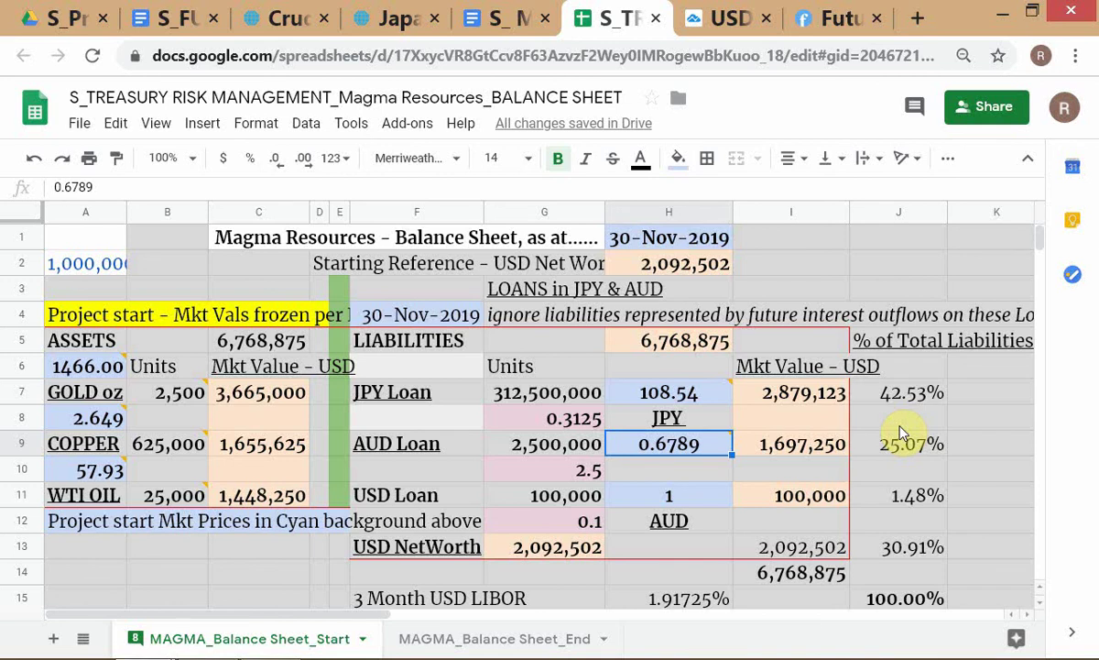
Load the FXCM AUDUSD daily chart in TradingView, look it over, and return to Trader Workstation.
key(ctrl+Tab)
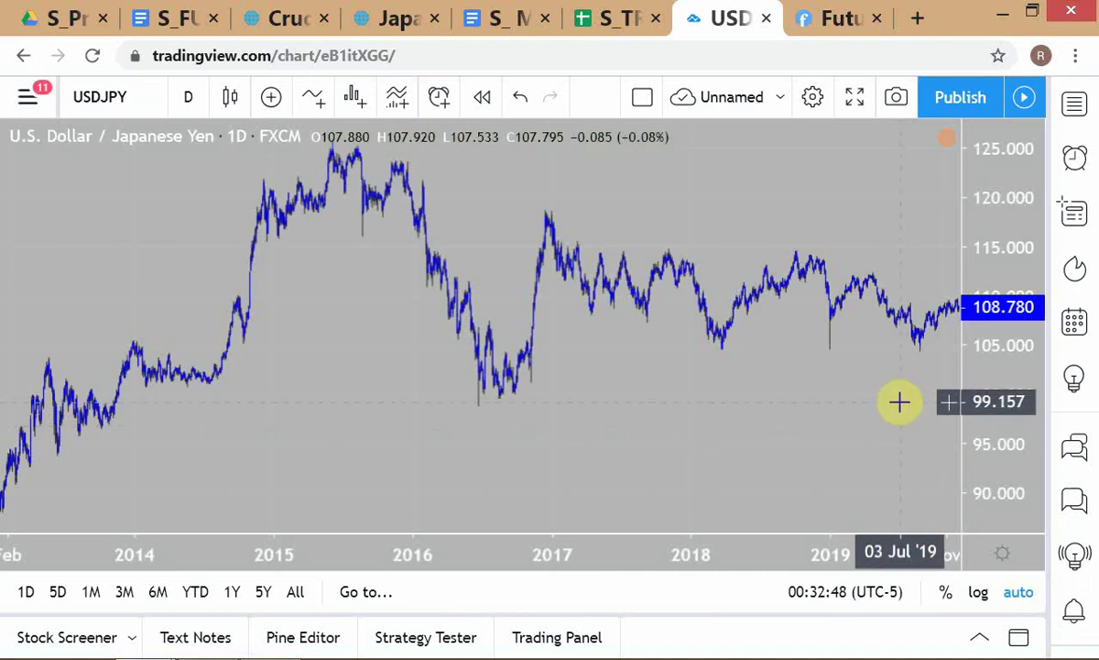
text(AUDUS)
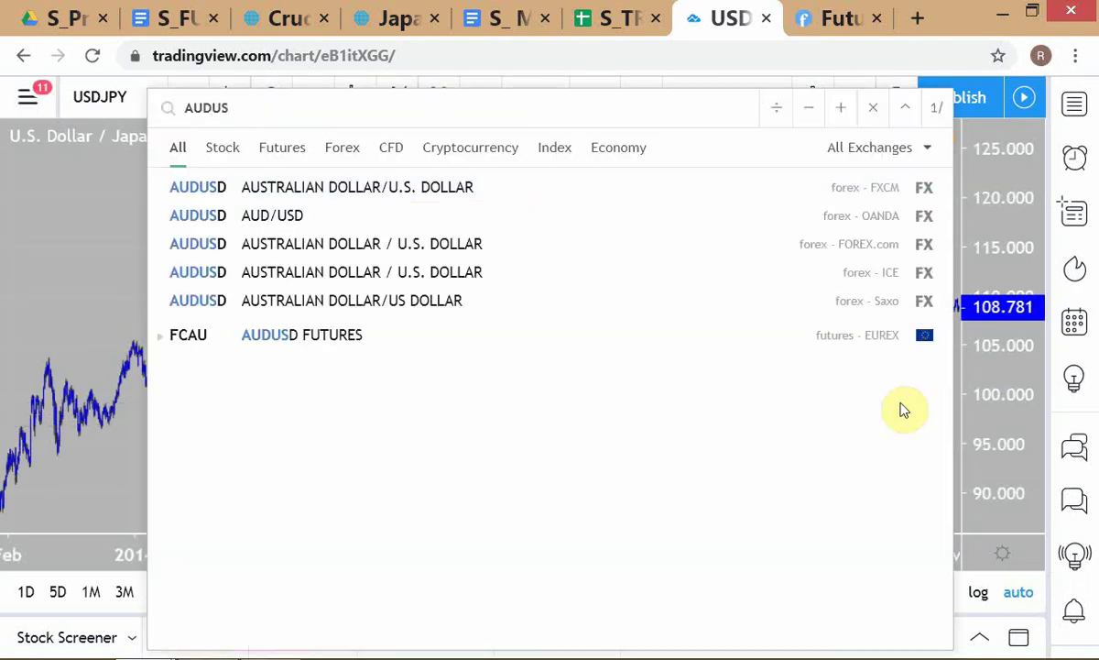
key(Return)
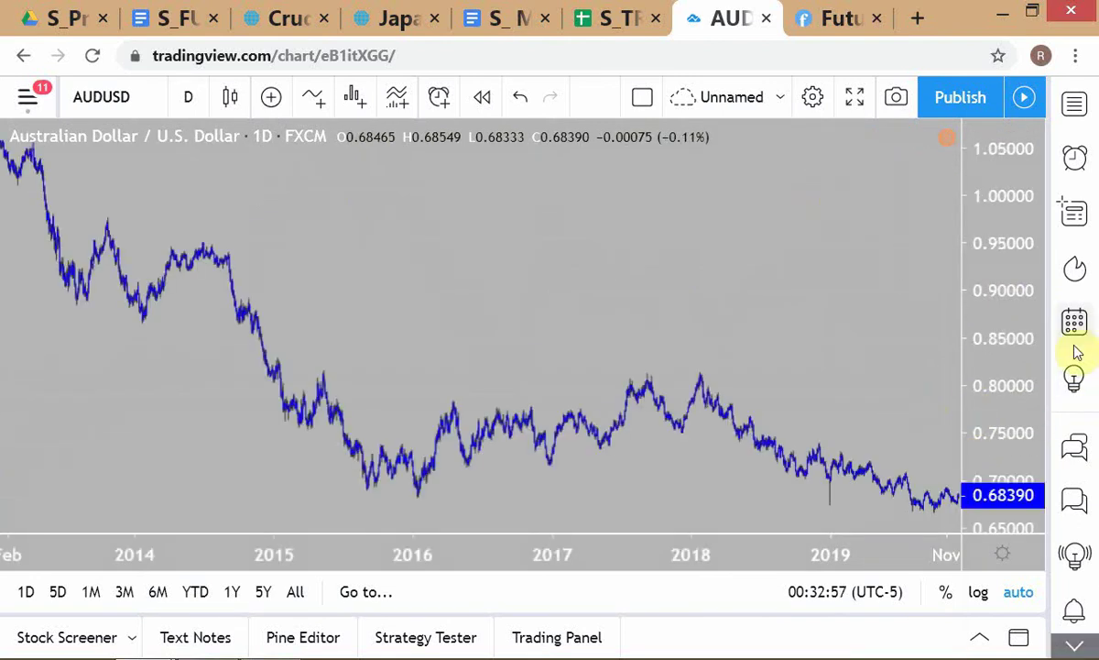
key(alt+Tab)
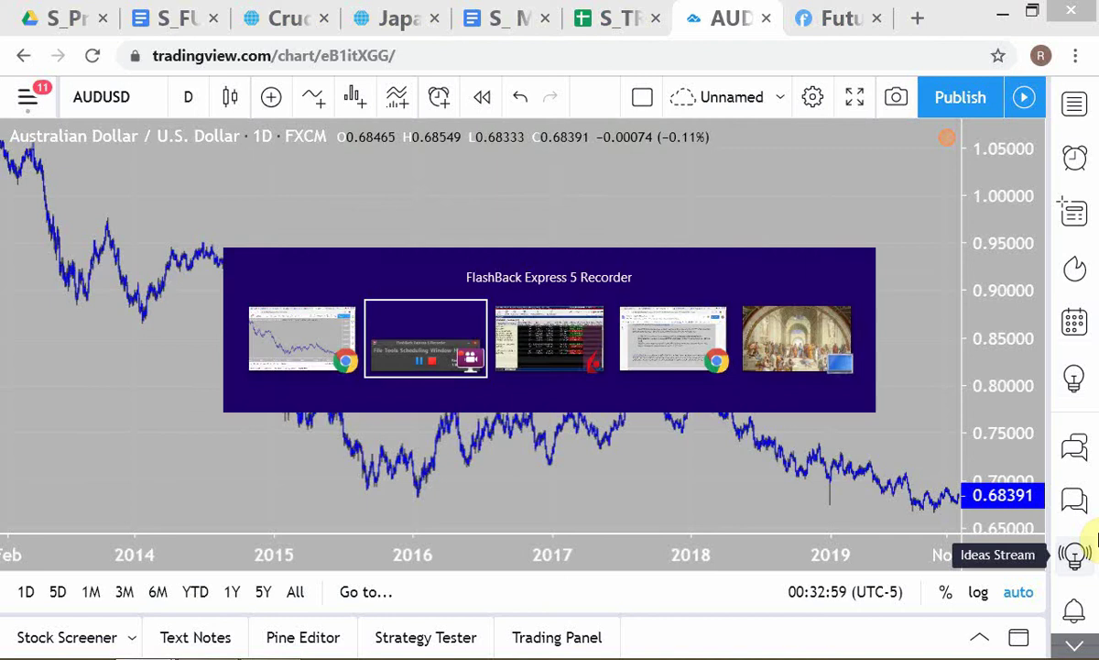
key(alt+Tab)
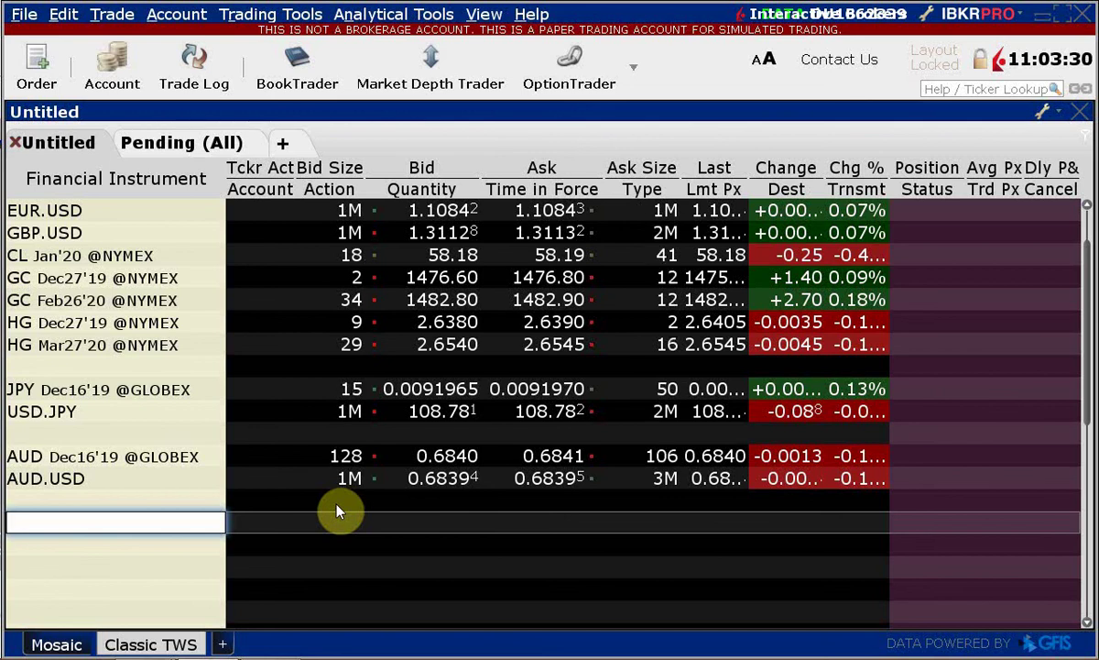
Check the AUD loan's exchange rate in the browser's balance sheet, then return to the Trader Workstation watchlist.
key(alt+Tab)
key(alt+Tab)
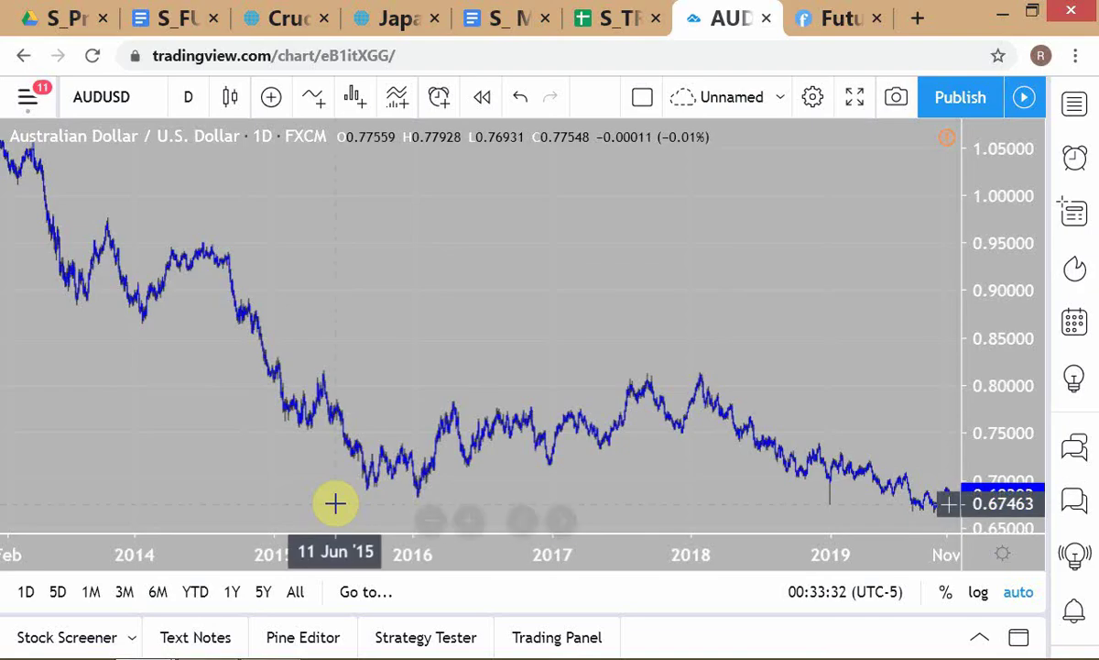
key(ctrl+shift+Tab)
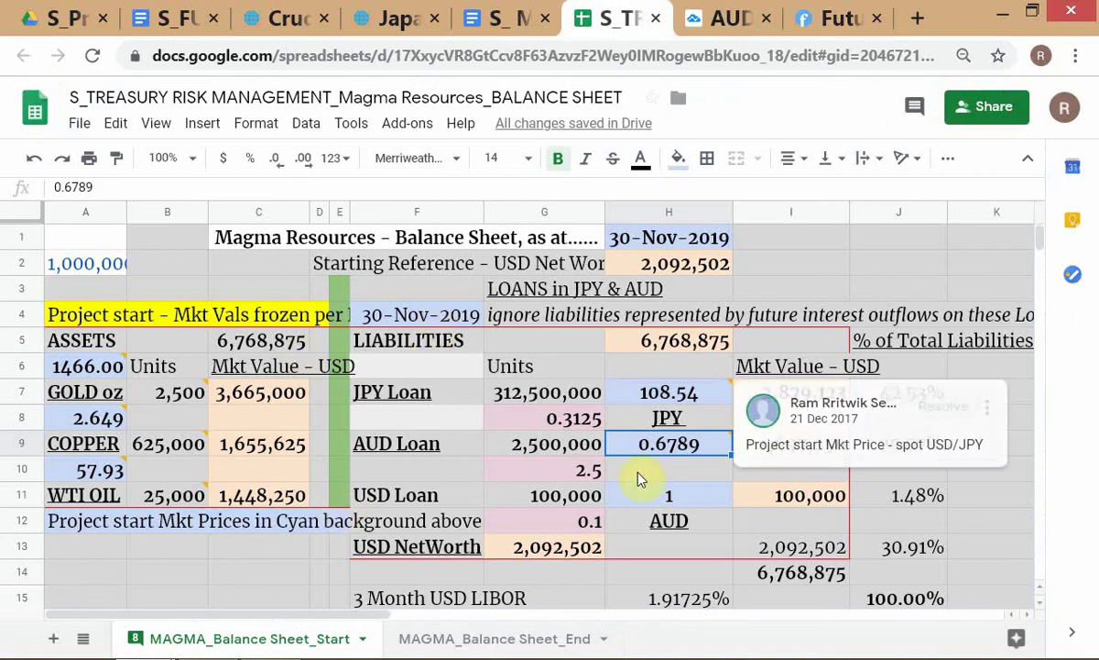
key(alt+Tab)
key(alt+Tab)
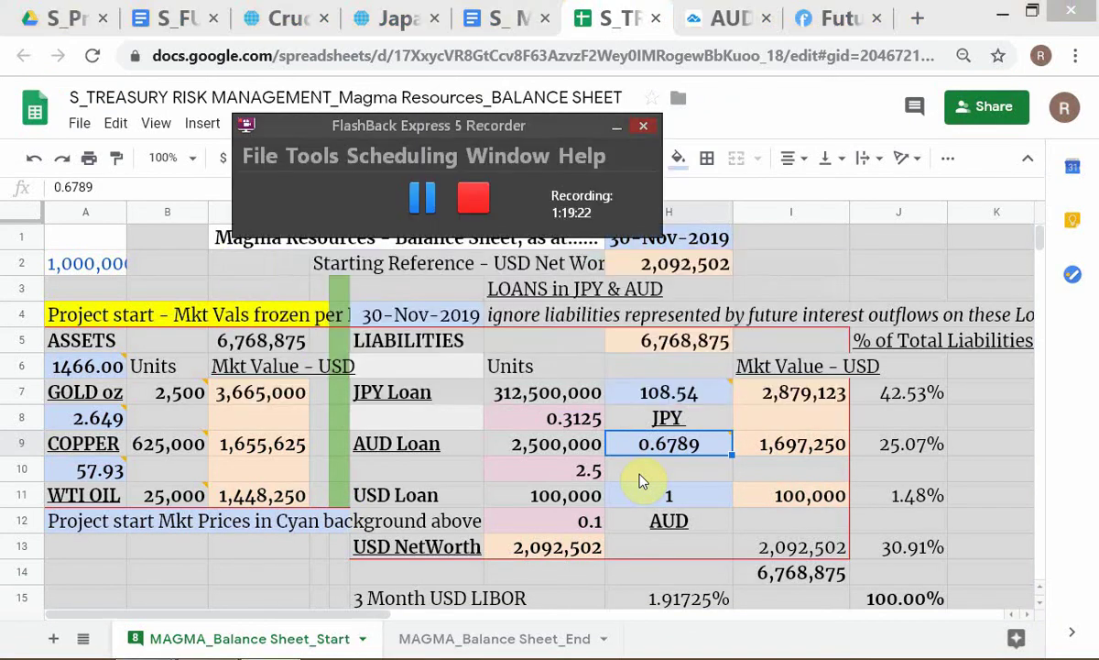
key(alt+Tab)
click(209, 518)
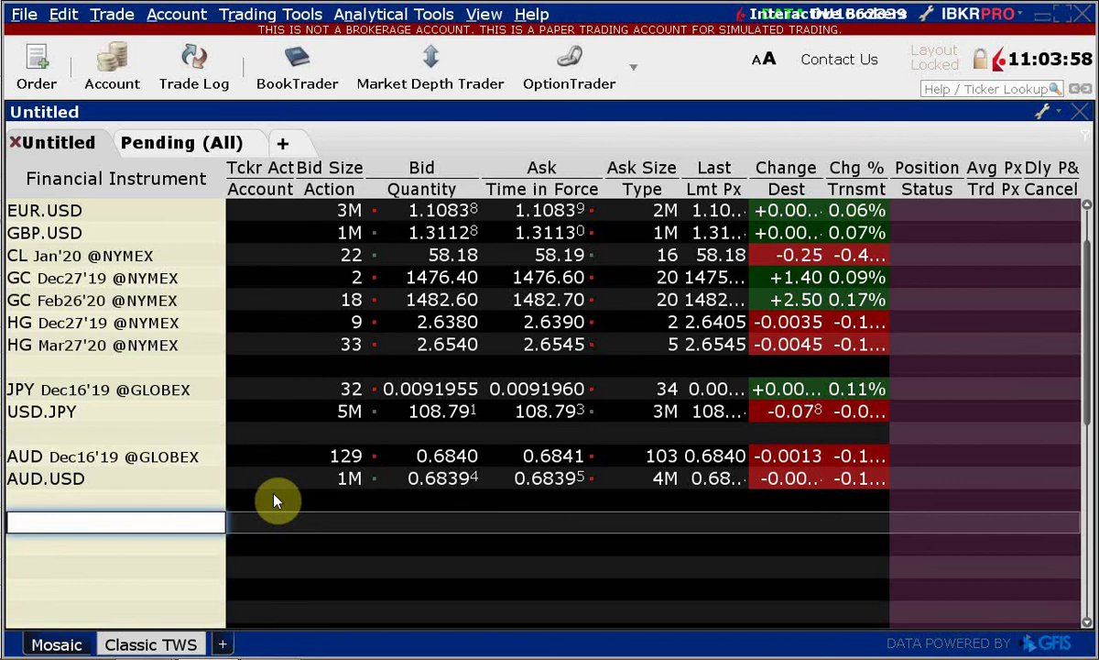
Switch to the balance sheet and compute the inverse of the AUD rate in cell H10 with =1/H9.
key(alt+Tab)
key(alt+Tab)
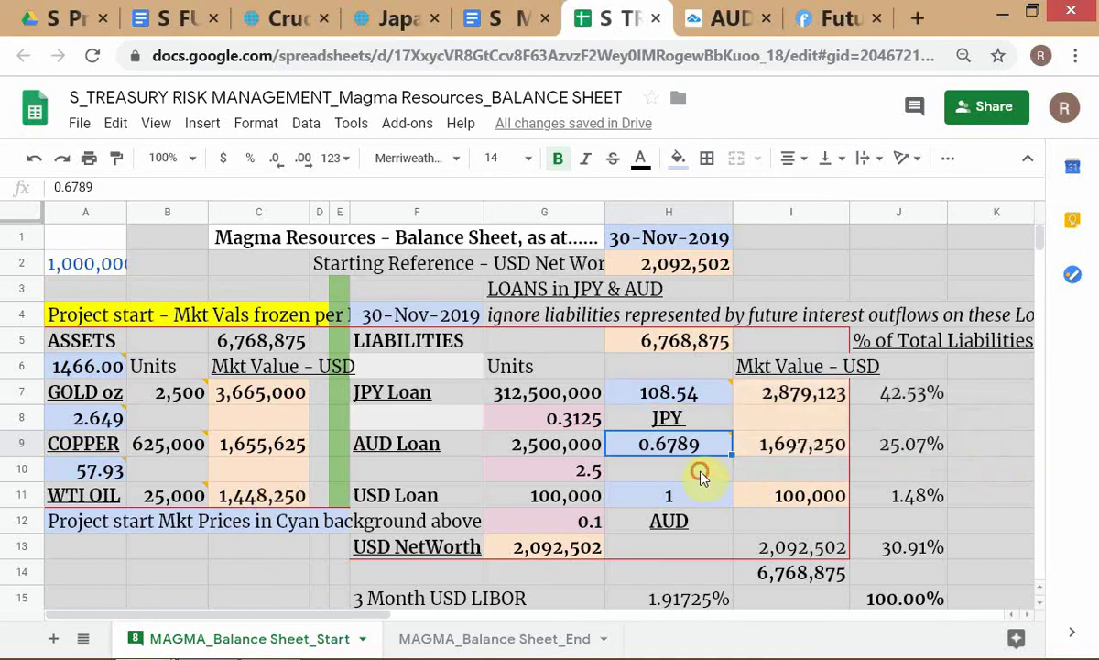
click(700, 471)
text(=)
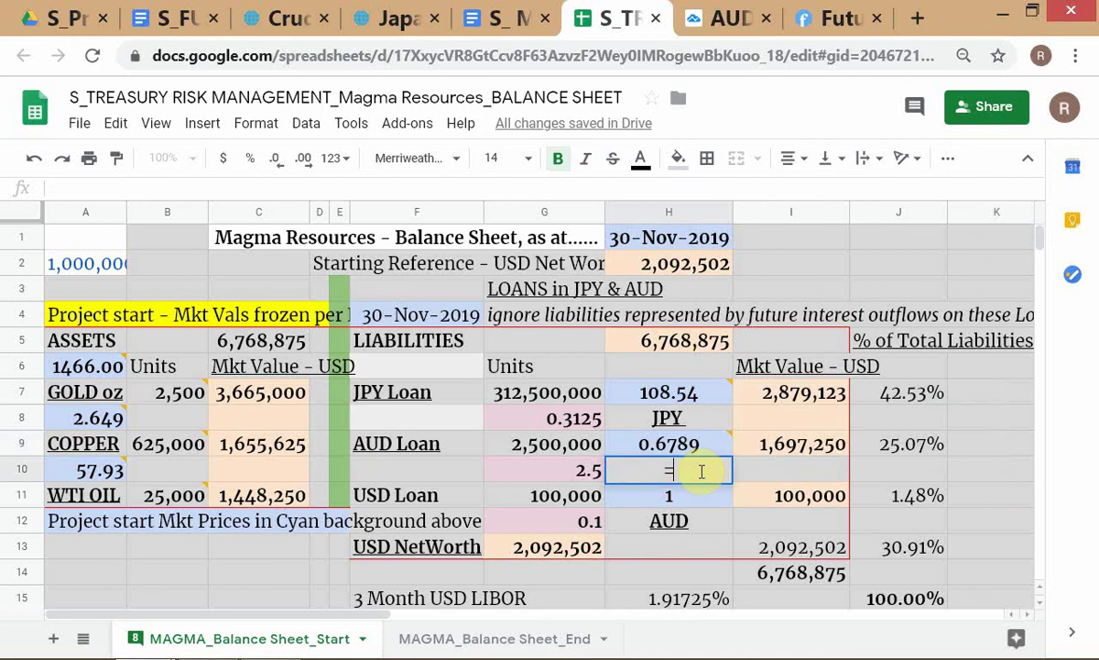
text(1/)
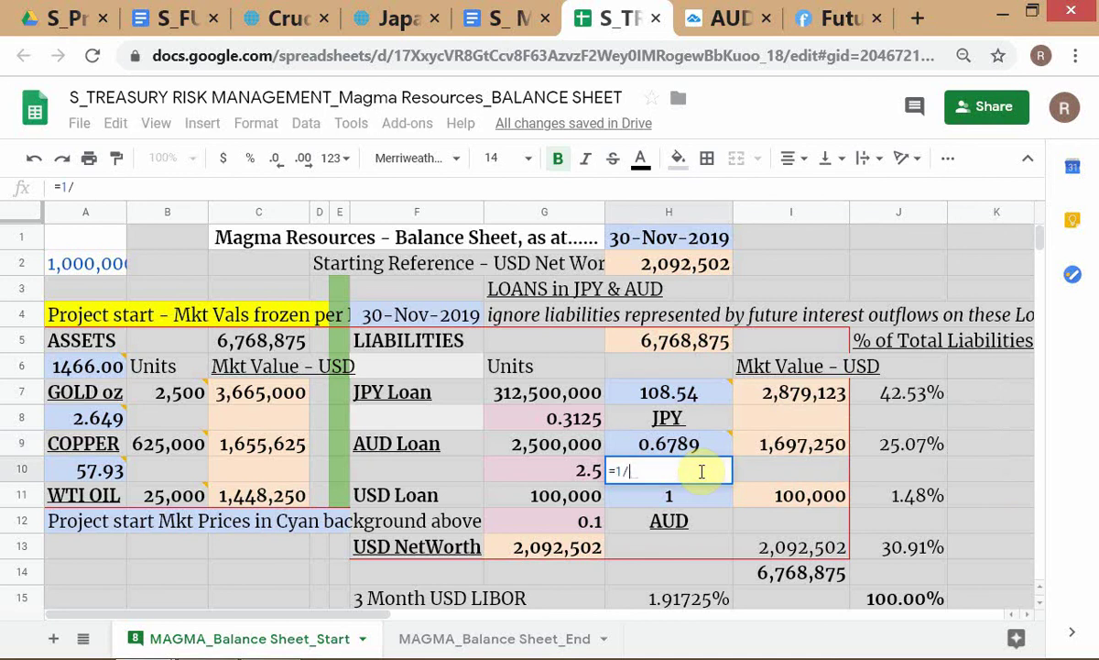
key(Up)
key(Return)
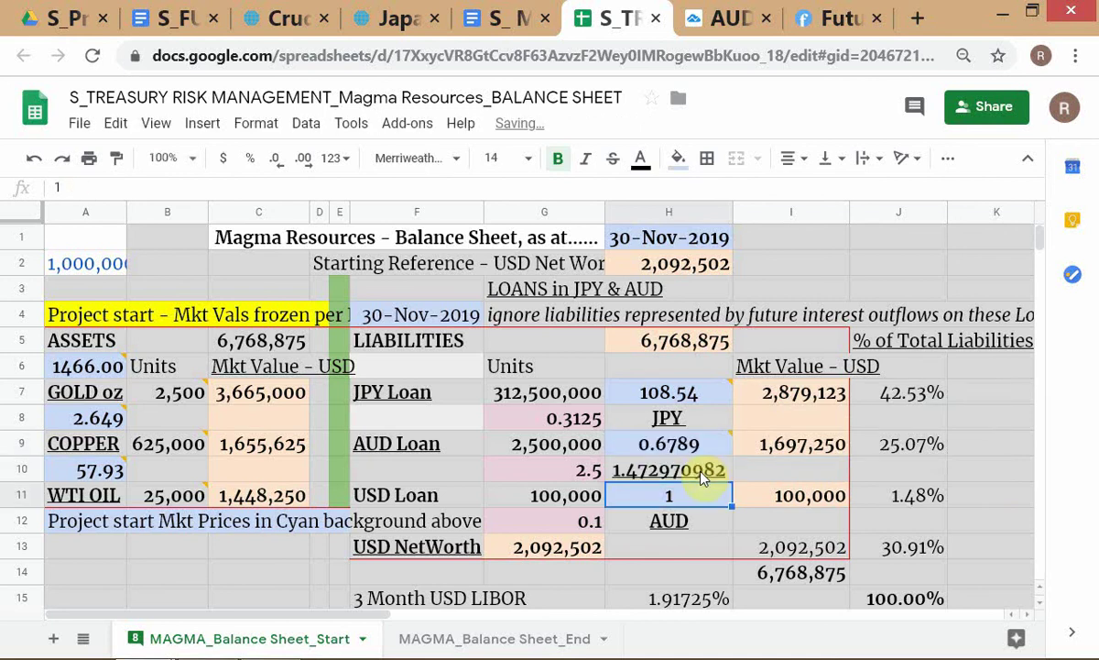
Format cell H10 as a number with four decimal places and no underline.
click(691, 476)
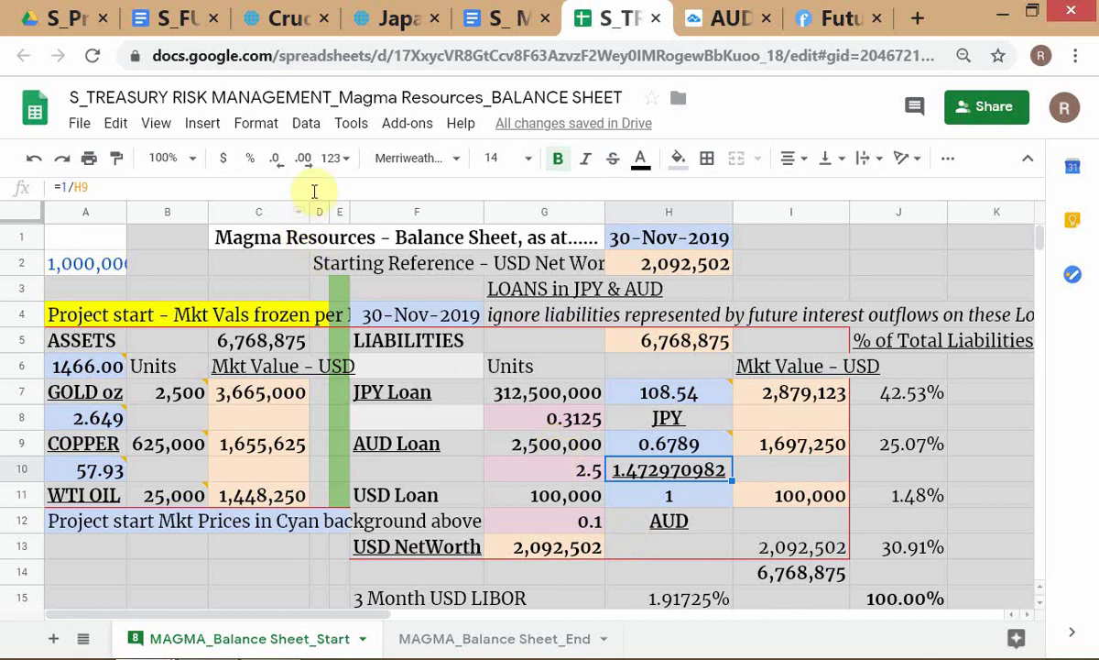
click(336, 157)
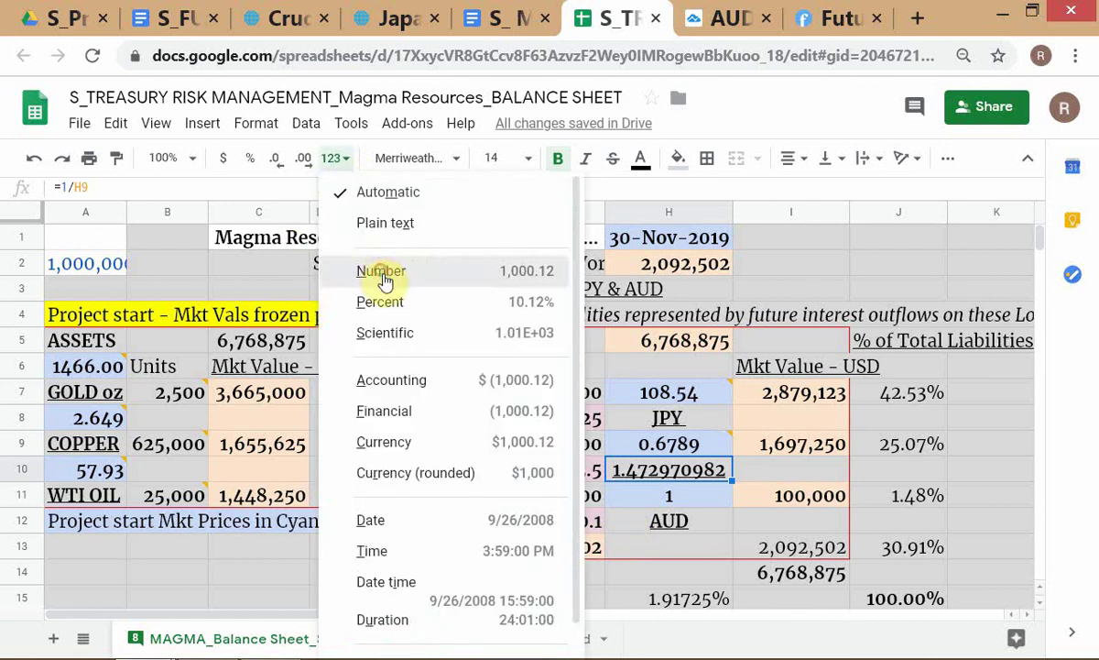
click(378, 273)
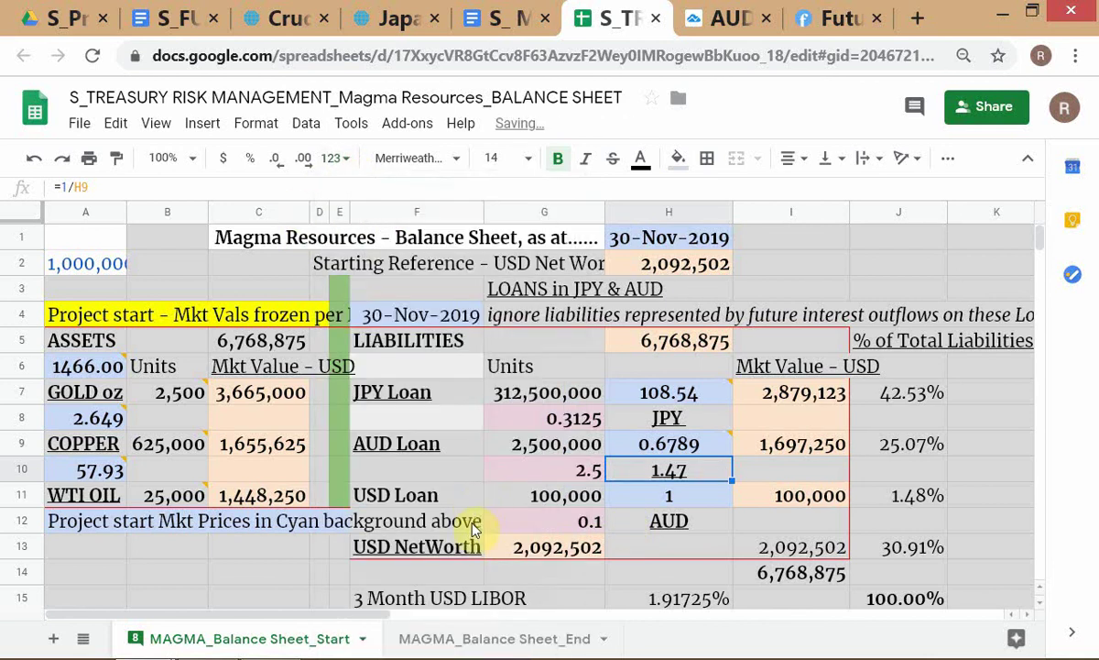
click(303, 158)
click(304, 158)
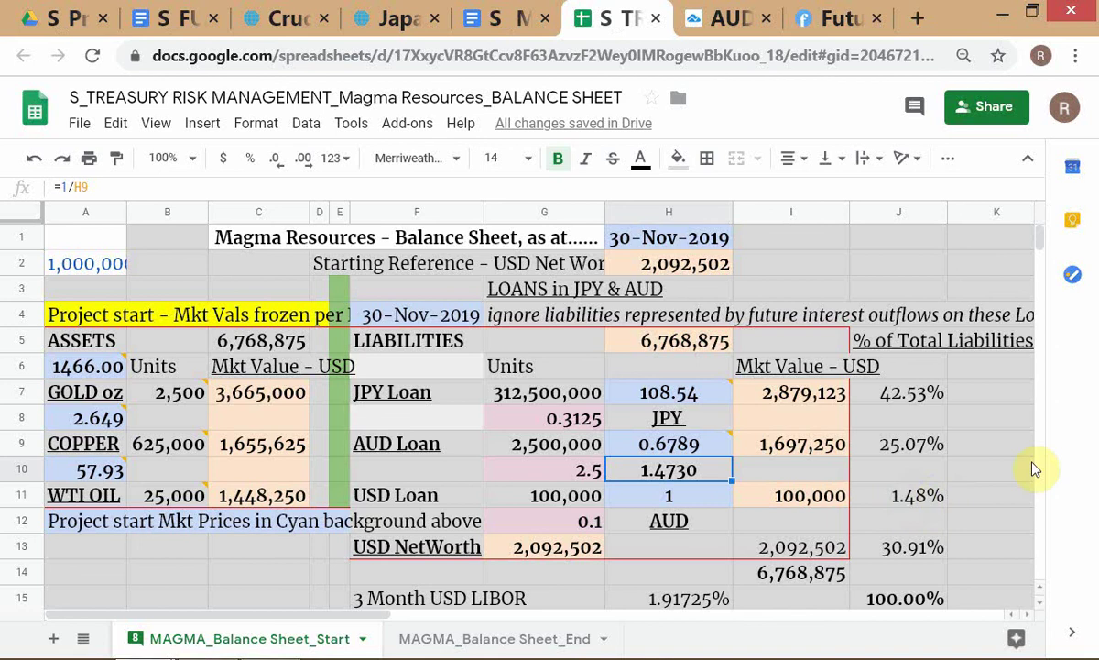
Select the AUD rate in cell H9, then switch to Trader Workstation and go to an empty row below AUD.USD.
key(Up)
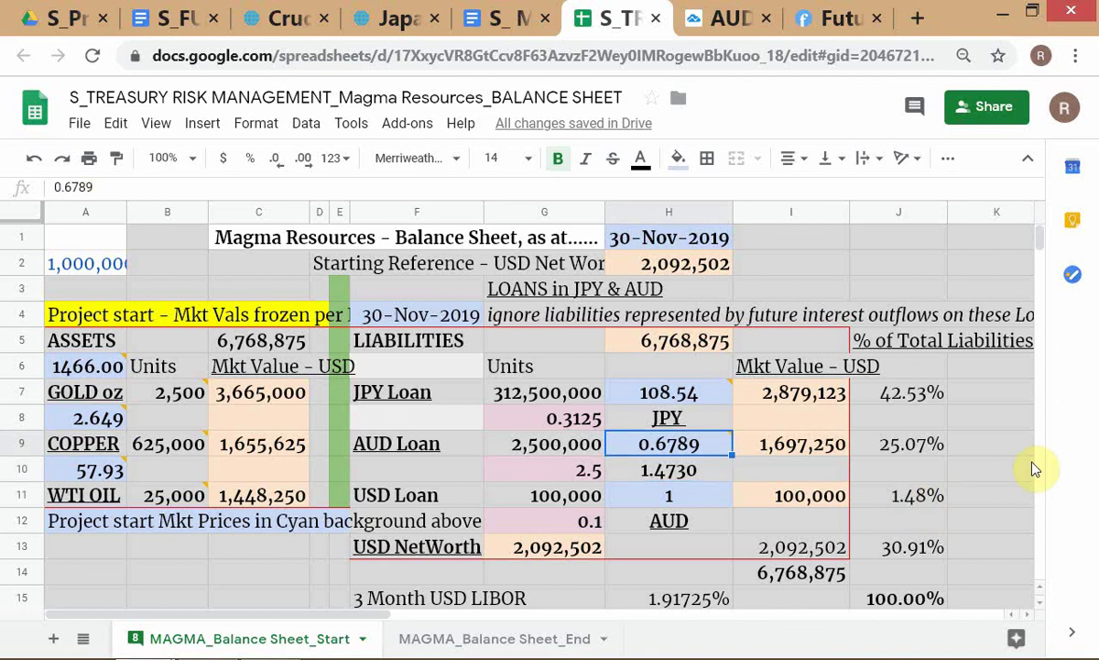
key(alt+Tab)
click(189, 536)
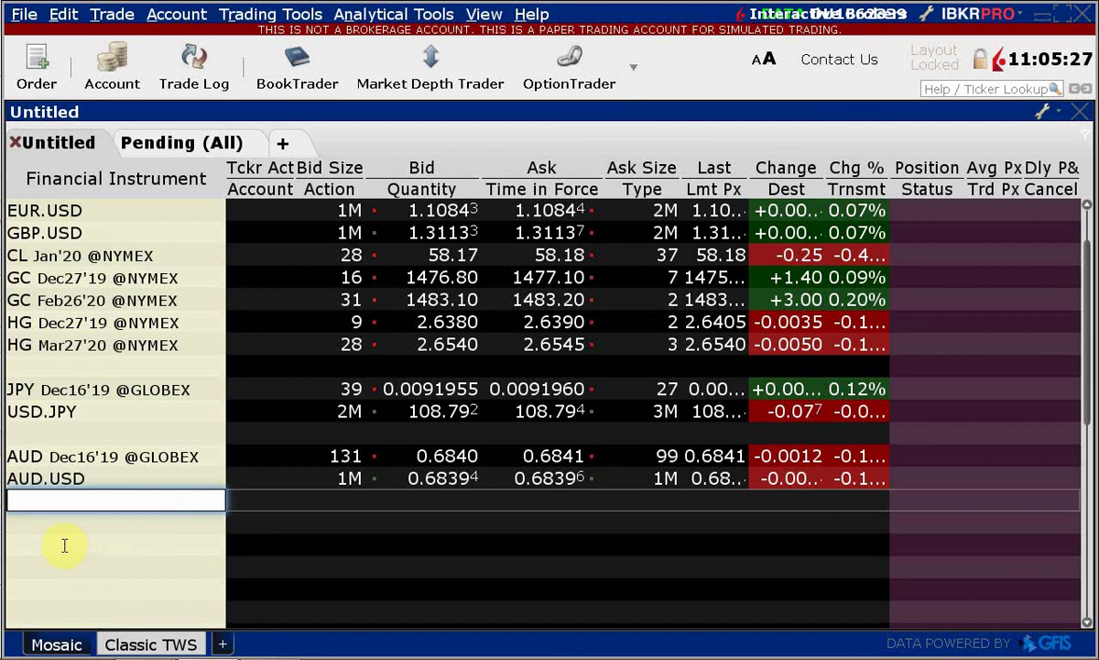
Try to add EUR.USD to the watchlist below AUD.USD, leaving one blank row between them.
key(Return)
text(EUR.USD)
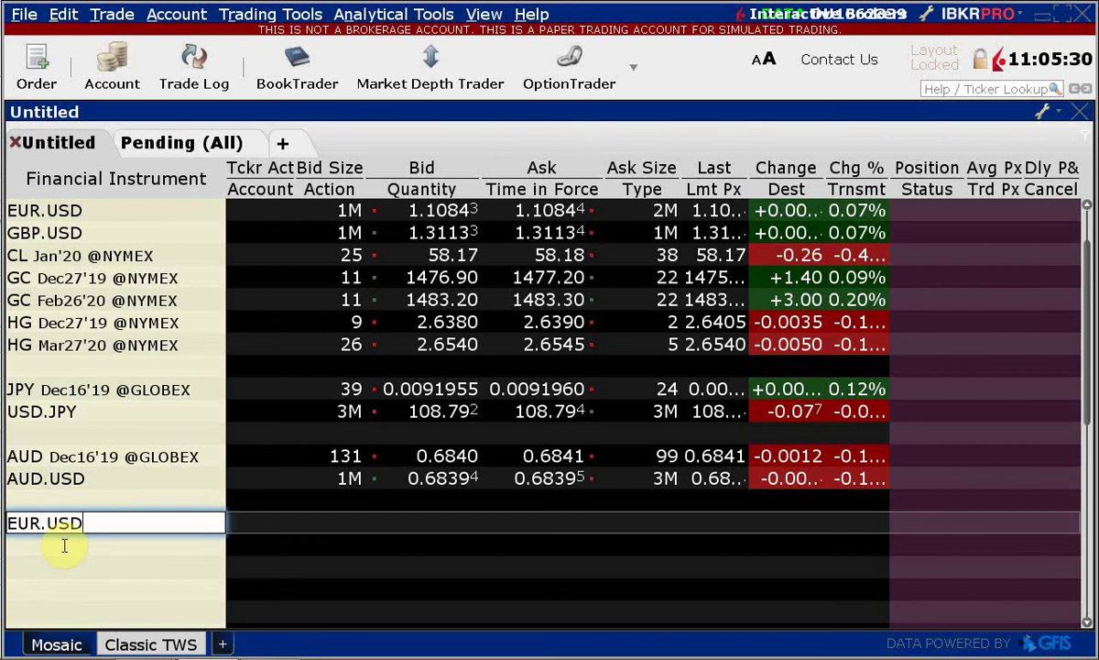
key(Return)
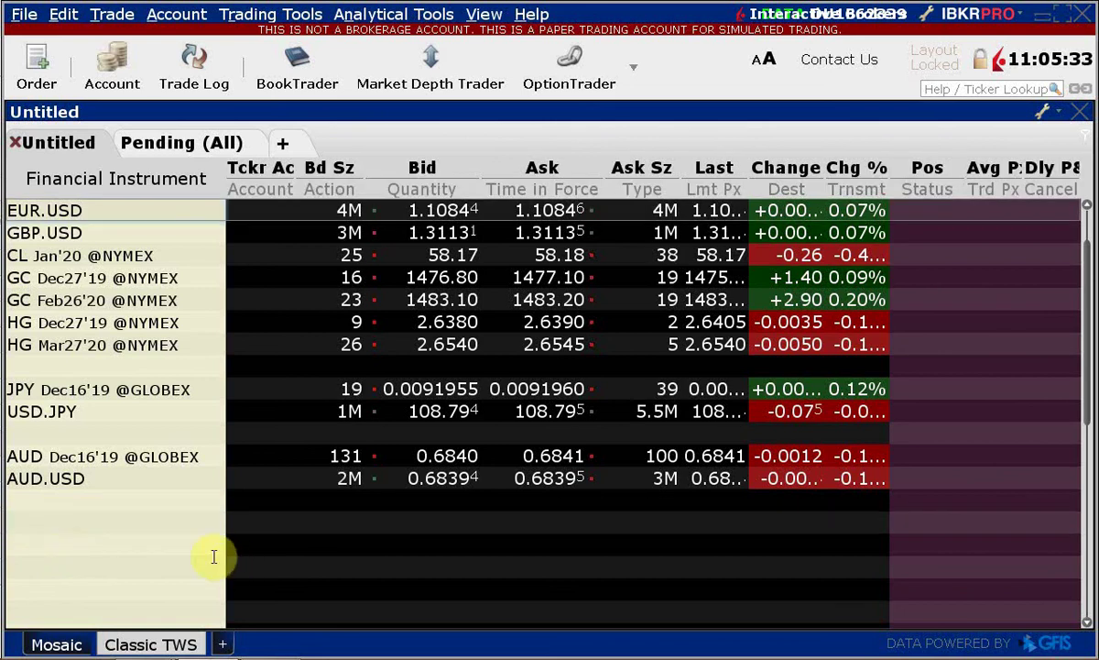
click(57, 521)
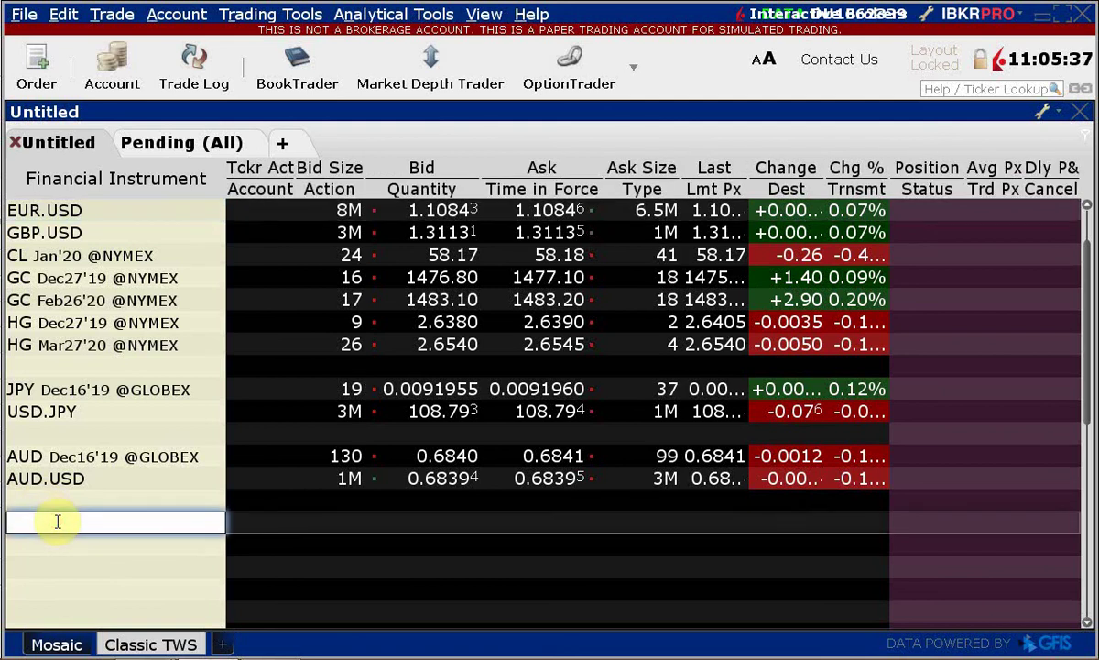
text(EUR)
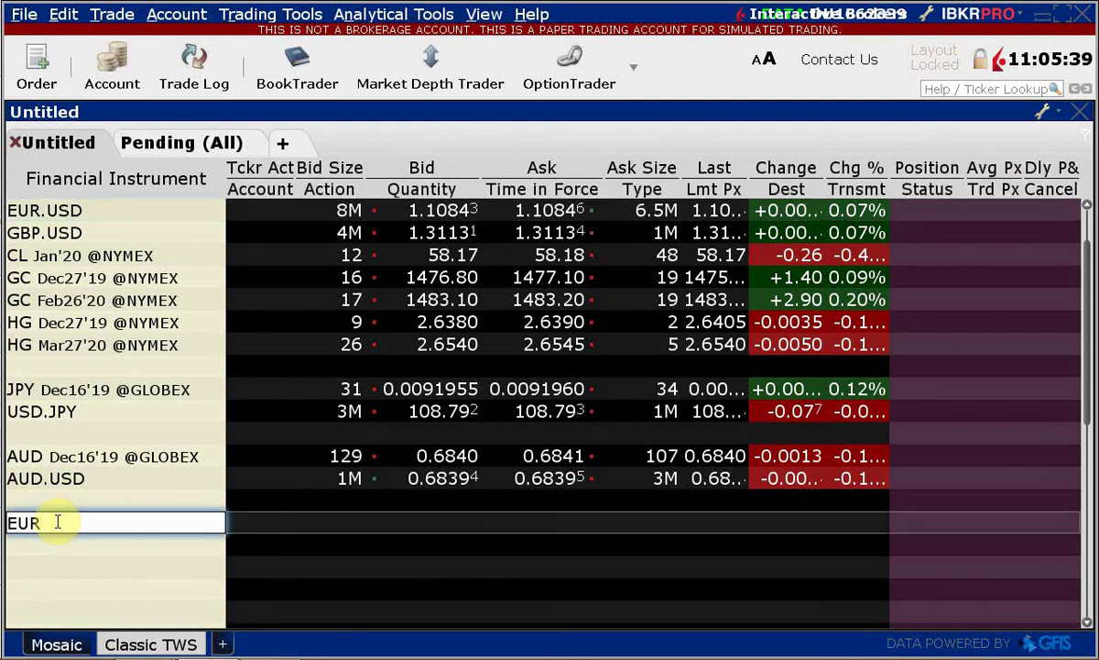
text(.USD)
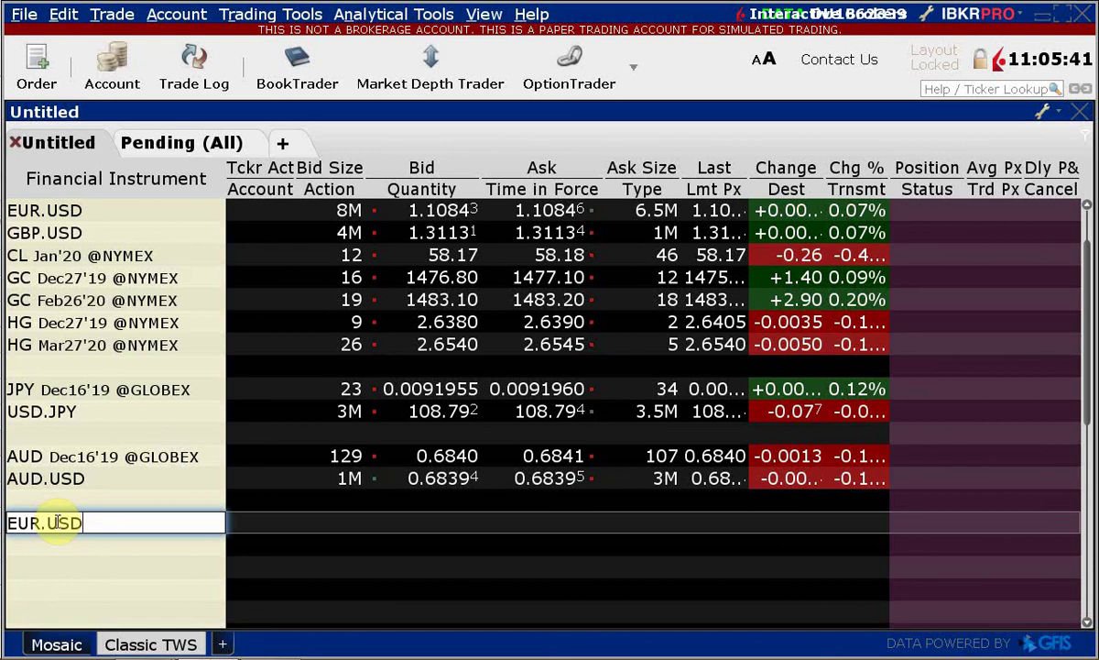
key(Return)
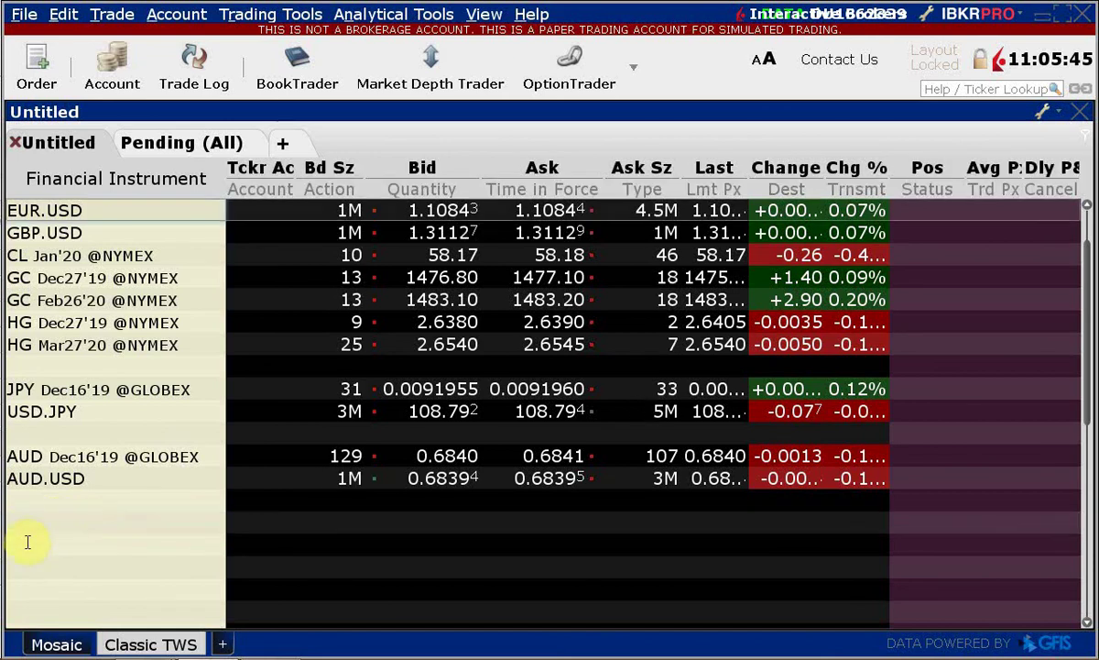
click(24, 528)
text(EUR.)
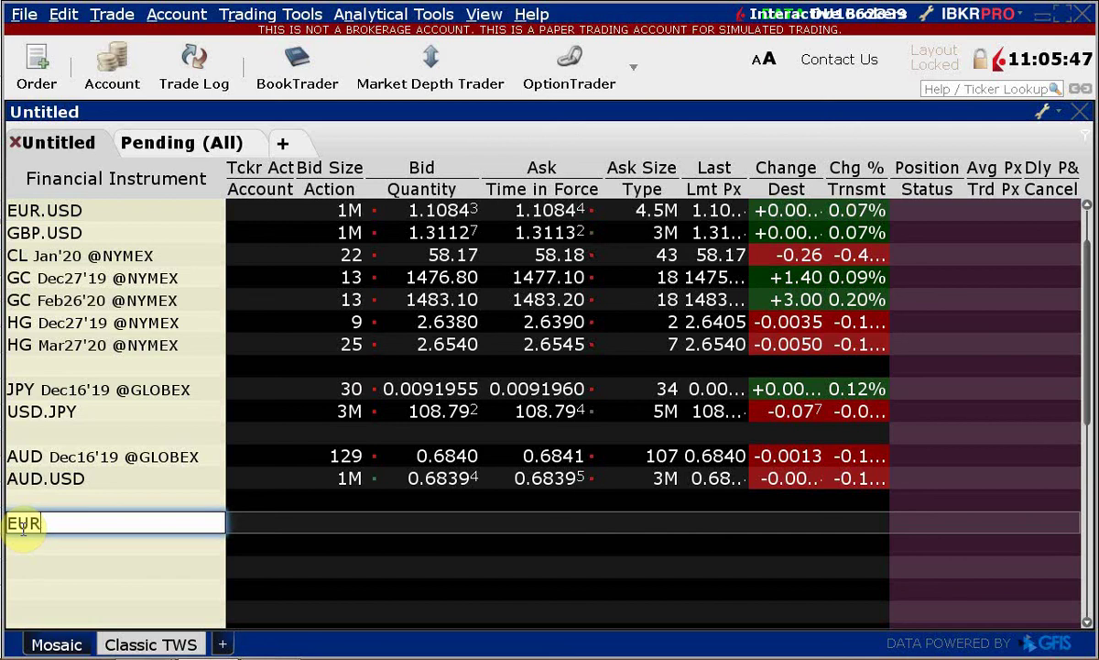
text(D)
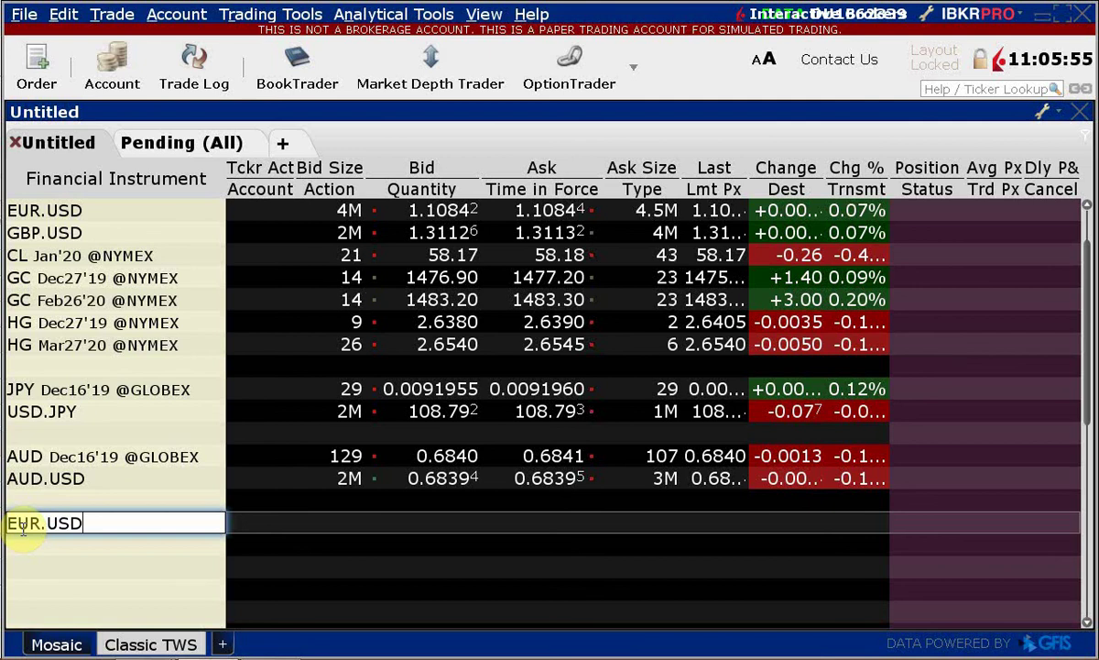
key(Escape)
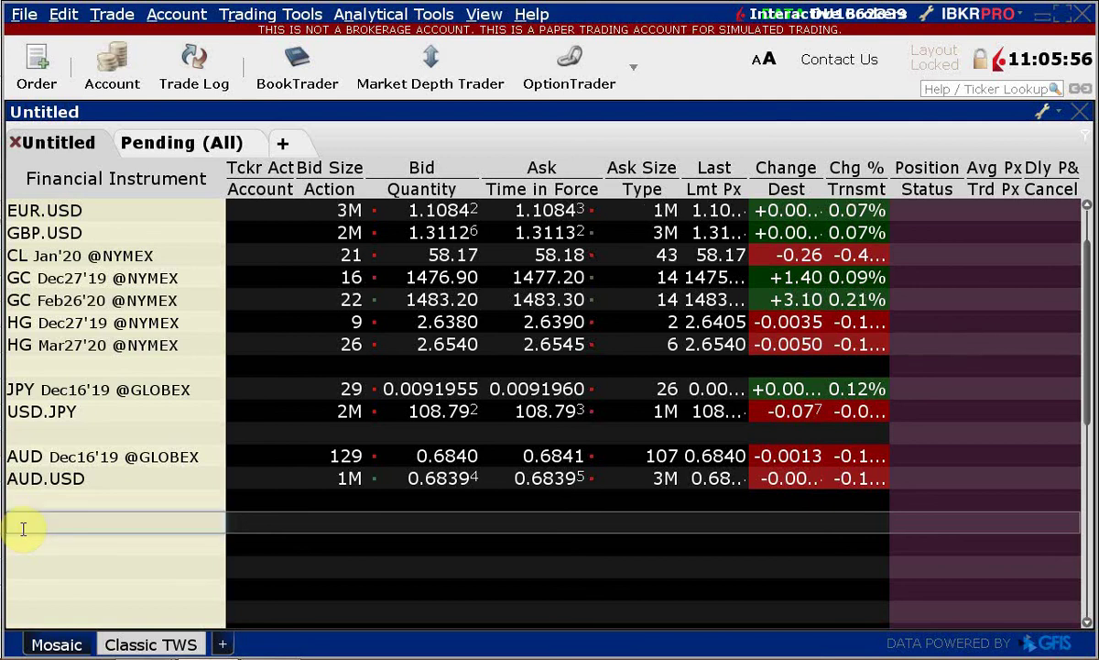